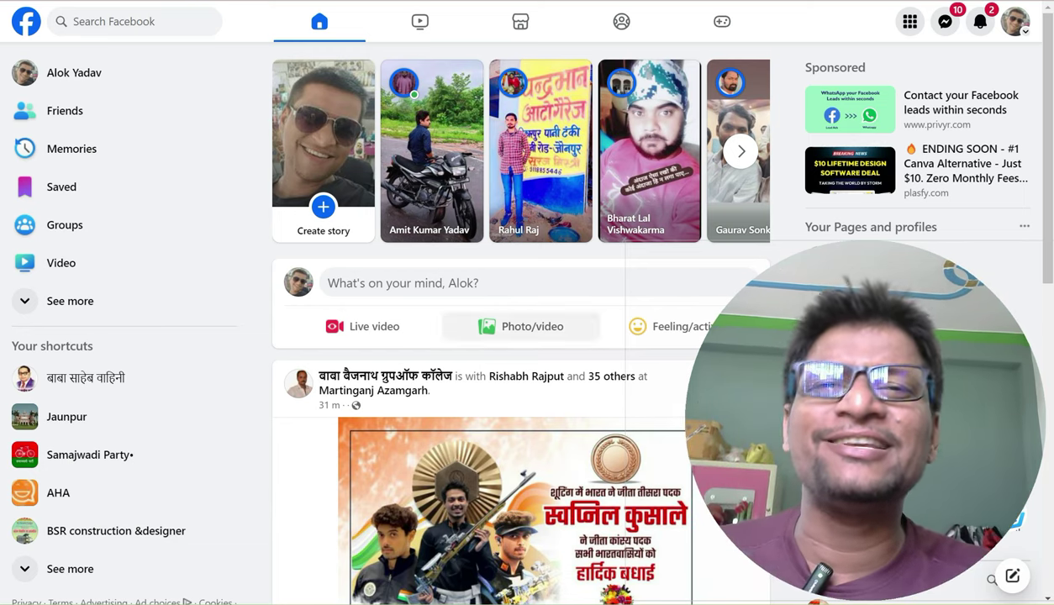
Expand the Facebook shortcuts and, in a new tab, search Google for "facebook ads manager" and open the Ads Manager result
mouse_move(1047, 126)
left_mouse_down()
mouse_move(1047, 211)
mouse_move(1048, 109)
left_mouse_up()
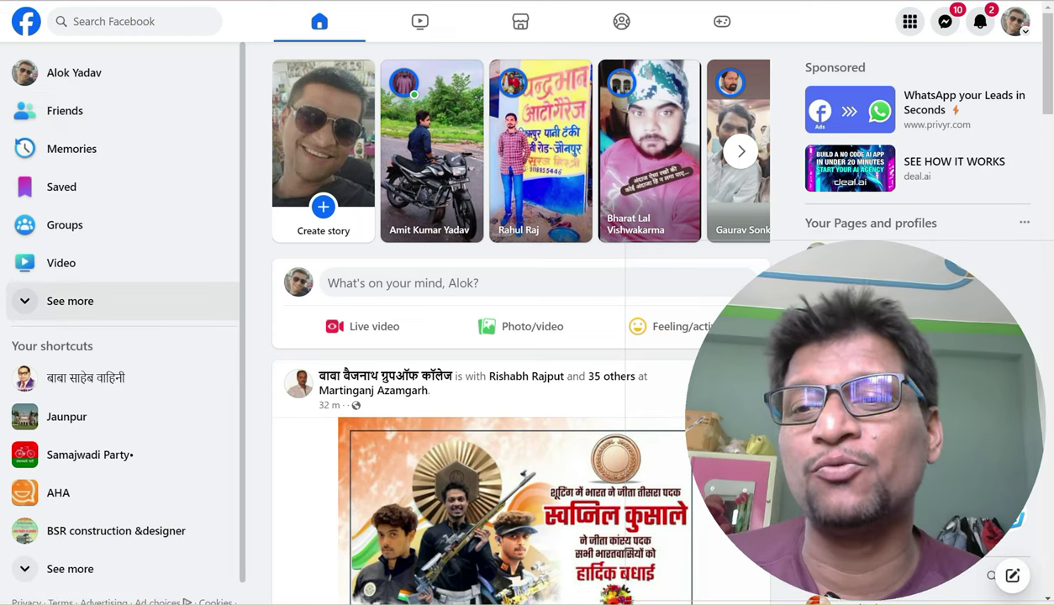
left_click(69, 301)
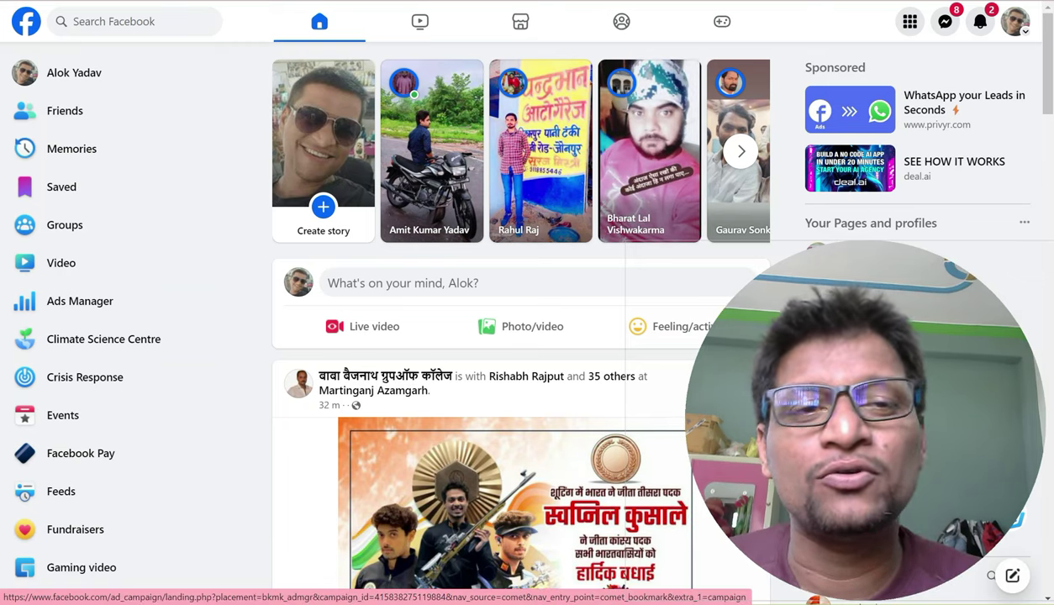
key("ctrl+t")
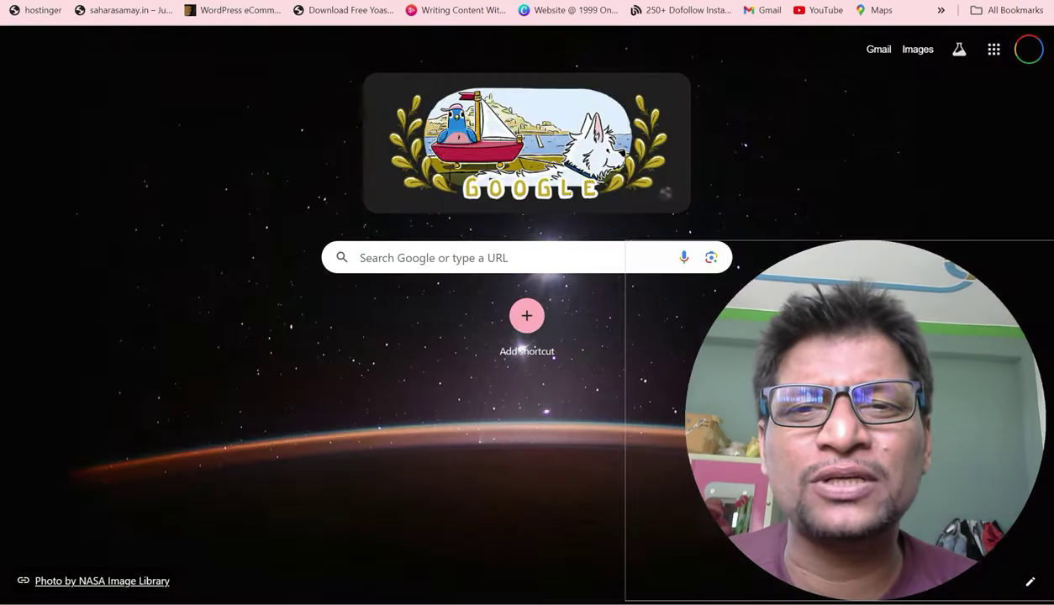
left_click(553, 262)
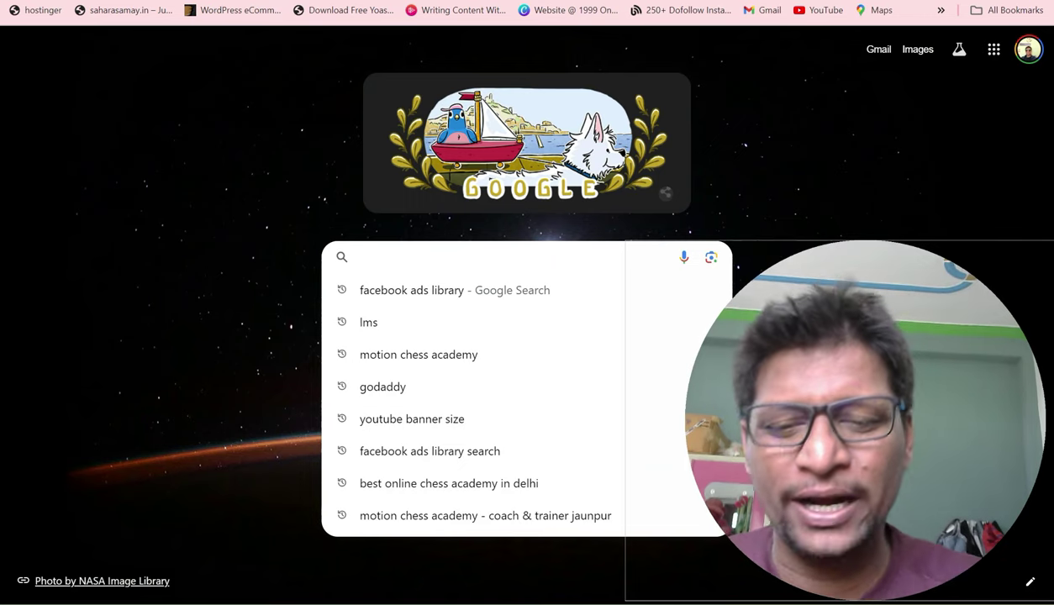
type("face")
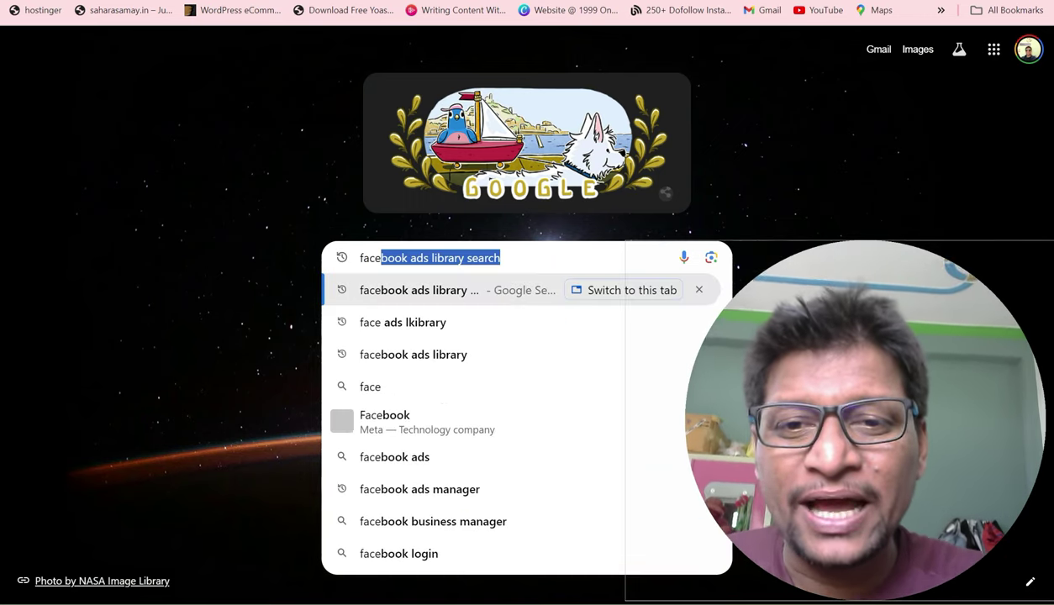
left_click(420, 489)
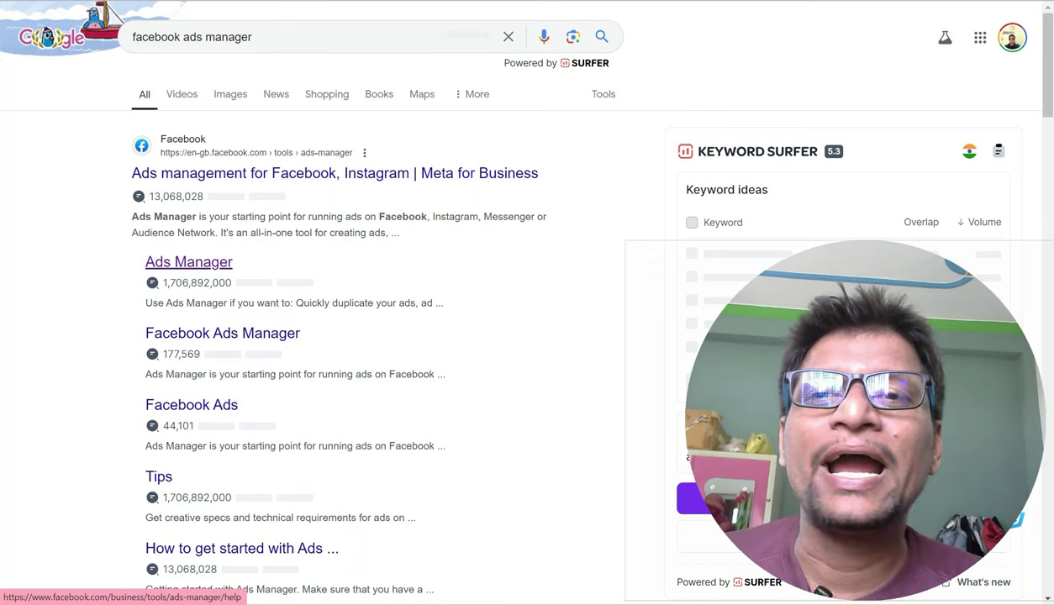
left_click(188, 261)
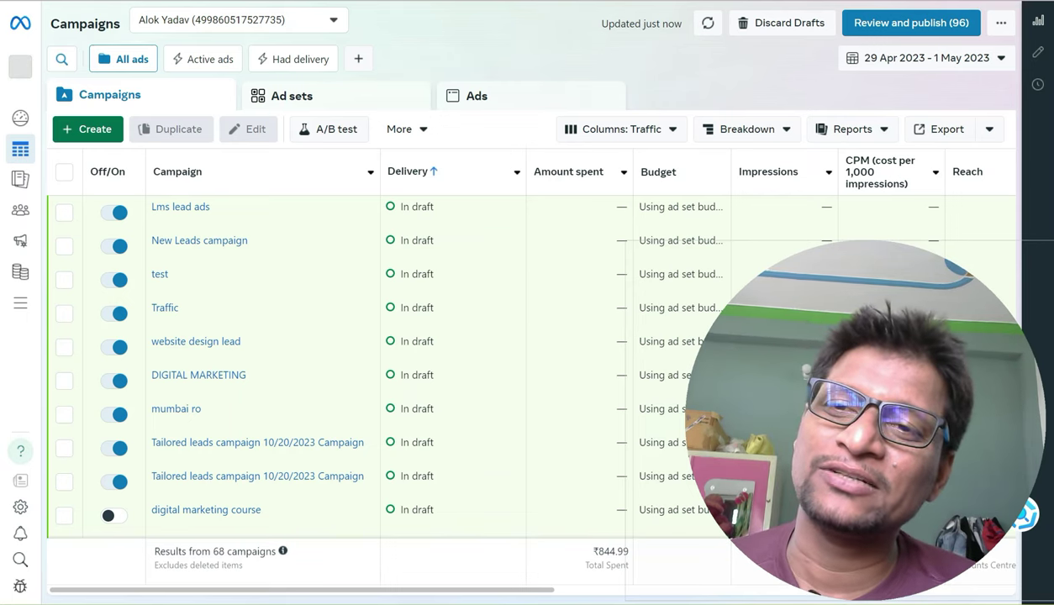
Create a new campaign with the Leads objective using the Manual leads campaign setup
left_click(88, 129)
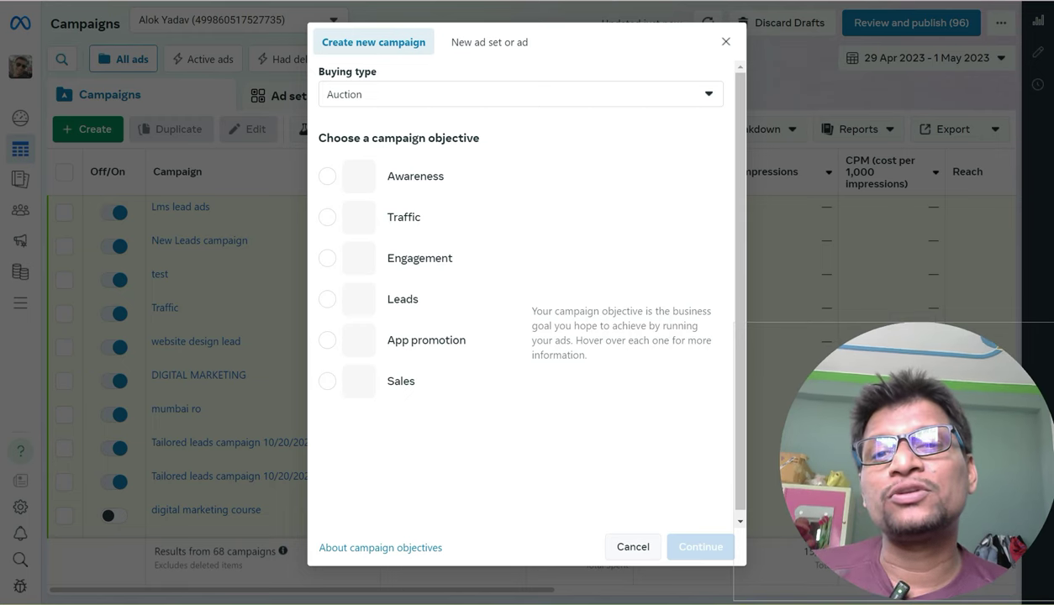
mouse_move(414, 176)
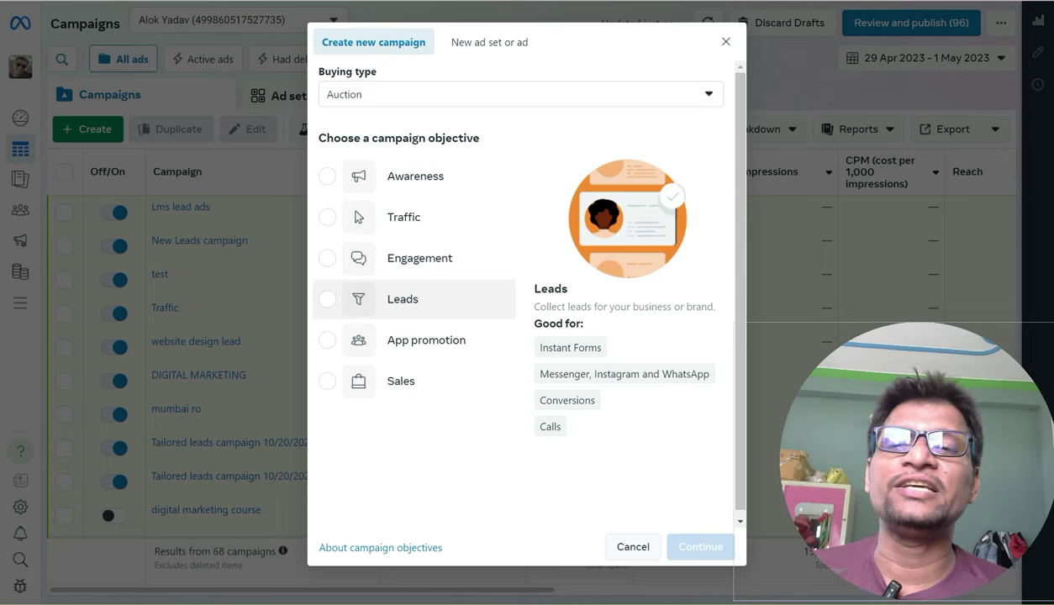
left_click(327, 299)
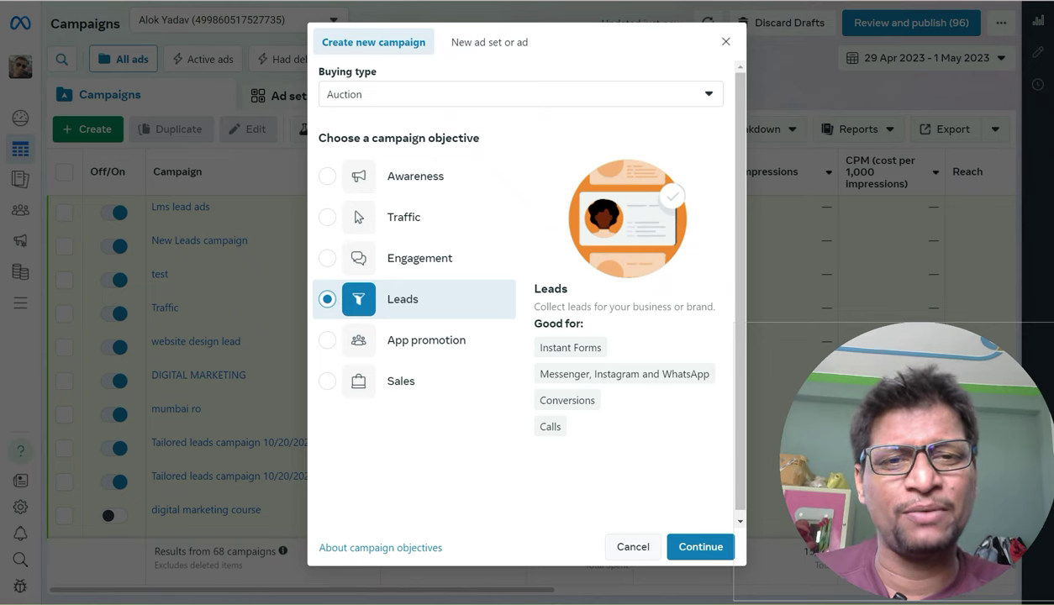
triple_click(678, 306)
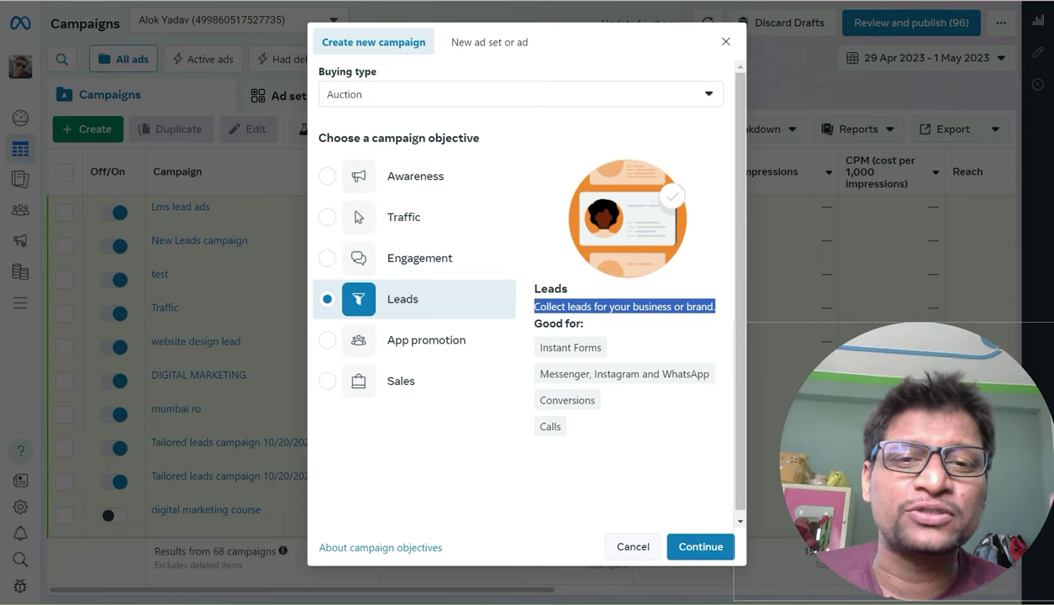
mouse_move(624, 374)
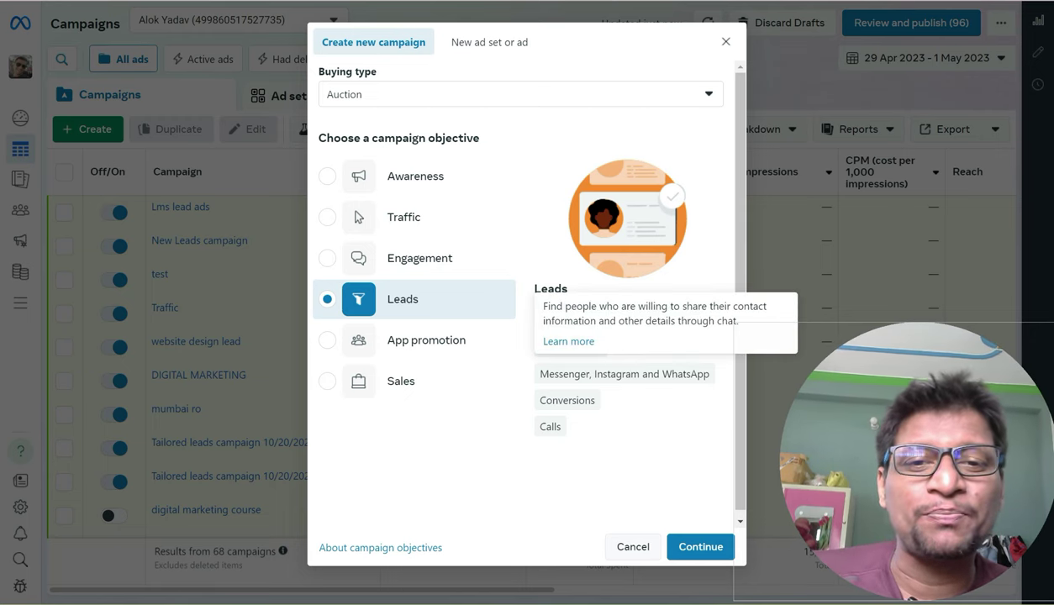
mouse_move(567, 400)
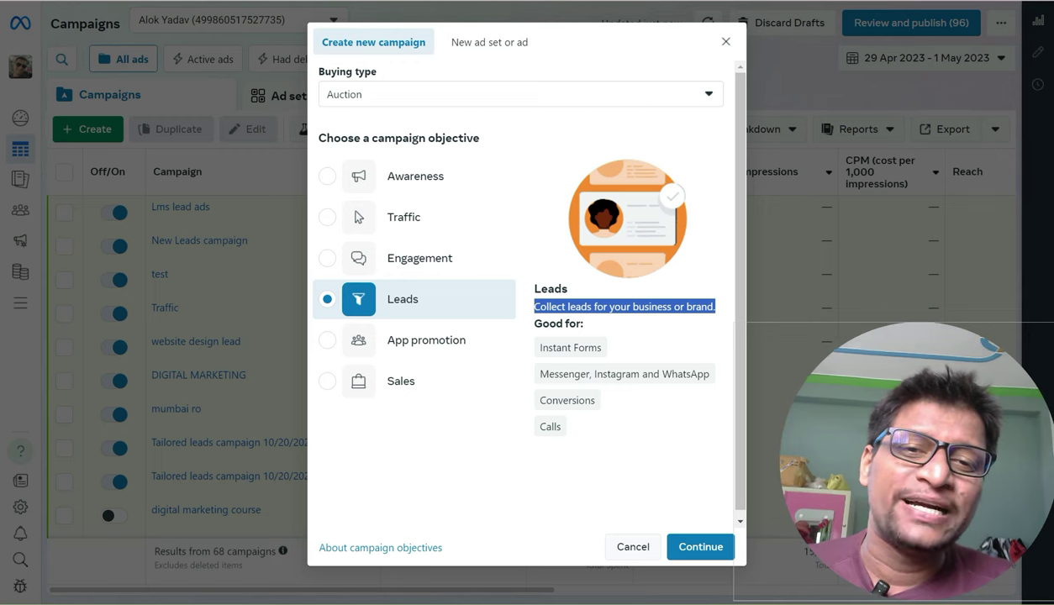
mouse_move(570, 347)
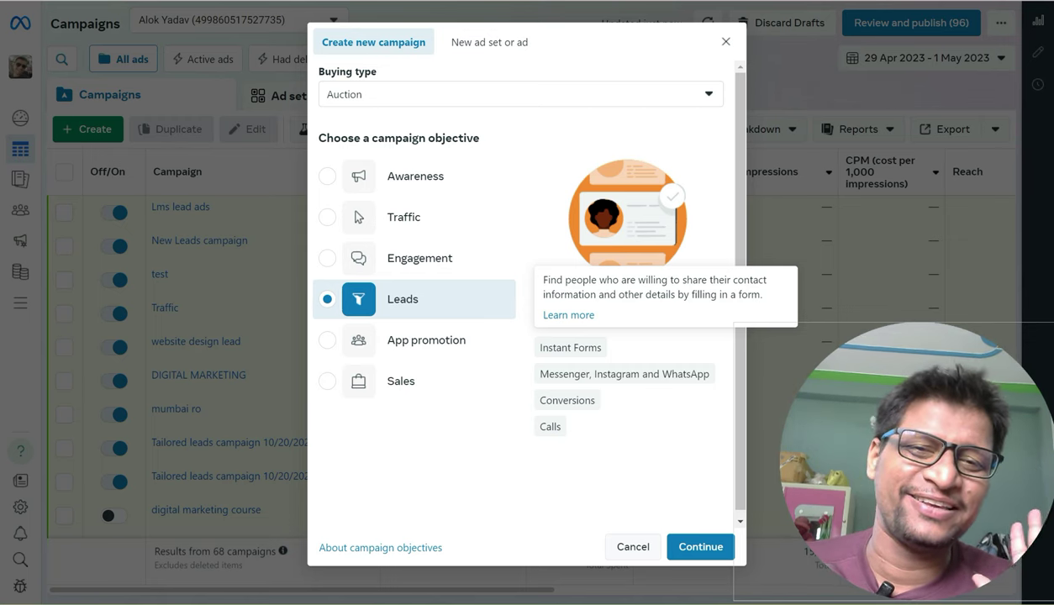
mouse_move(550, 426)
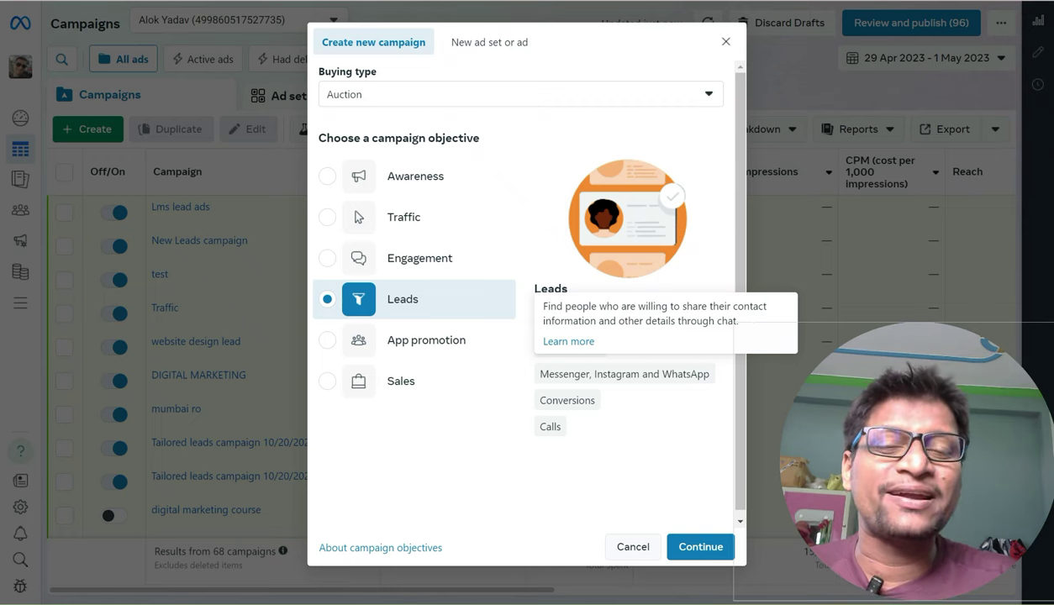
left_click(623, 305)
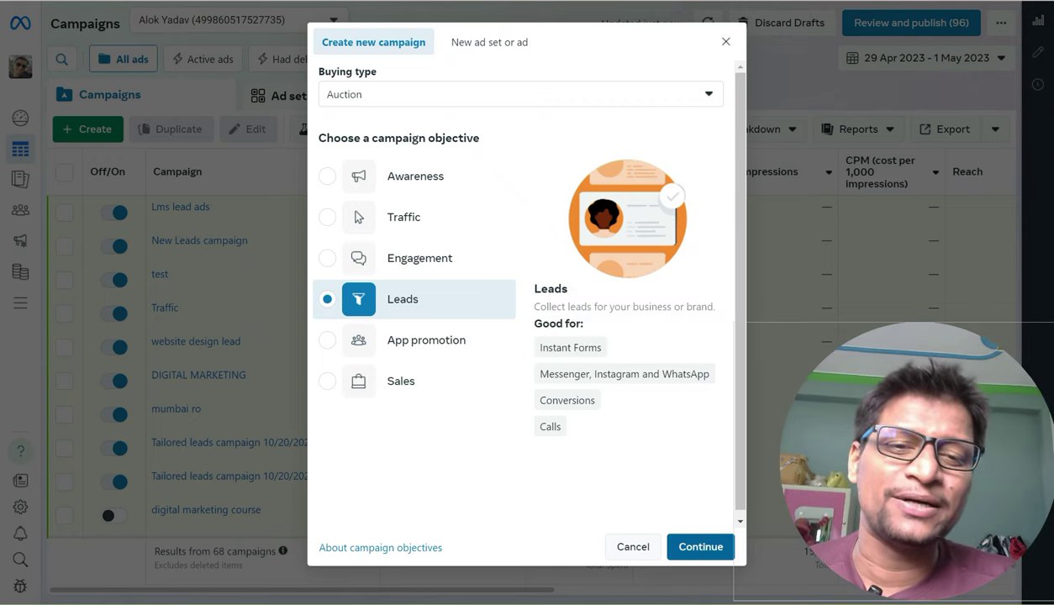
left_click(700, 546)
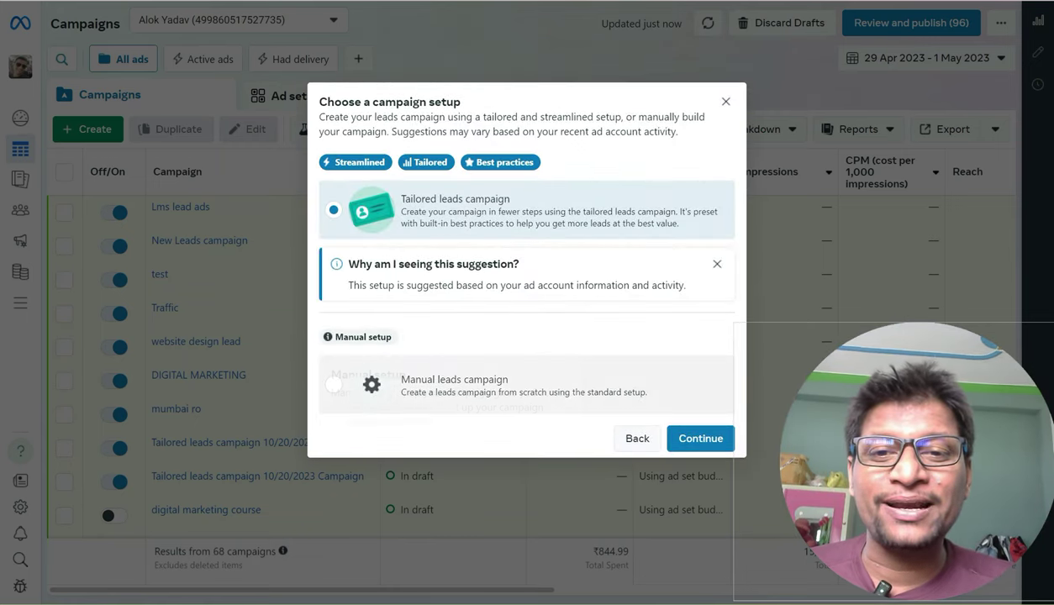
left_click(333, 384)
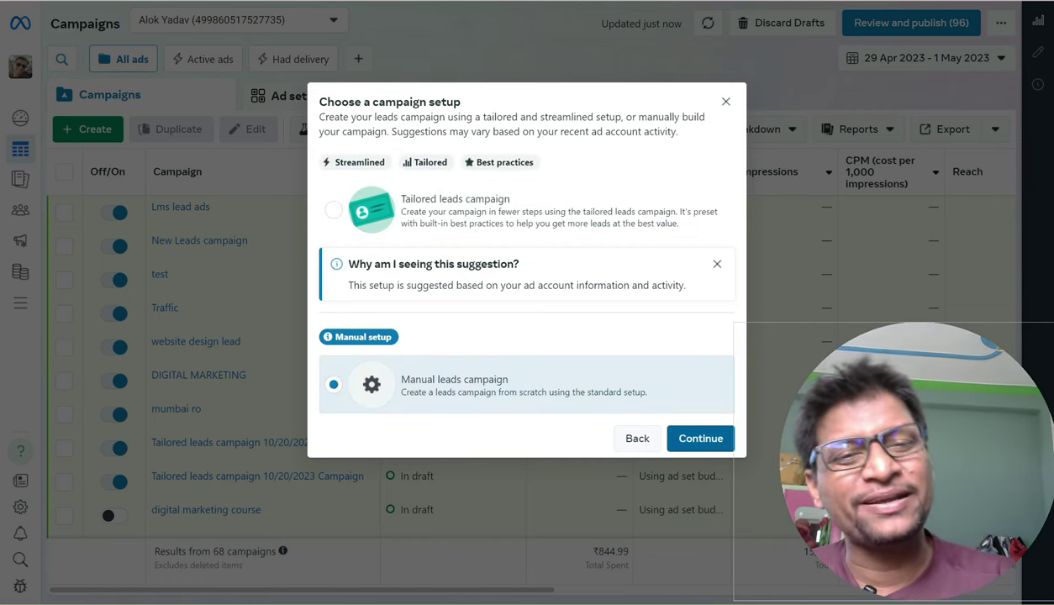
left_click(700, 438)
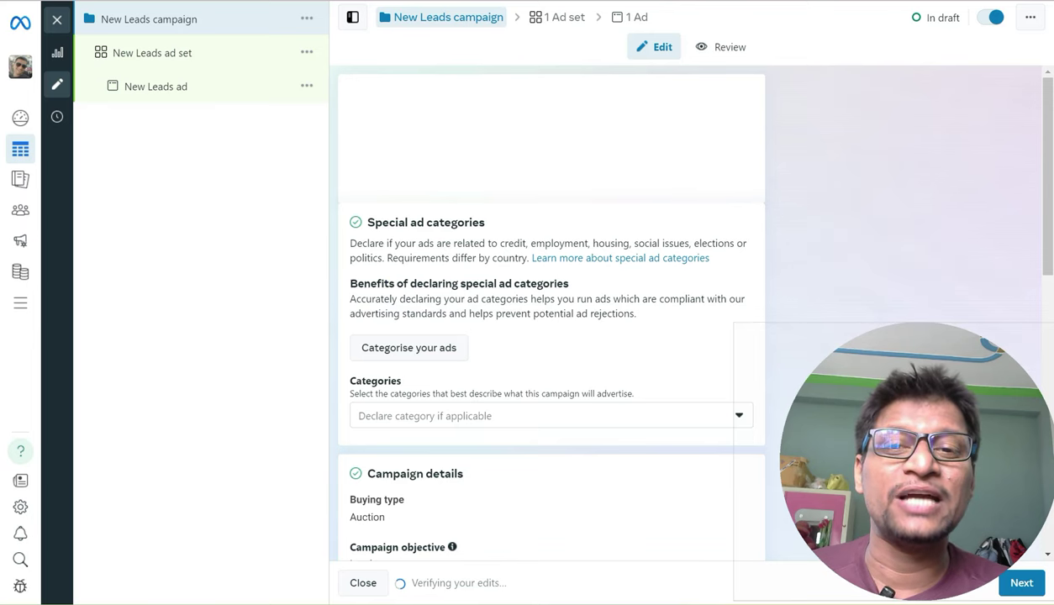
Rename the new campaign to the suggested name "Lms lead ads"
mouse_move(1047, 233)
left_mouse_down()
mouse_move(1047, 251)
mouse_move(1047, 233)
left_mouse_up()
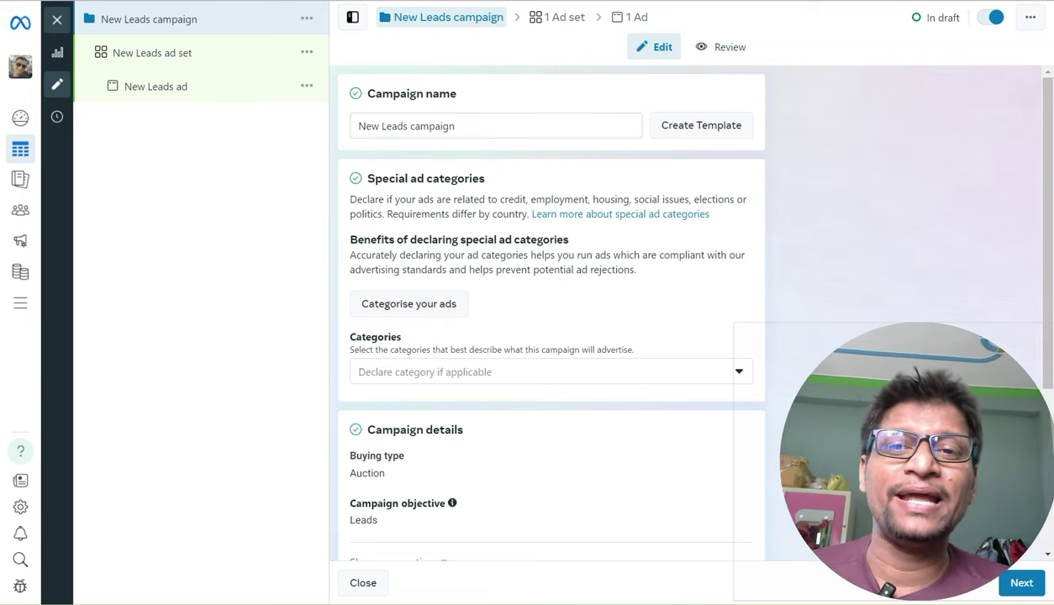
left_click_drag(456, 125, 355, 125)
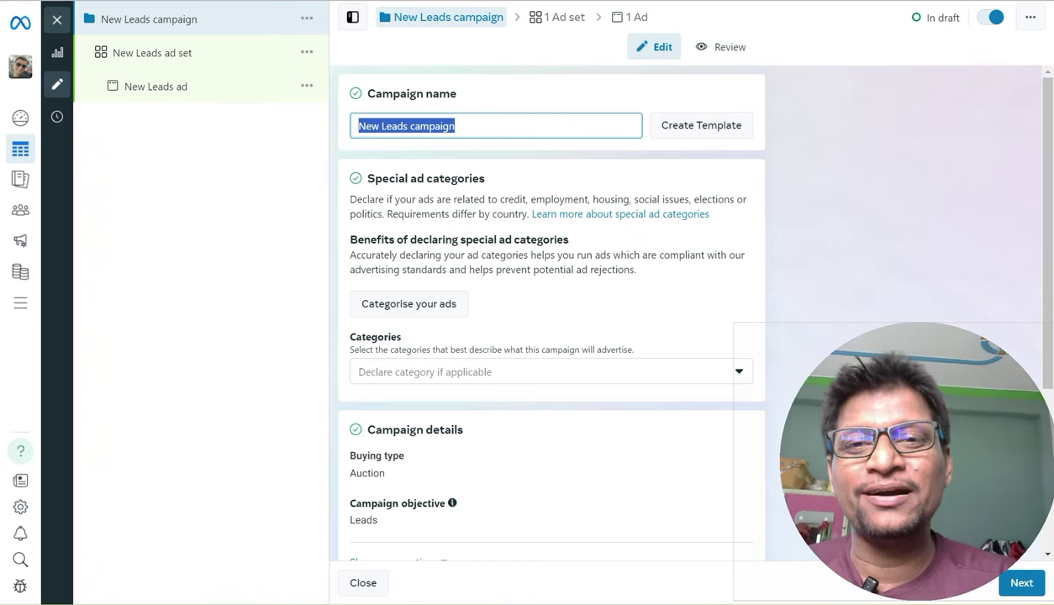
type("lms")
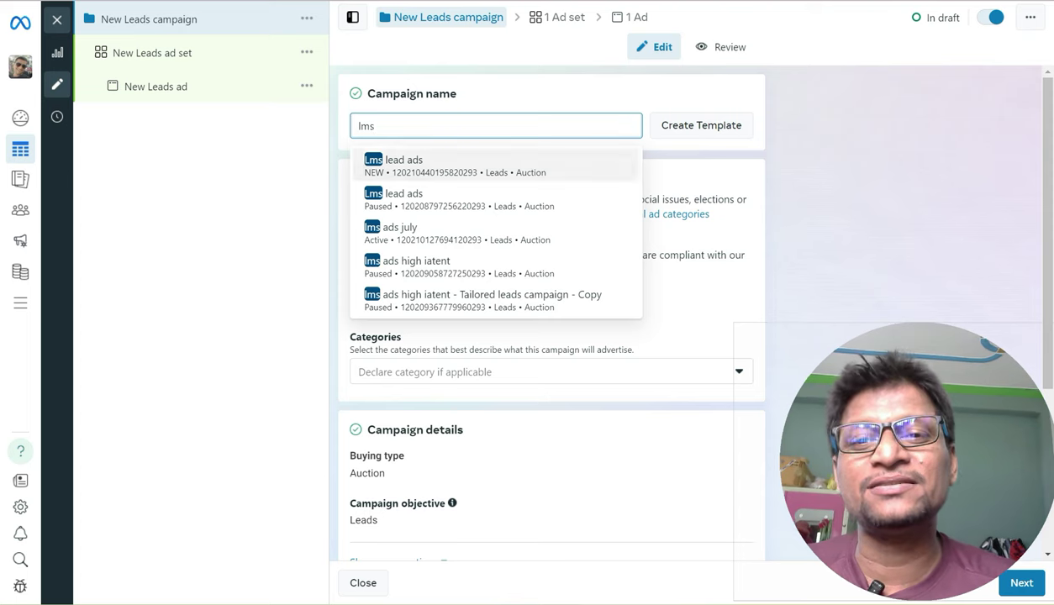
left_click(496, 165)
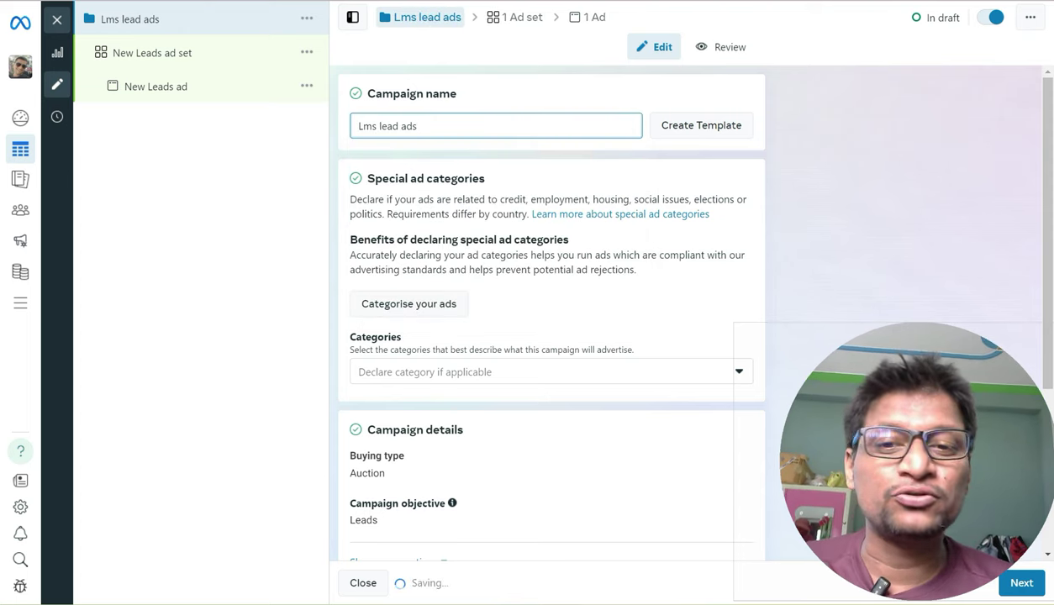
Examine the special ad category choices, the buying type options and the remaining campaign-level settings
scroll(546, 311, "down", 3)
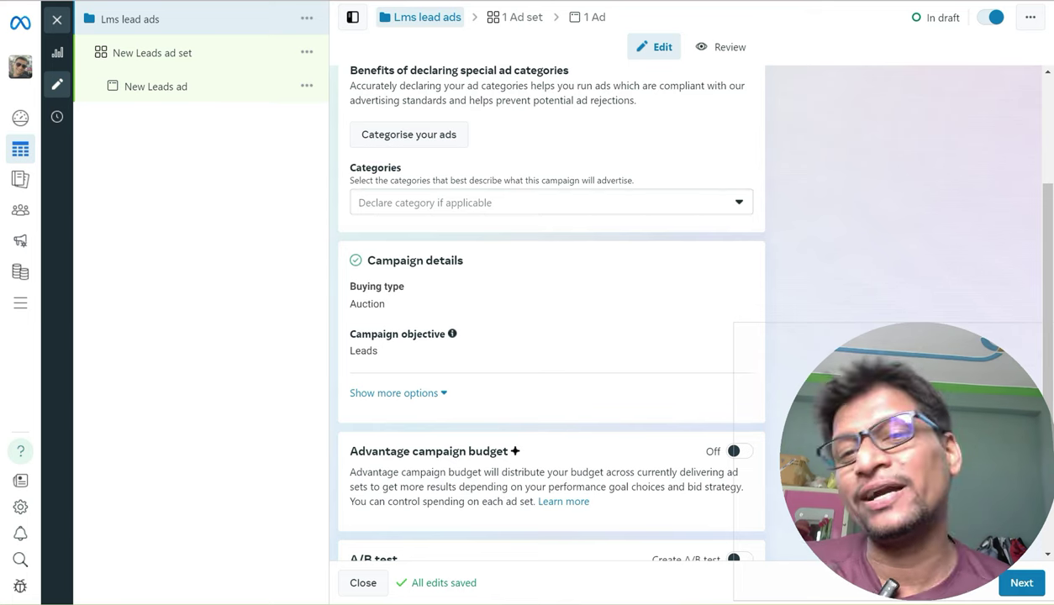
left_click(550, 202)
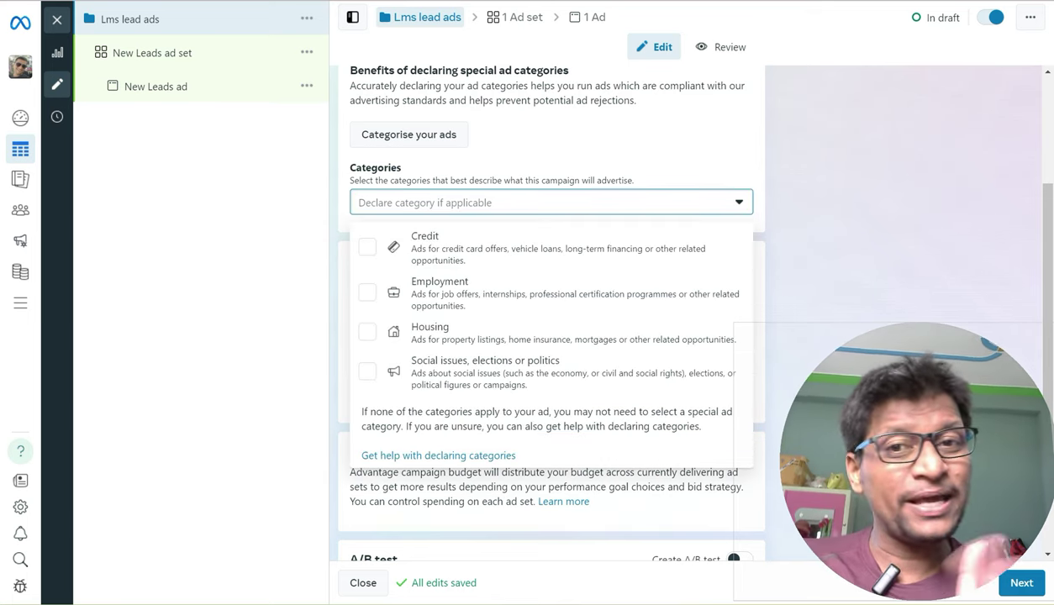
key("Escape")
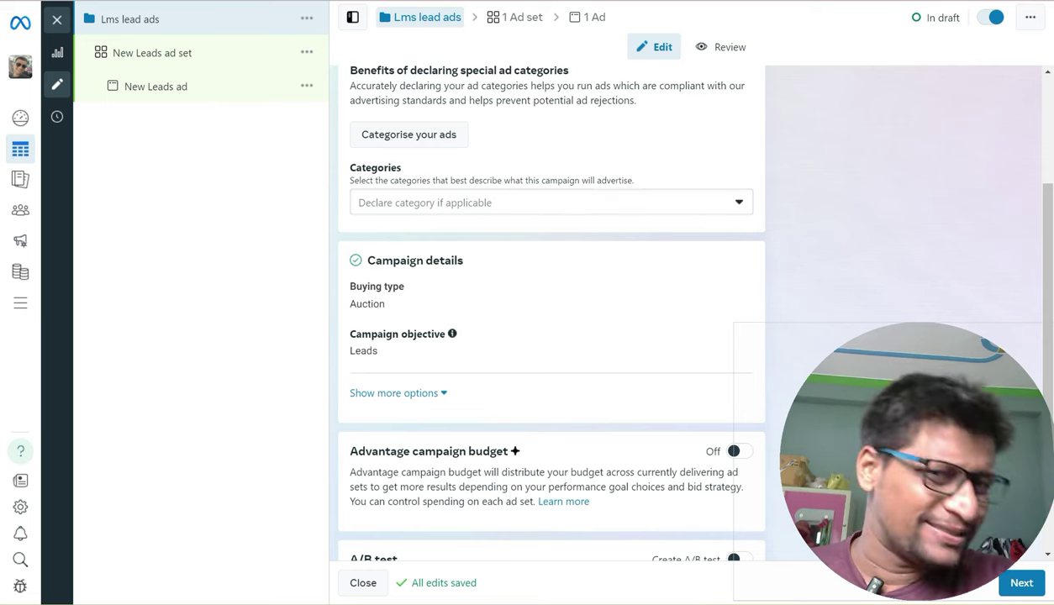
left_click(551, 202)
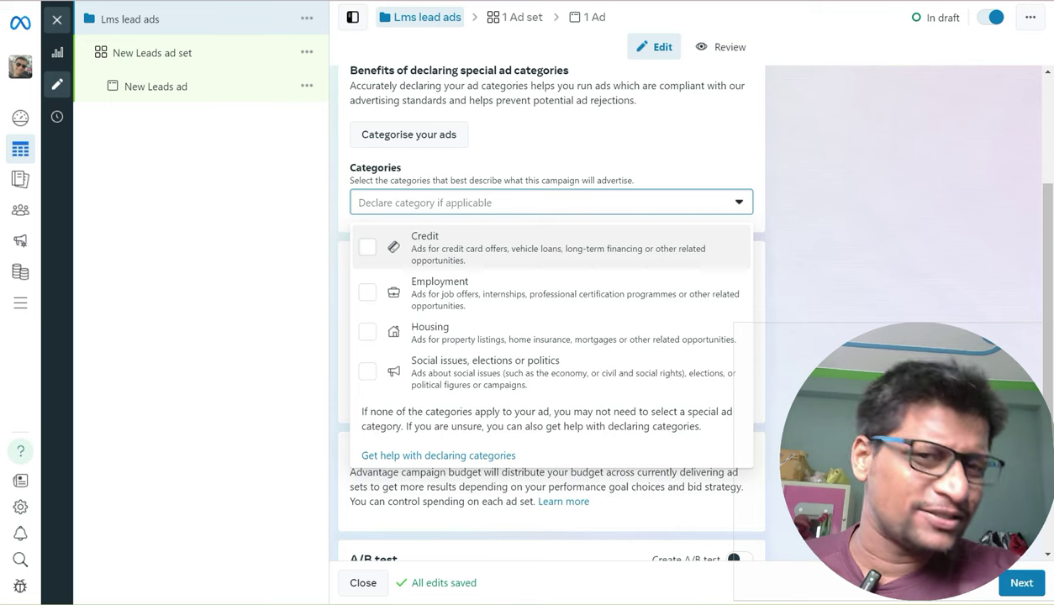
key("Escape")
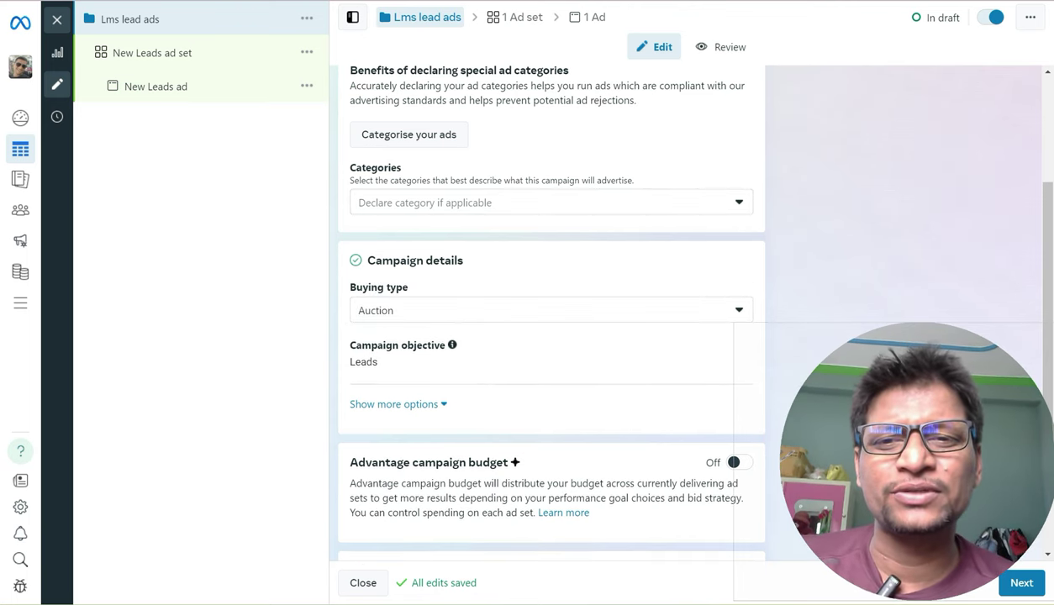
left_click(550, 310)
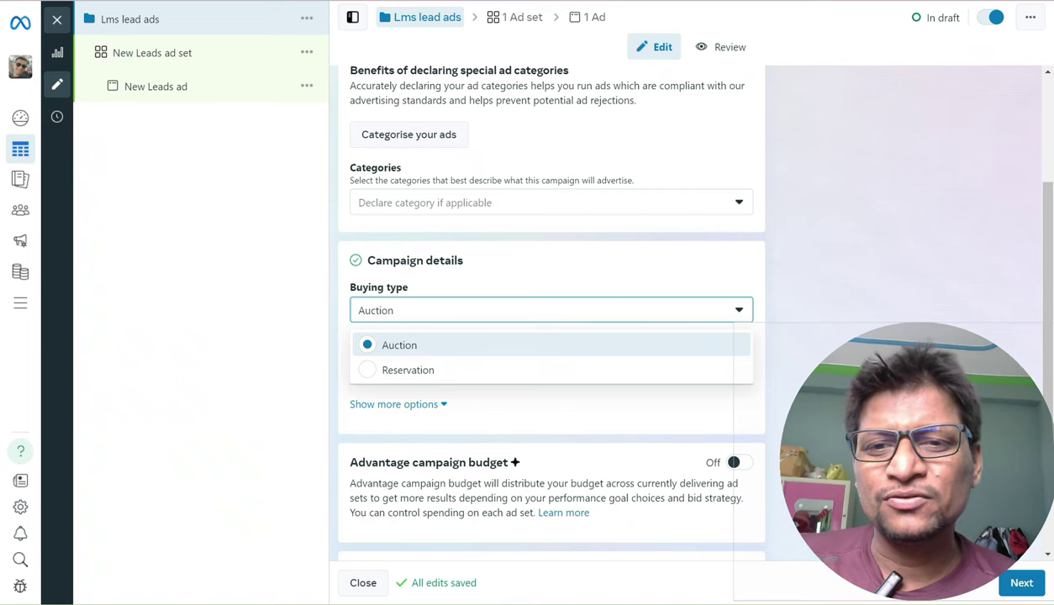
key("Escape")
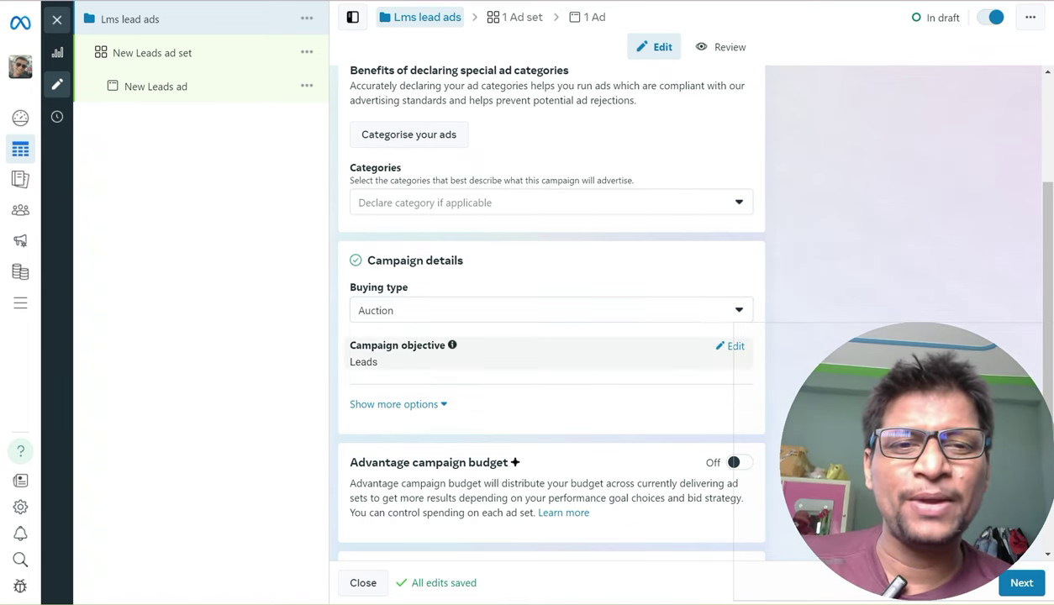
scroll(551, 336, "down", 2)
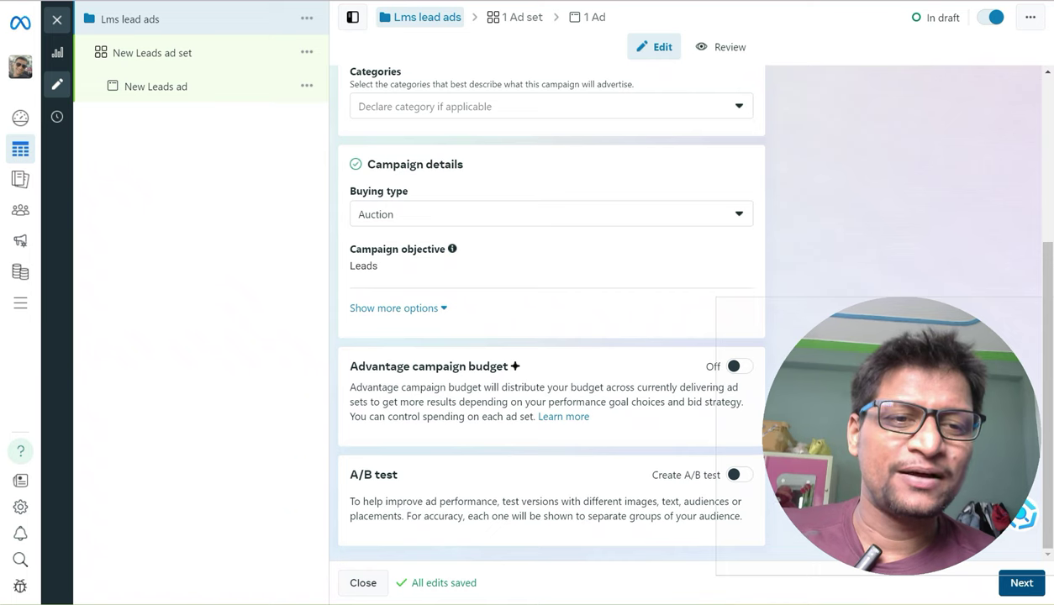
Open the New Leads ad inside the Lms lead ads campaign and publish it
left_click_drag(901, 435, 873, 322)
left_click(156, 86)
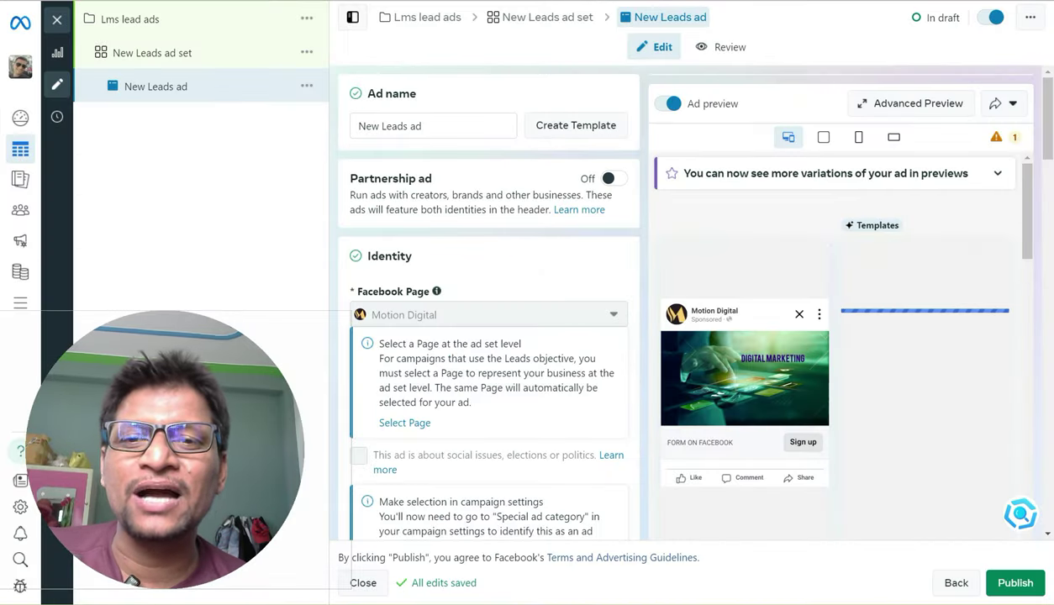
left_click(1018, 582)
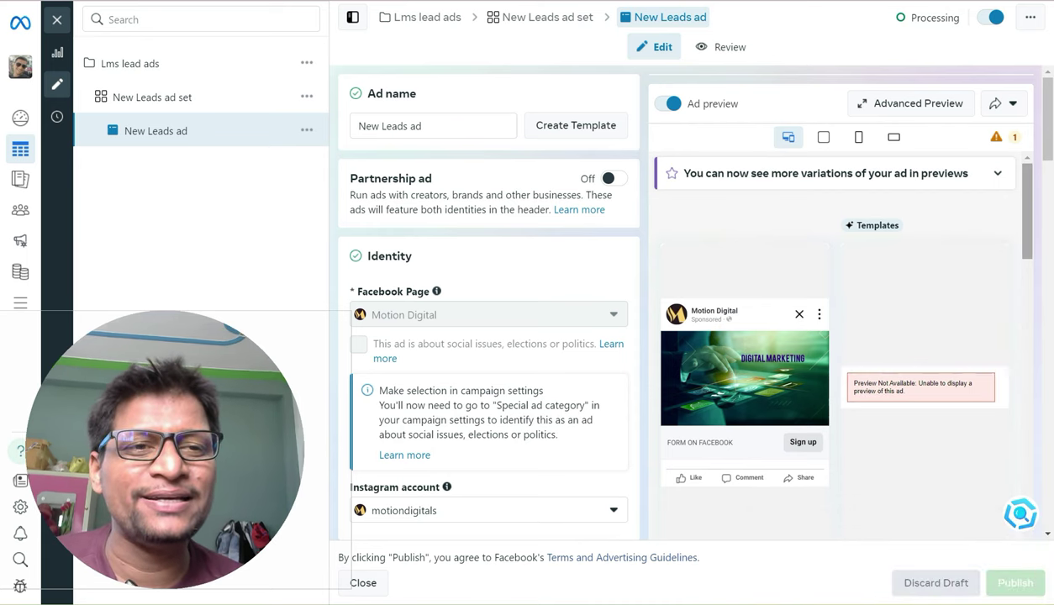
Remove all existing media from the creative of the New Leads ad
scroll(832, 336, "down", 3)
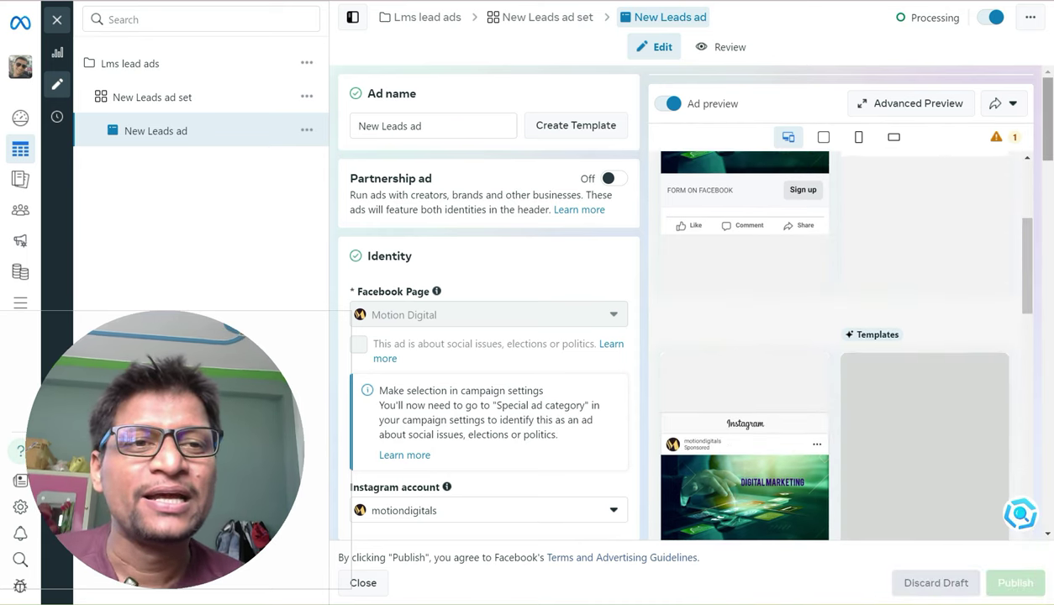
scroll(488, 336, "down", 2)
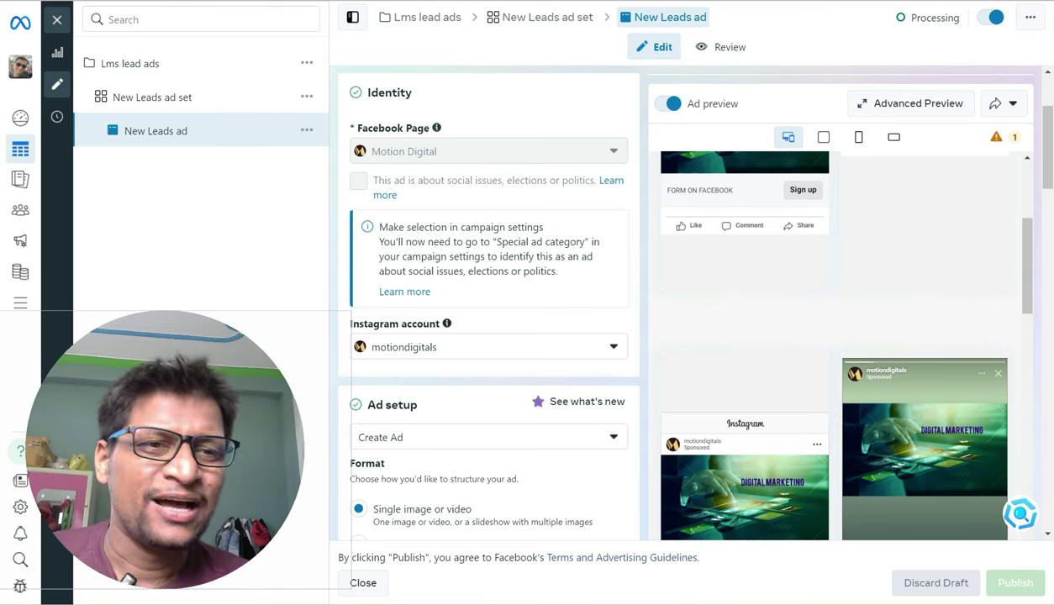
scroll(487, 336, "down", 1)
scroll(487, 337, "down", 2)
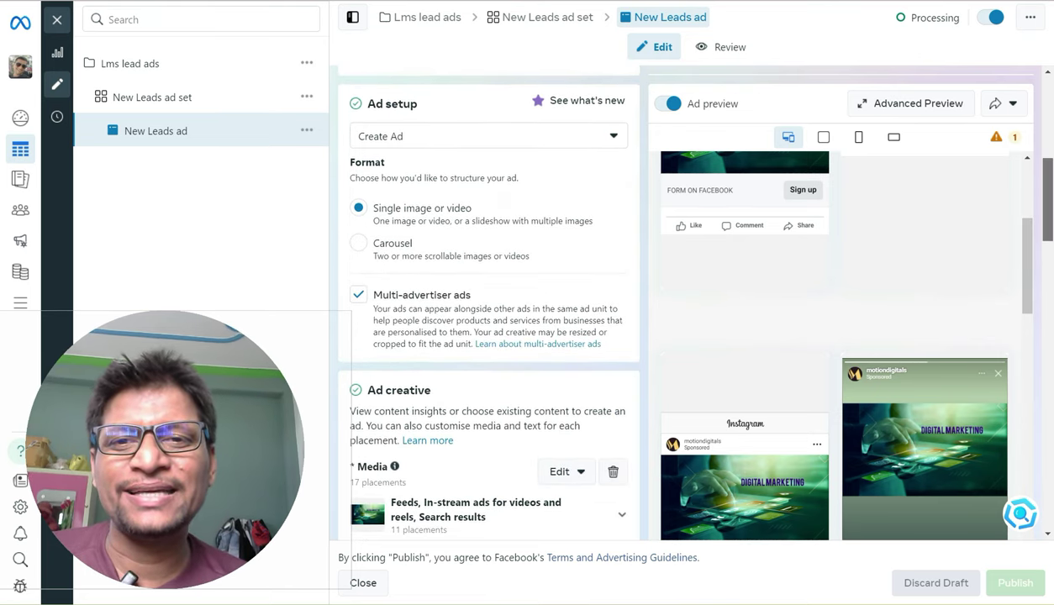
scroll(487, 336, "down", 1)
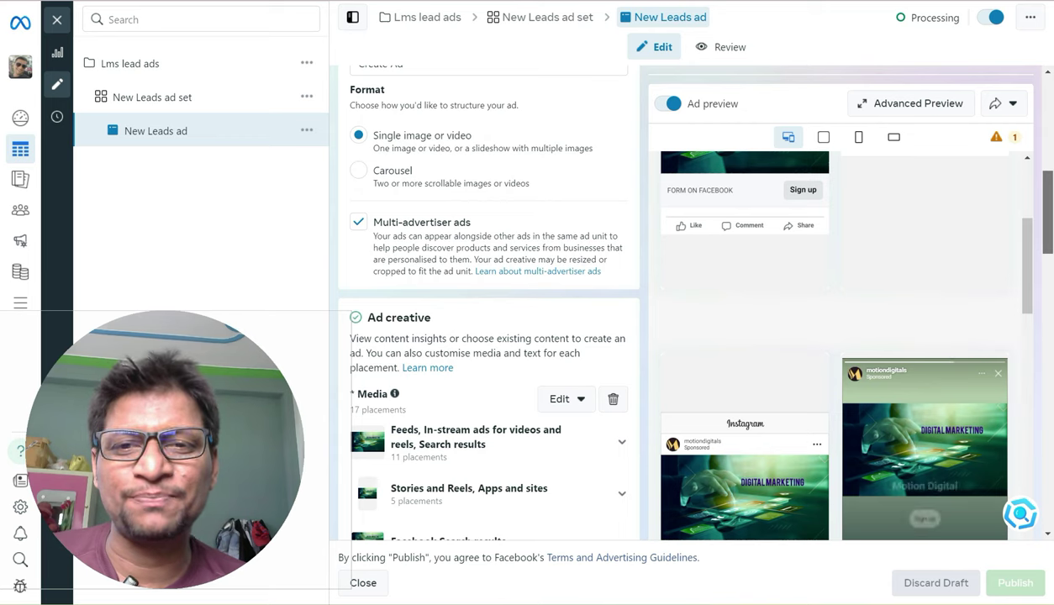
scroll(488, 336, "up", 1)
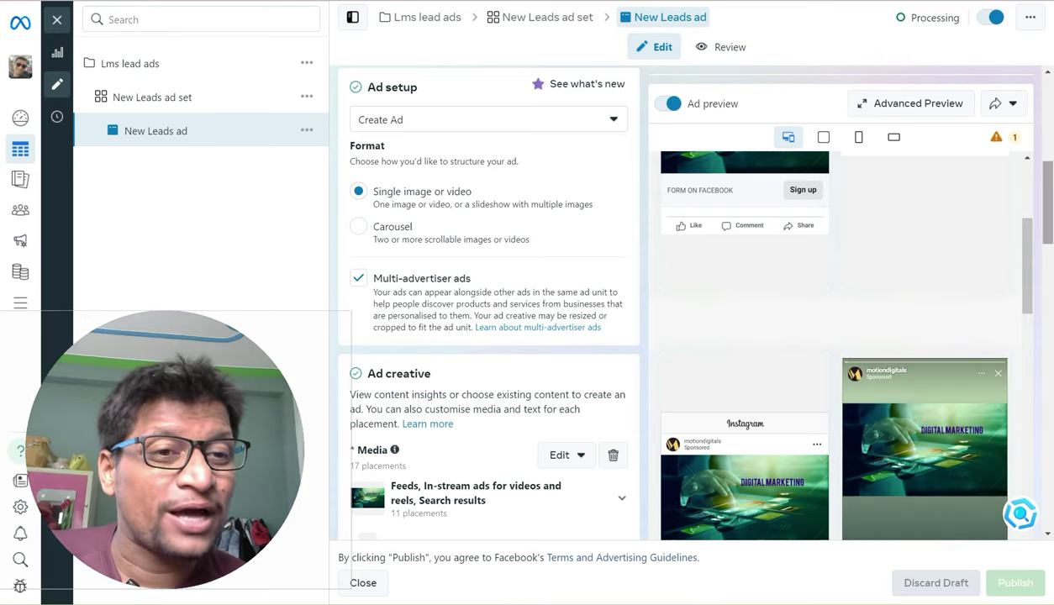
scroll(613, 296, "down", 2)
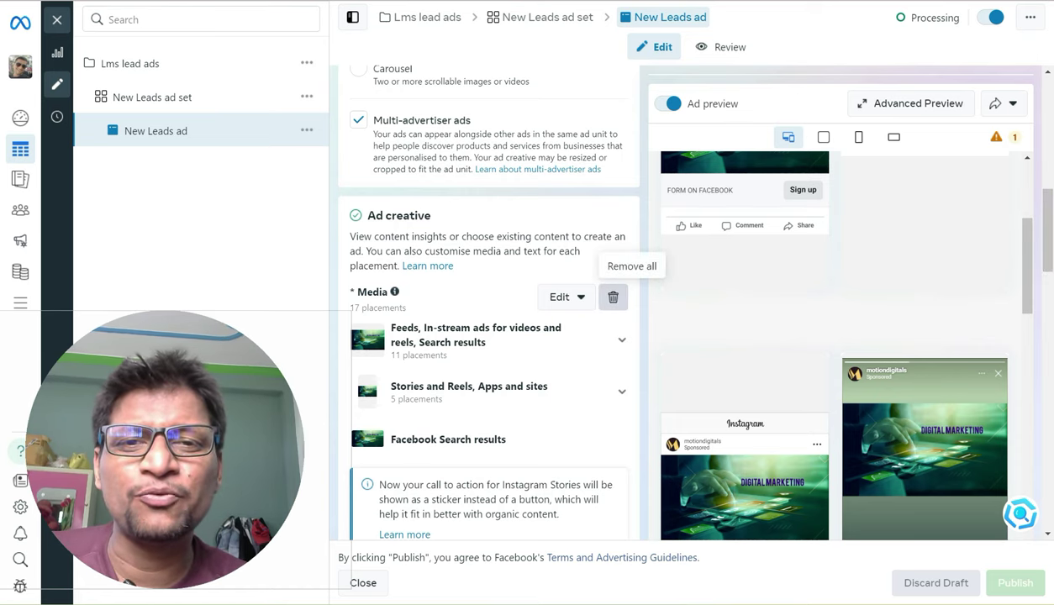
left_click(613, 296)
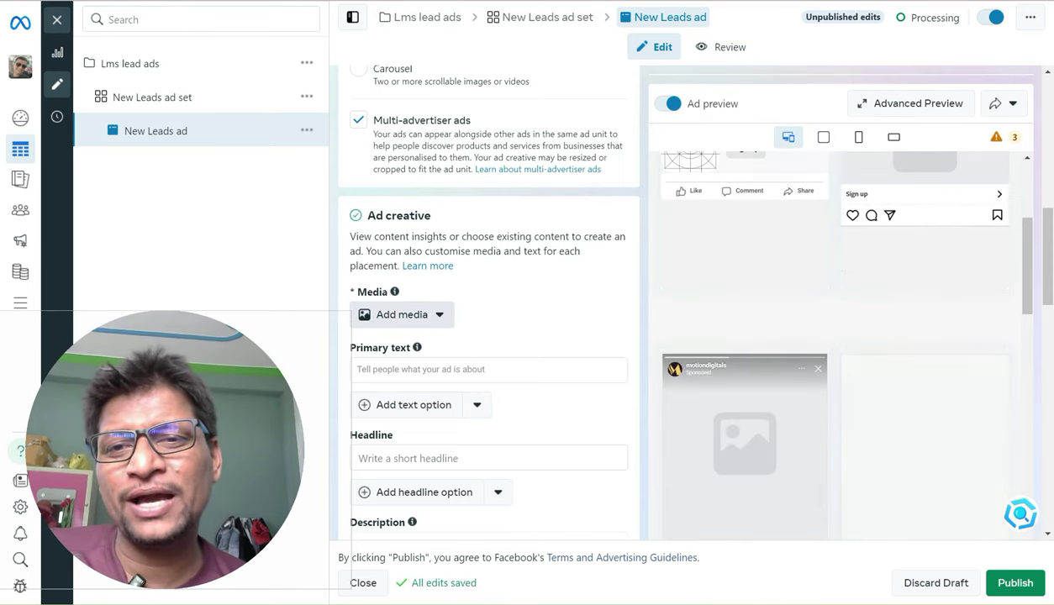
Add the account video LMS VDO.mp4 as the ad's media and continue to trimming
left_click(402, 314)
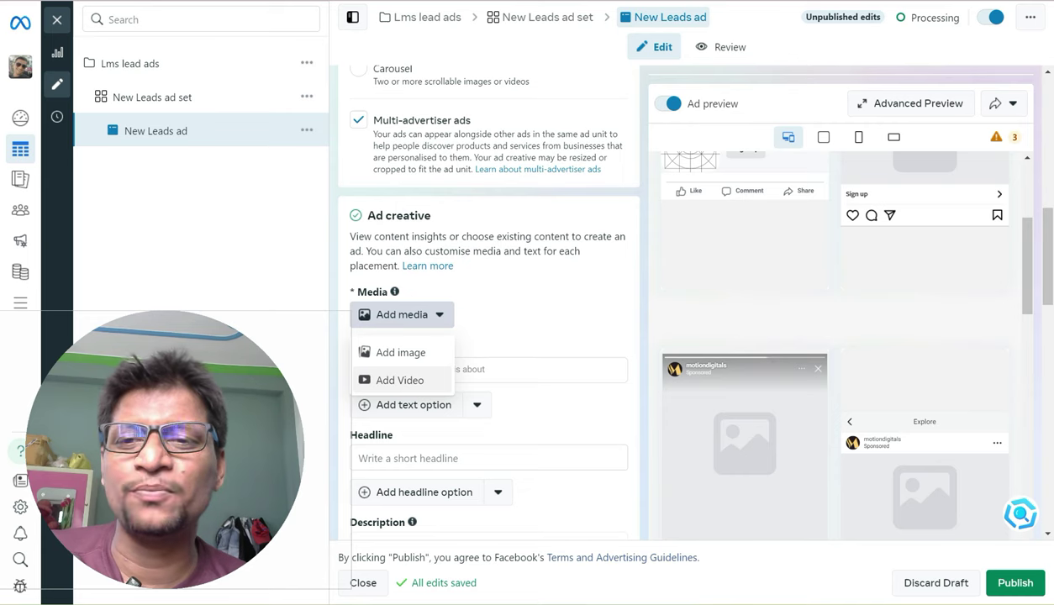
left_click(399, 380)
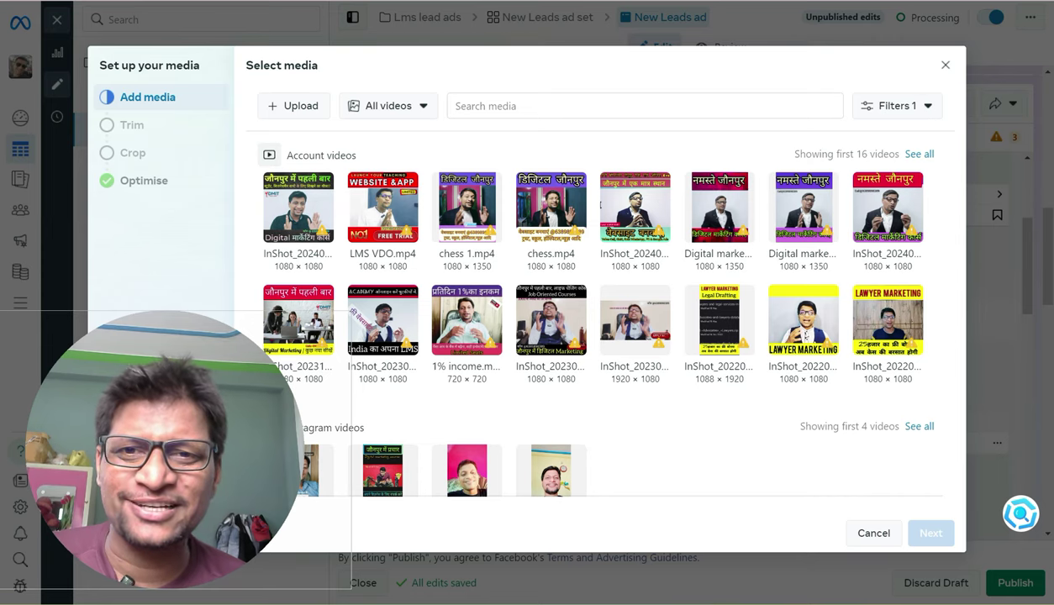
left_click(382, 207)
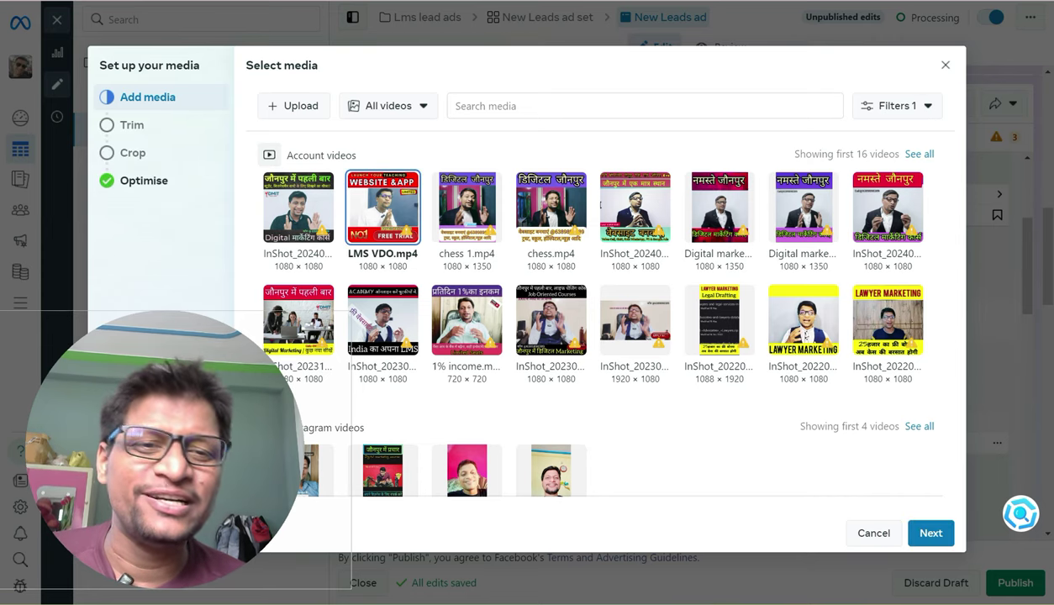
left_click(930, 532)
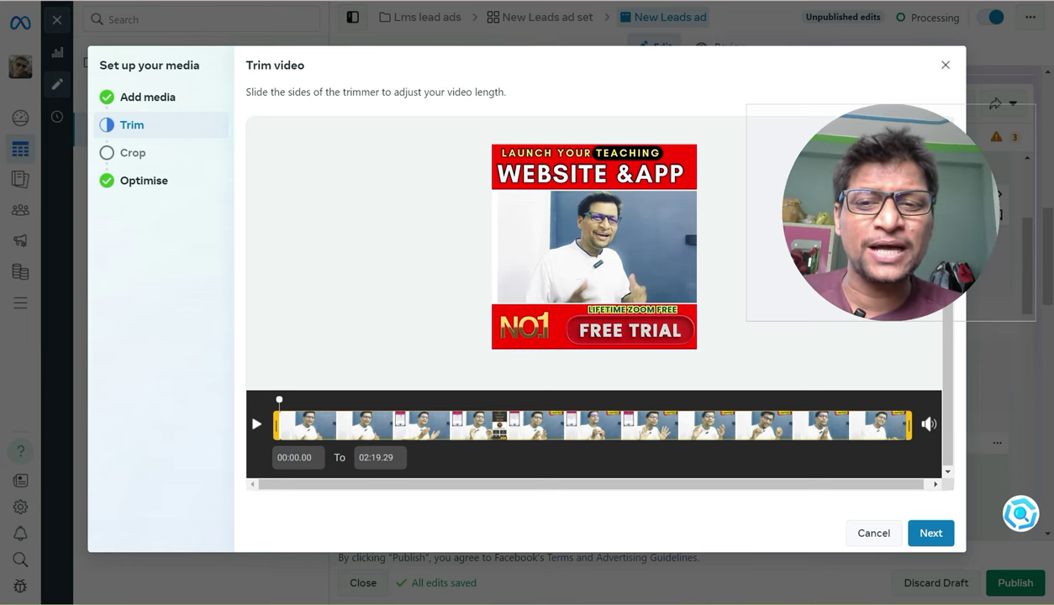
Play part of the video in the trim preview, keep its full length and continue to the placement crops
key("space")
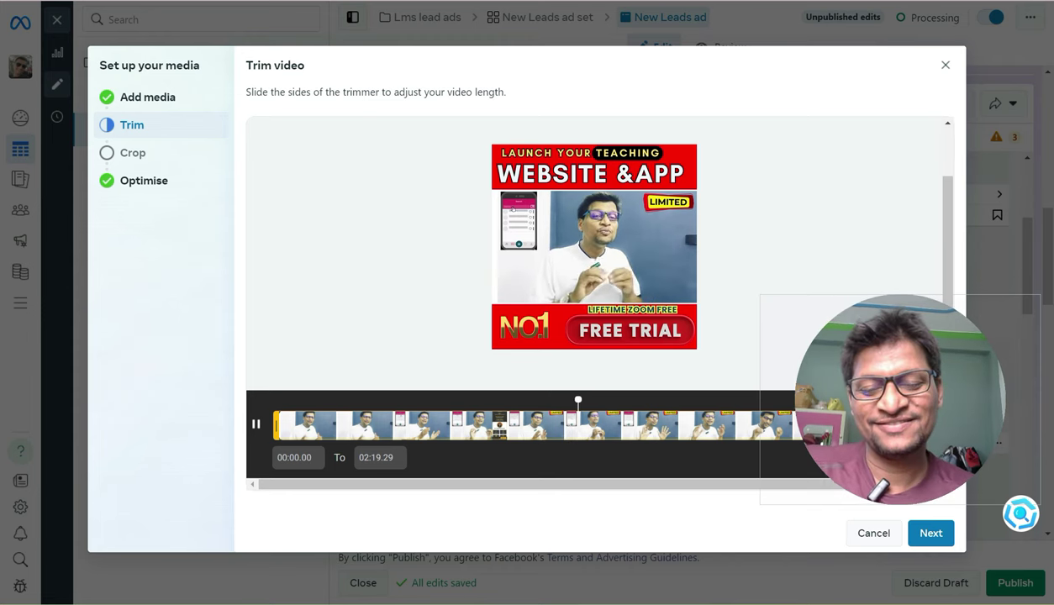
key("space")
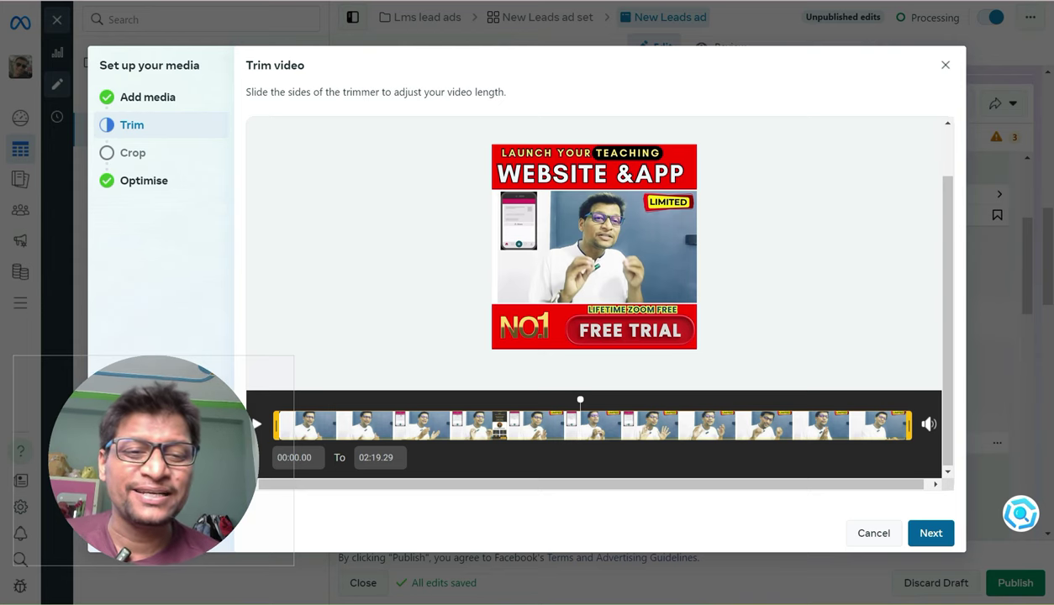
left_click(931, 533)
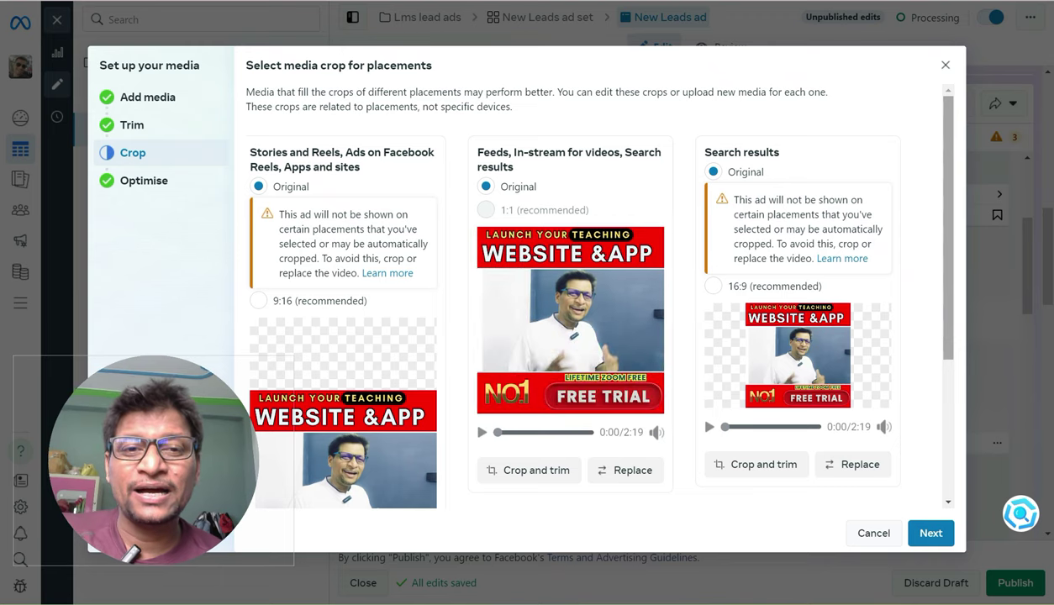
Examine the video crop options for the Stories and Reels, Feeds and Search results placements
scroll(588, 319, "down", 2)
scroll(467, 324, "down", 1)
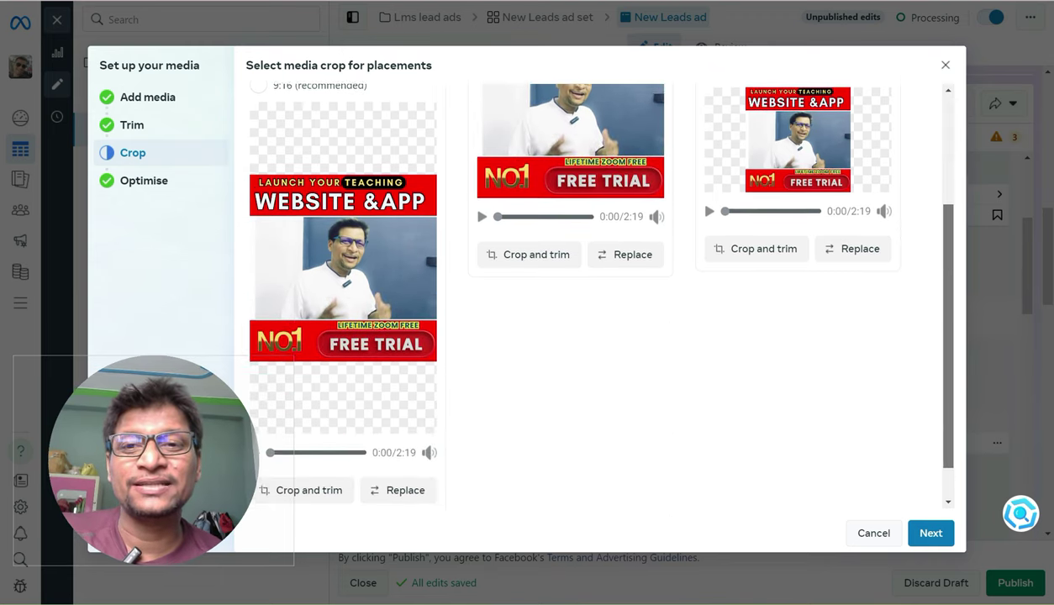
scroll(466, 323, "up", 3)
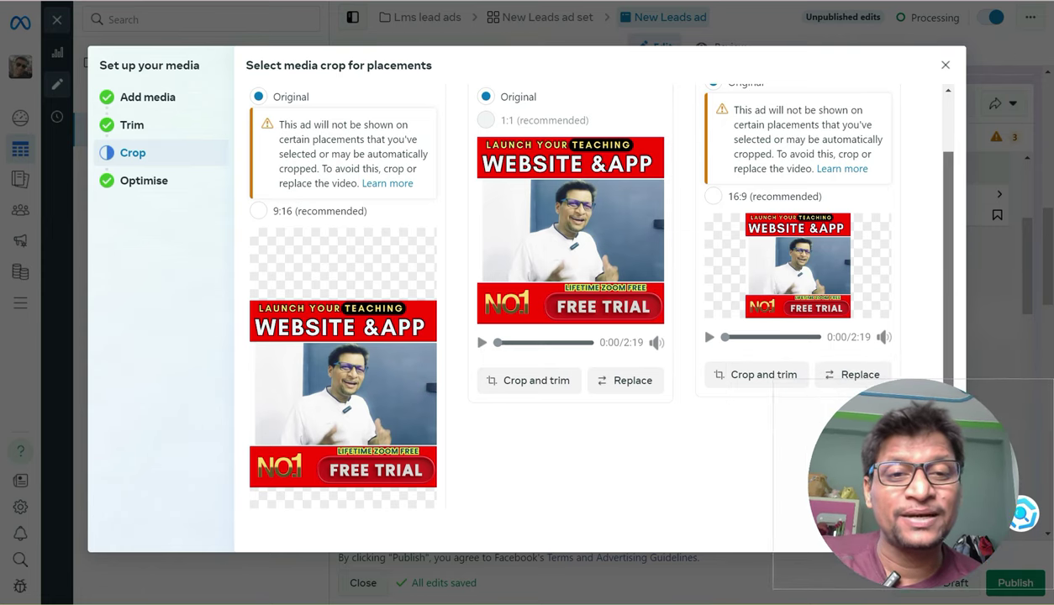
scroll(589, 320, "down", 1)
scroll(588, 319, "up", 2)
scroll(588, 319, "down", 2)
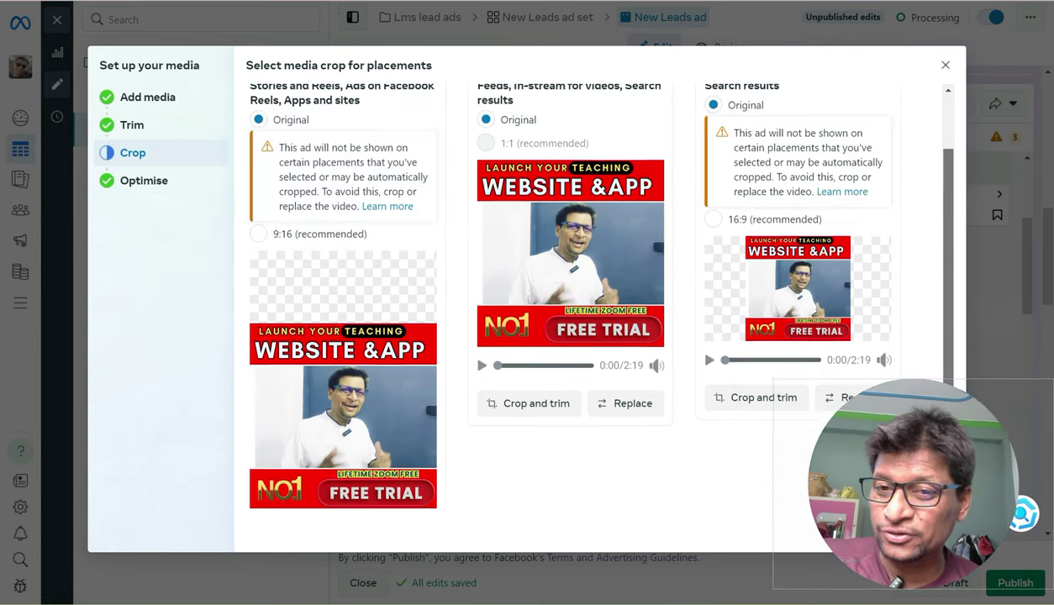
scroll(588, 319, "up", 2)
scroll(588, 319, "down", 1)
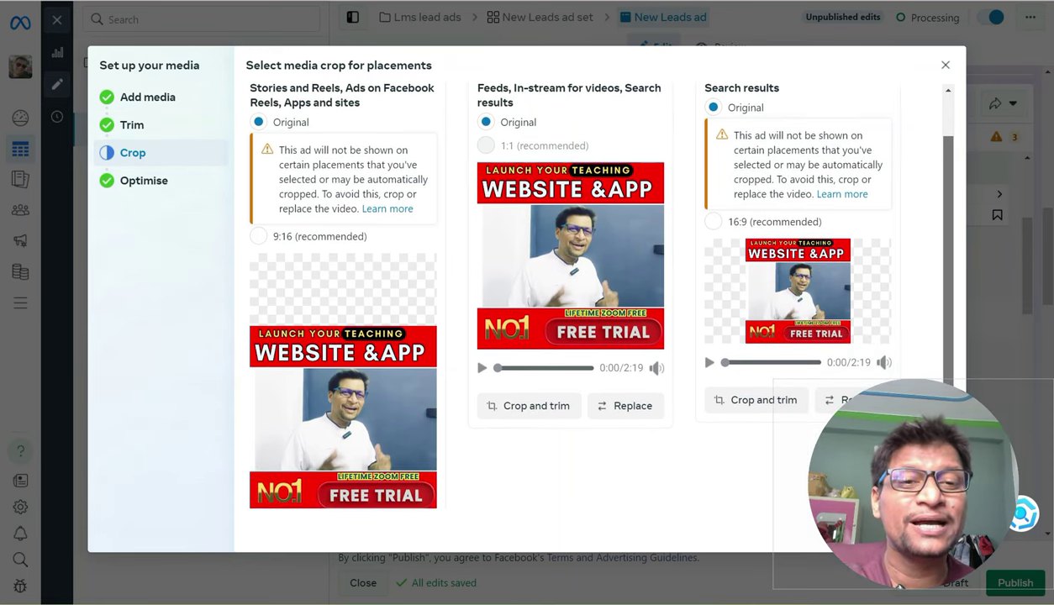
scroll(589, 319, "down", 1)
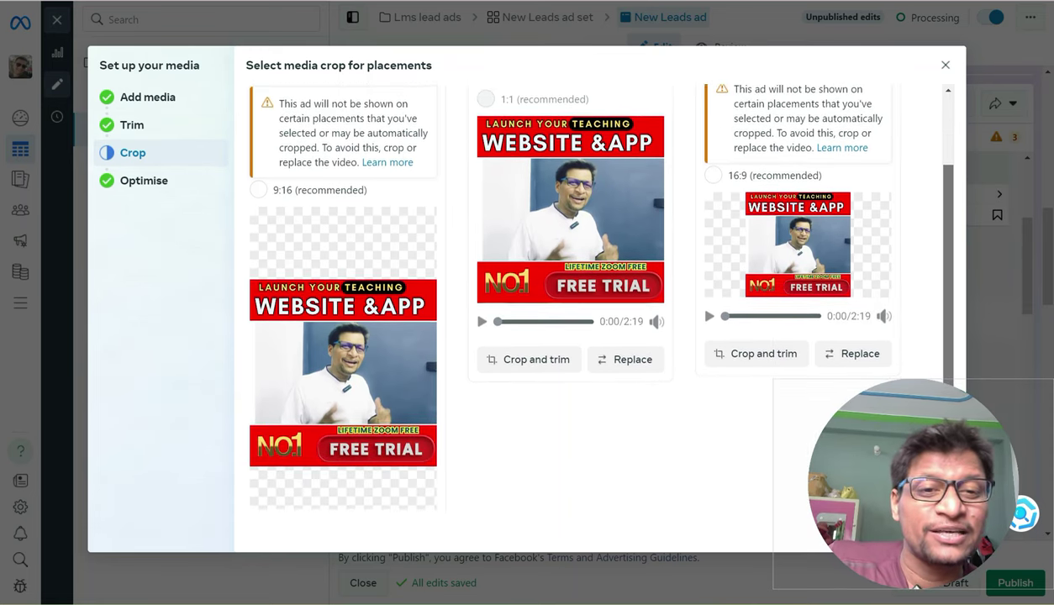
scroll(589, 319, "down", 1)
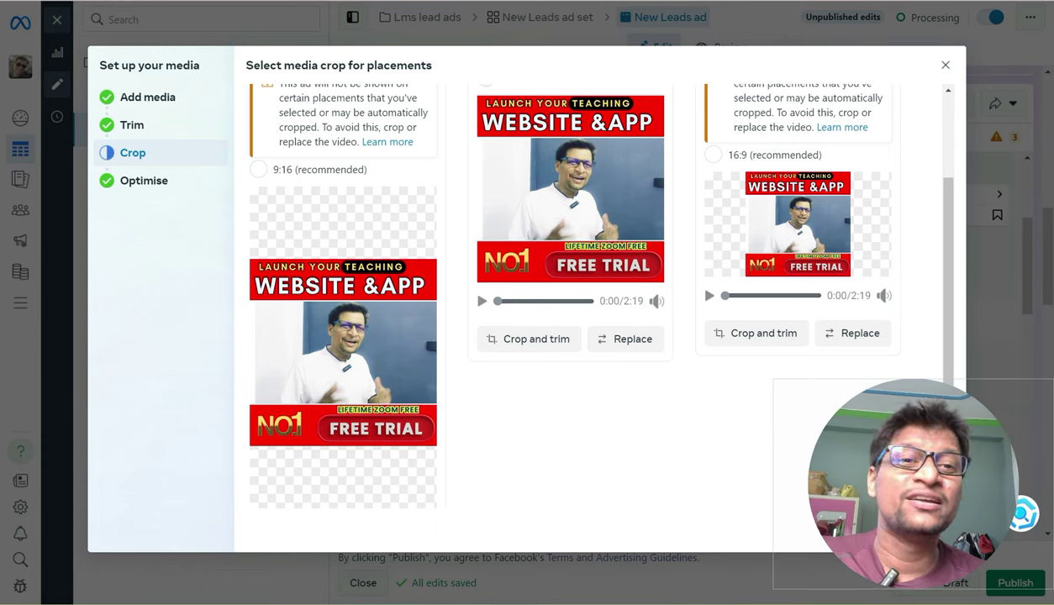
scroll(569, 296, "down", 2)
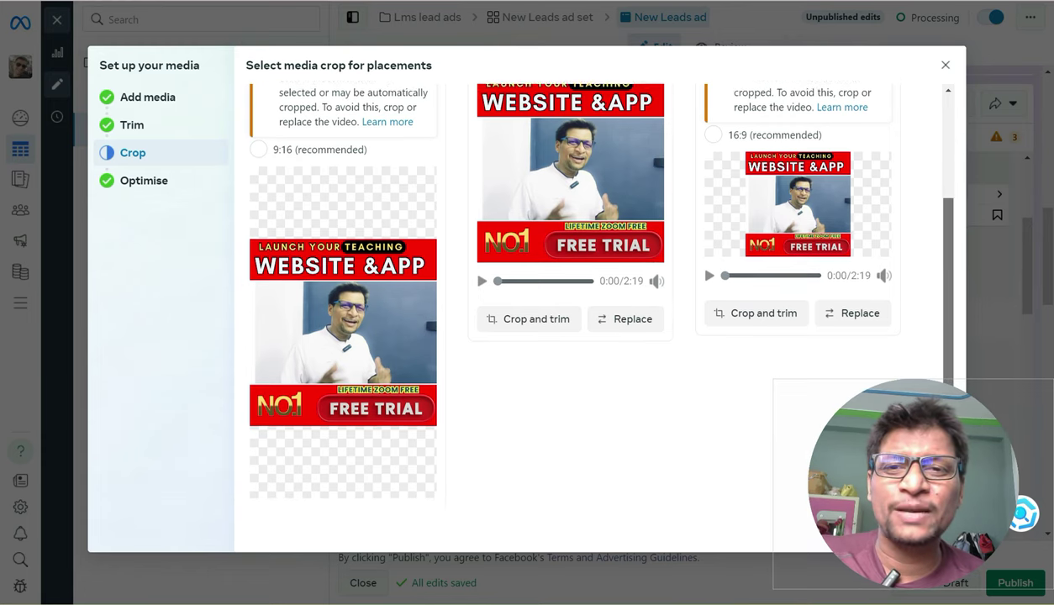
scroll(570, 296, "up", 1)
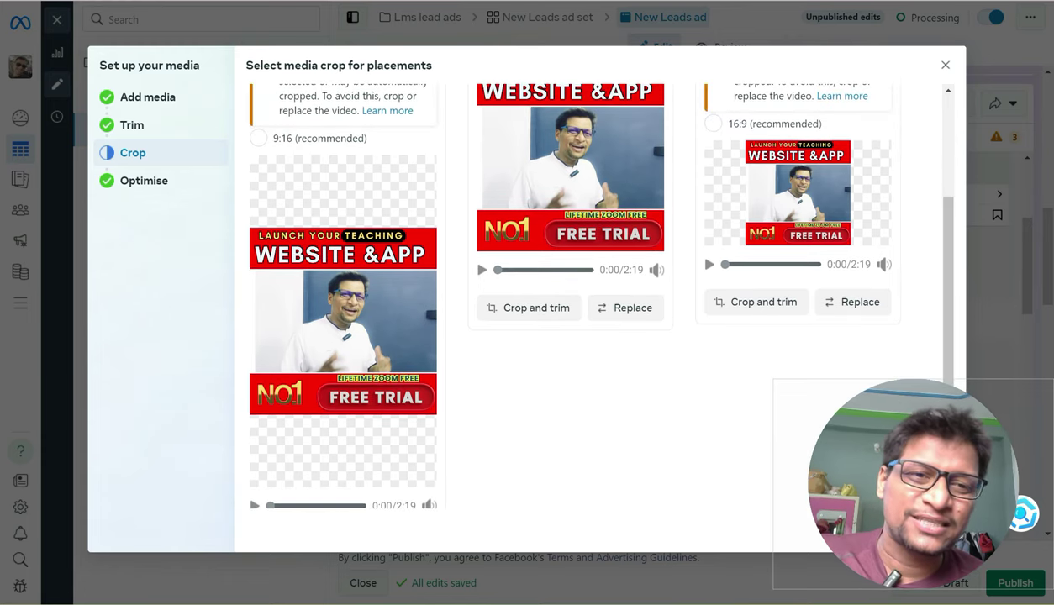
scroll(589, 294, "down", 1)
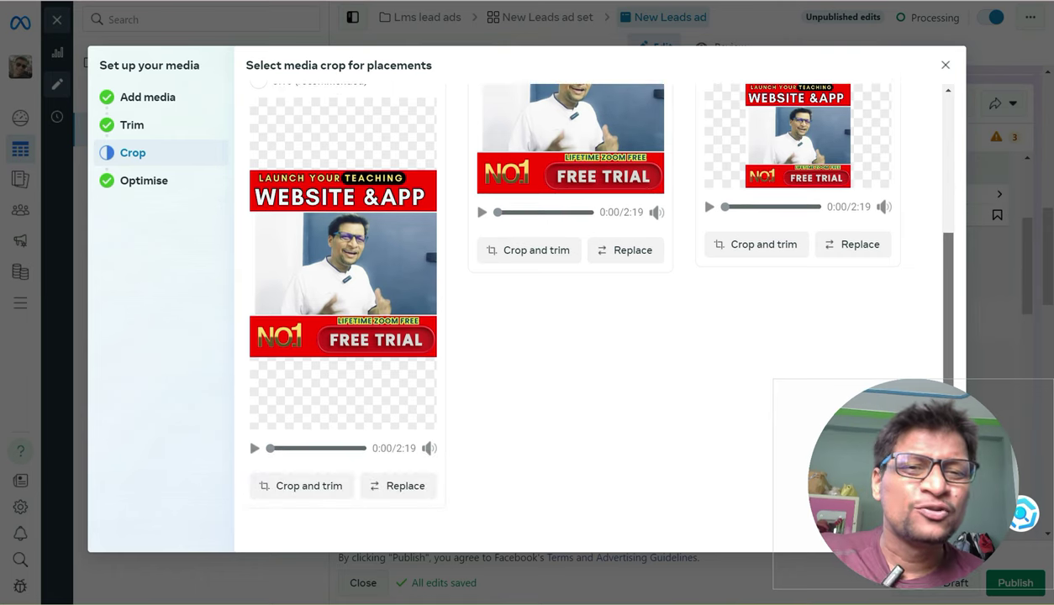
scroll(589, 294, "up", 2)
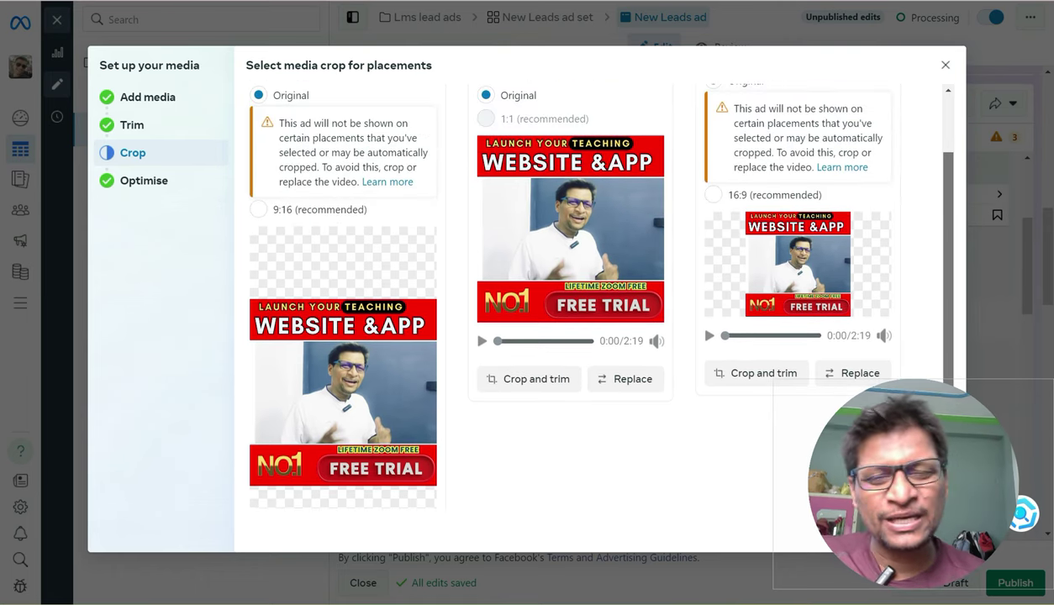
scroll(588, 294, "down", 2)
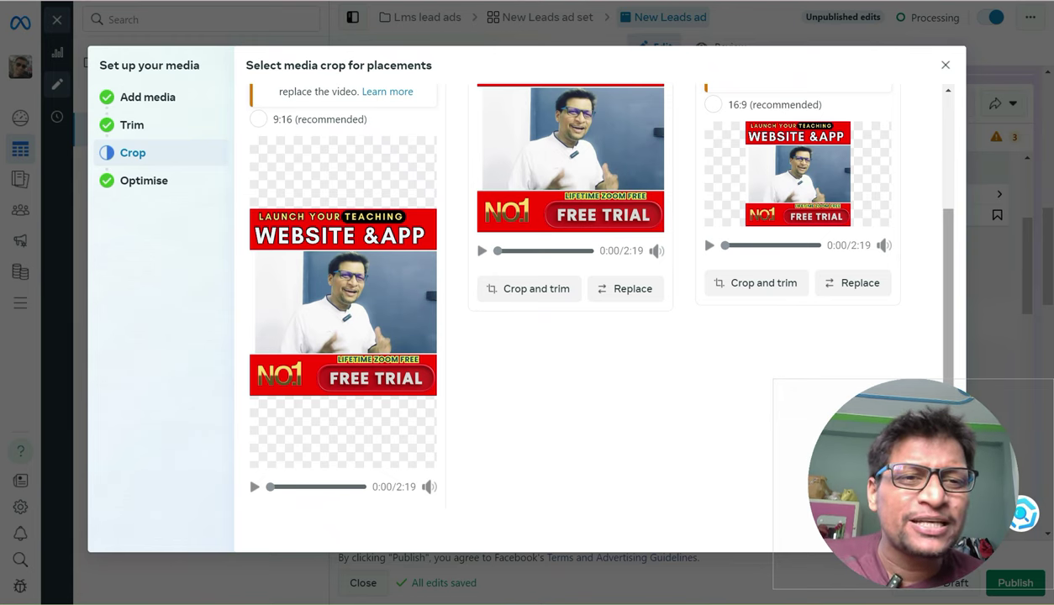
scroll(689, 284, "up", 1)
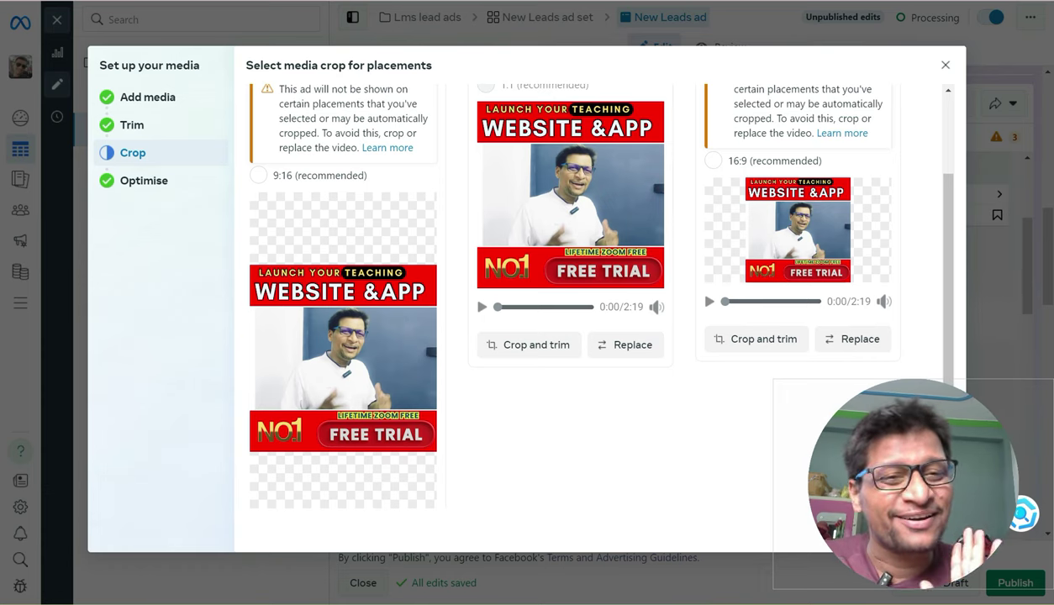
scroll(589, 302, "down", 2)
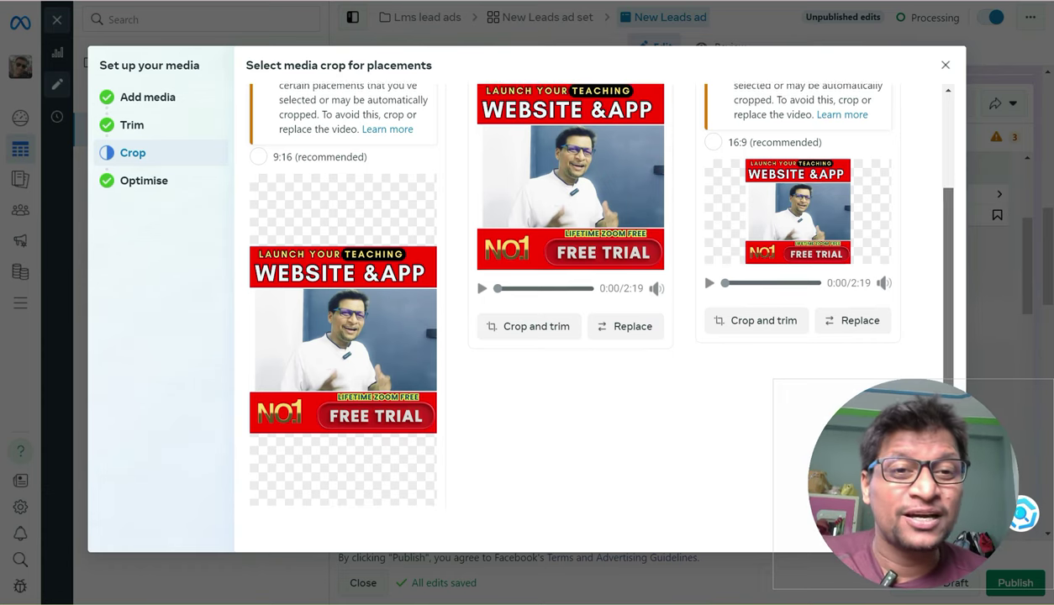
scroll(589, 290, "up", 2)
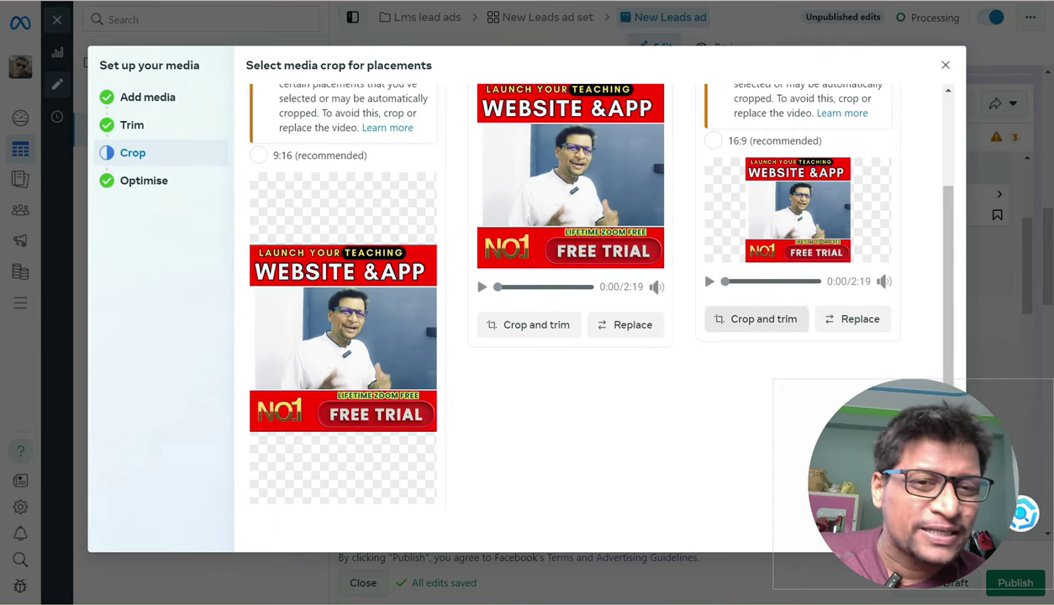
Crop the video for the Search results placements to 16:9, previewing the crop and shifting its frame slightly down
left_click(756, 319)
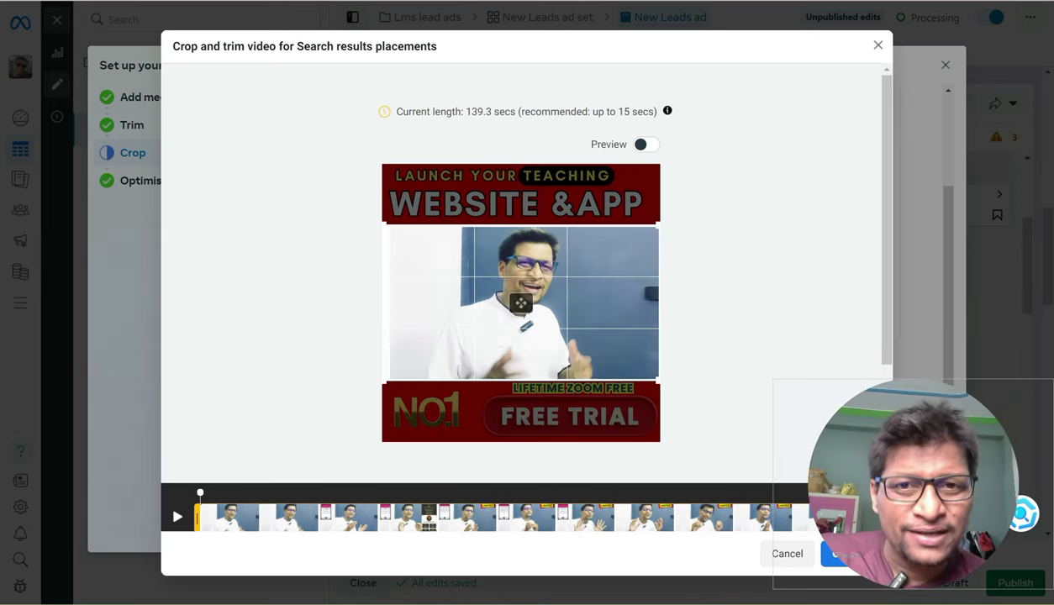
left_click(645, 143)
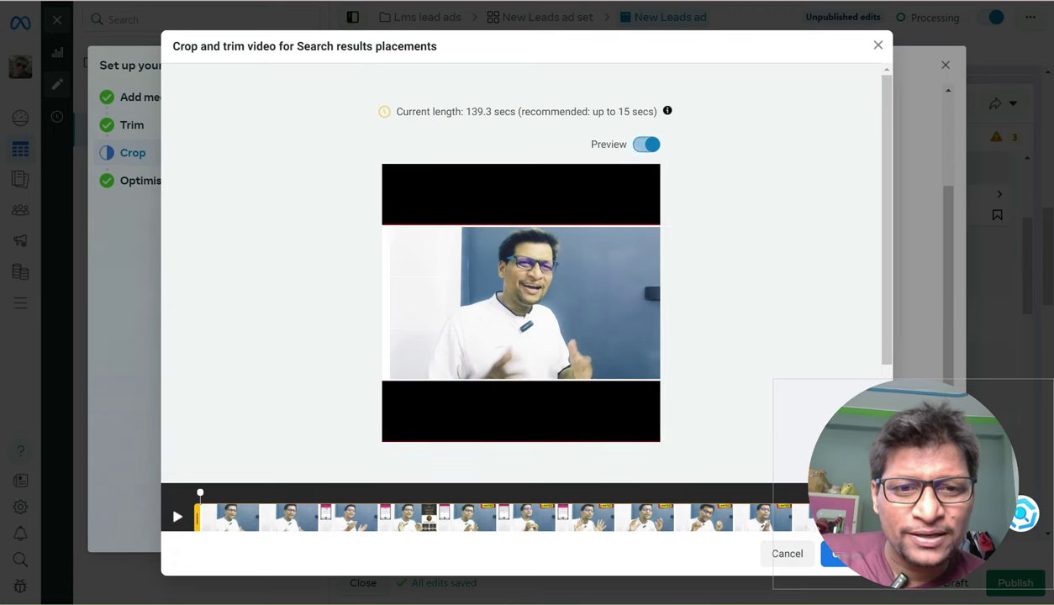
left_click(643, 144)
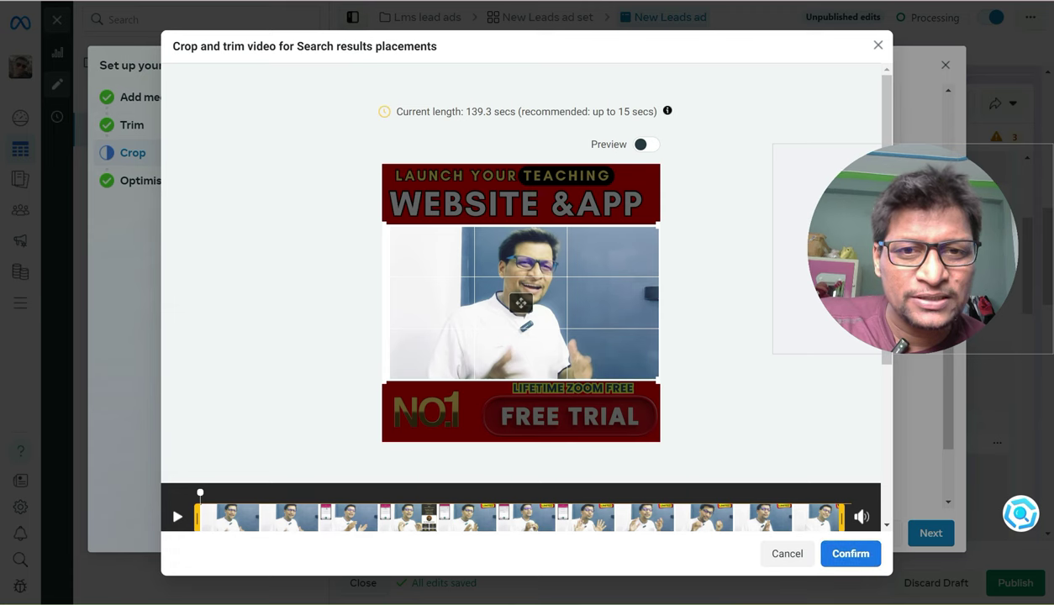
mouse_move(521, 304)
left_mouse_down()
mouse_move(521, 317)
mouse_move(521, 305)
left_mouse_up()
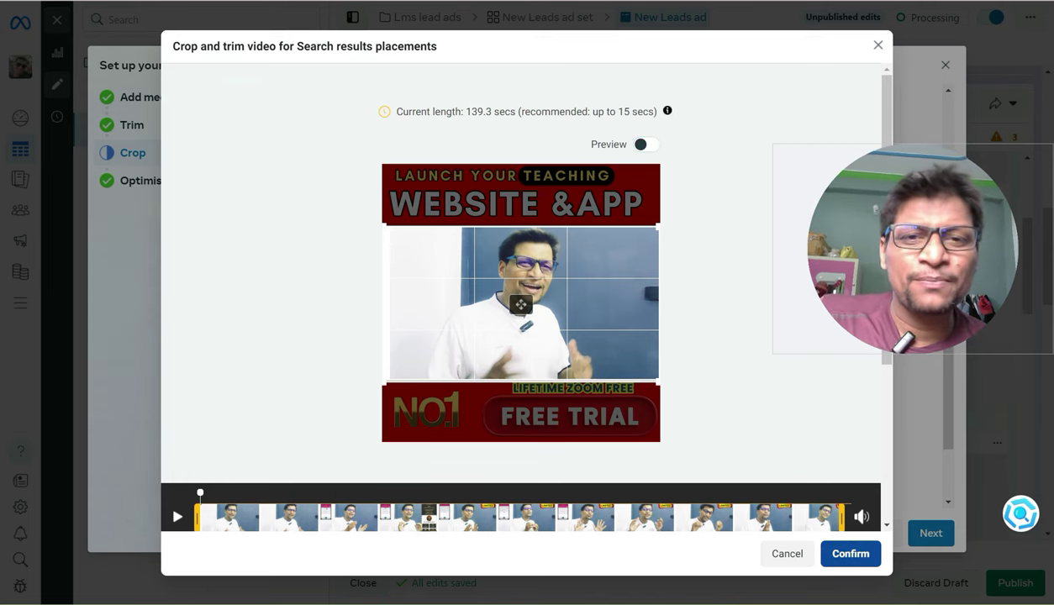
left_click(850, 553)
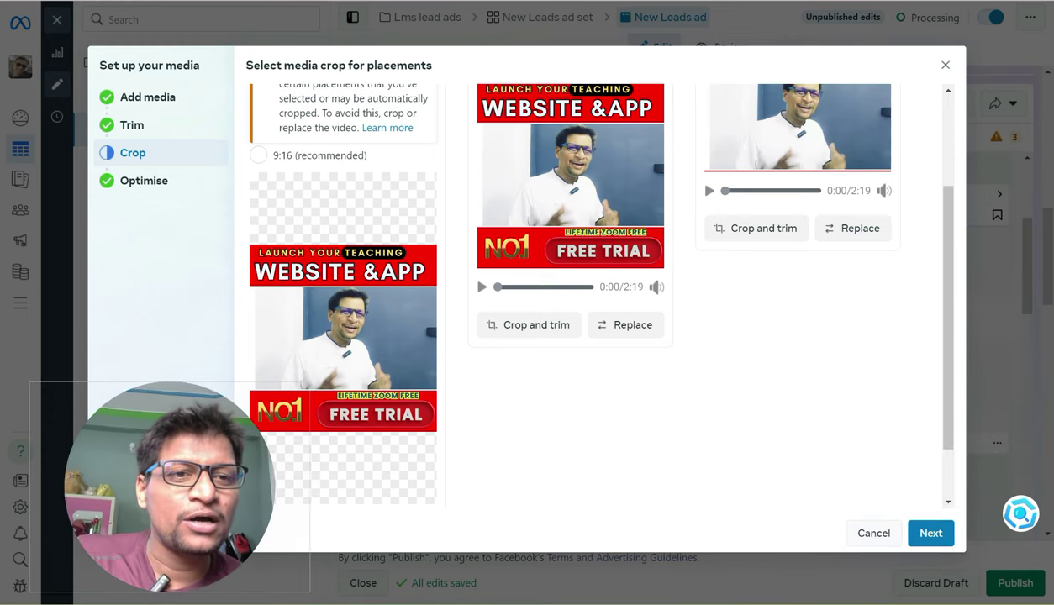
Play the cropped Search results video to check how it looks in the 16:9 frame
scroll(588, 290, "up", 2)
scroll(588, 290, "down", 1)
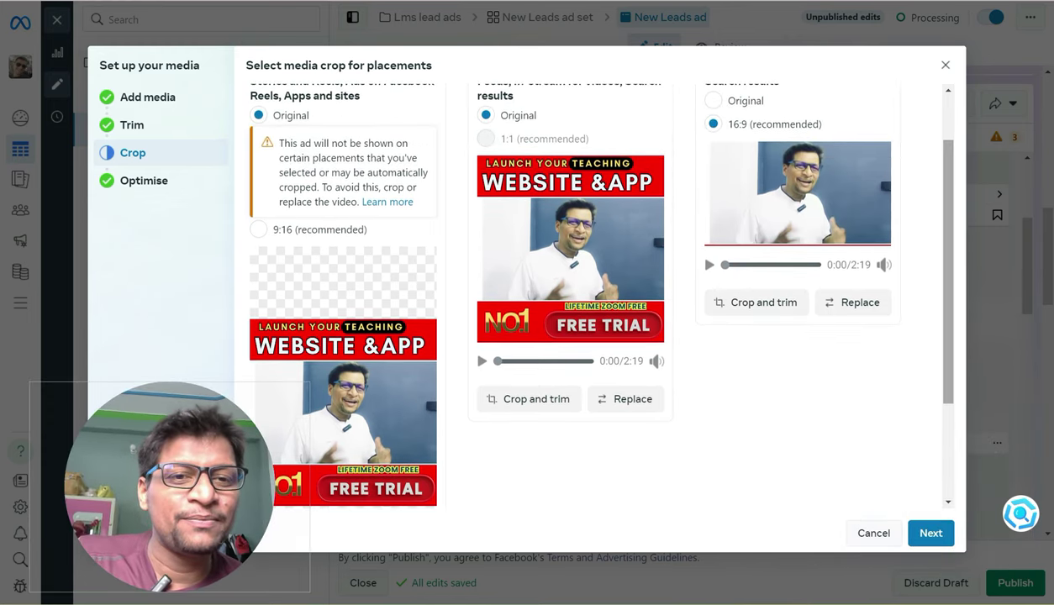
key("space")
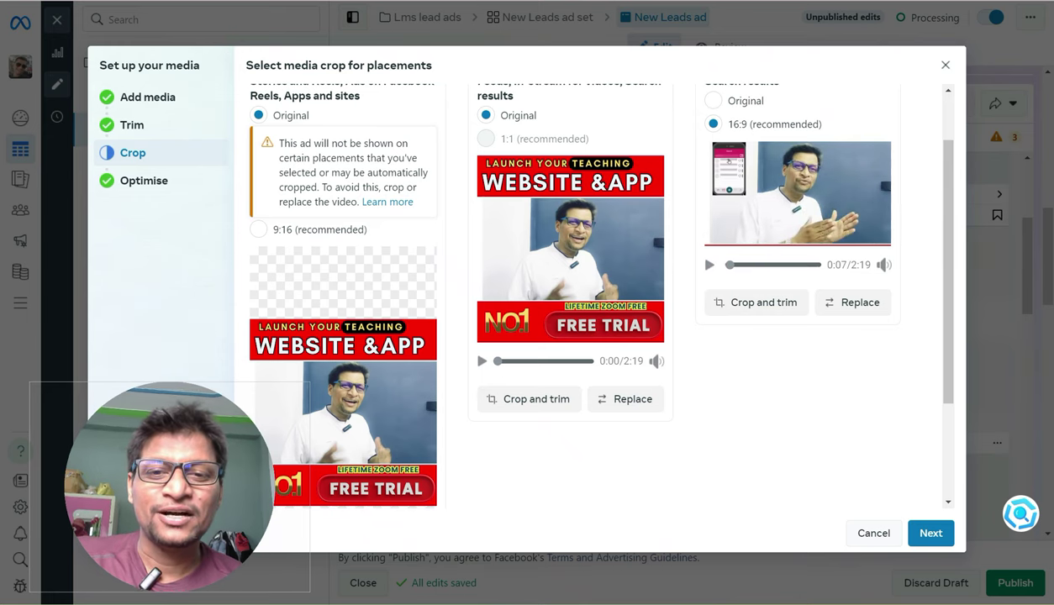
Play part of the Feeds video and the Stories and Reels video to check how their original crops look
left_click(482, 360)
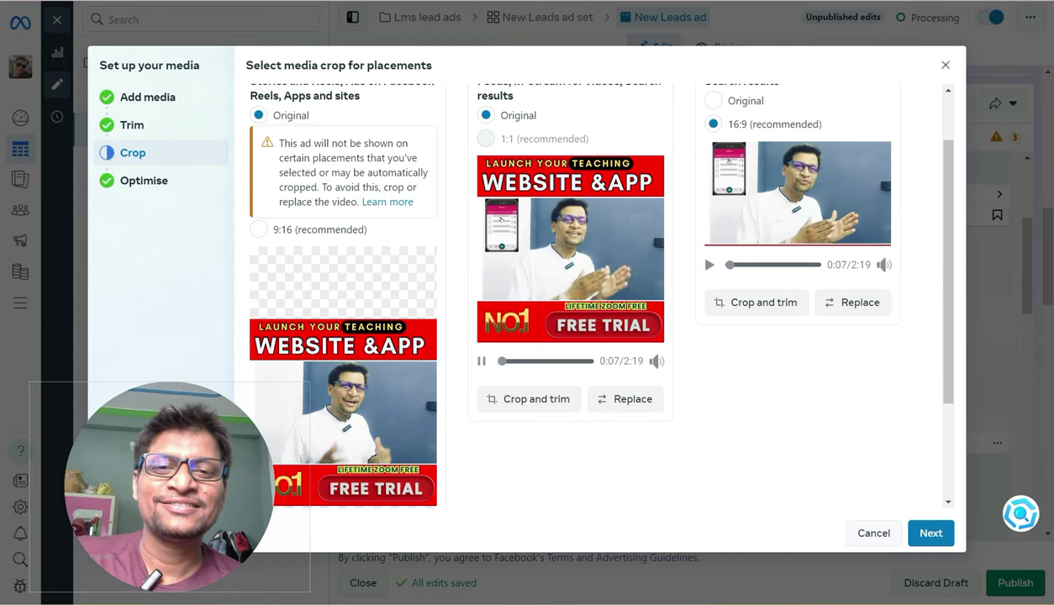
key("space")
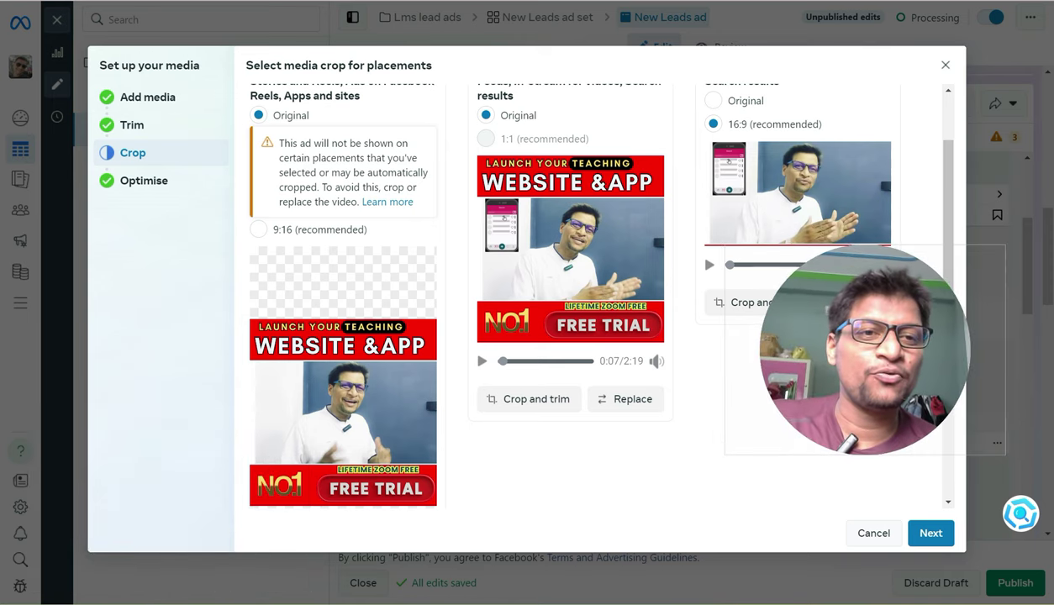
scroll(588, 294, "down", 2)
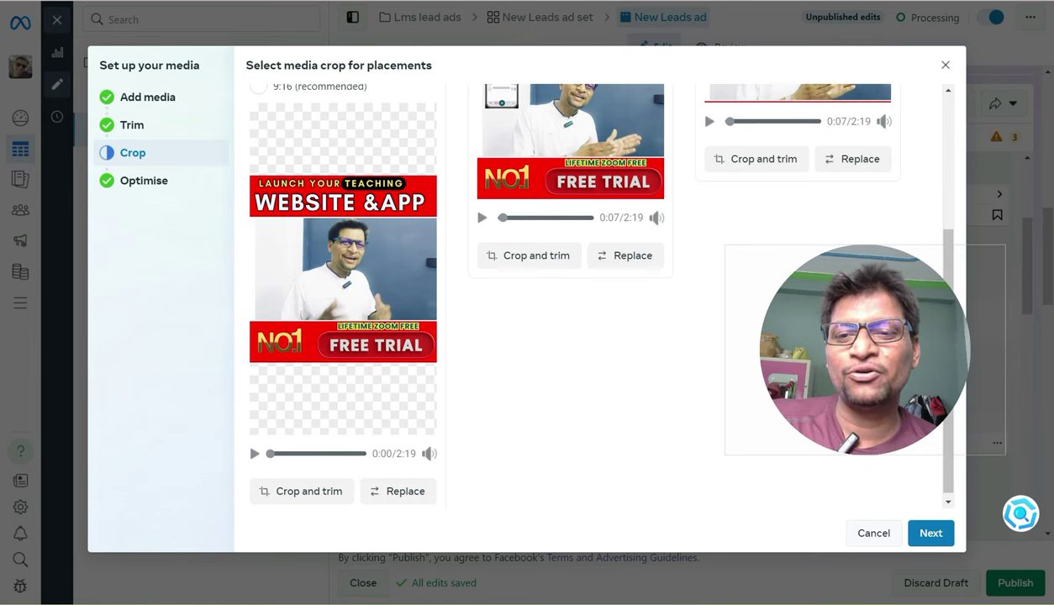
key("space")
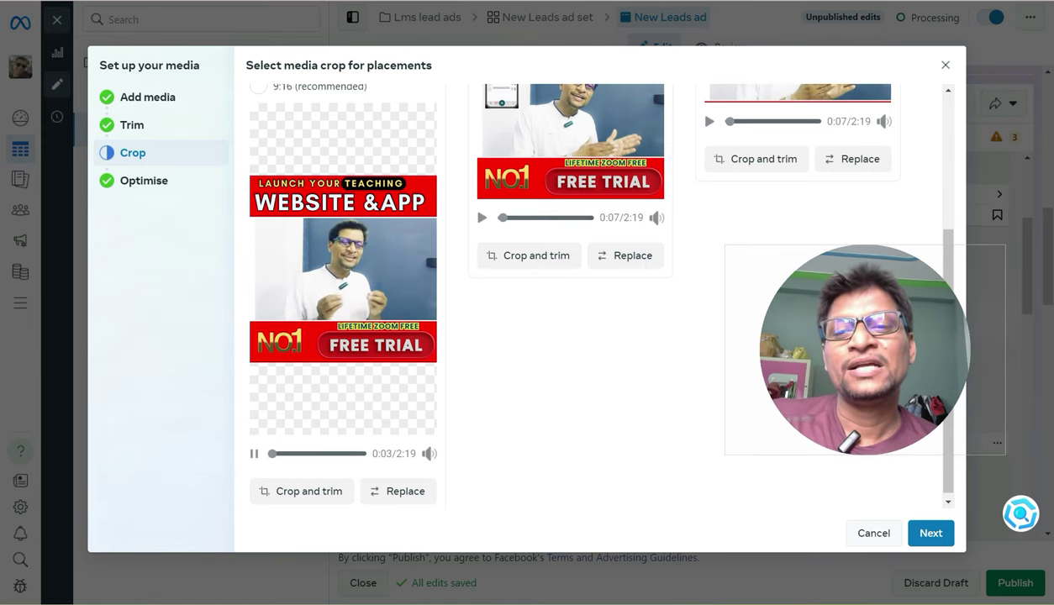
key("space")
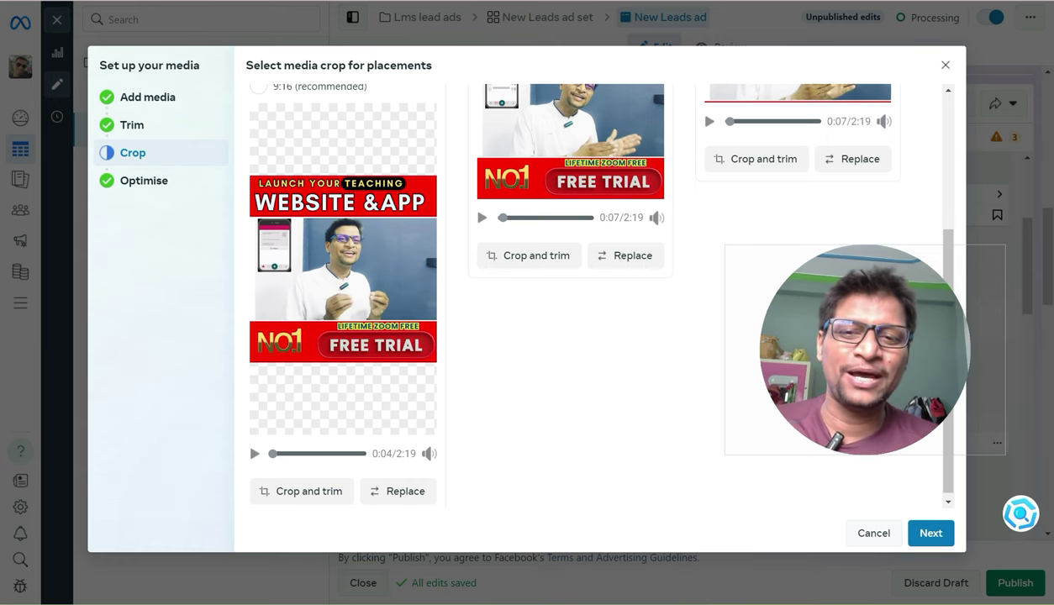
key("space")
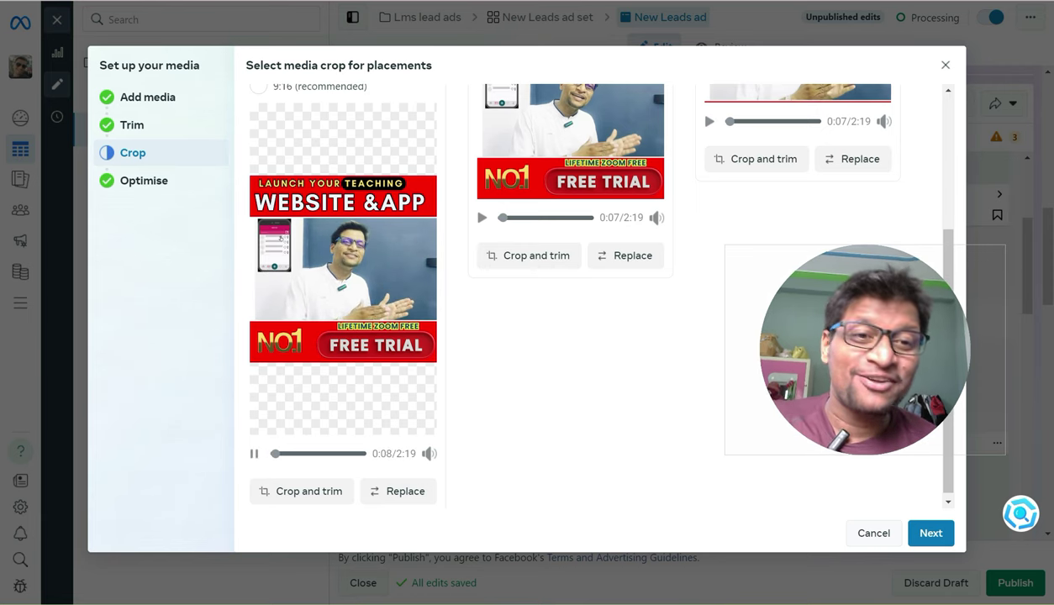
key("space")
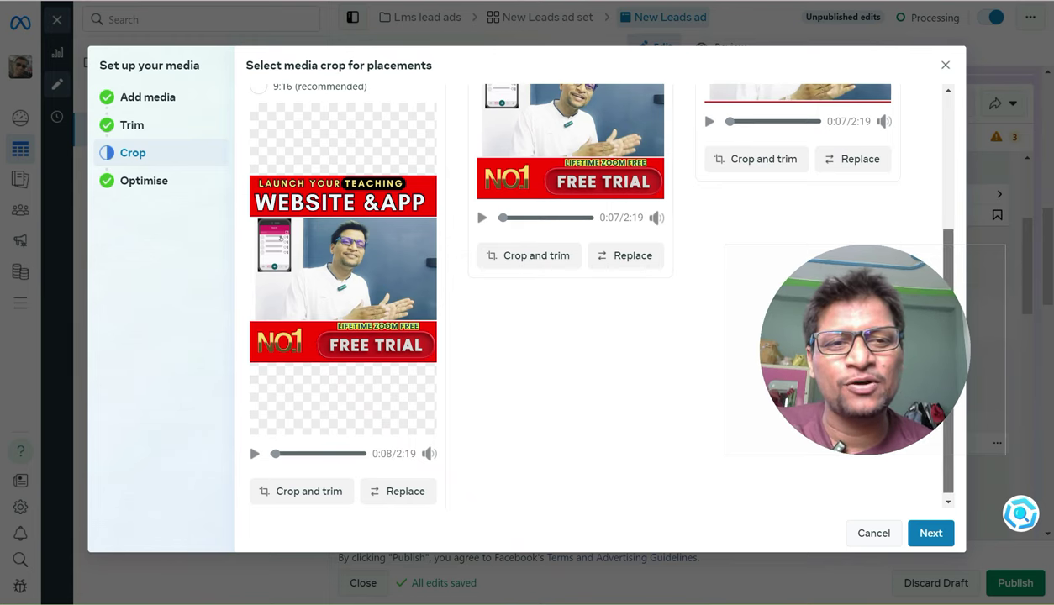
Accept the placement crops and finish the media setup with the default Advantage+ creative enhancements, dismissing the optimisation tip
scroll(588, 295, "up", 3)
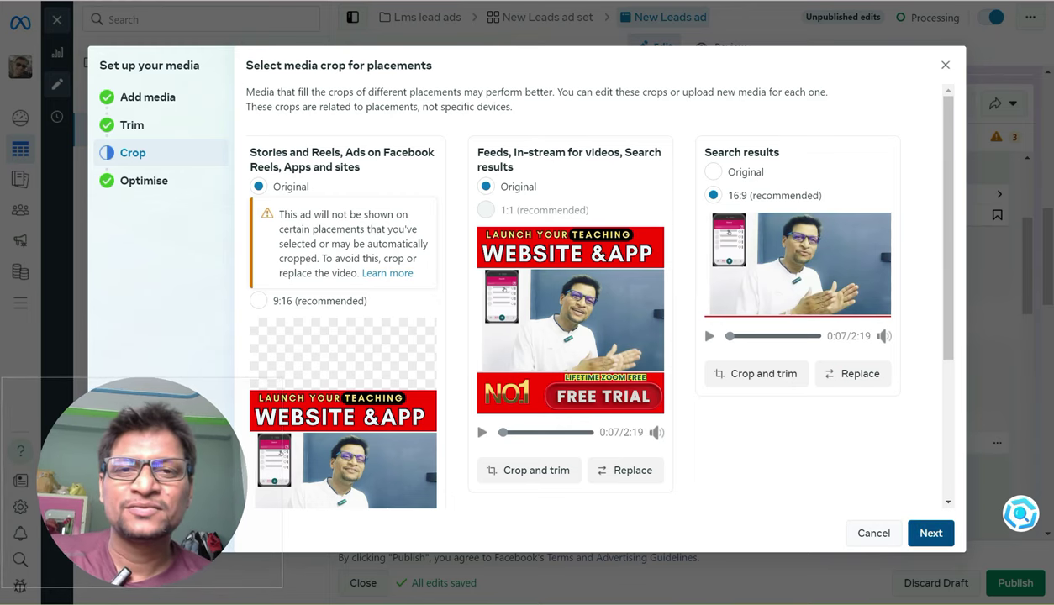
left_click(931, 533)
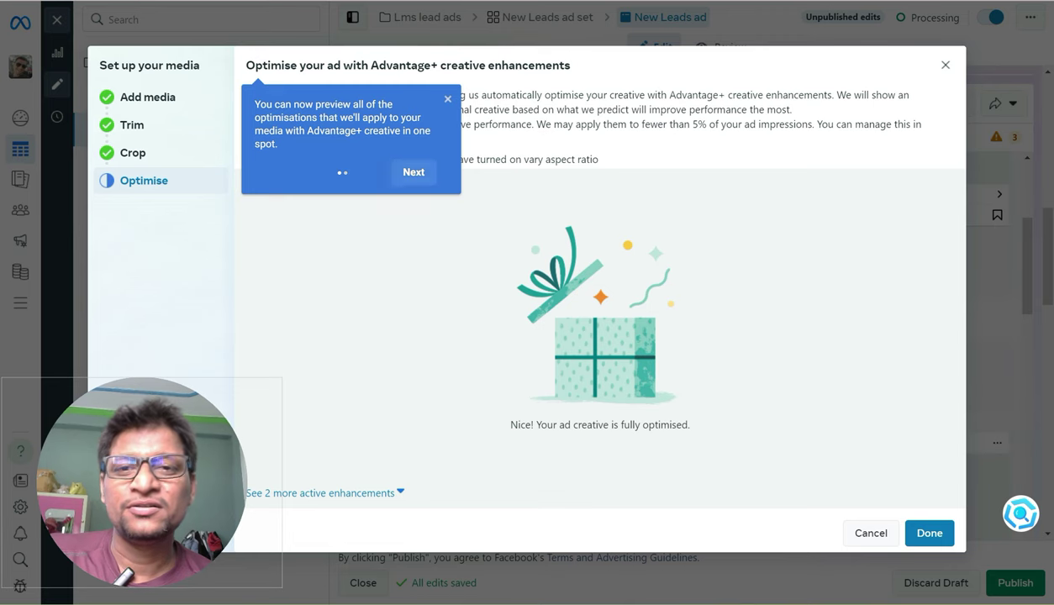
left_click(413, 172)
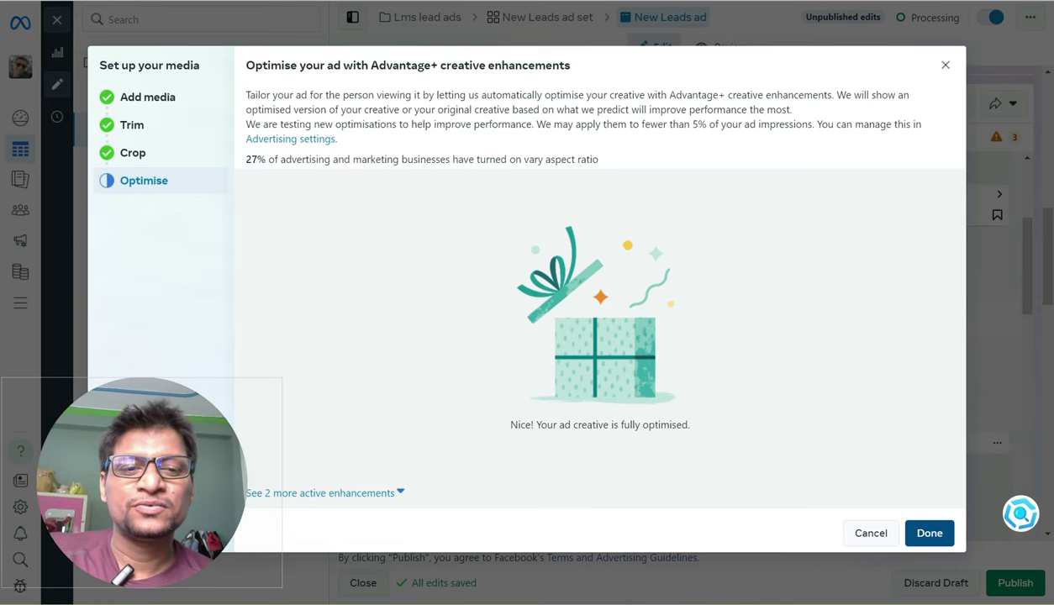
left_click(929, 533)
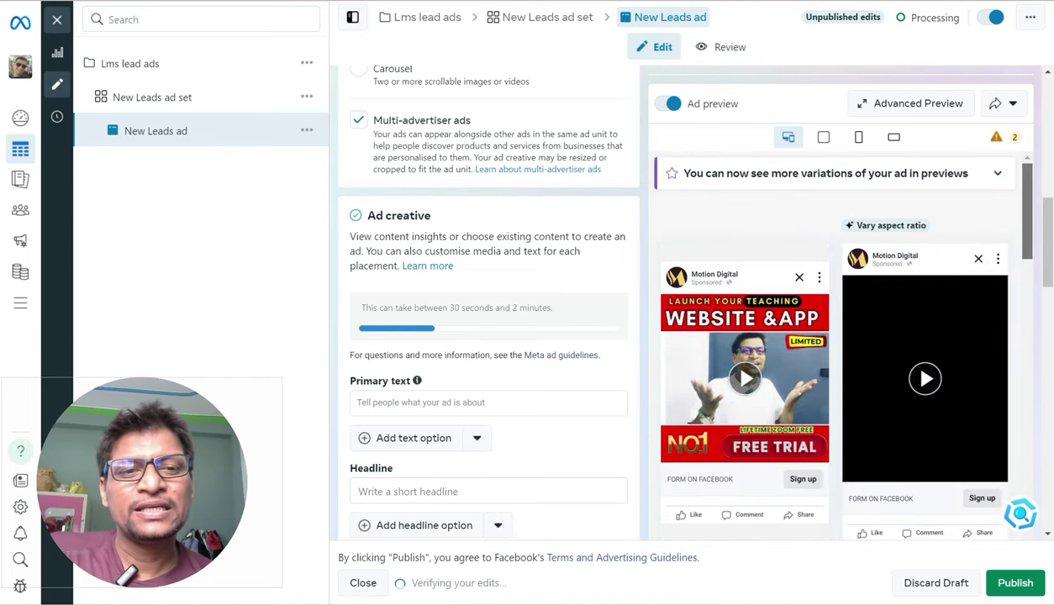
Examine the ad previews for the Facebook and Instagram placements, comparing the original video with the vary aspect ratio versions
scroll(836, 345, "down", 3)
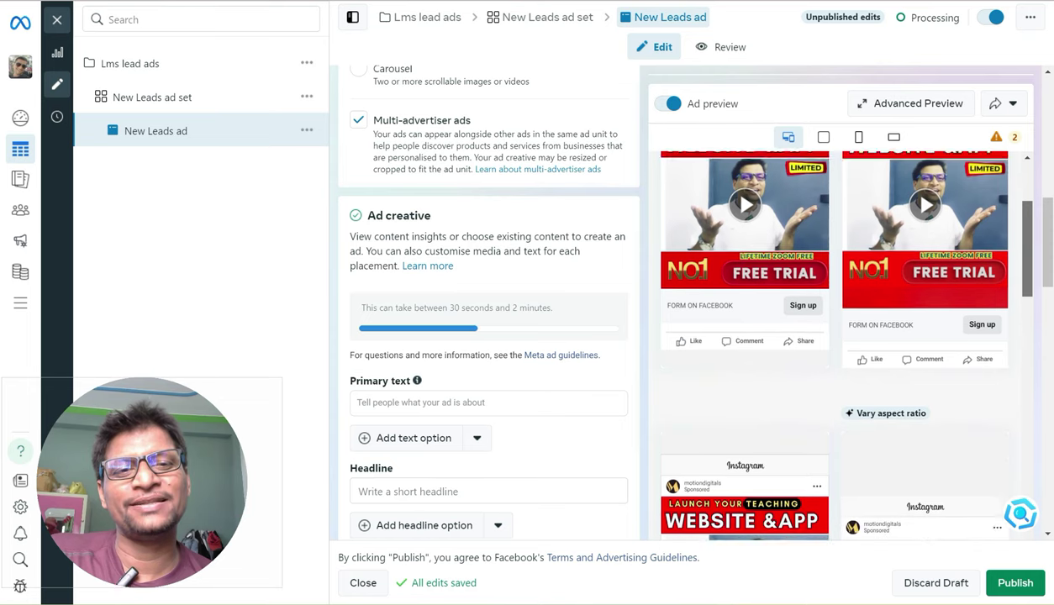
scroll(836, 336, "down", 3)
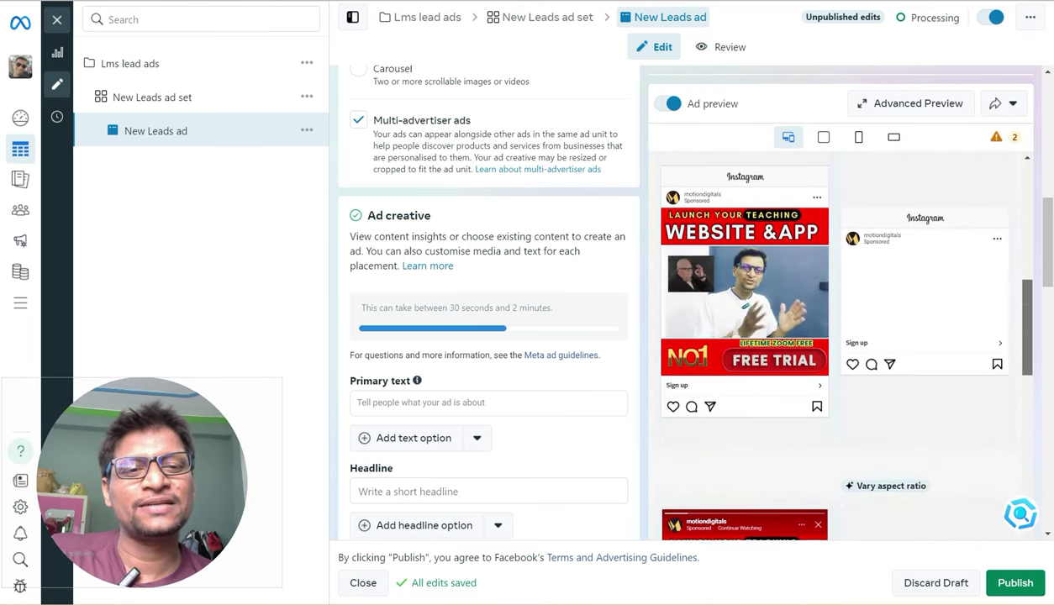
scroll(836, 344, "down", 8)
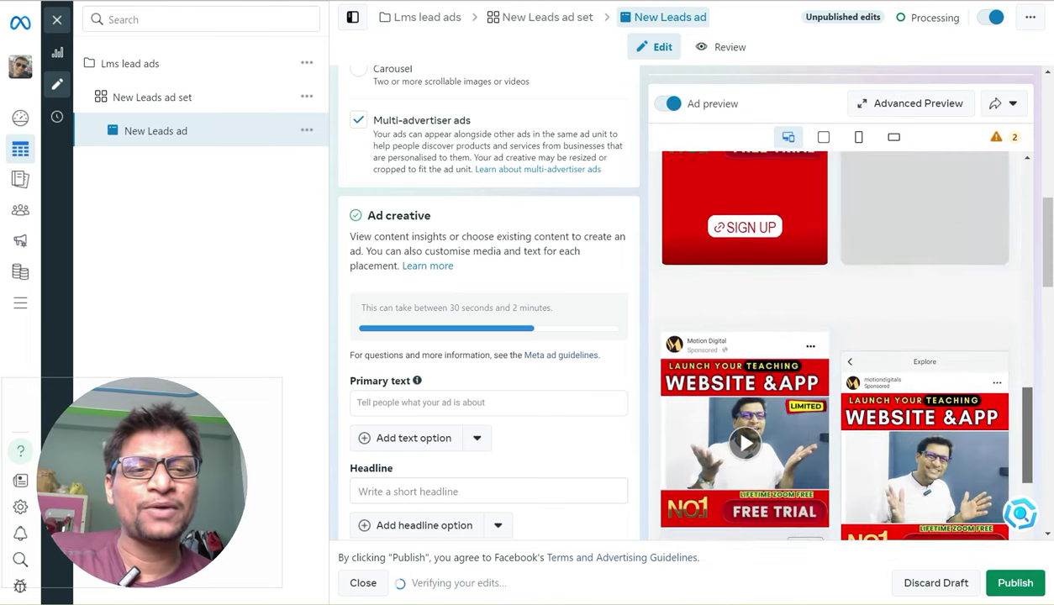
scroll(837, 337, "up", 5)
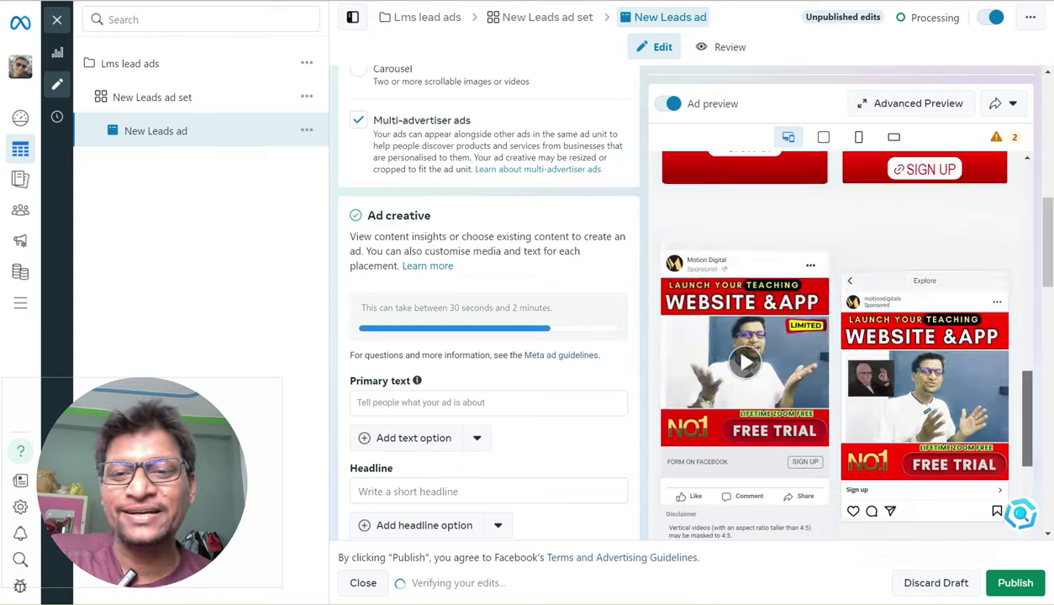
scroll(836, 336, "up", 4)
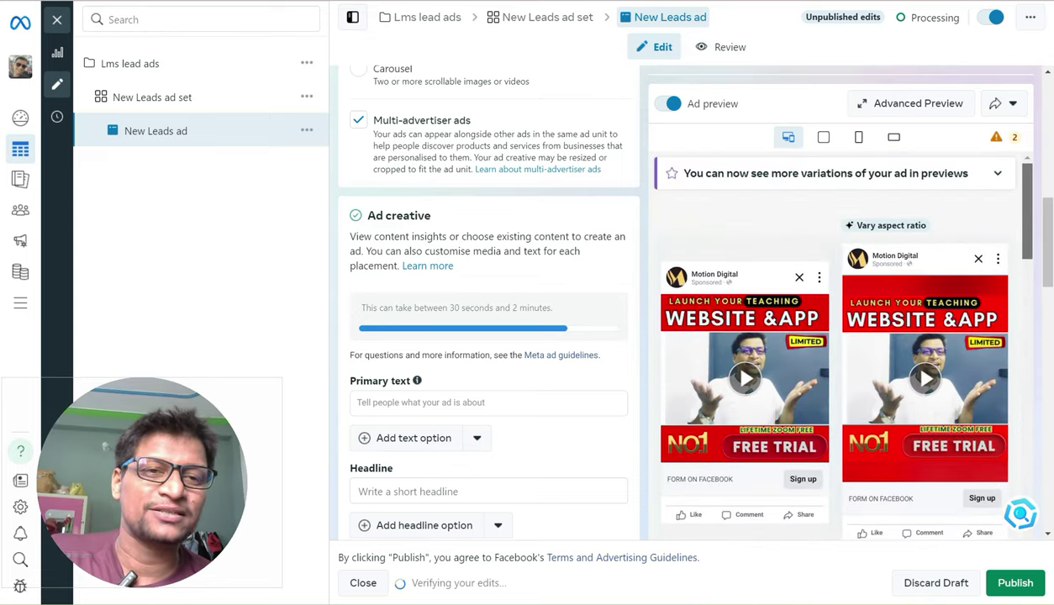
scroll(836, 336, "down", 6)
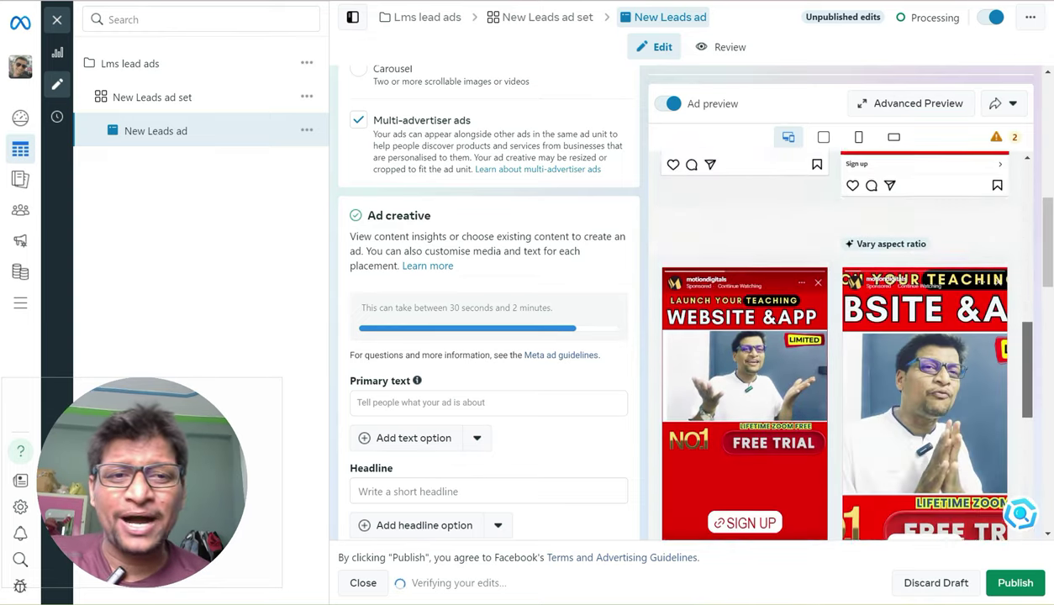
left_click_drag(1026, 469, 1026, 320)
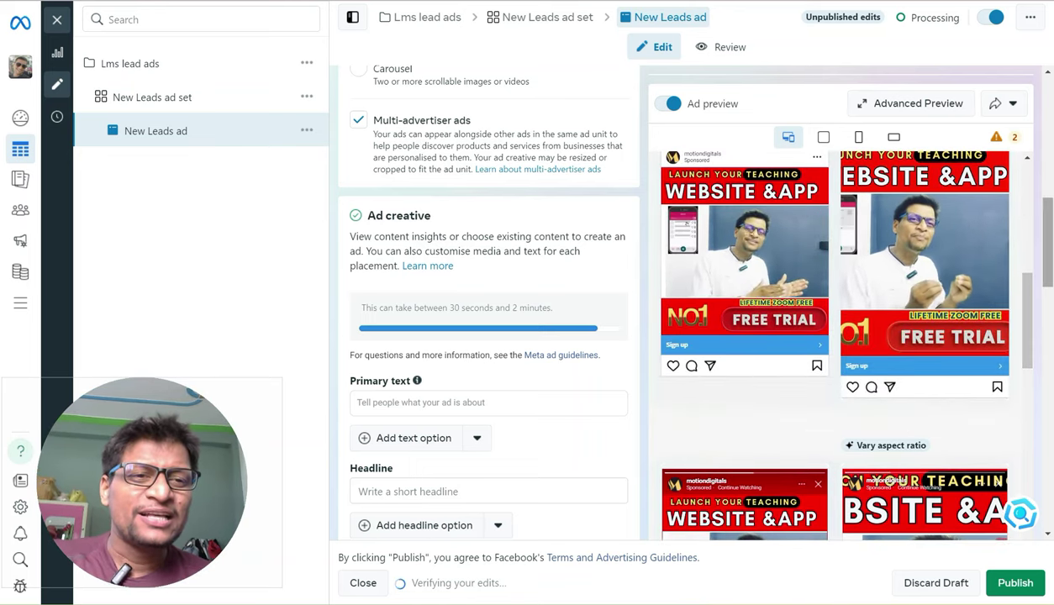
Go through the ad creative's description, primary text and headline fields to see which ad copy is needed
scroll(487, 336, "down", 3)
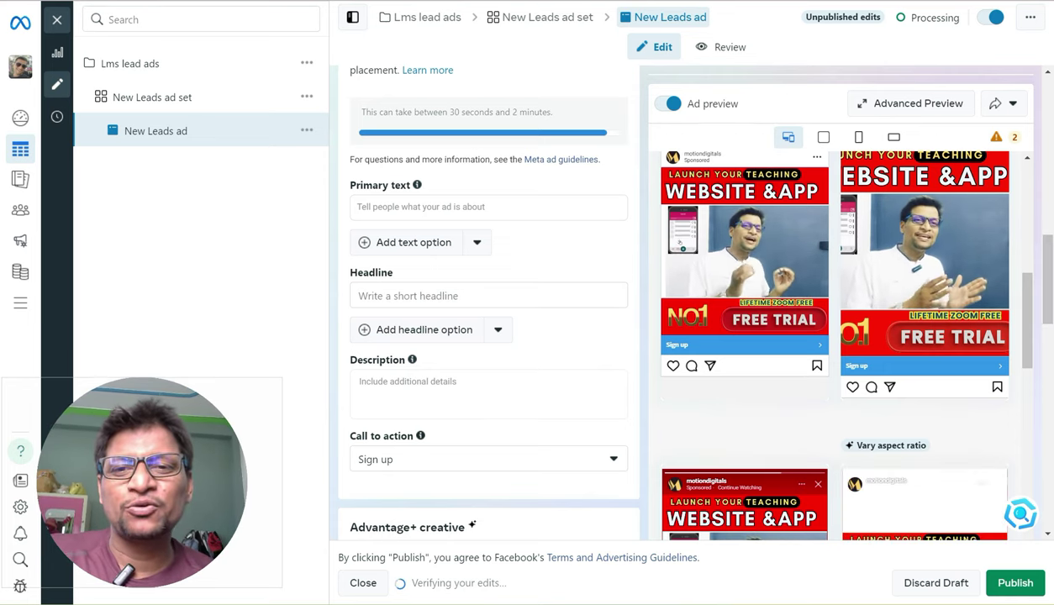
left_click(360, 382)
left_click(358, 207)
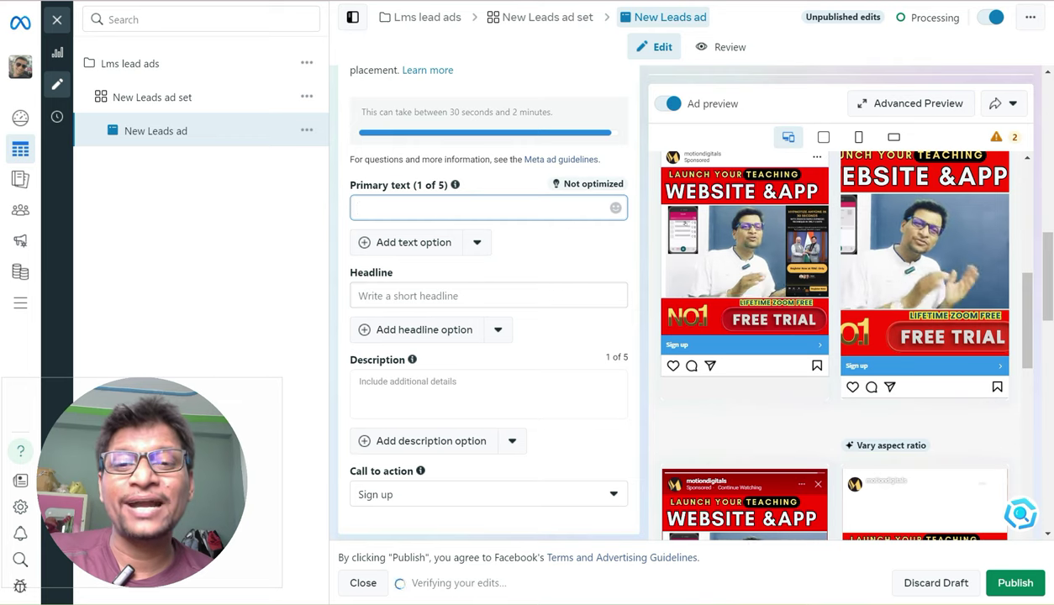
left_click(359, 295)
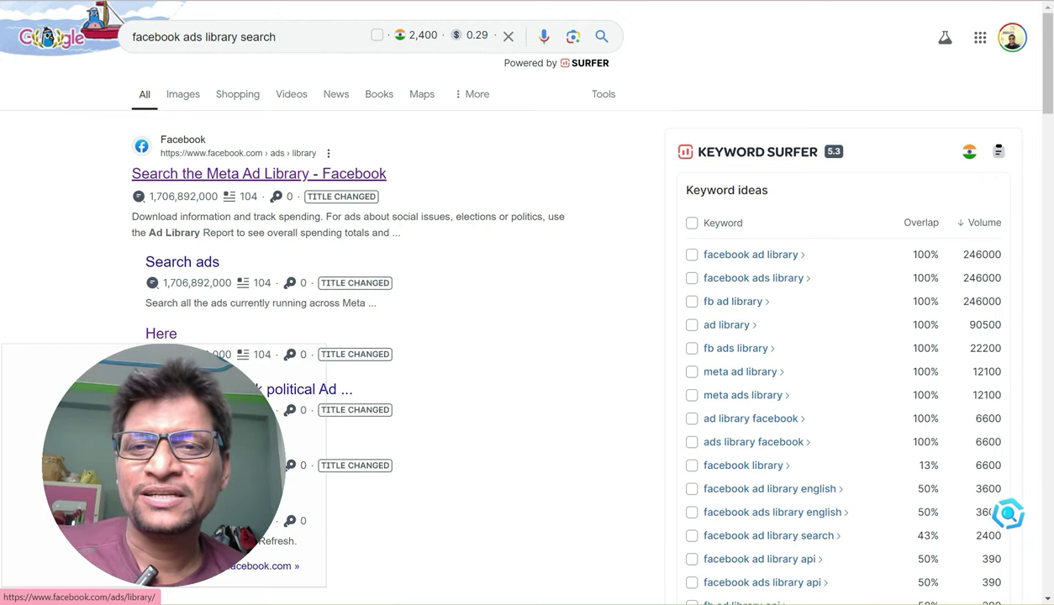
Open the Meta Ad Library from the Google results and search all ads in India for classplus
left_click(258, 173)
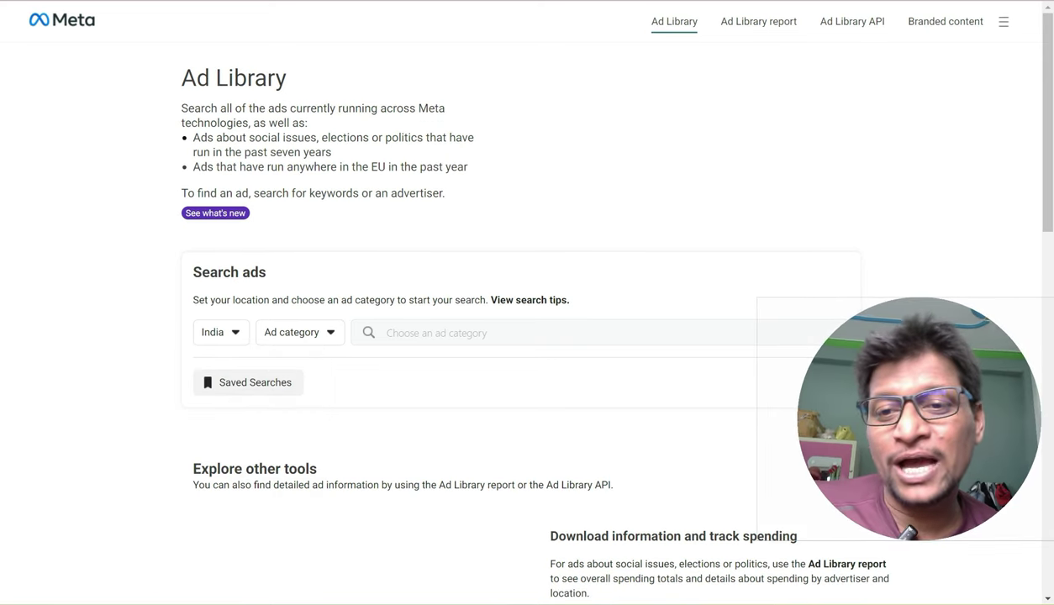
left_click(299, 332)
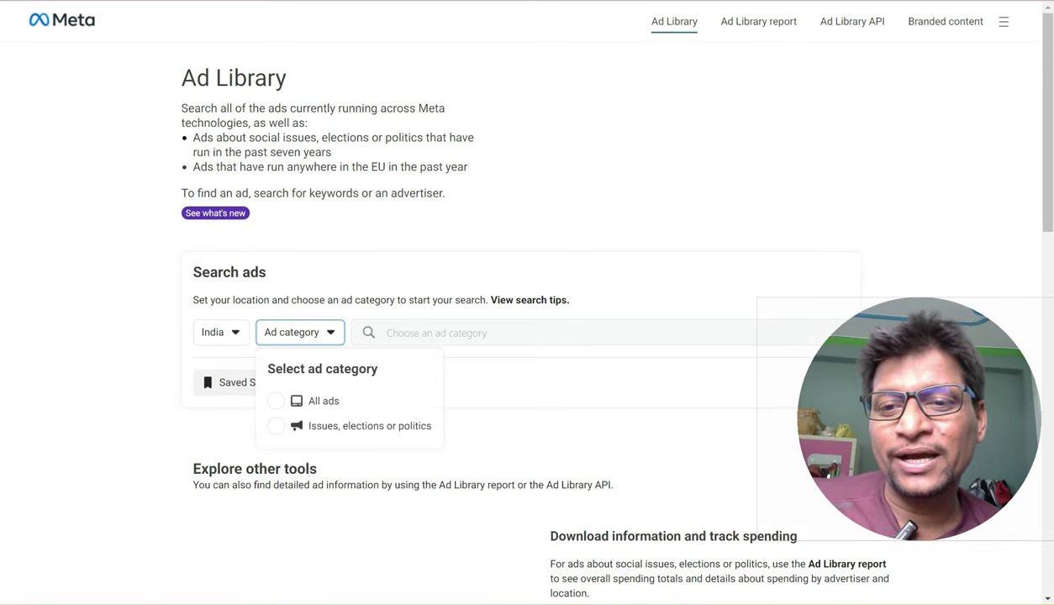
left_click(324, 401)
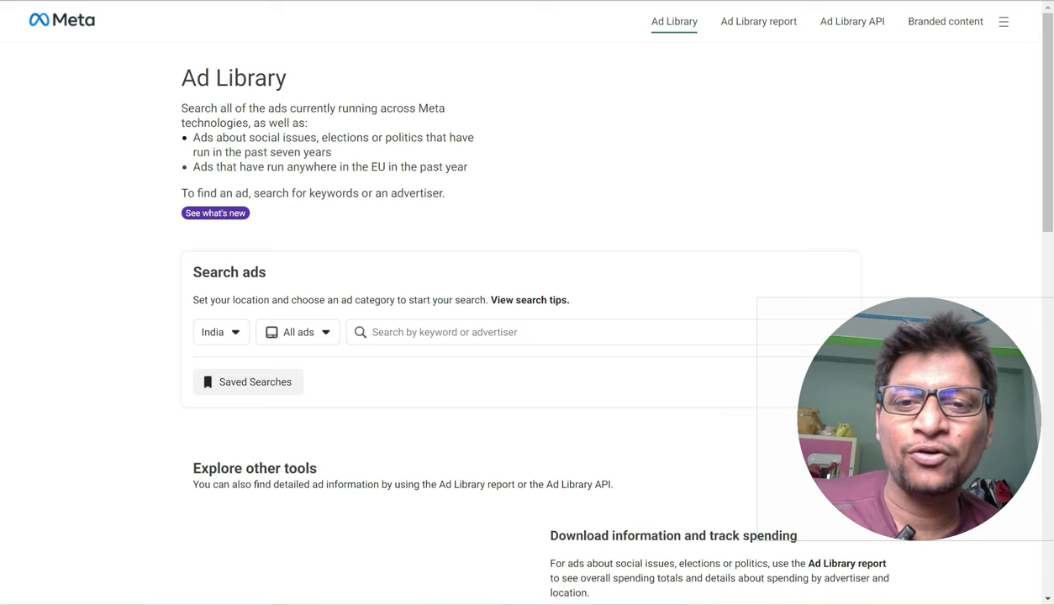
left_click(444, 332)
type("c")
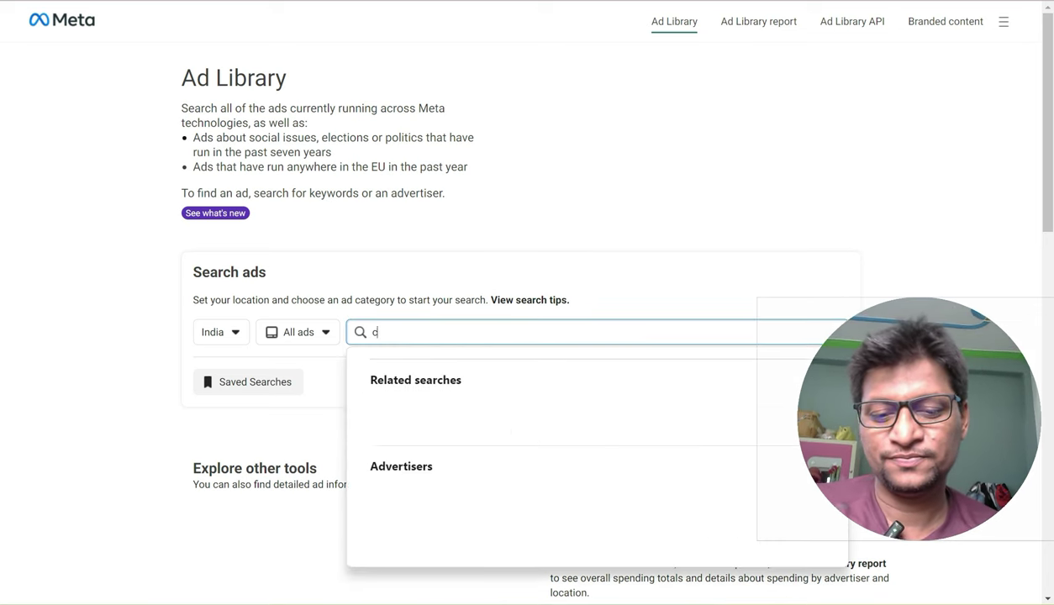
type("lassplus")
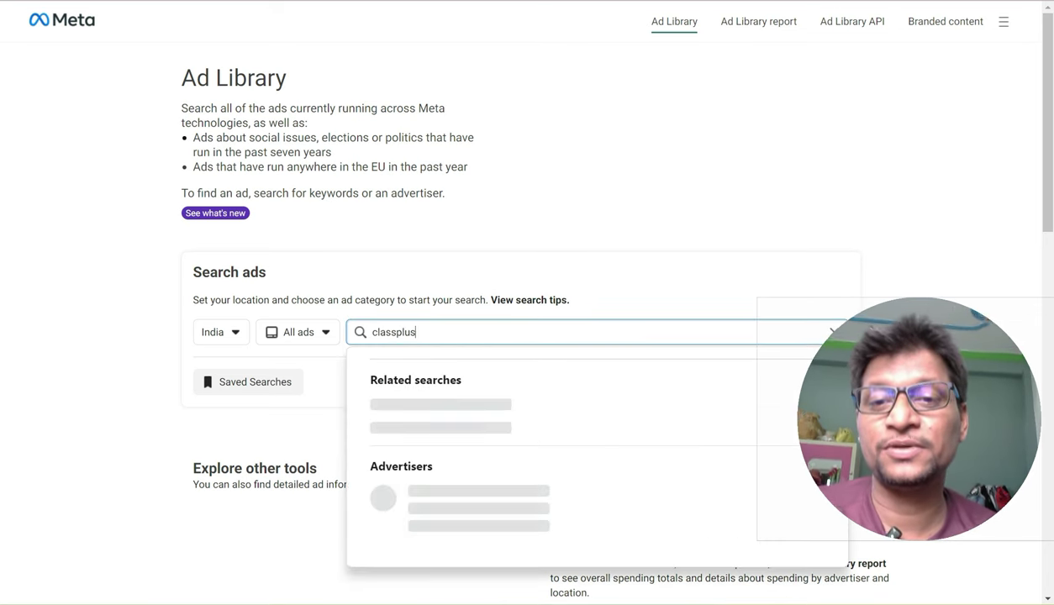
key("Return")
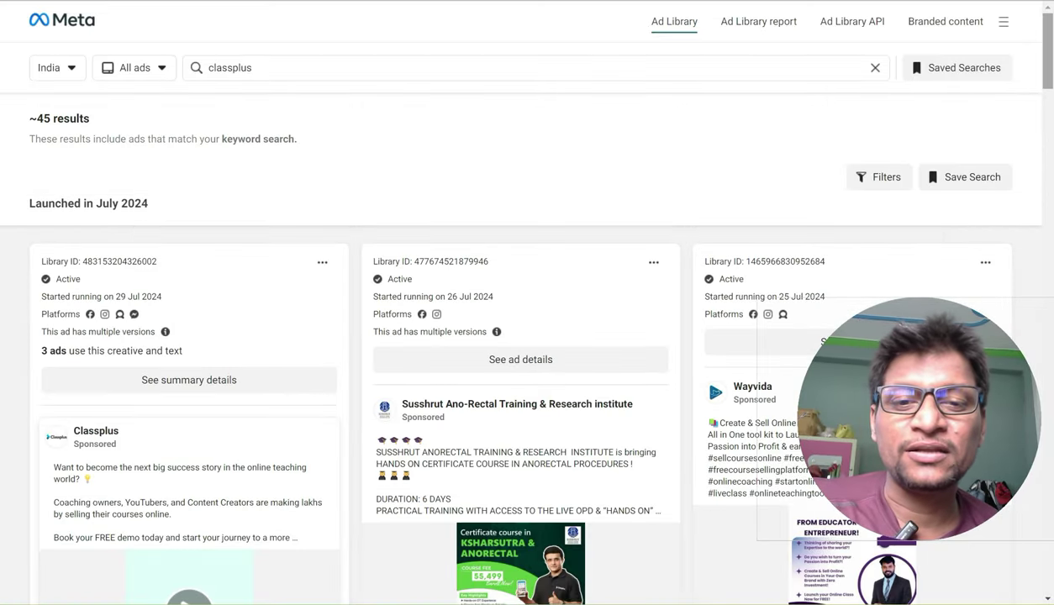
Browse the Ad Library results for classplus, examining the competitors' ad texts, headlines and creatives for inspiration
scroll(521, 378, "down", 5)
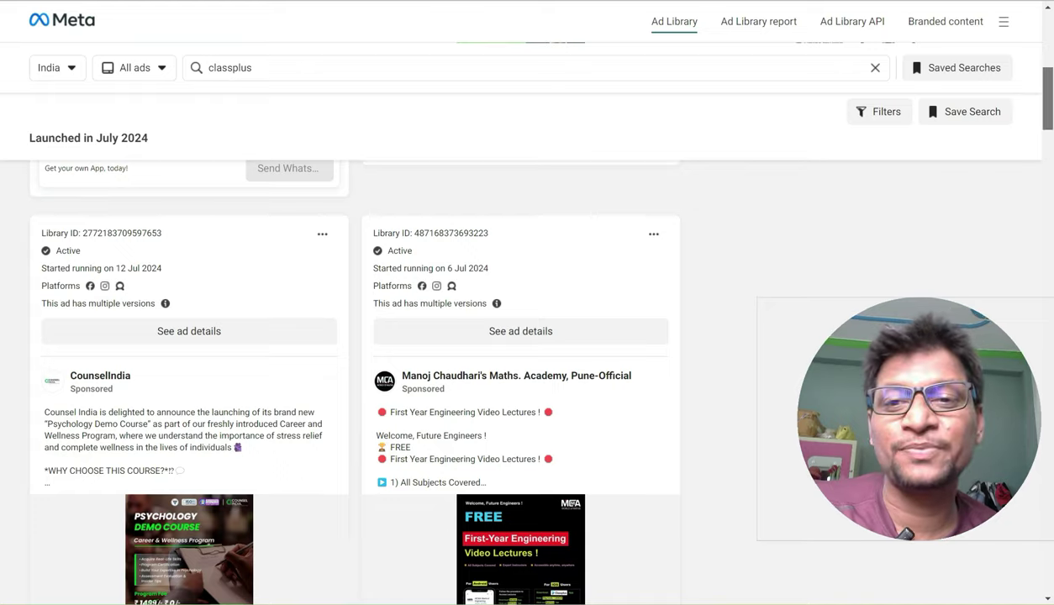
scroll(521, 379, "up", 5)
scroll(521, 378, "up", 1)
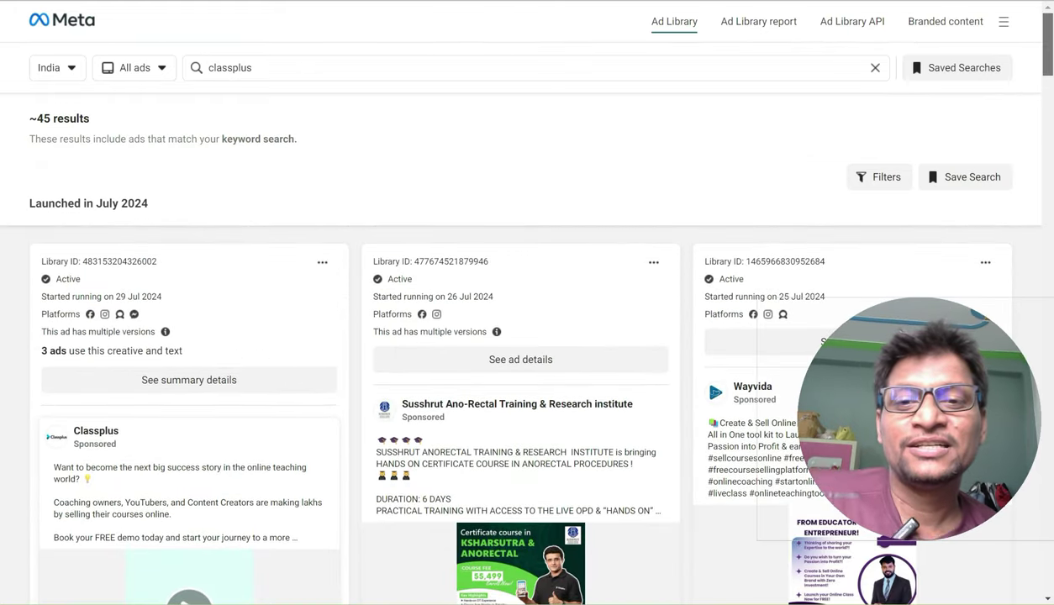
scroll(522, 378, "down", 1)
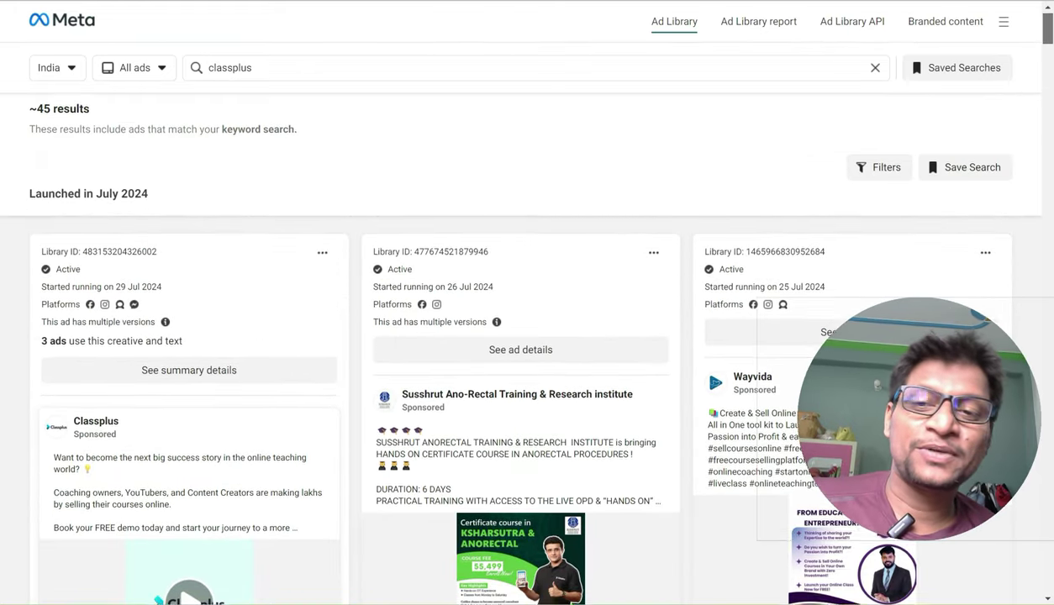
scroll(521, 378, "down", 2)
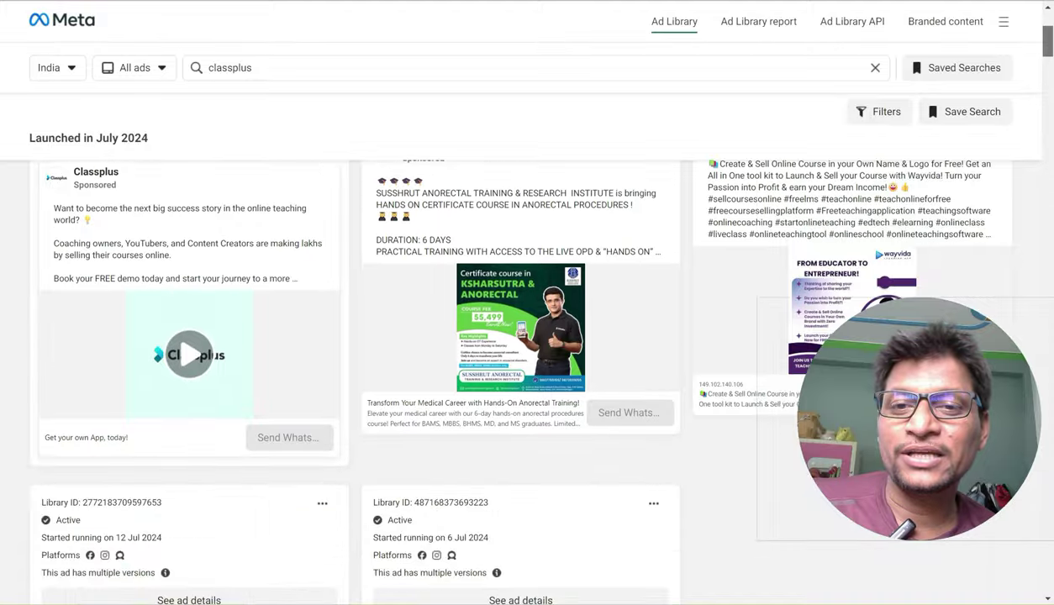
scroll(521, 378, "up", 1)
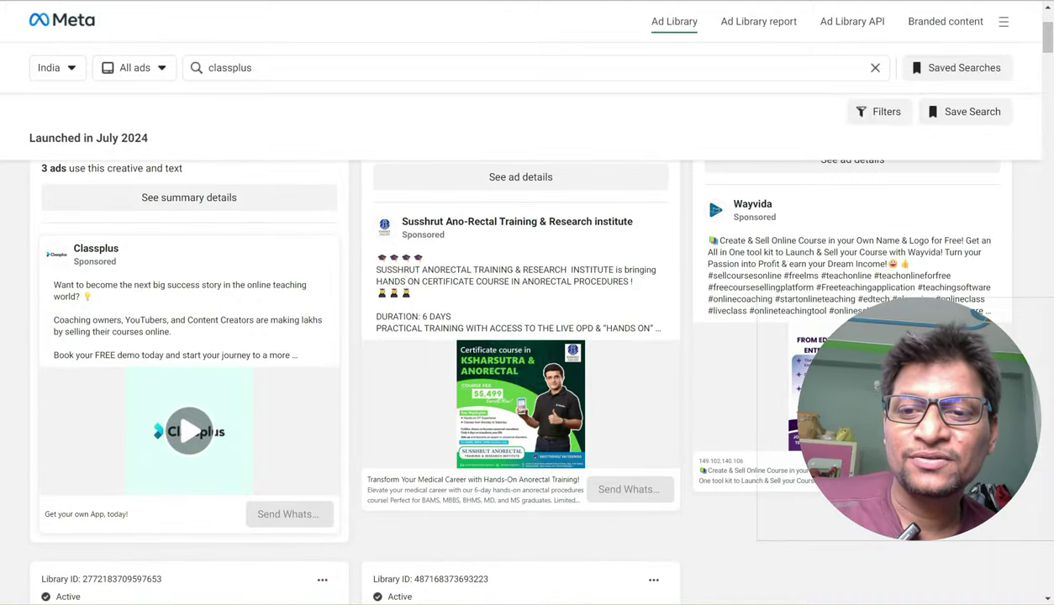
scroll(521, 378, "down", 8)
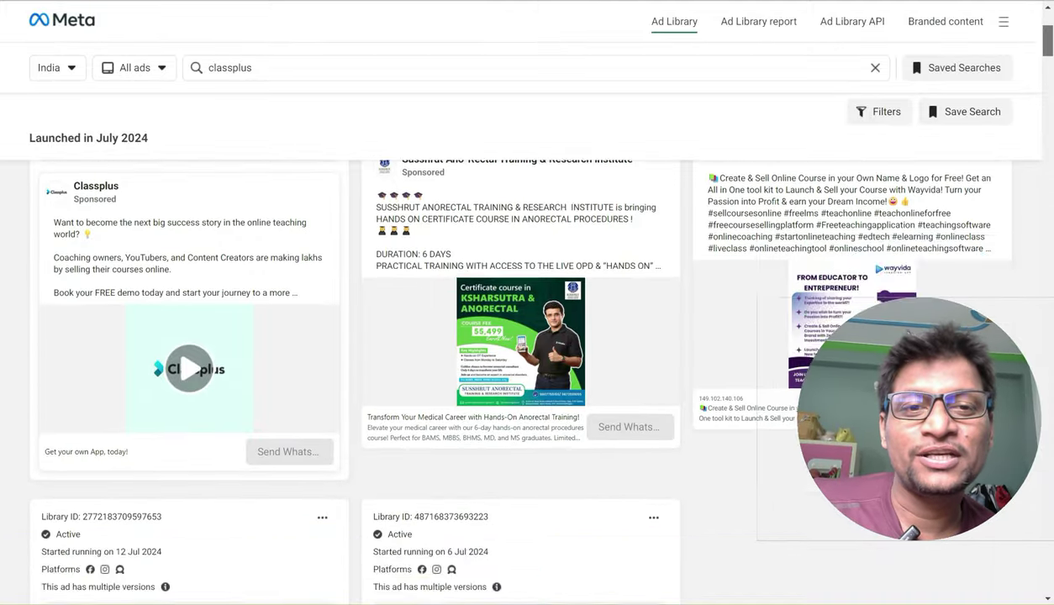
scroll(521, 379, "down", 2)
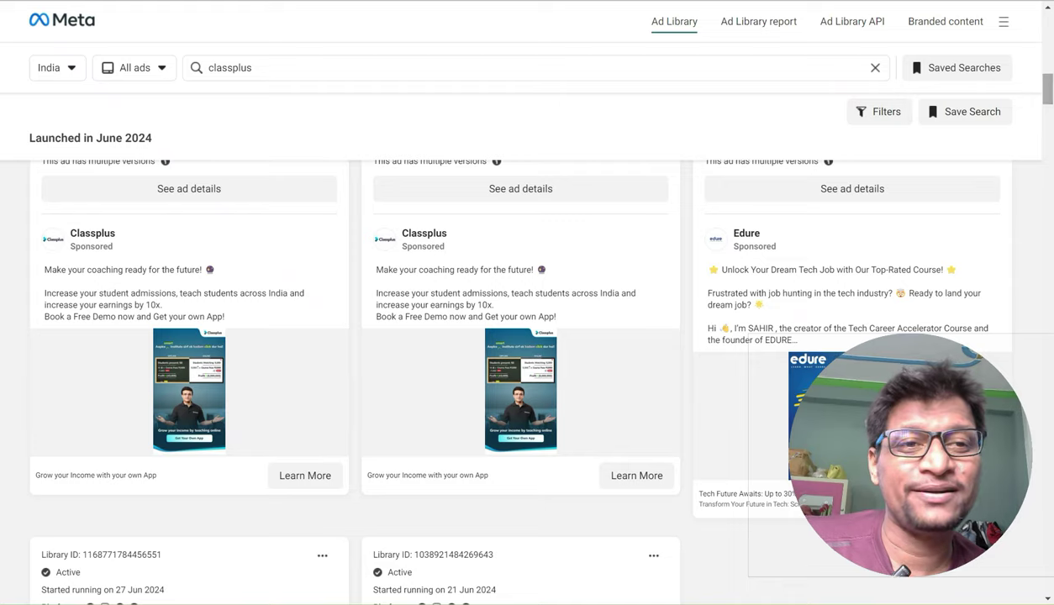
scroll(521, 378, "down", 7)
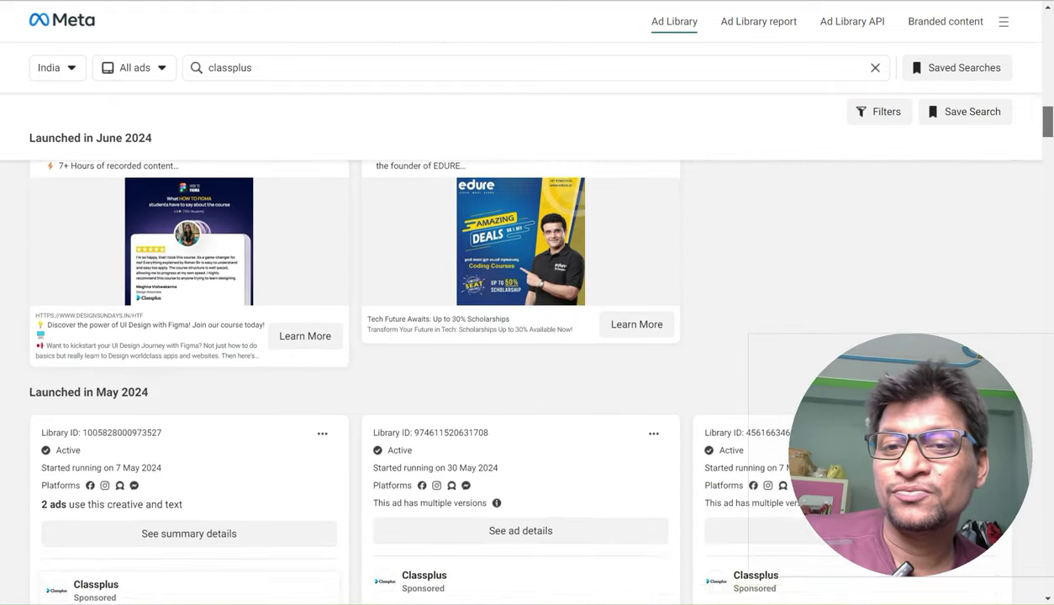
Study the Classplus ads launched between June and March 2024, comparing their primary texts, headlines and creatives
scroll(521, 378, "down", 5)
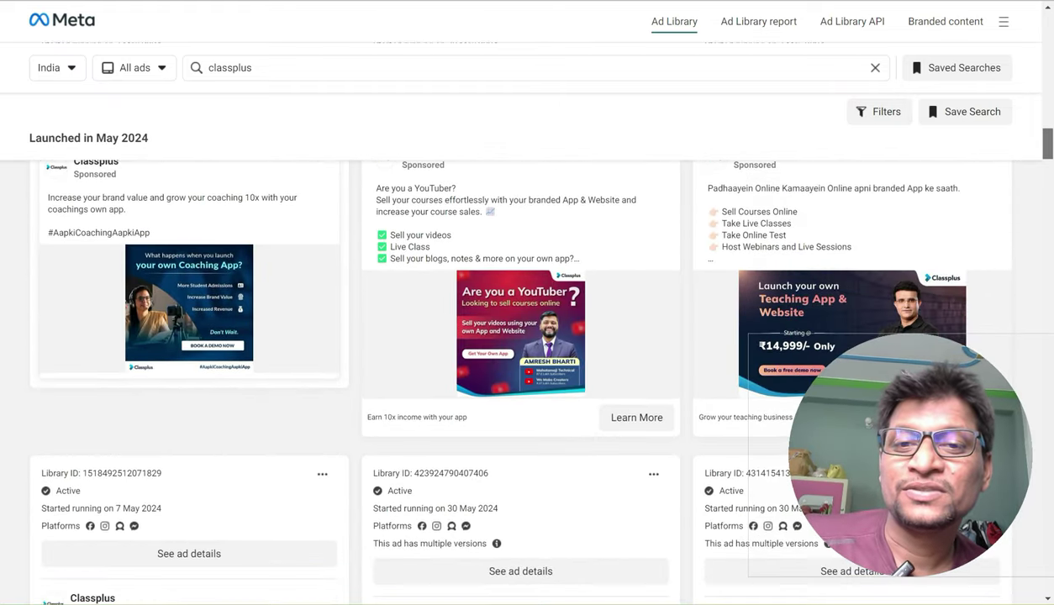
scroll(521, 379, "up", 1)
scroll(521, 378, "down", 1)
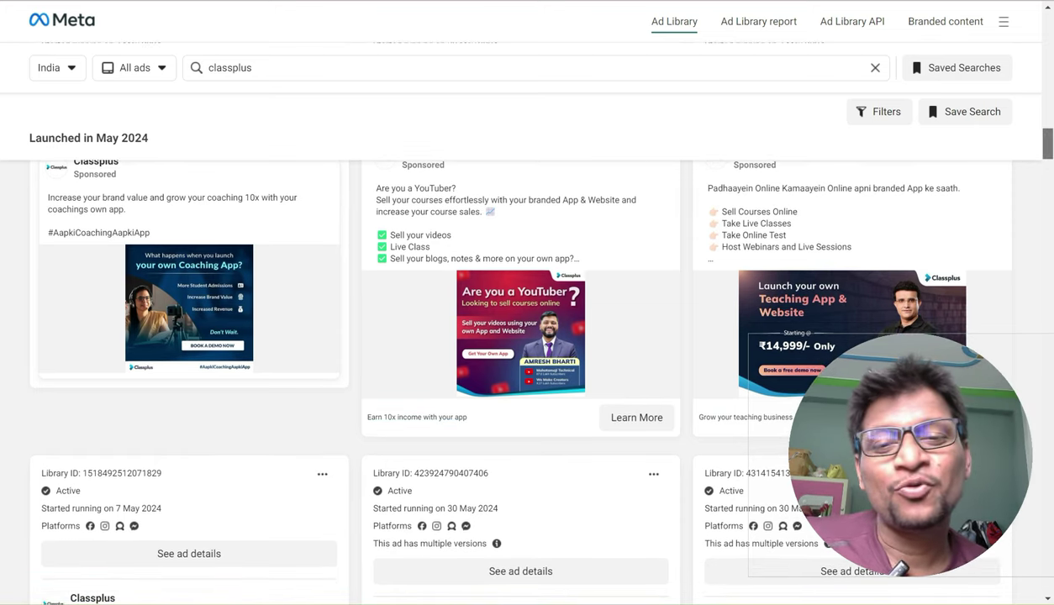
scroll(462, 602, "down", 1)
scroll(461, 602, "up", 3)
scroll(462, 602, "down", 5)
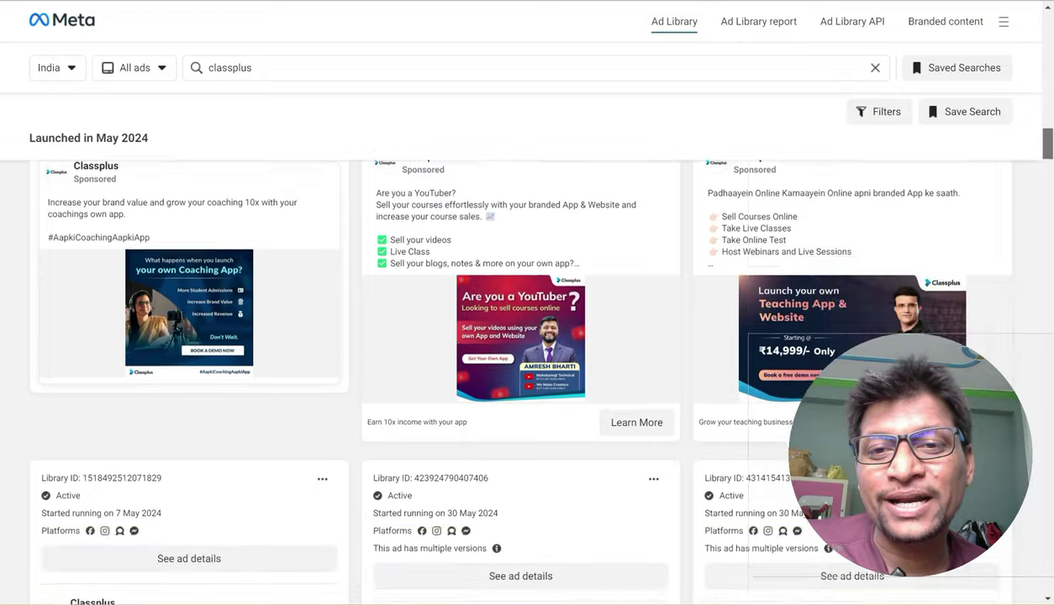
scroll(462, 601, "down", 5)
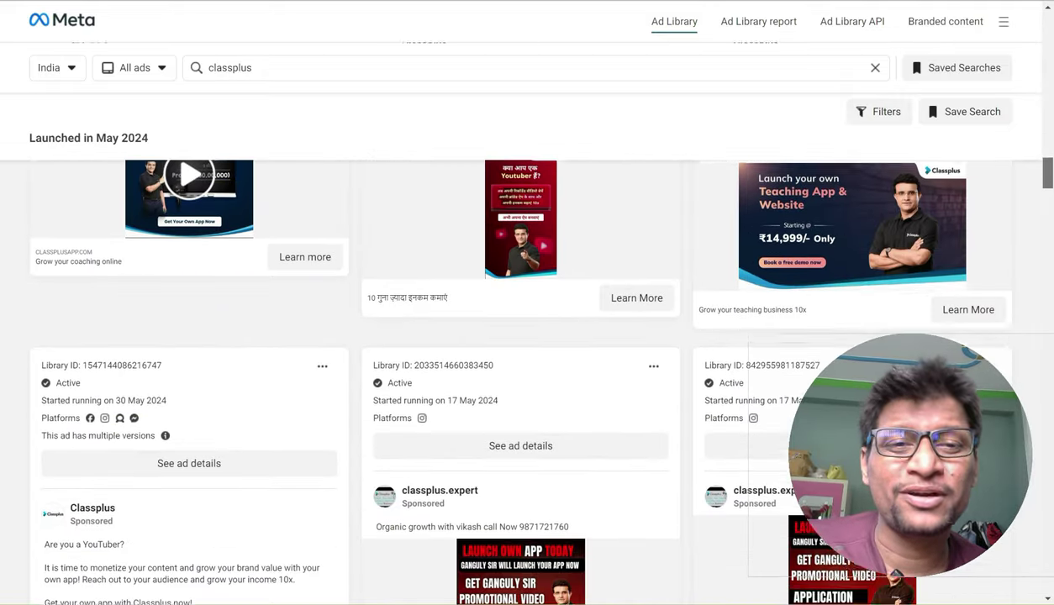
scroll(462, 601, "down", 4)
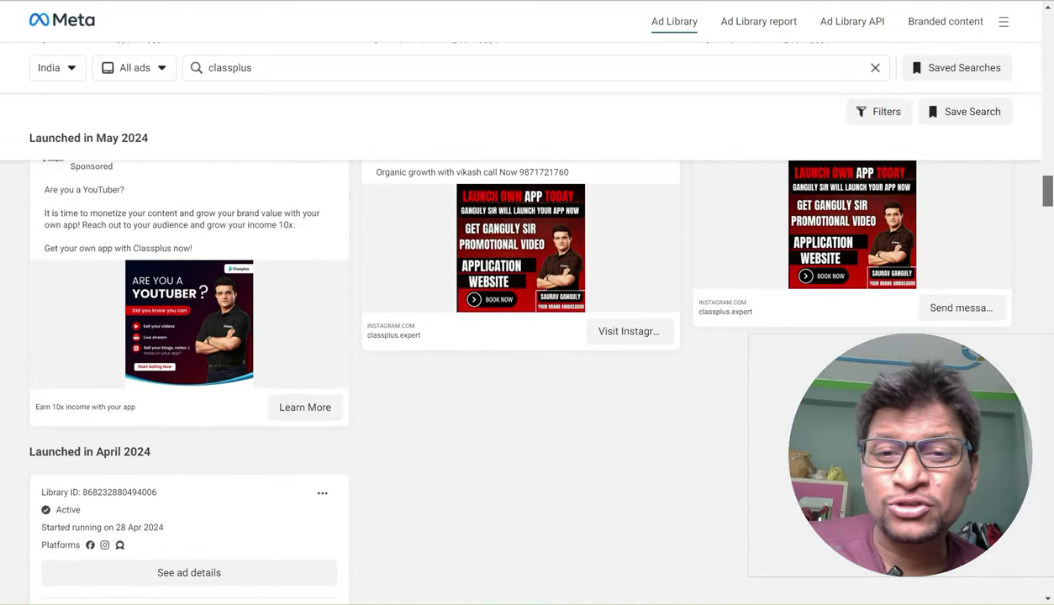
scroll(461, 602, "up", 8)
scroll(497, 193, "down", 1)
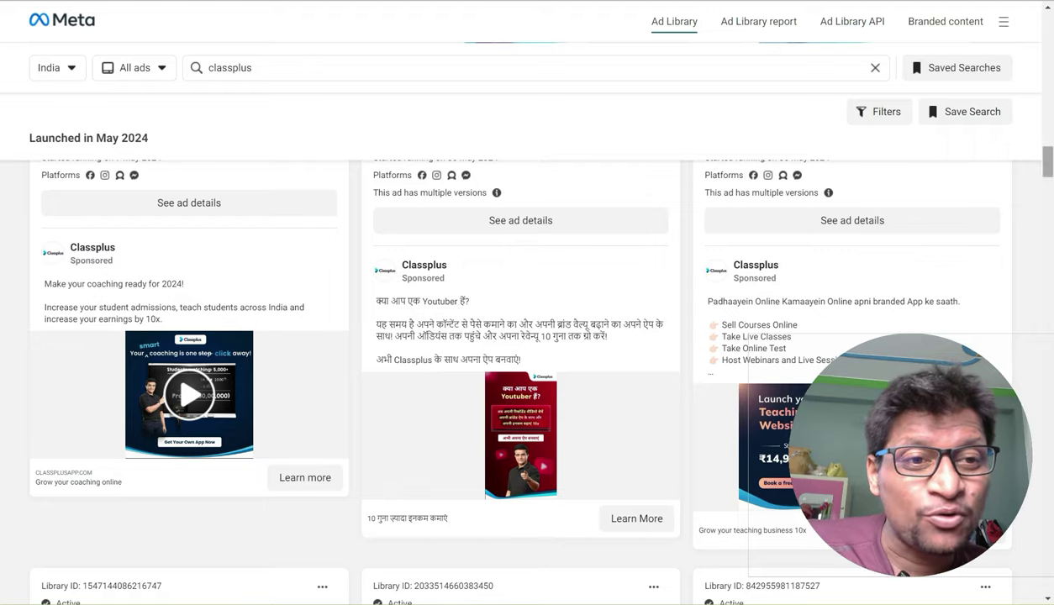
scroll(530, 378, "down", 9)
scroll(529, 378, "up", 6)
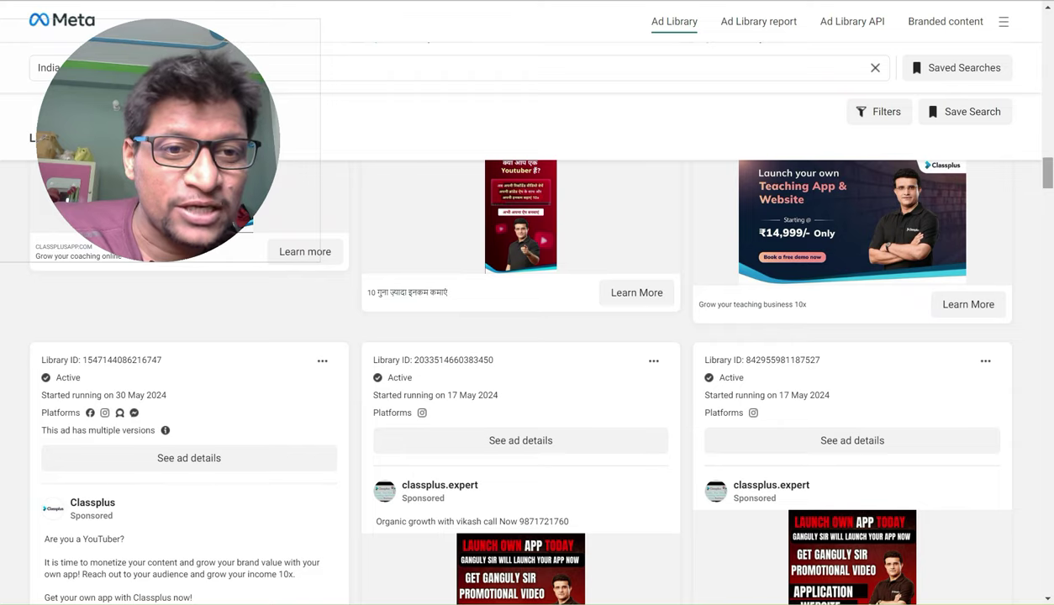
scroll(521, 378, "up", 2)
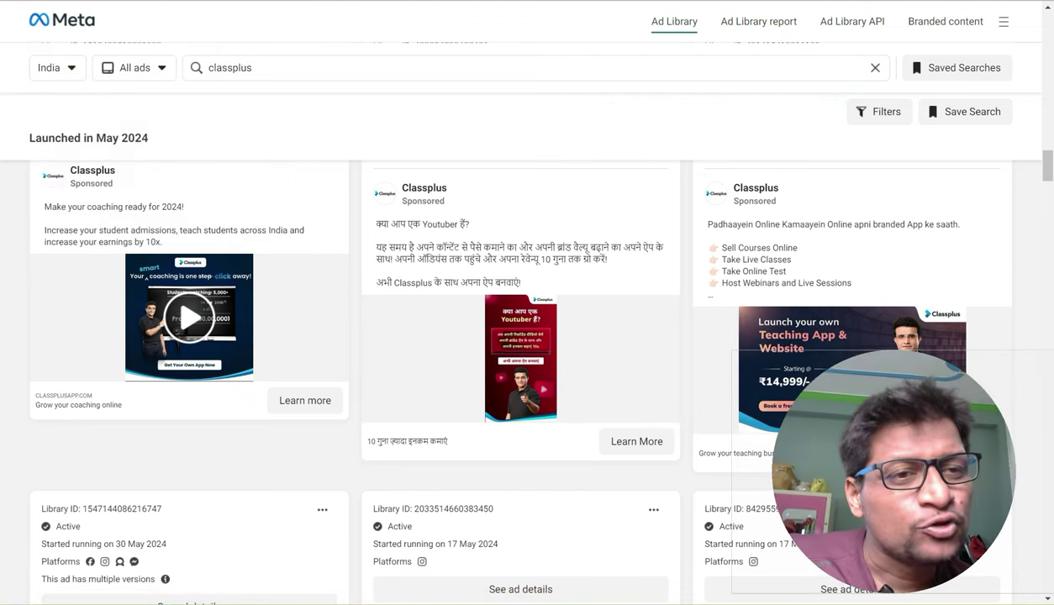
scroll(521, 379, "down", 5)
scroll(521, 378, "down", 10)
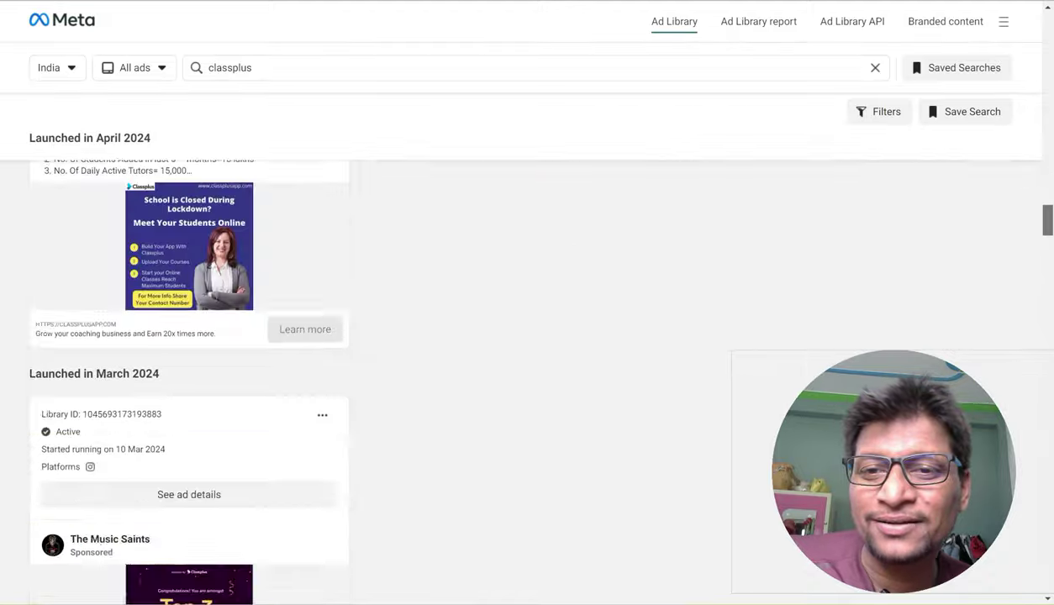
scroll(521, 379, "up", 12)
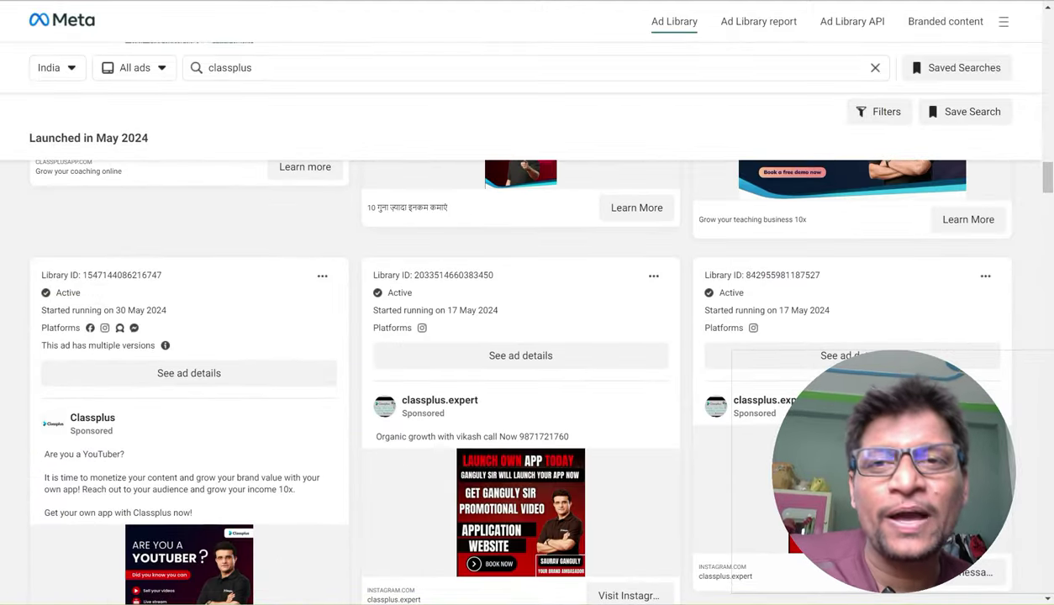
Switch to ChatGPT and read through the Facebook ad copy prompt and the English and Hindi copies generated from it
key("ctrl+Tab")
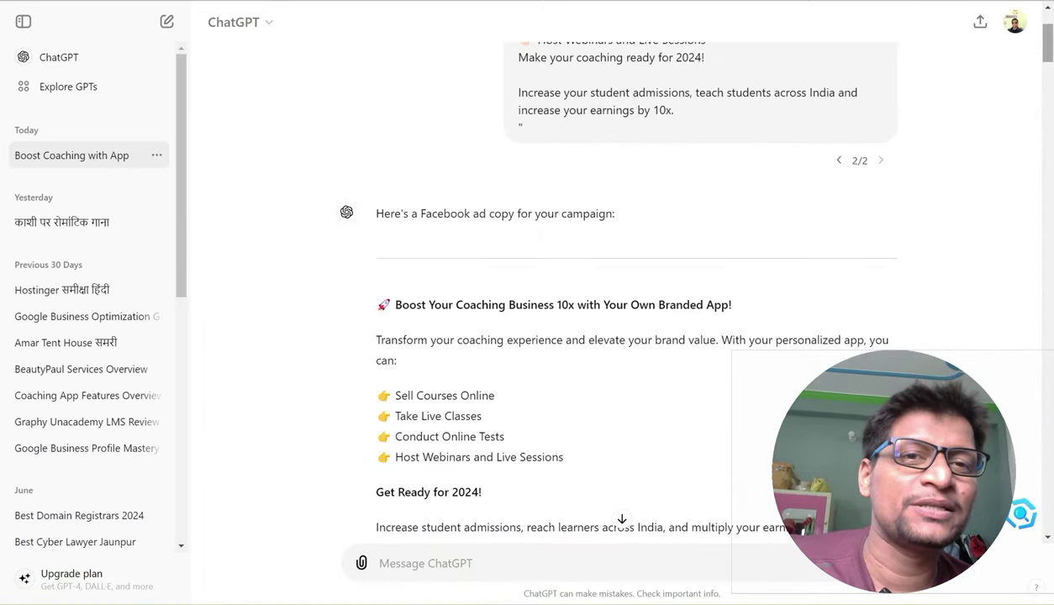
scroll(622, 294, "up", 2)
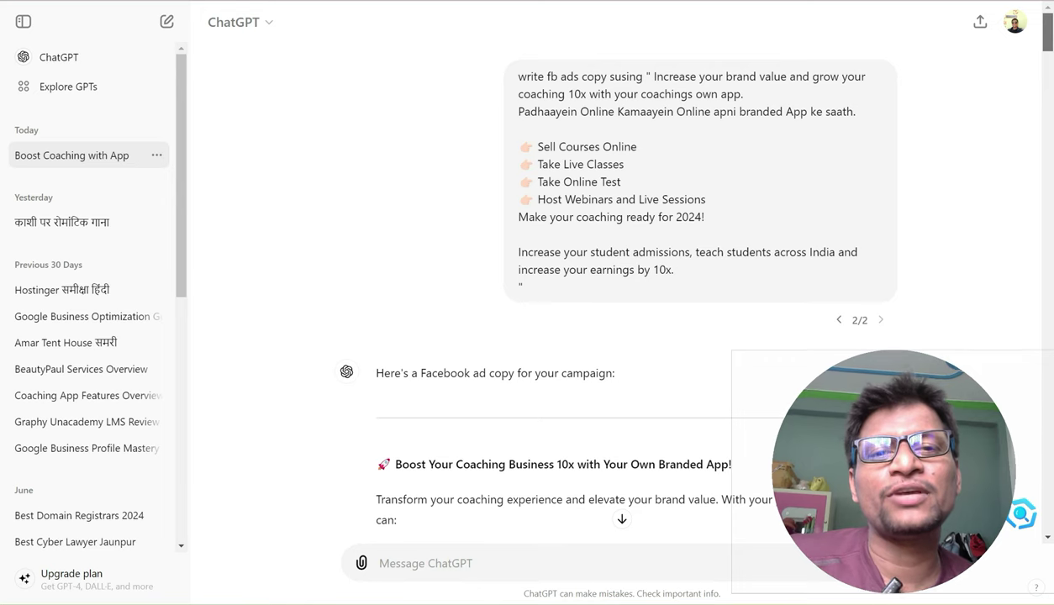
scroll(622, 294, "down", 9)
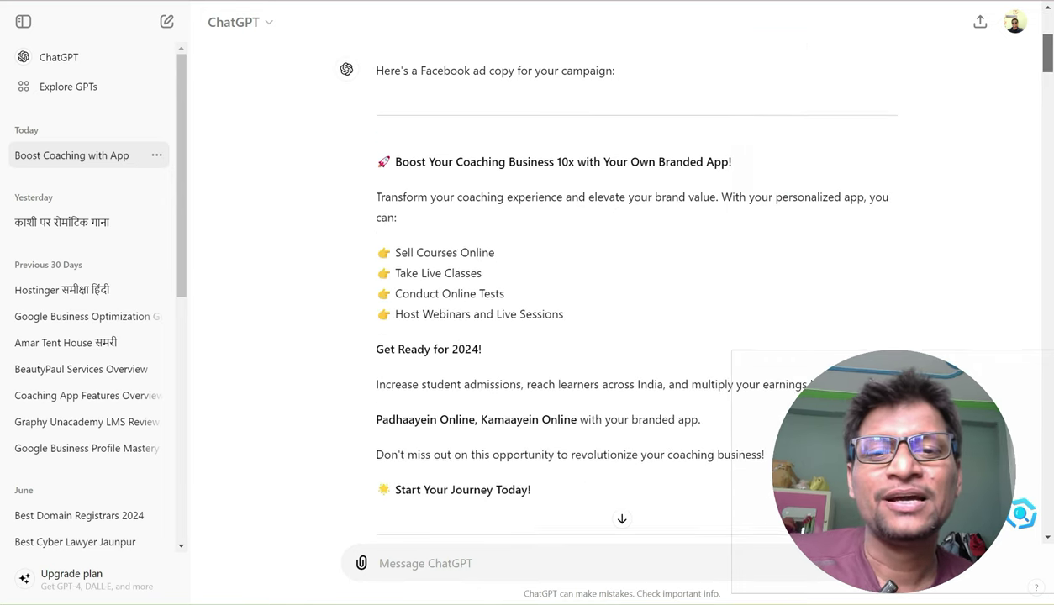
scroll(622, 294, "down", 2)
scroll(622, 295, "up", 5)
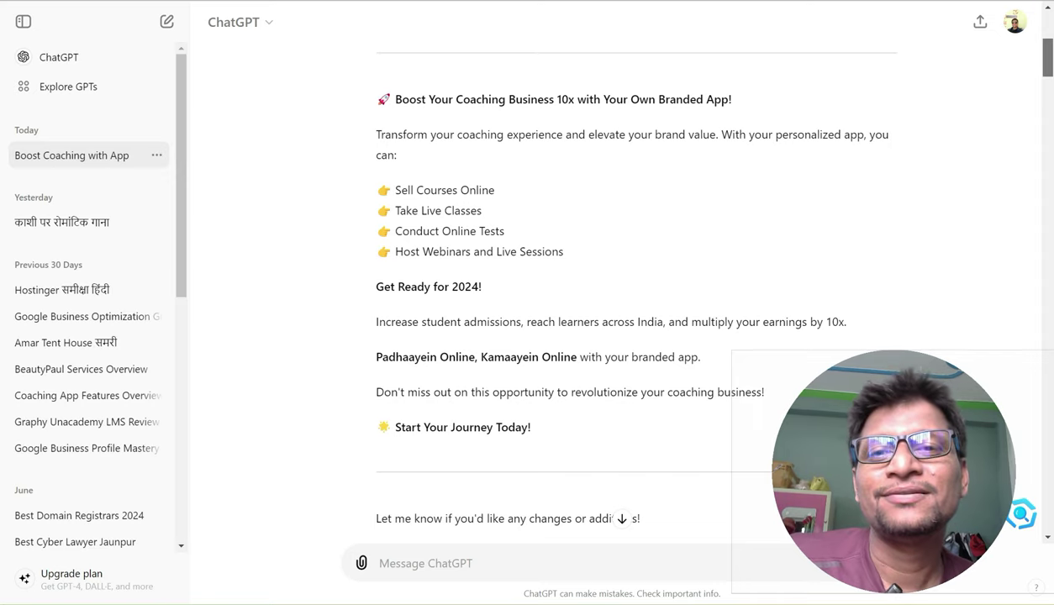
scroll(622, 294, "up", 5)
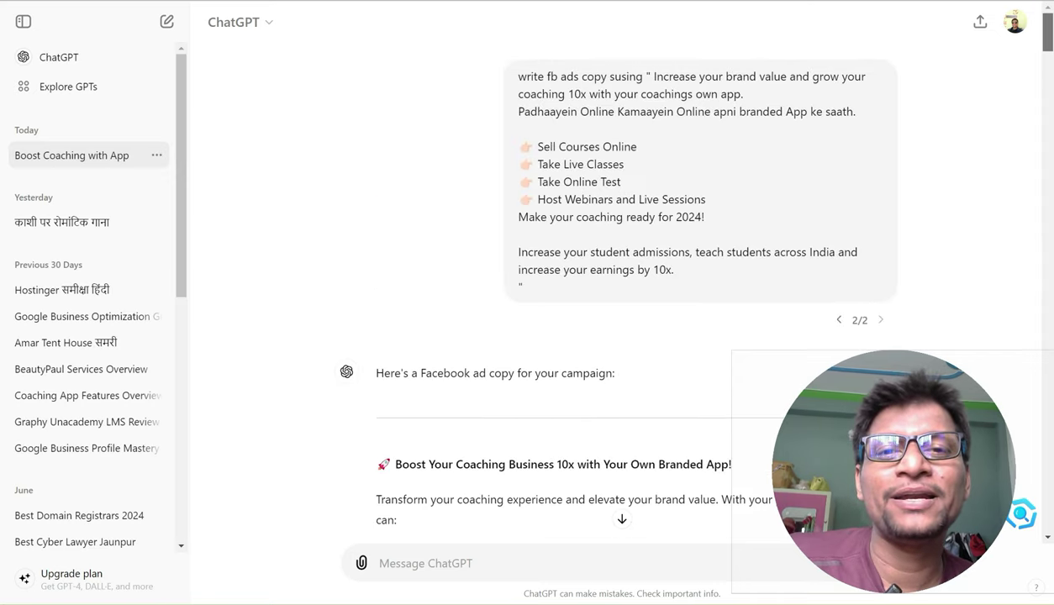
scroll(622, 294, "down", 15)
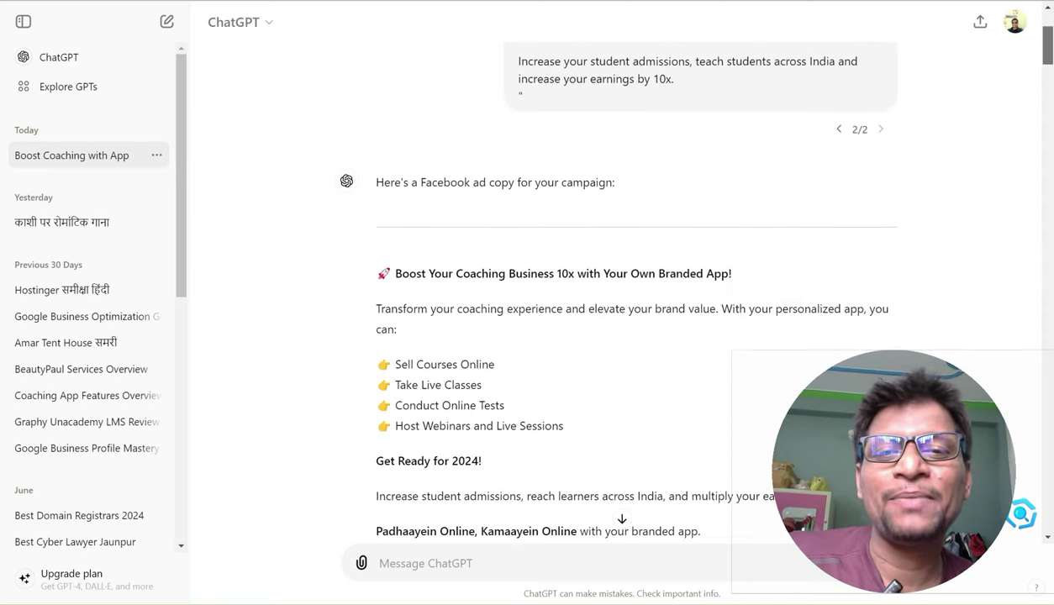
scroll(622, 294, "down", 15)
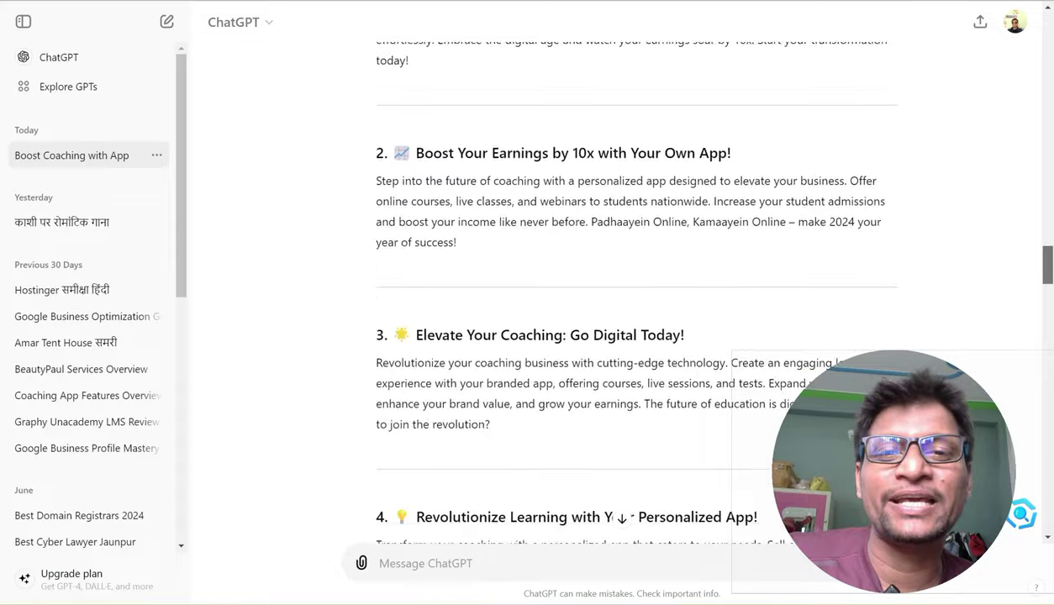
scroll(622, 294, "up", 6)
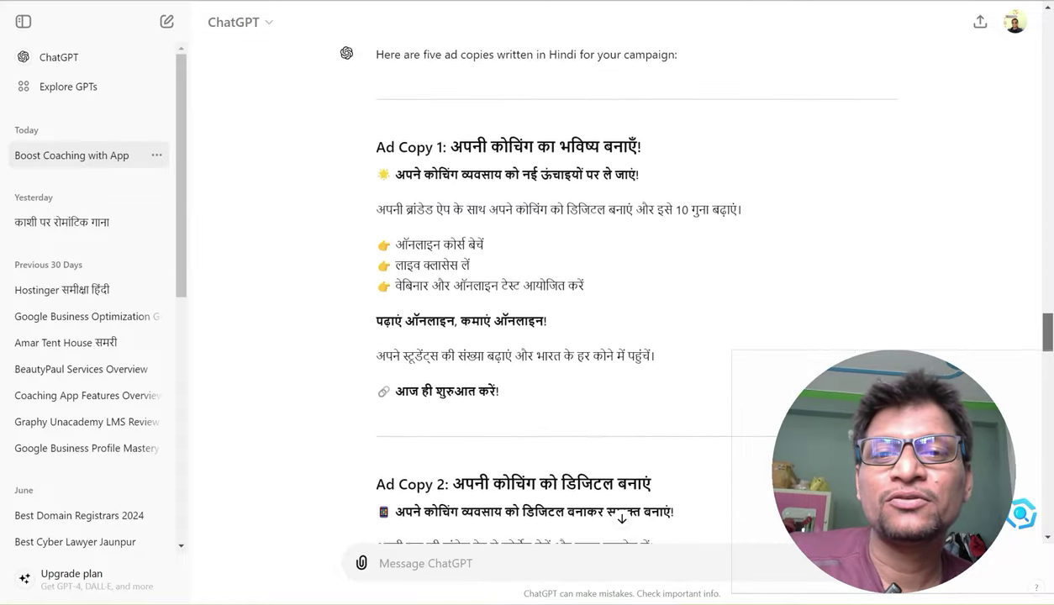
Copy the Hindi text of Ad Copy 1, from its title to the closing line "आज ही शुरुआत करें!"
scroll(622, 294, "down", 7)
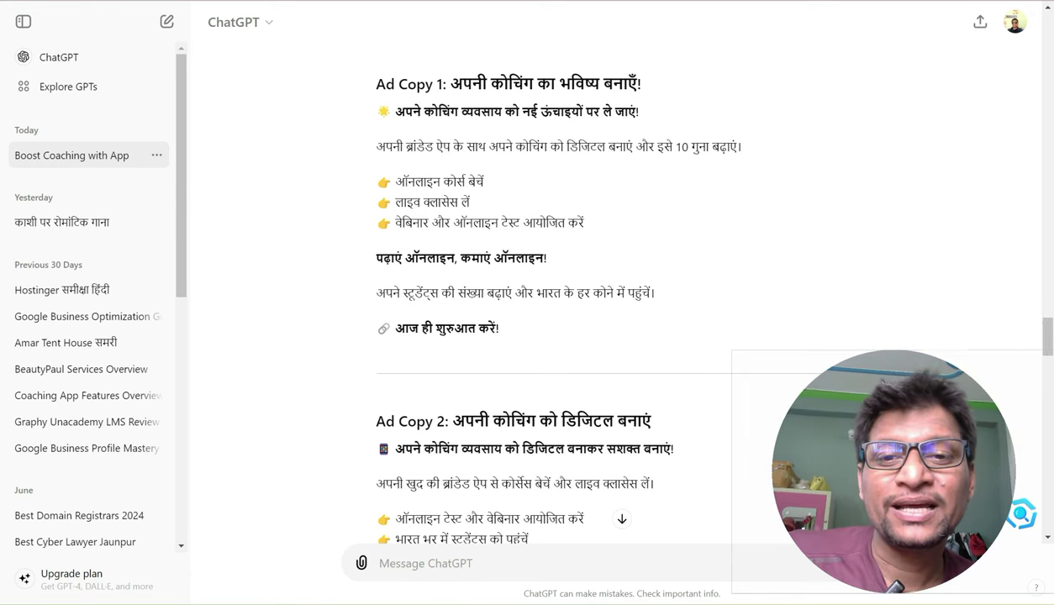
left_click_drag(451, 83, 499, 328)
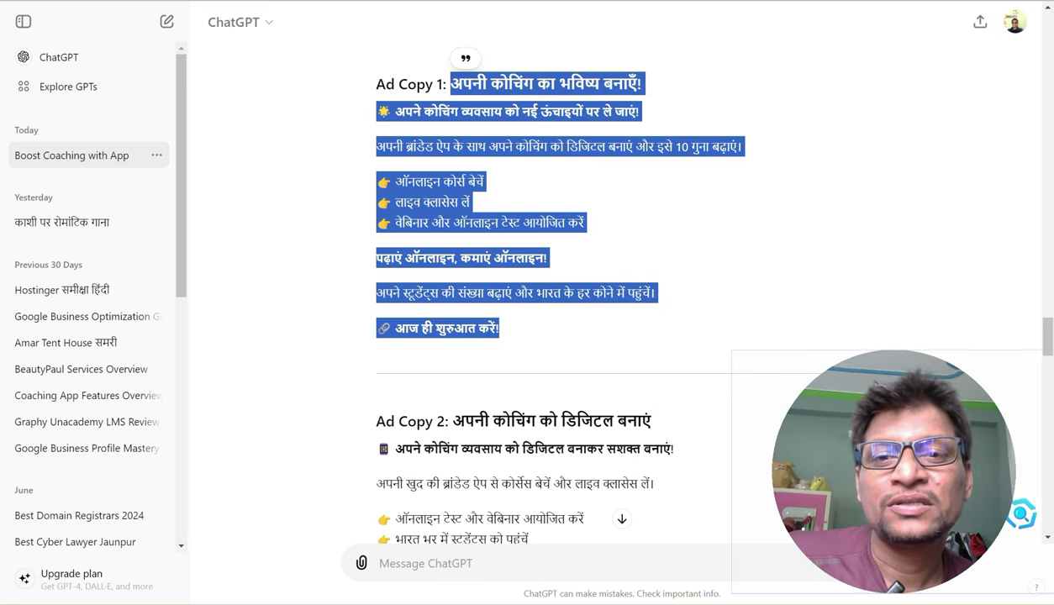
right_click(434, 191)
left_click(471, 206)
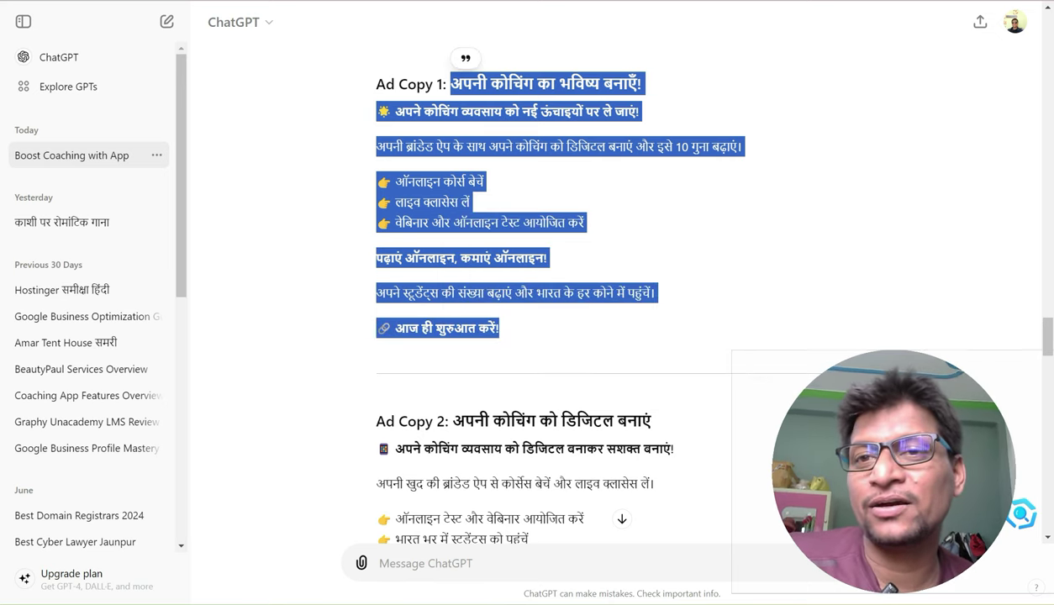
Switch back to Meta Ads Manager and review the New Leads ad set's conversion location, budget and schedule settings
key("ctrl+Tab")
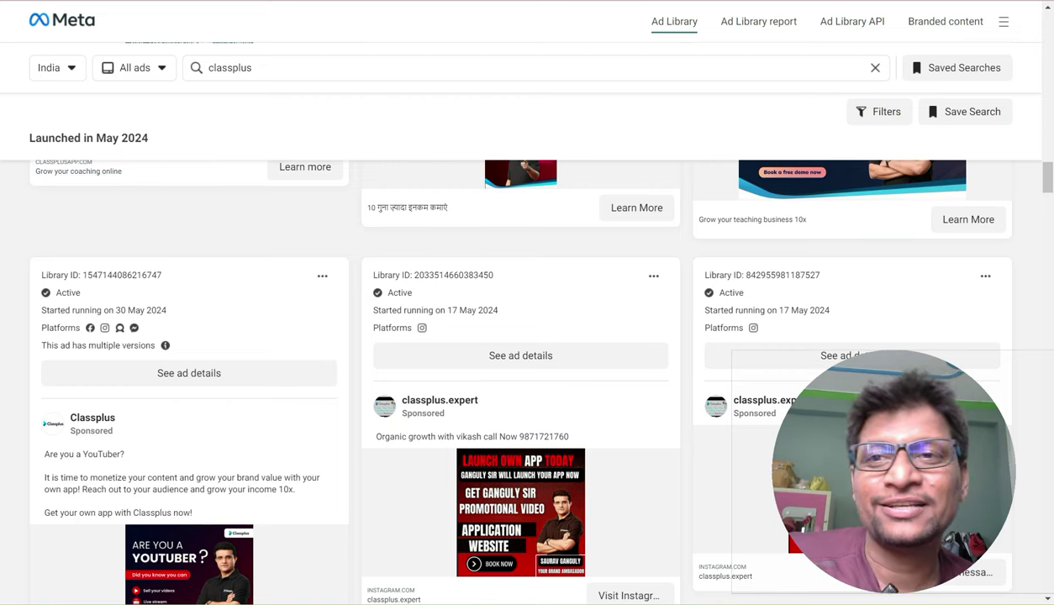
key("alt+Tab")
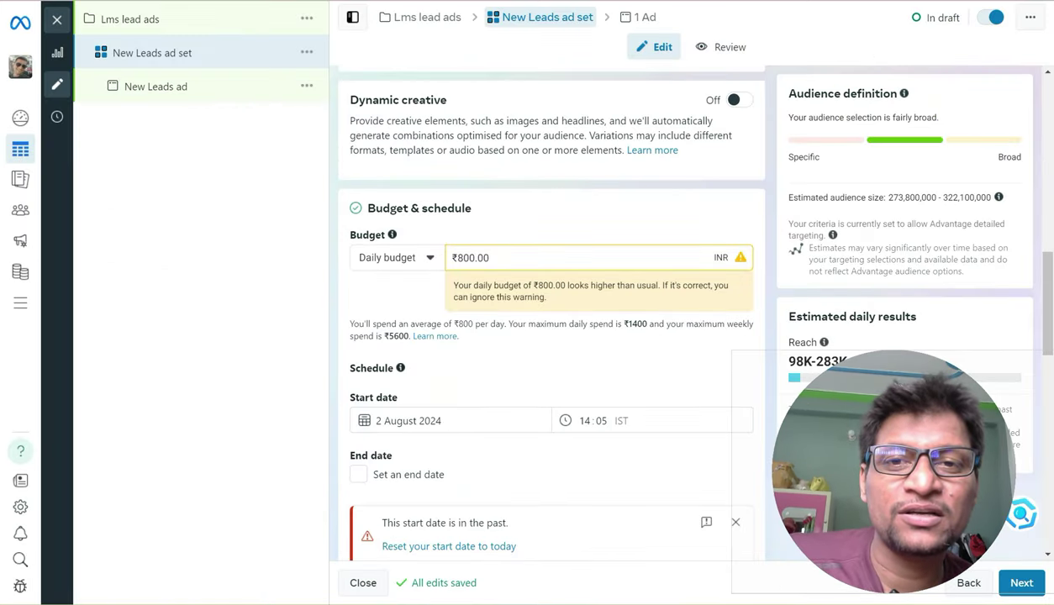
left_click_drag(1048, 302, 1048, 128)
scroll(546, 311, "down", 20)
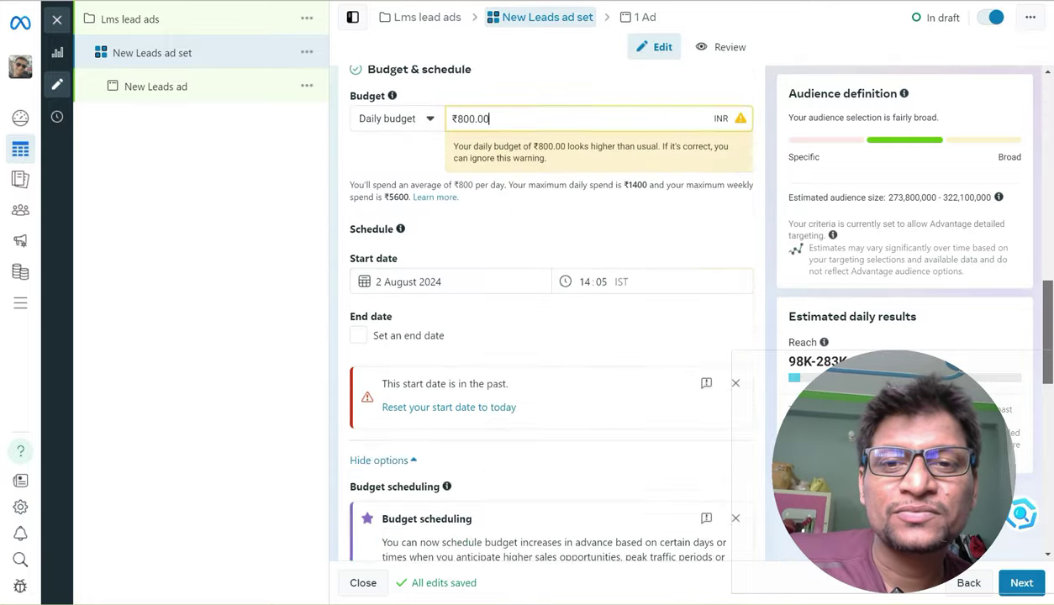
scroll(546, 311, "up", 20)
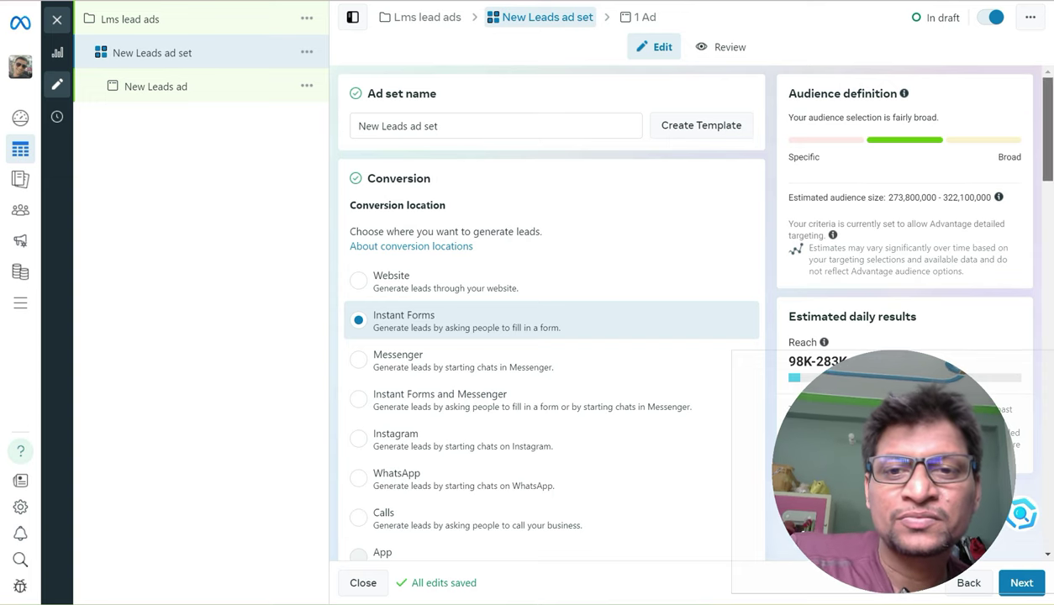
scroll(546, 311, "down", 6)
scroll(546, 311, "down", 5)
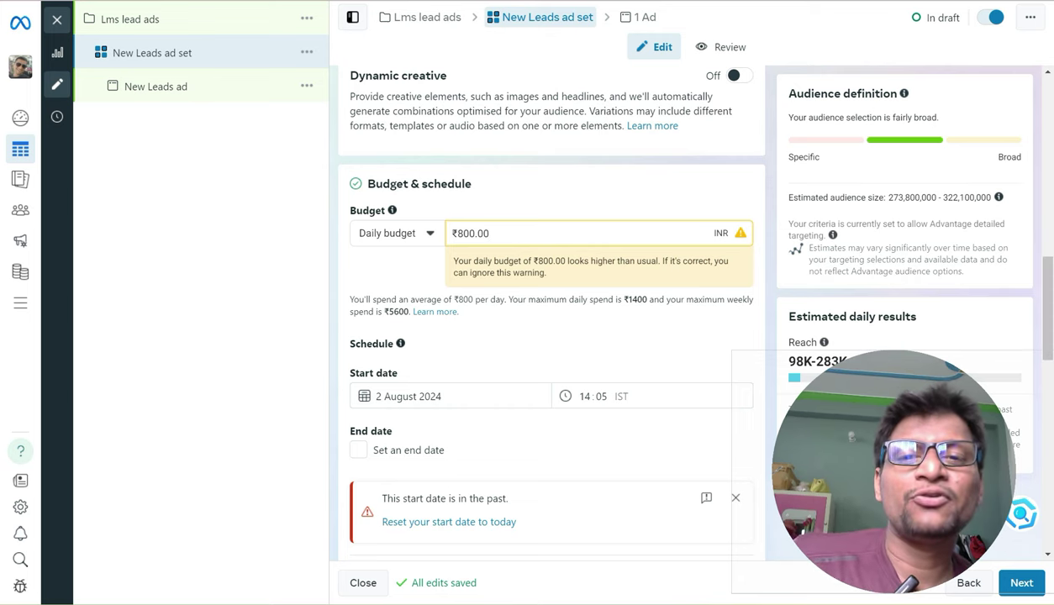
Check the available budget types and set the ad set's daily budget to ₹84.13
key("ctrl+a")
key("BackSpace")
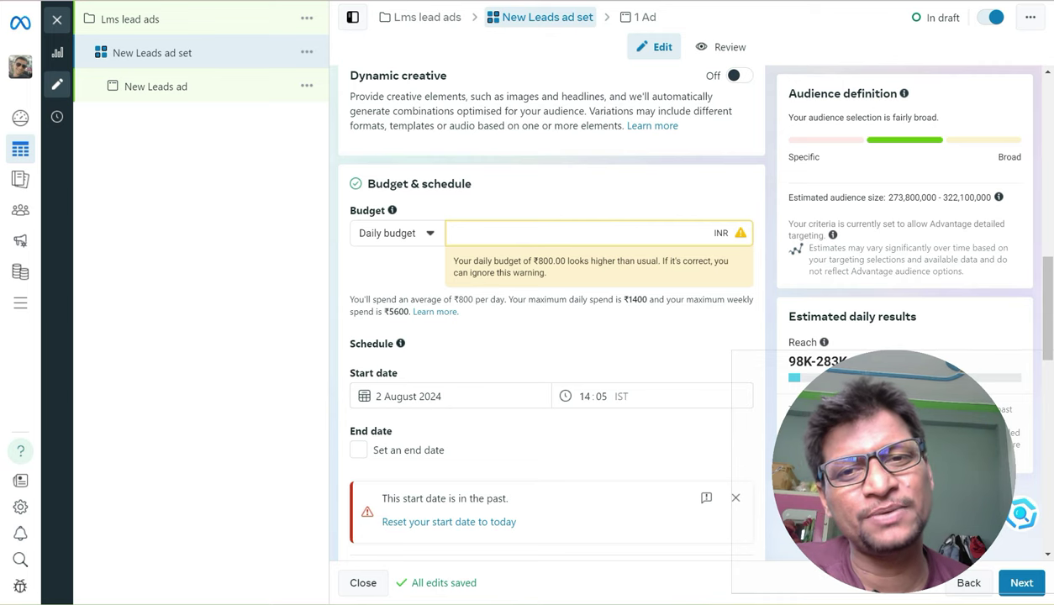
left_click(396, 233)
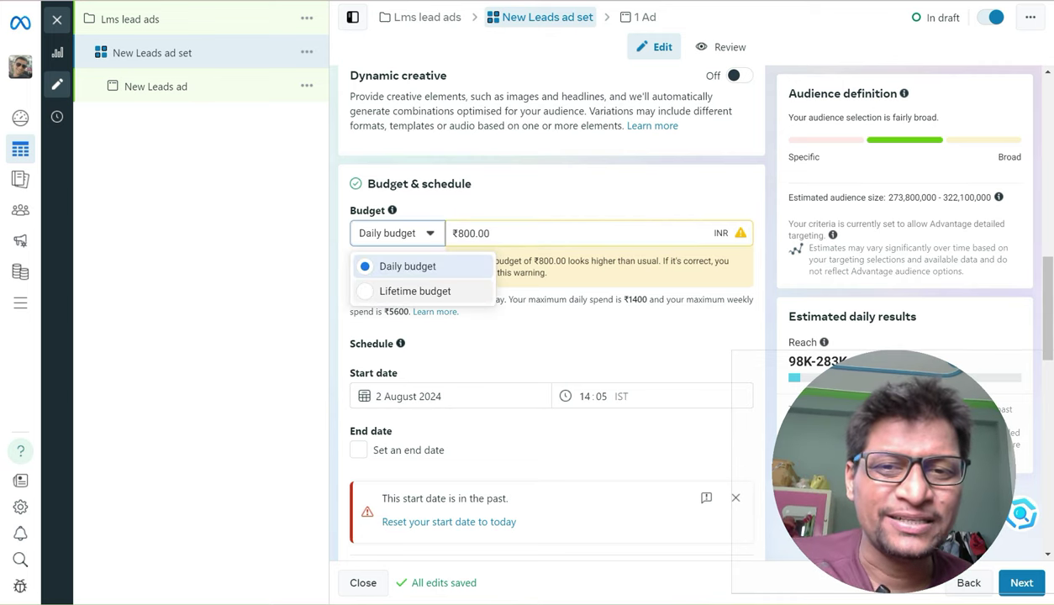
left_click(484, 233)
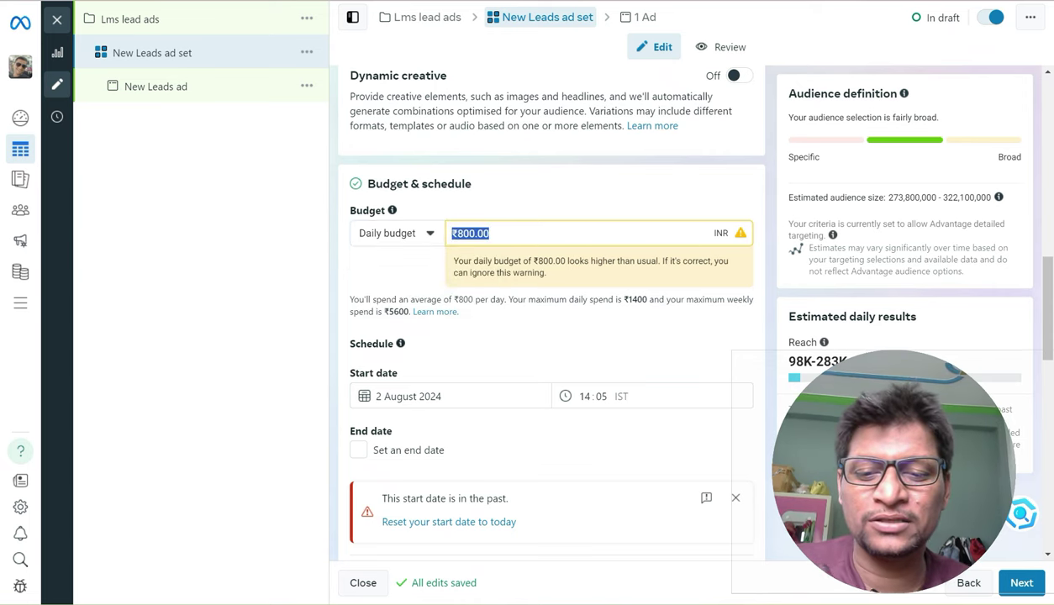
type("84.13")
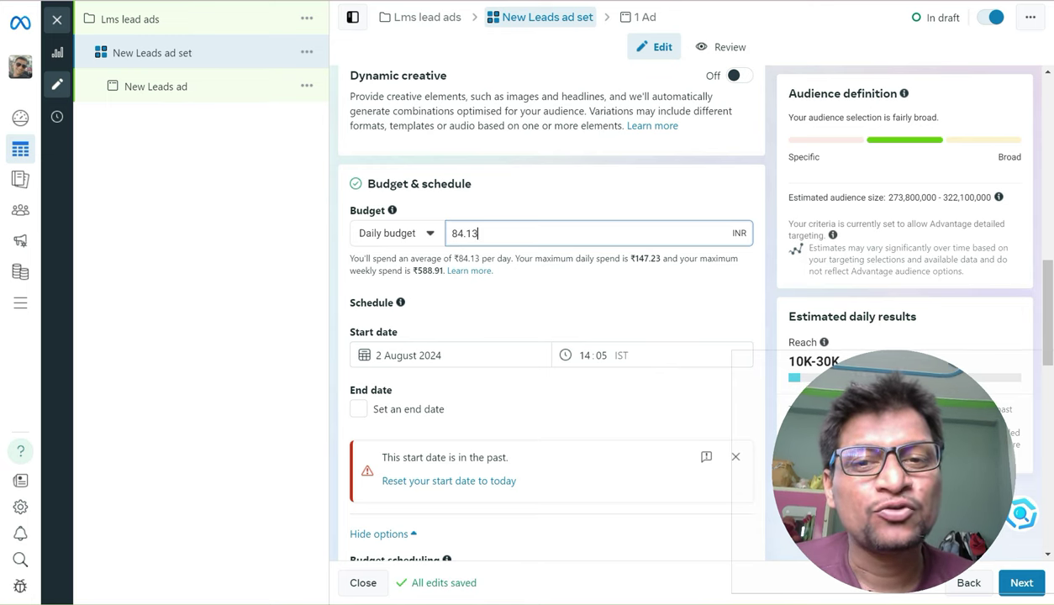
Set the ad set's daily budget to ₹85.50
key("ctrl+a")
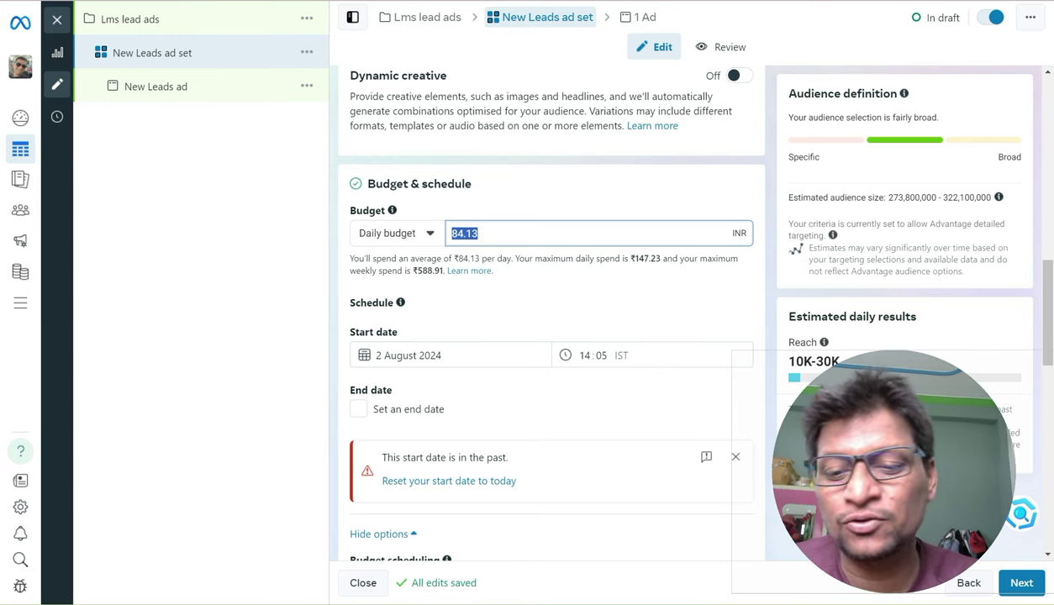
type("8")
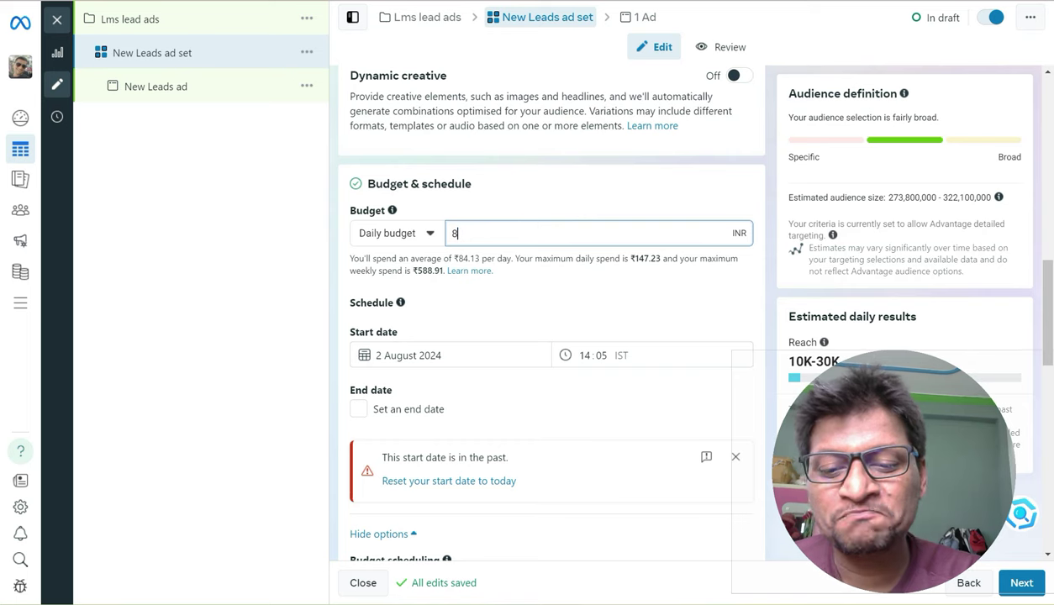
type("5.5")
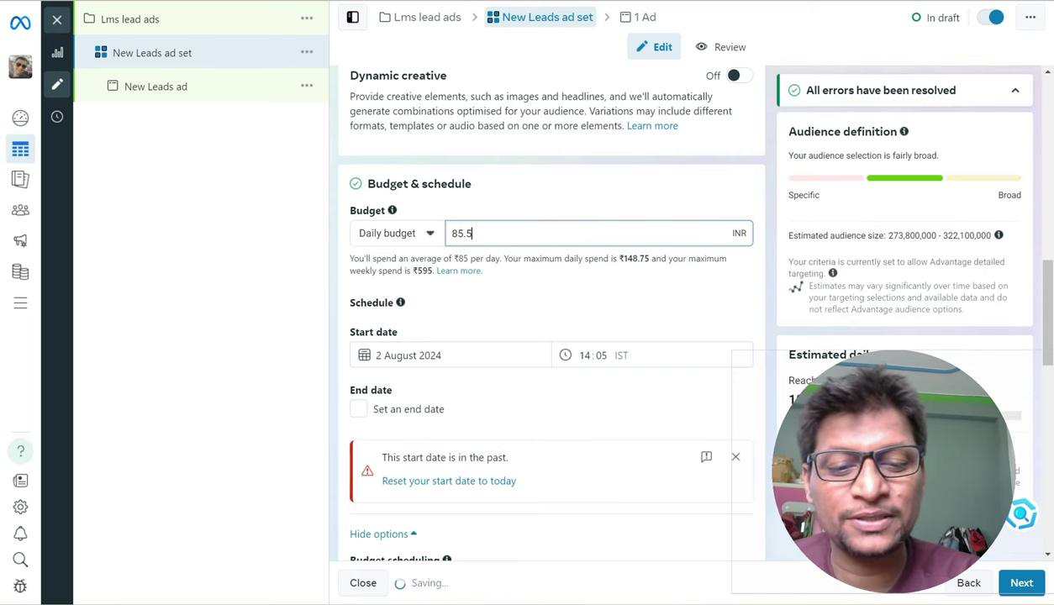
key("Tab")
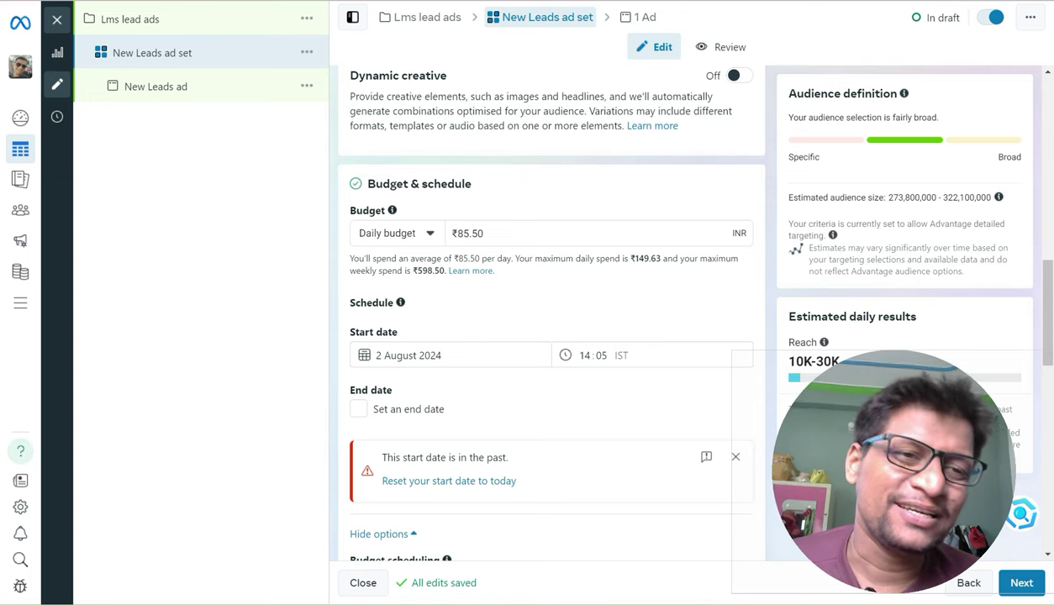
scroll(546, 320, "up", 3)
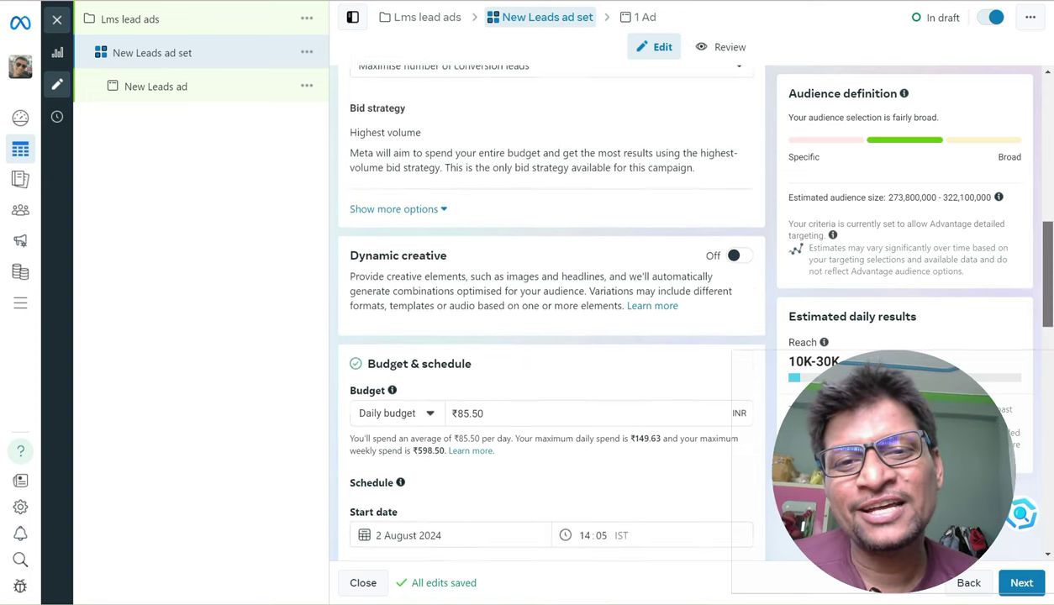
Review the New Leads ad set's conversion location, budget, schedule, audience controls and Advantage+ audience settings
scroll(547, 319, "up", 7)
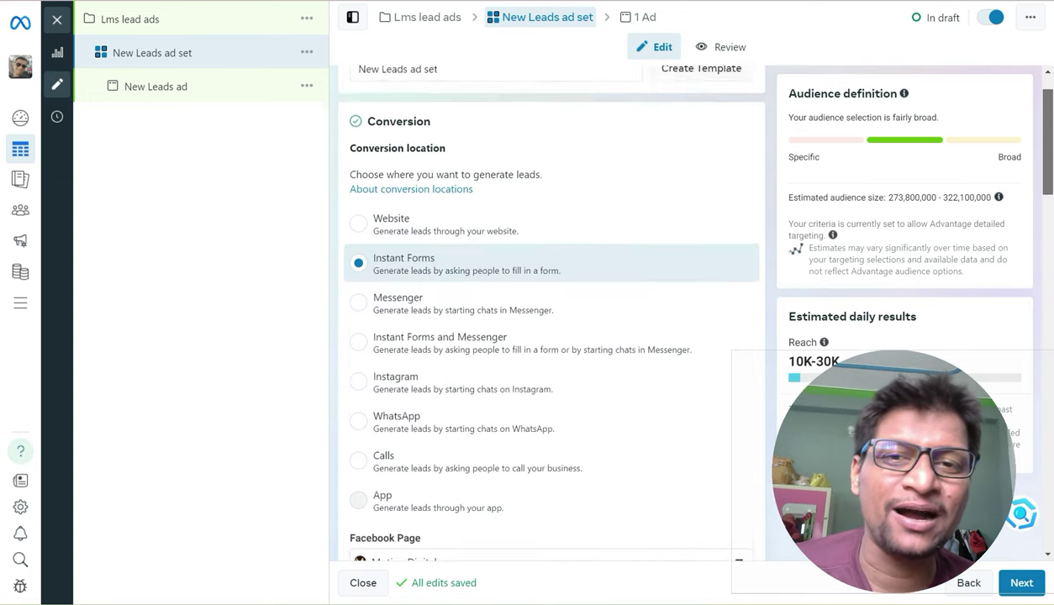
scroll(546, 320, "down", 10)
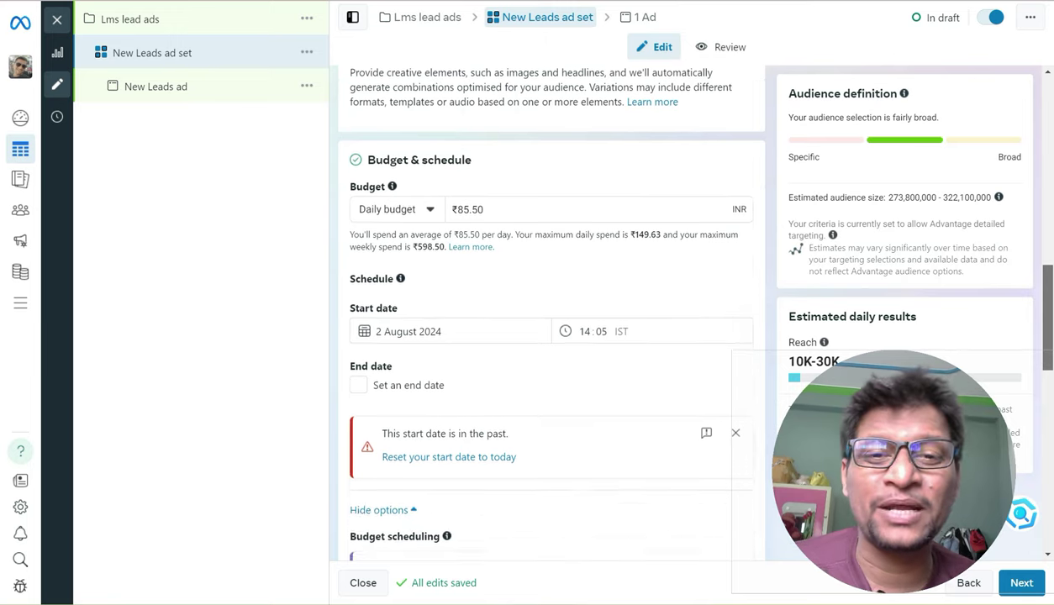
scroll(546, 319, "down", 6)
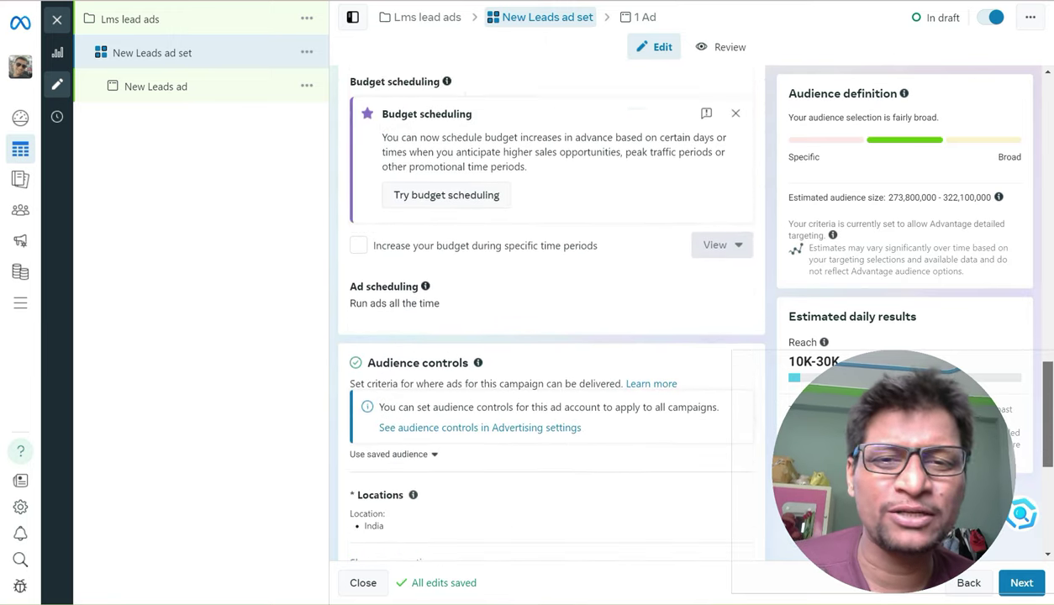
scroll(546, 320, "down", 1)
scroll(546, 320, "up", 2)
scroll(547, 320, "down", 4)
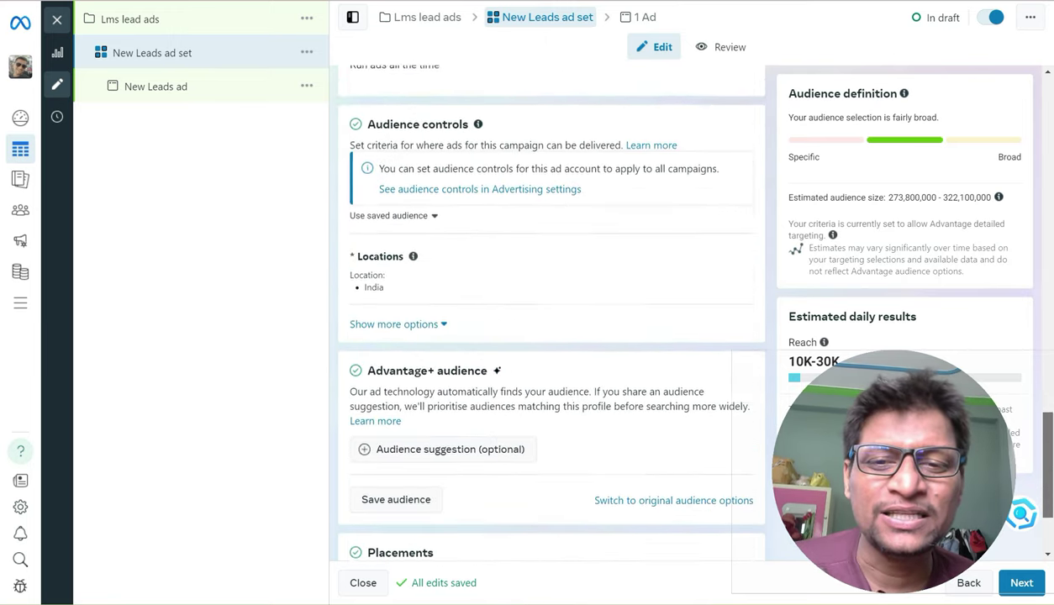
scroll(546, 319, "down", 2)
scroll(547, 311, "up", 5)
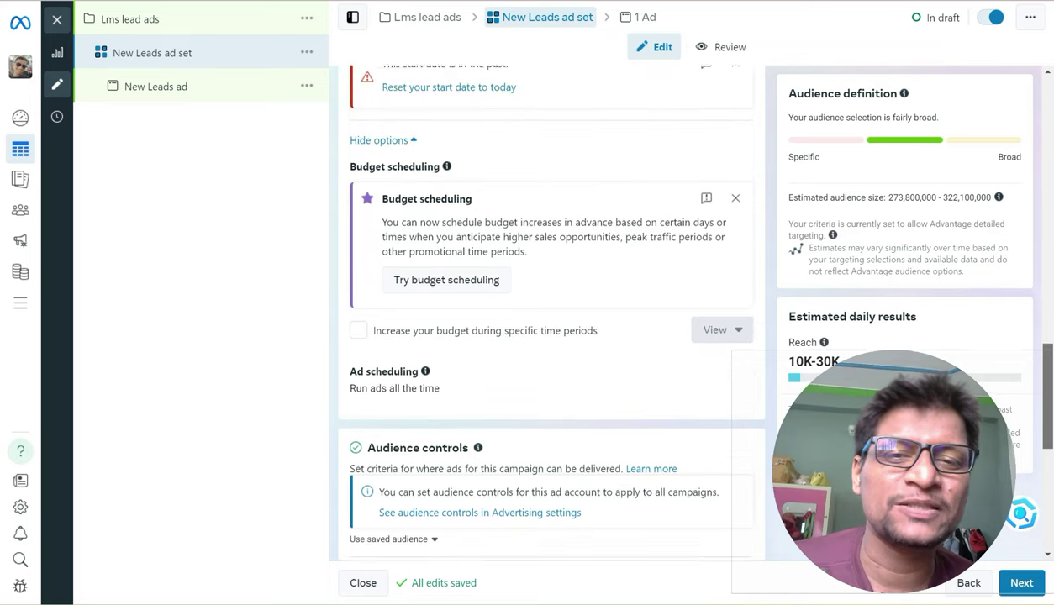
scroll(546, 311, "up", 2)
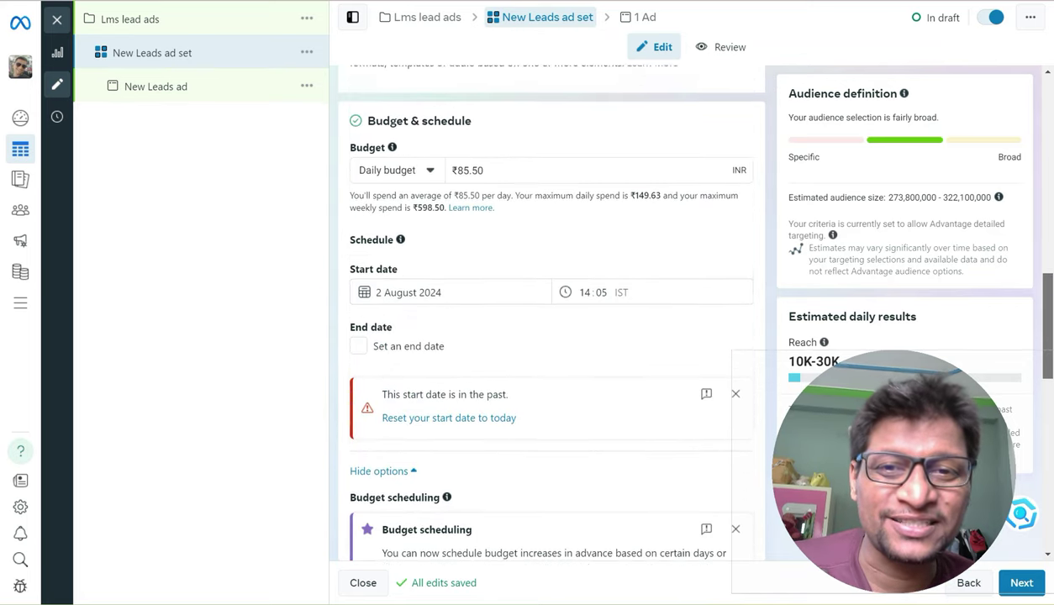
scroll(547, 311, "down", 1)
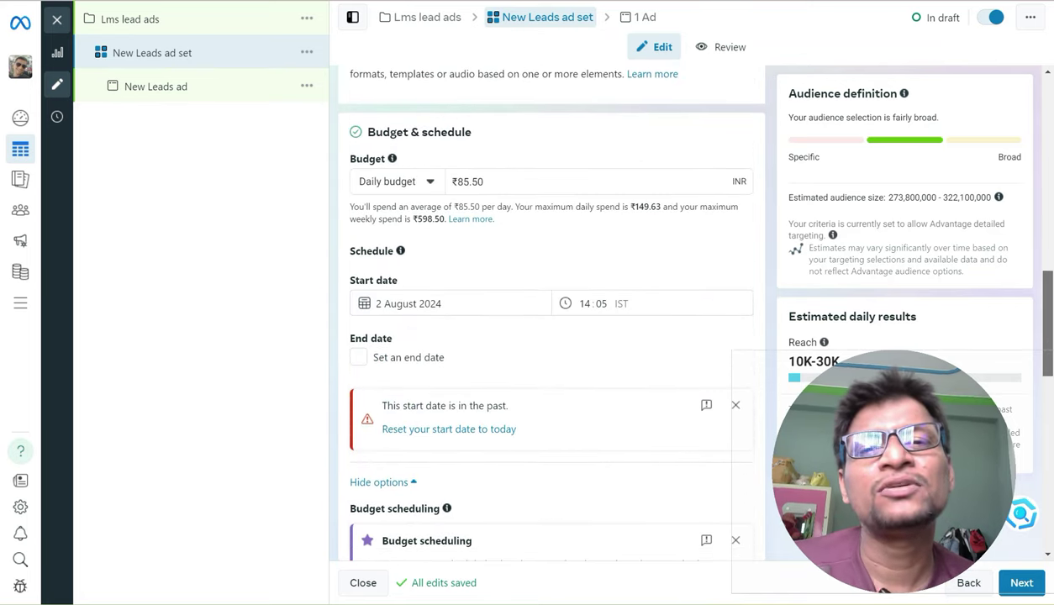
scroll(546, 311, "down", 2)
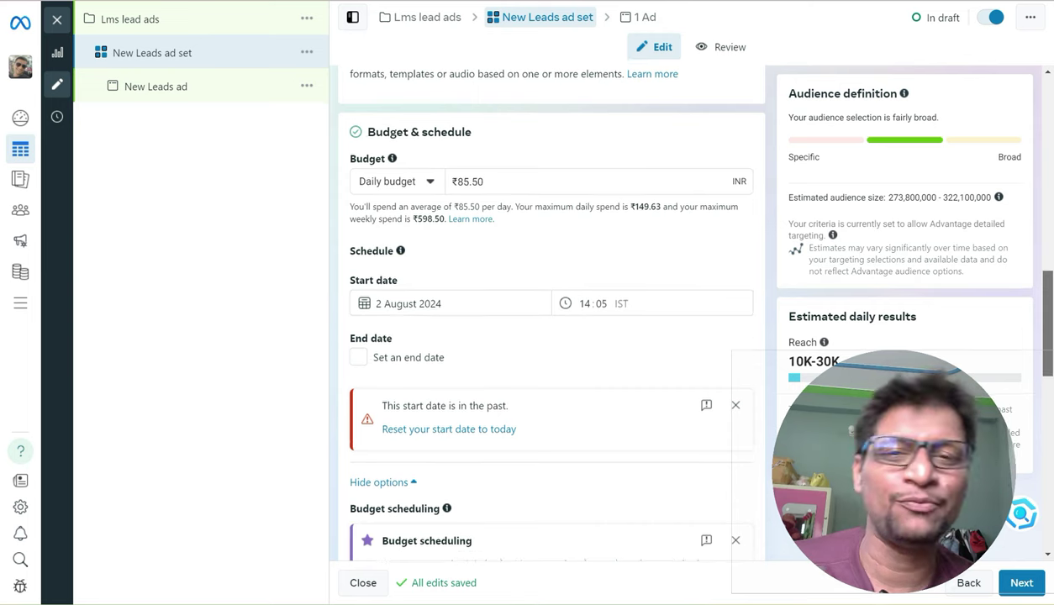
scroll(546, 311, "up", 1)
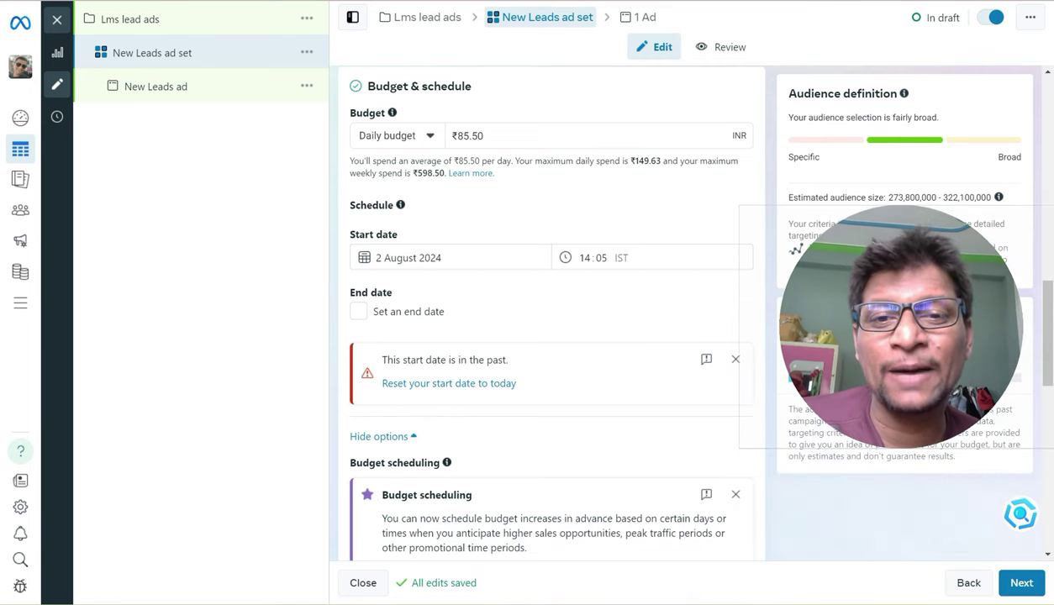
Check the ad set's start date calendar without choosing another date, and dismiss the notice about the past start date
left_click(450, 257)
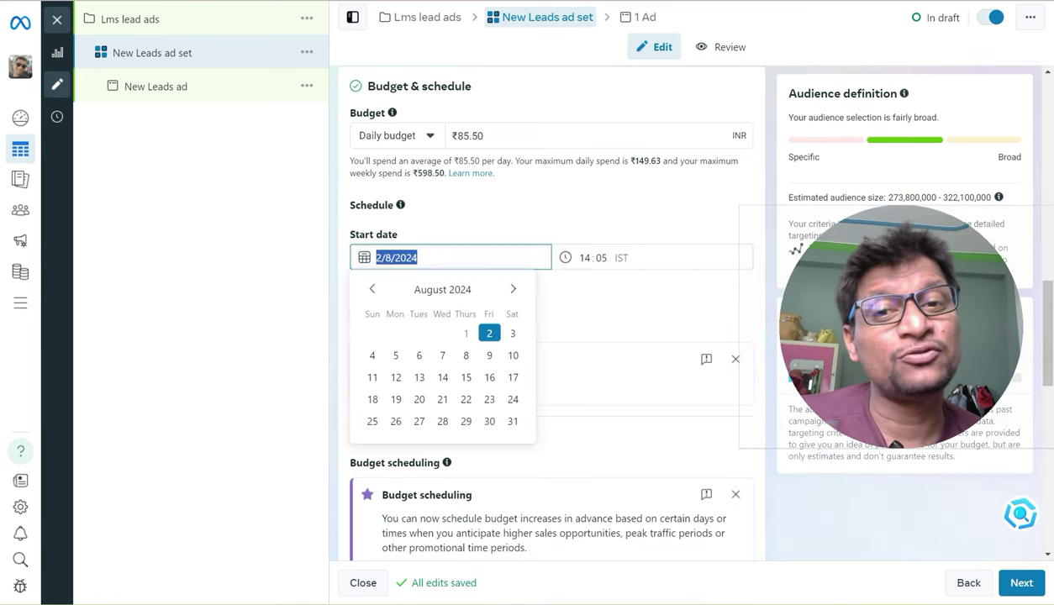
key("Escape")
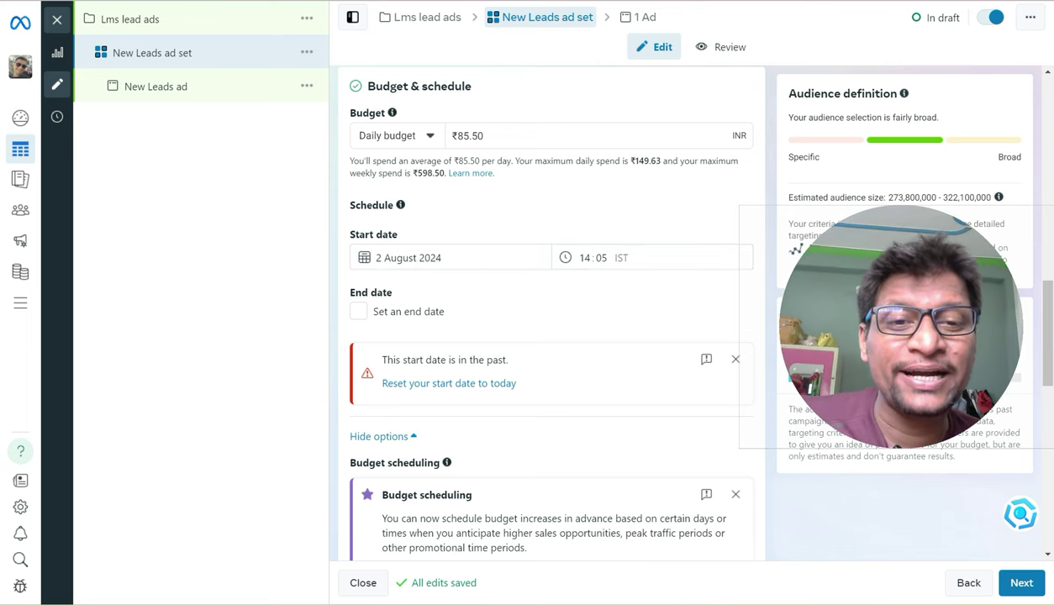
left_click(735, 359)
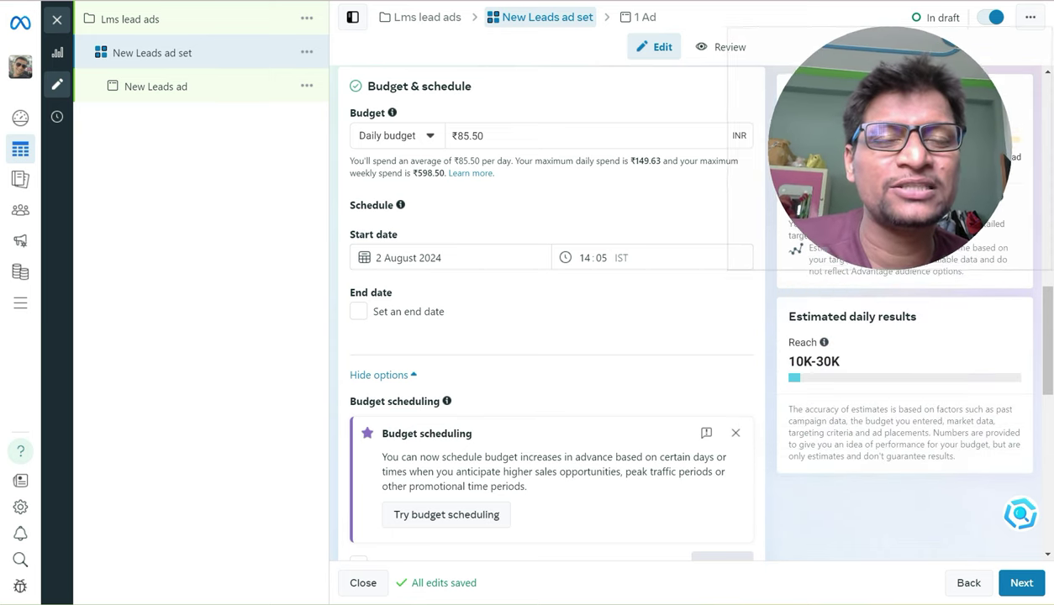
Show the additional audience control options and add Hindi as the ad set's targeted language
scroll(547, 311, "down", 3)
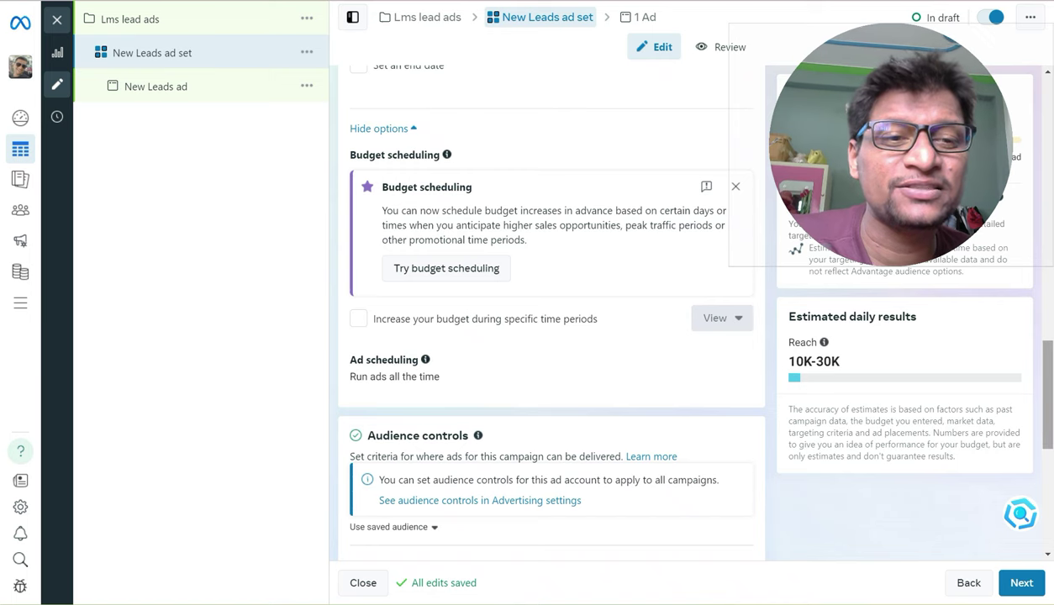
scroll(547, 311, "down", 3)
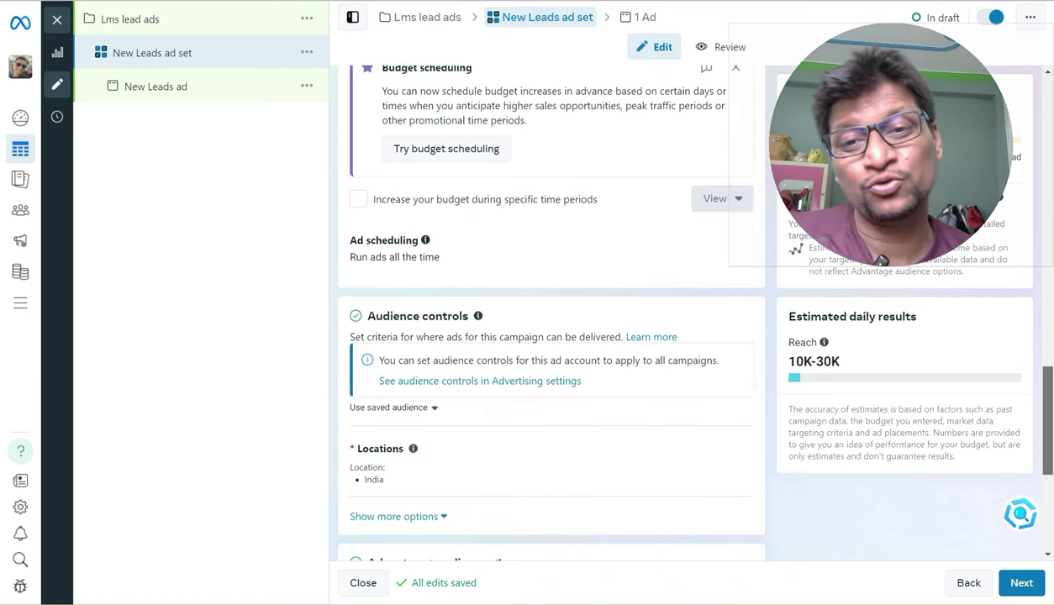
scroll(547, 311, "down", 2)
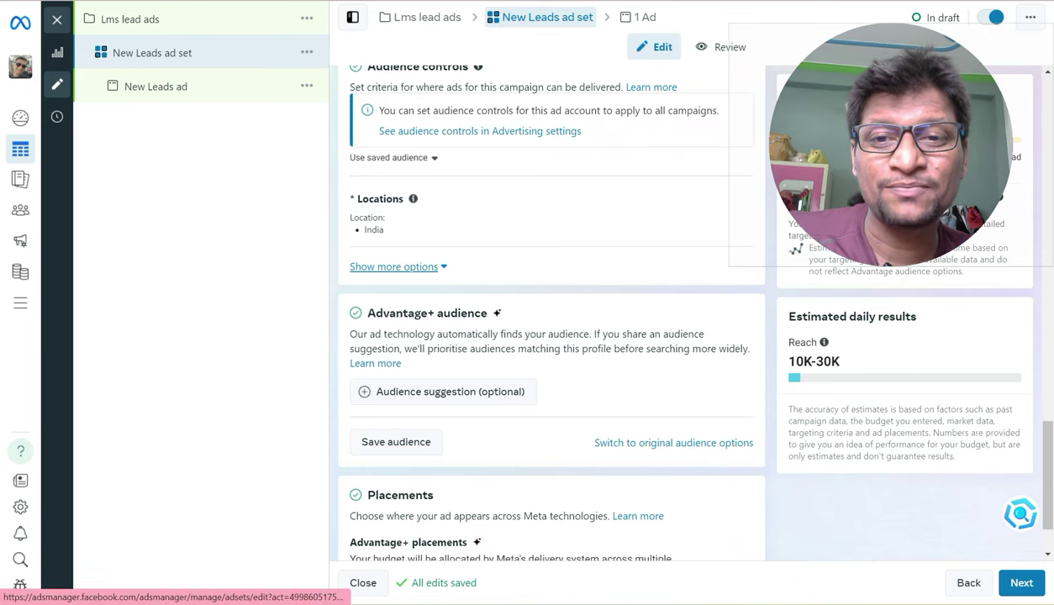
left_click(393, 266)
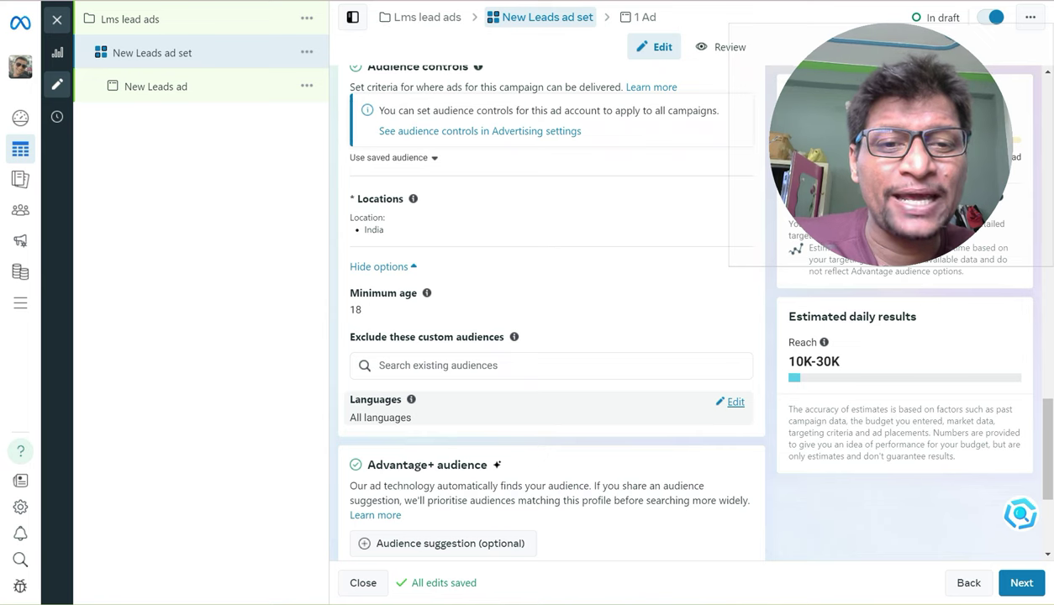
left_click(731, 402)
type("h")
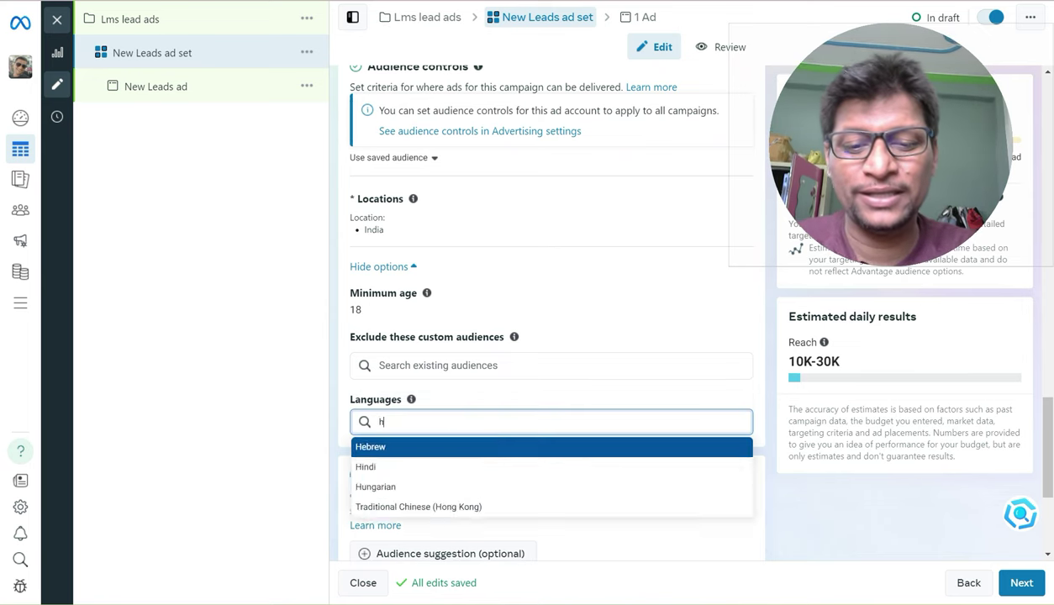
type("indi")
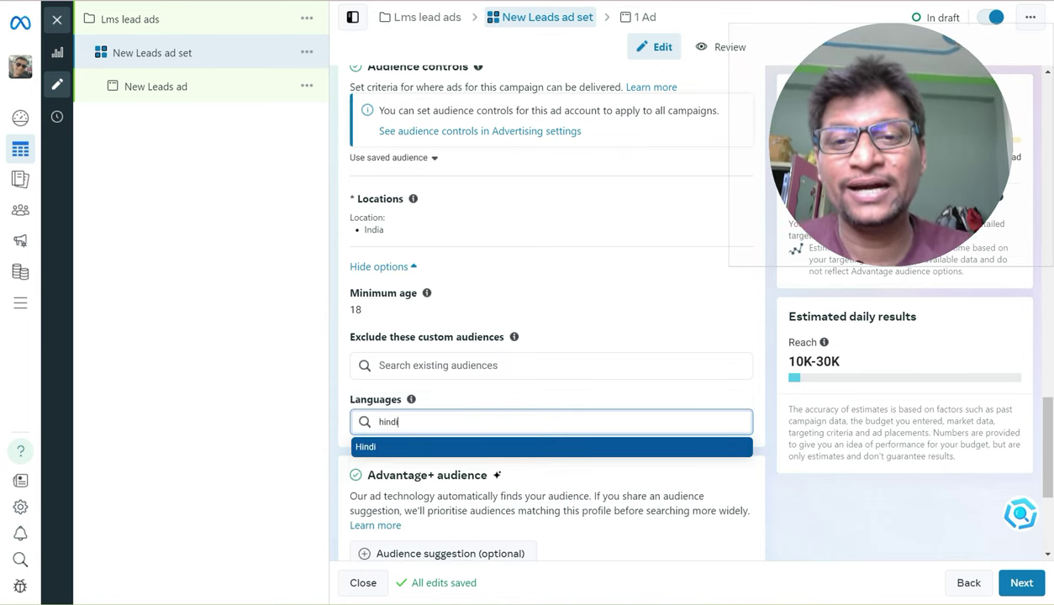
key("Return")
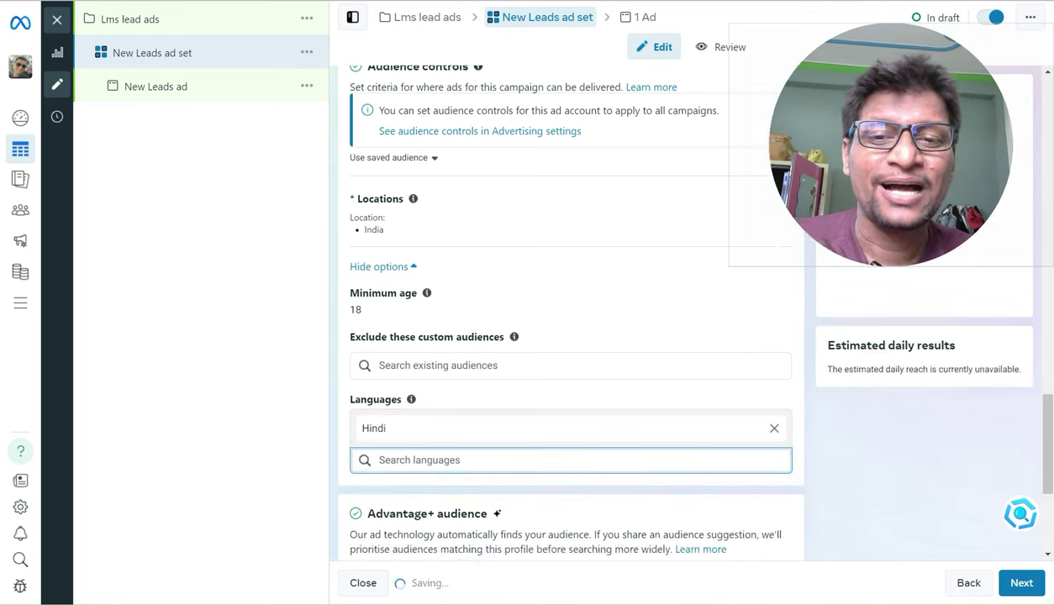
Add an Advantage+ audience suggestion with a maximum age of 45 and the gender set to Men
scroll(546, 320, "down", 4)
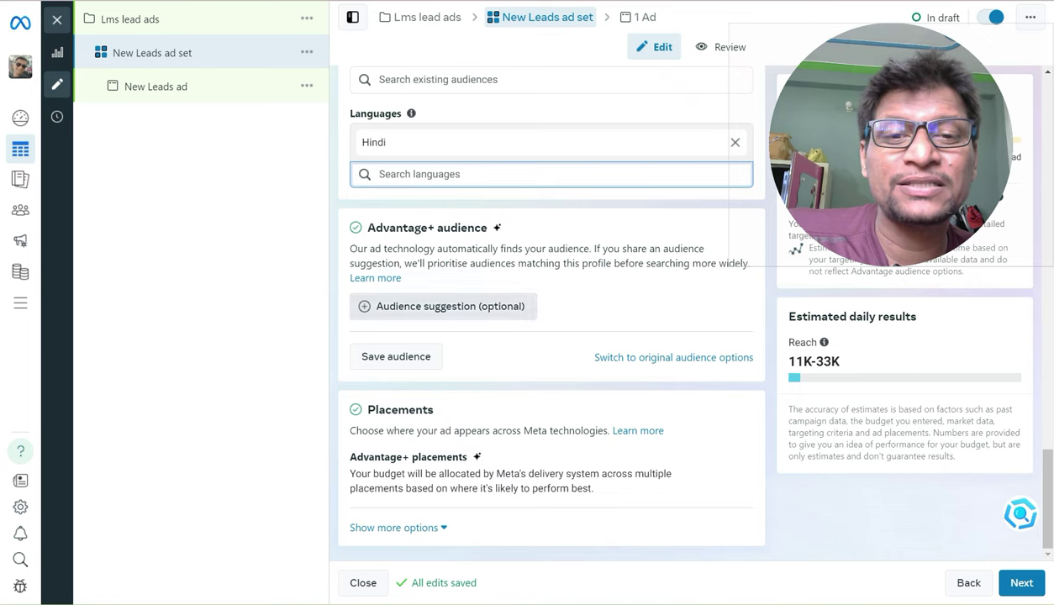
left_click(443, 306)
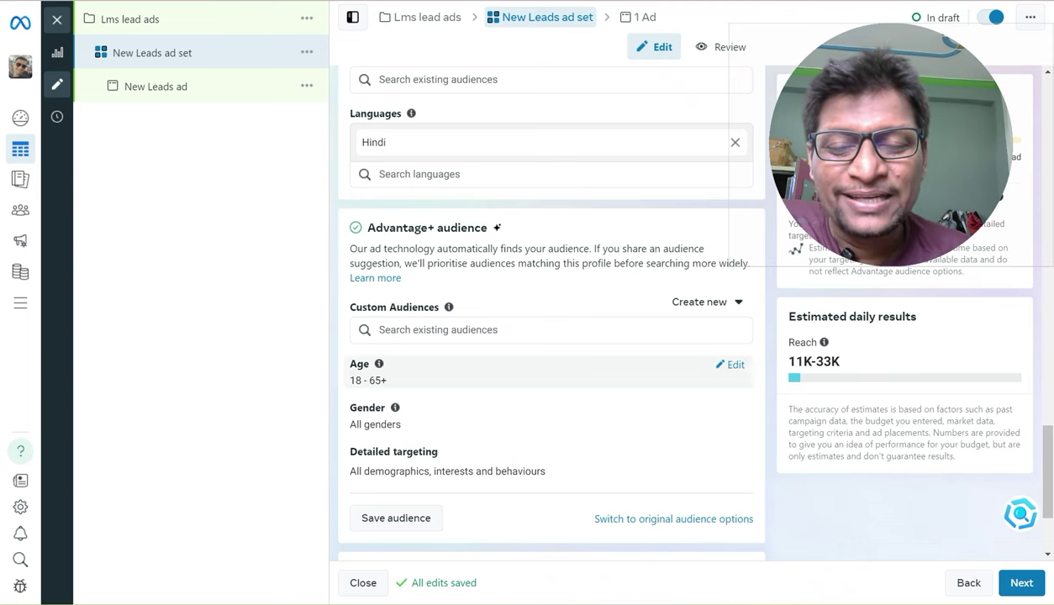
left_click(732, 364)
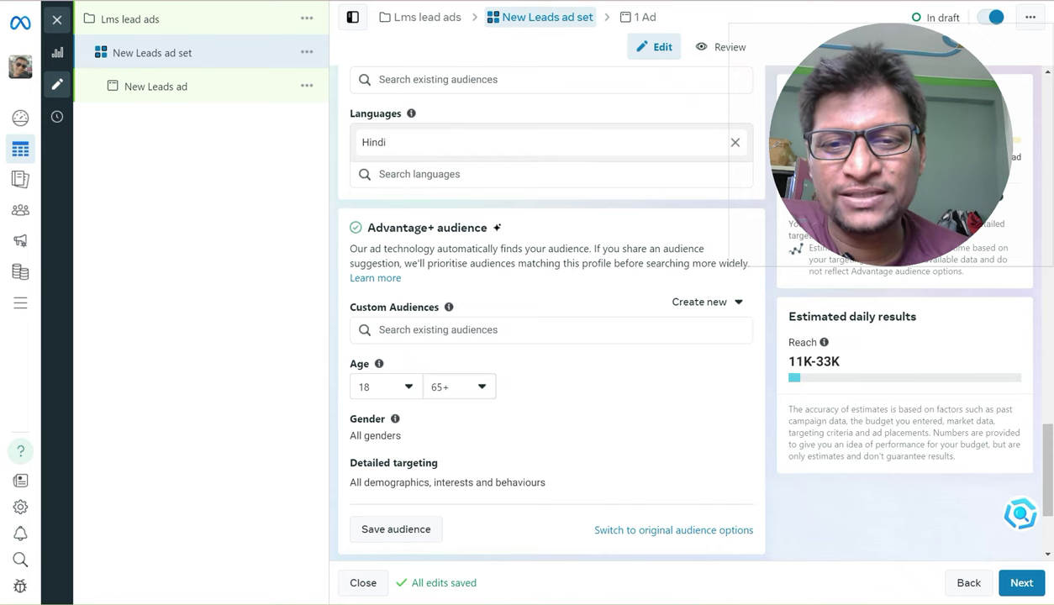
left_click(459, 386)
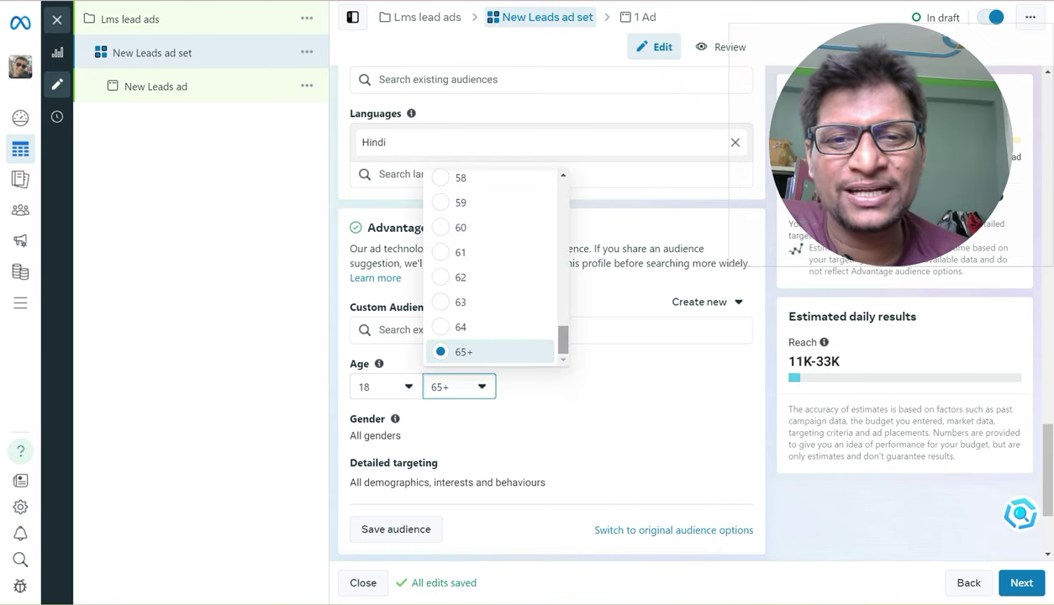
scroll(490, 265, "up", 5)
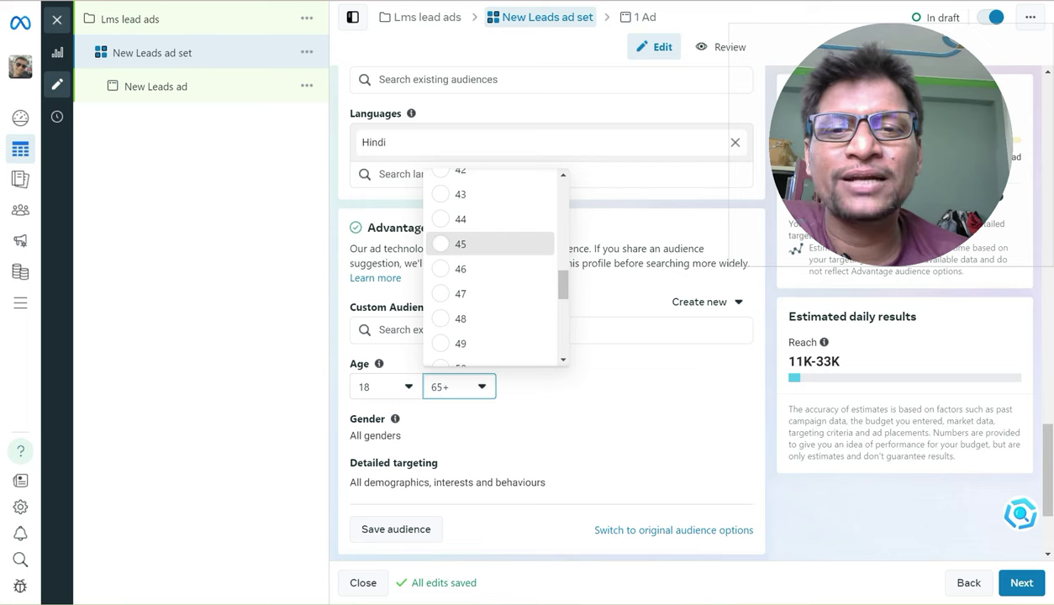
left_click(490, 244)
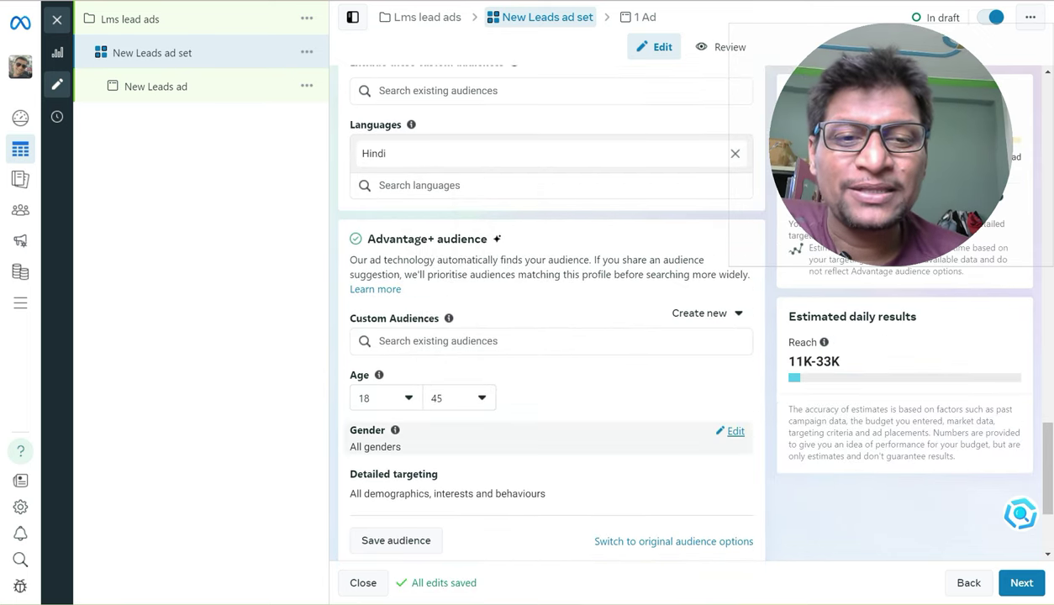
left_click(731, 431)
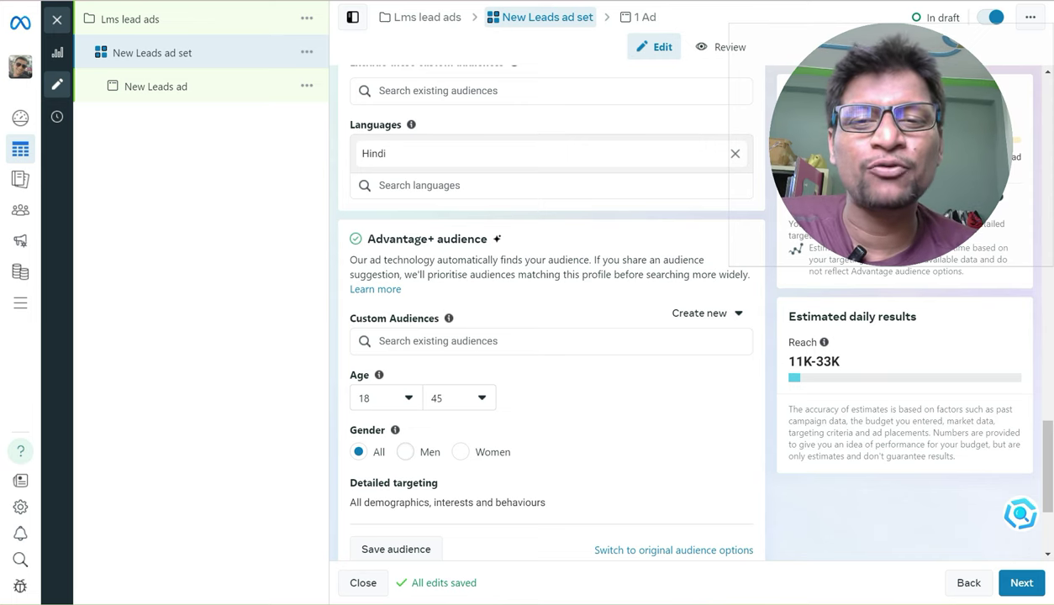
left_click(405, 452)
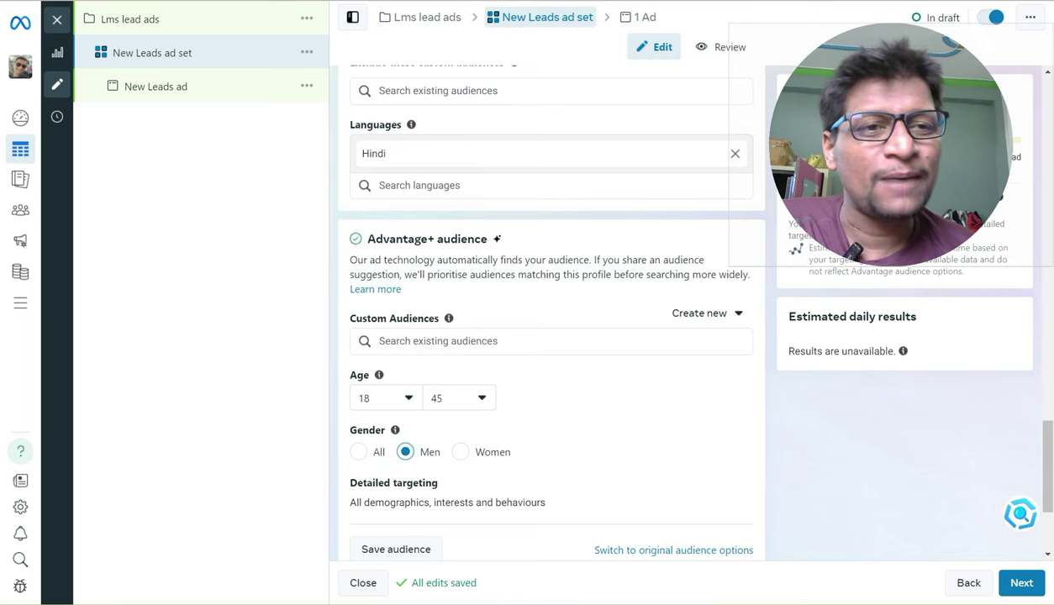
Search the detailed targeting for "techer" and include people with the job title Teacher
scroll(546, 311, "down", 5)
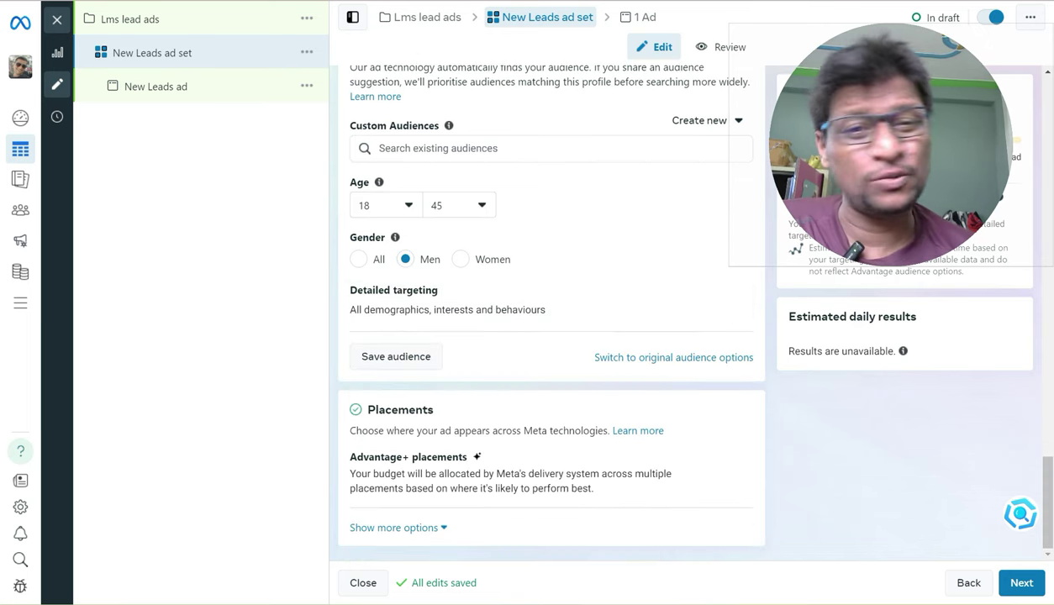
left_click(732, 294)
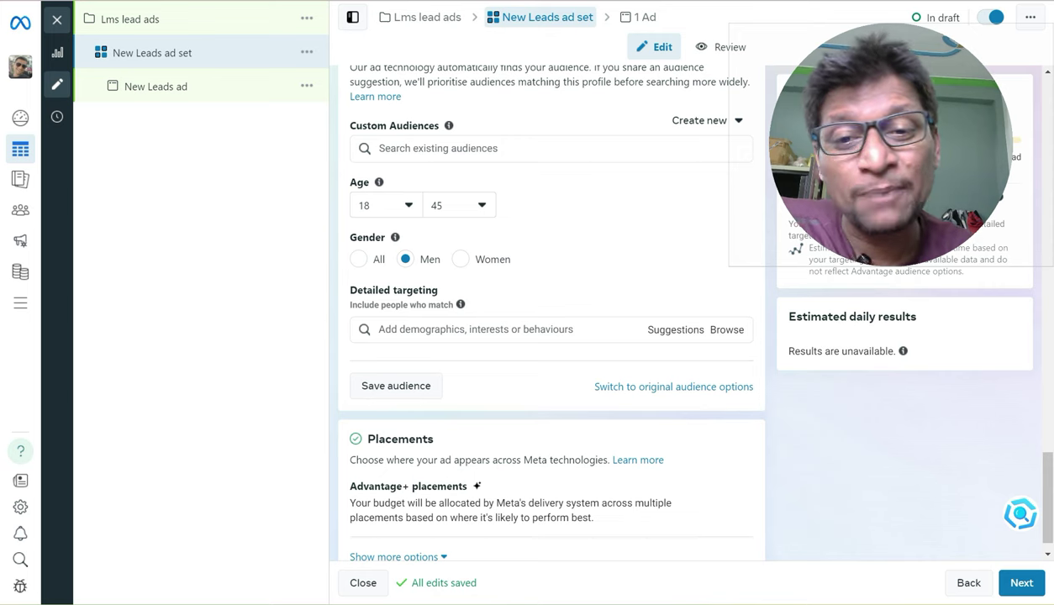
left_click(379, 330)
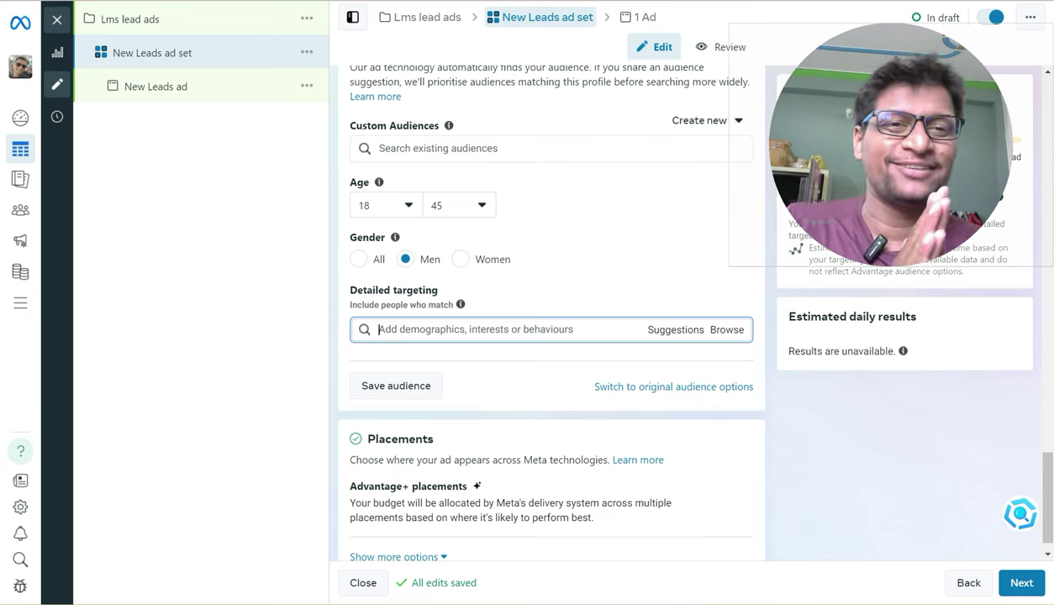
type("tec")
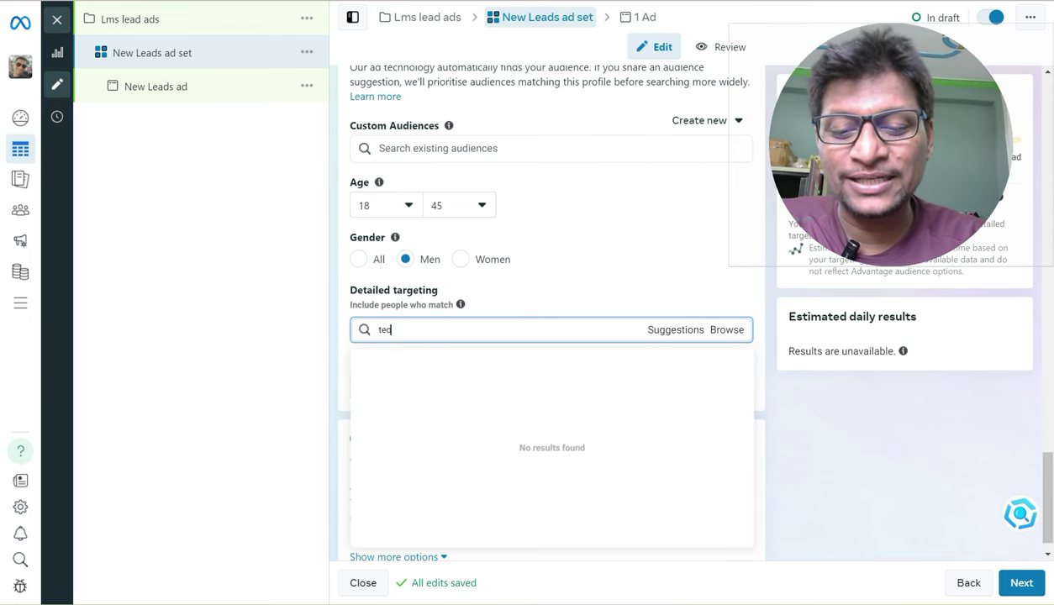
type("her")
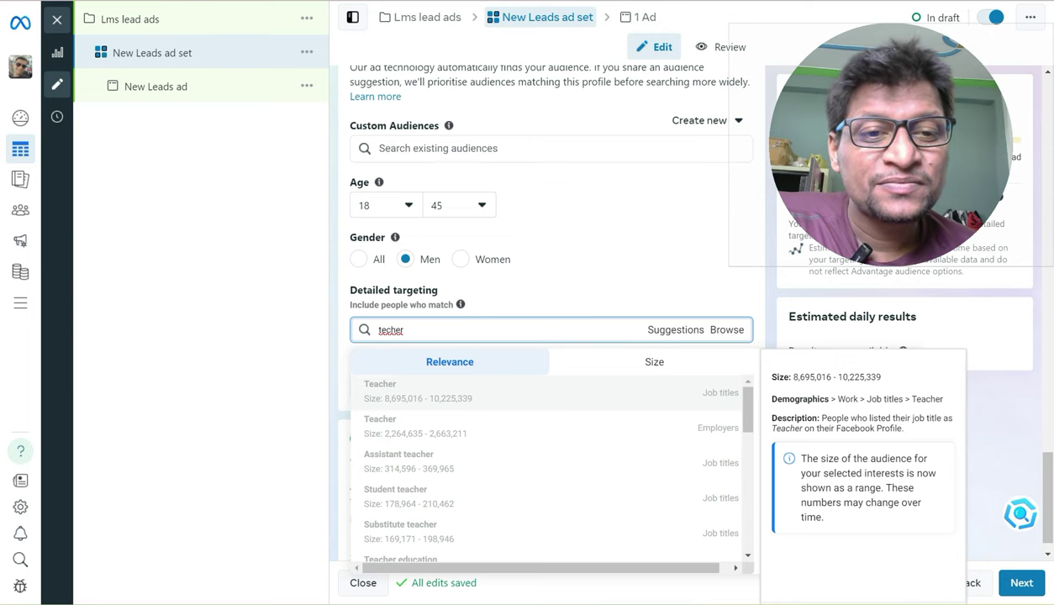
key("Return")
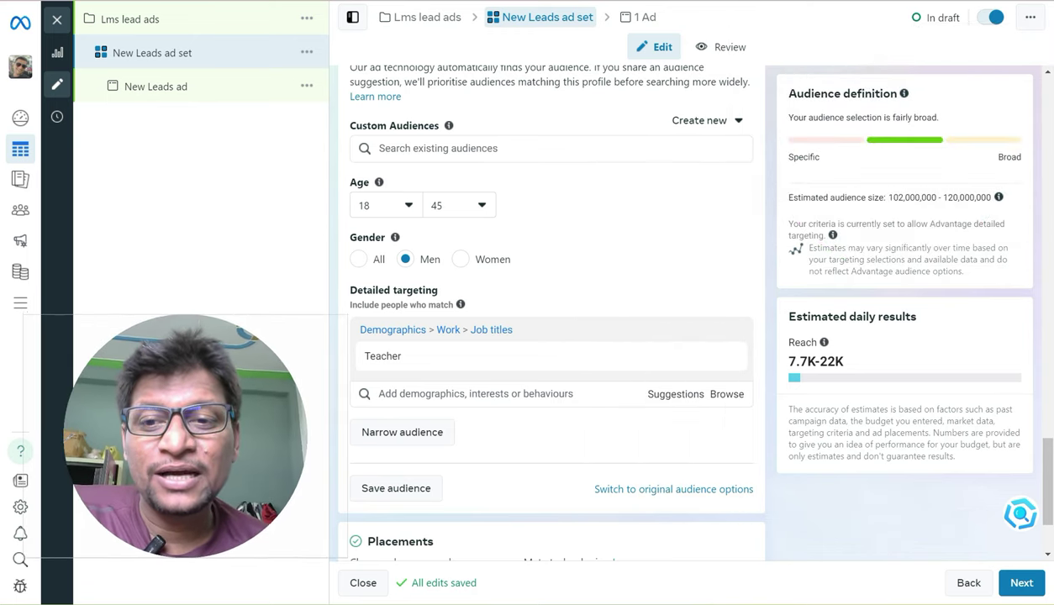
Add a must-also-match condition to the detailed targeting, search the main include criteria for "youtuber" and look through the matches
mouse_move(461, 304)
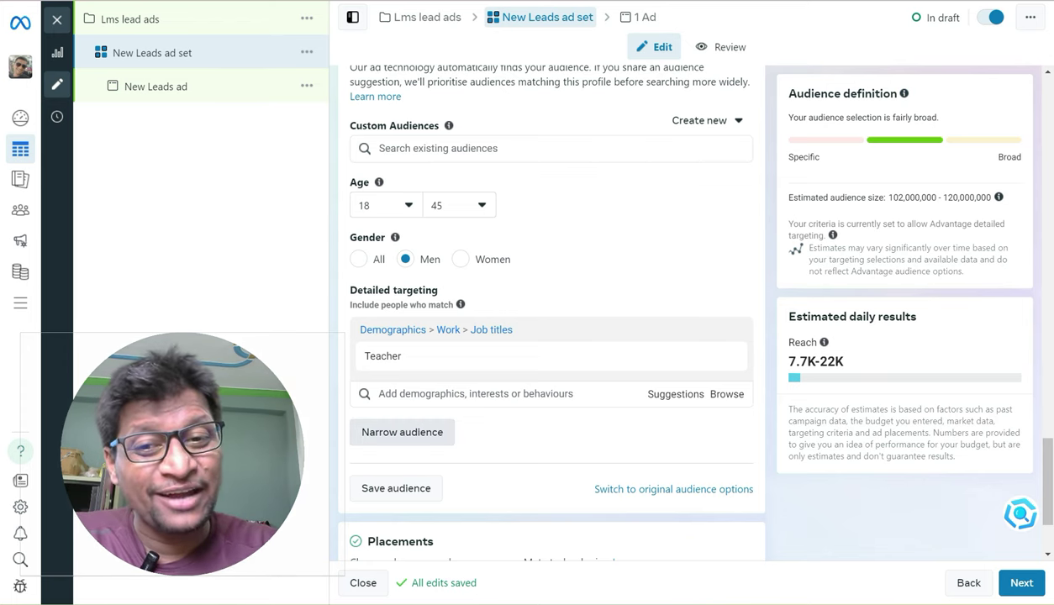
left_click(402, 432)
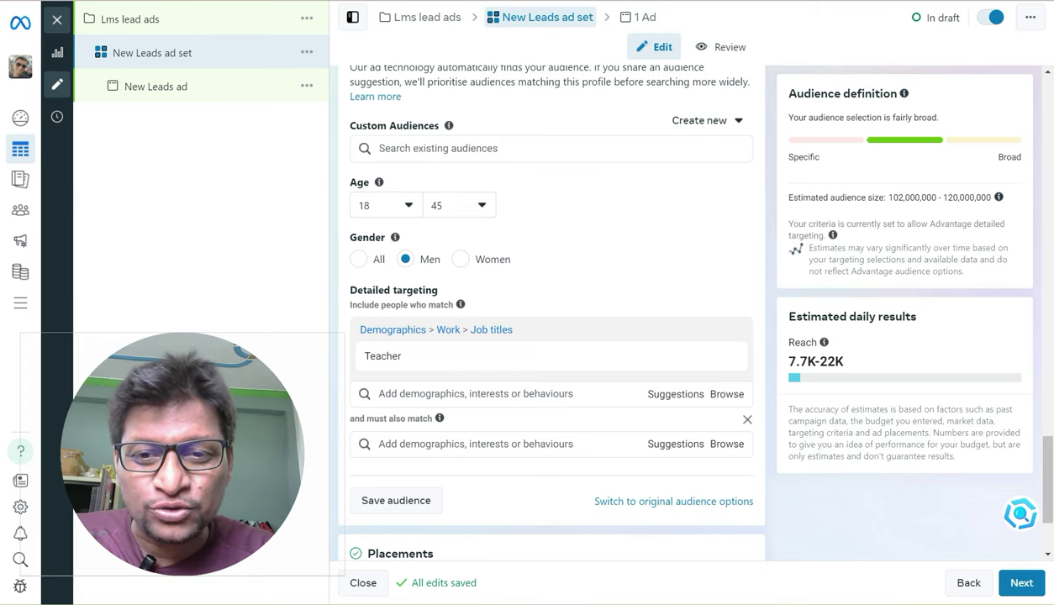
left_click(379, 393)
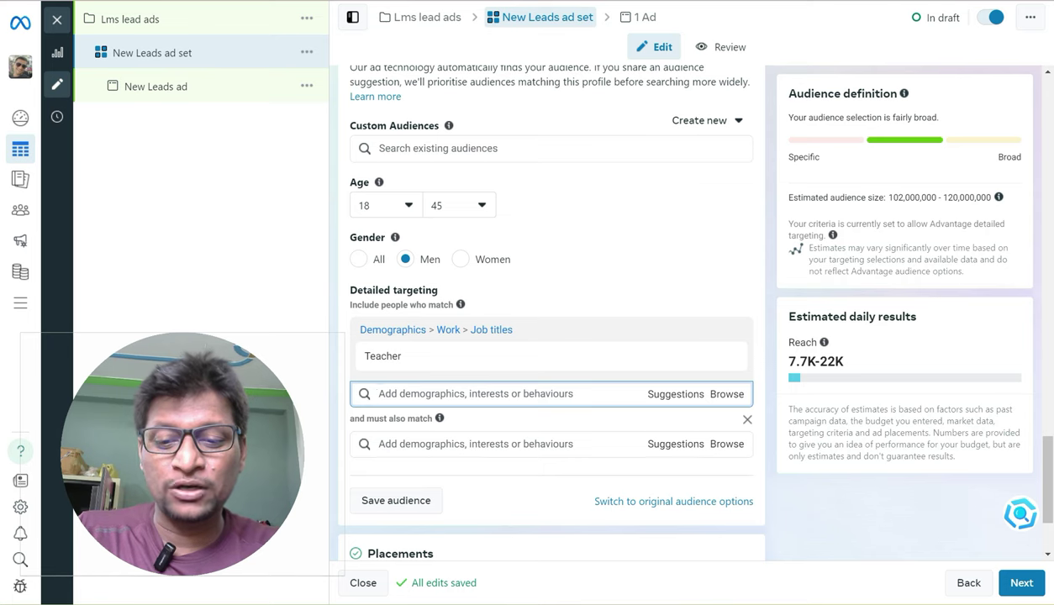
type("youtuber")
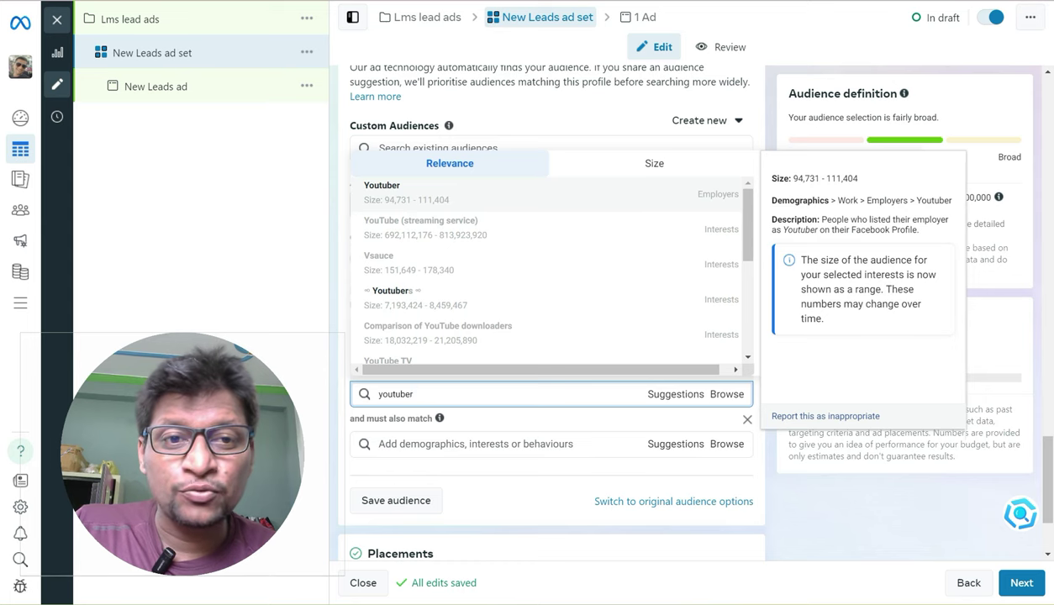
key("Down")
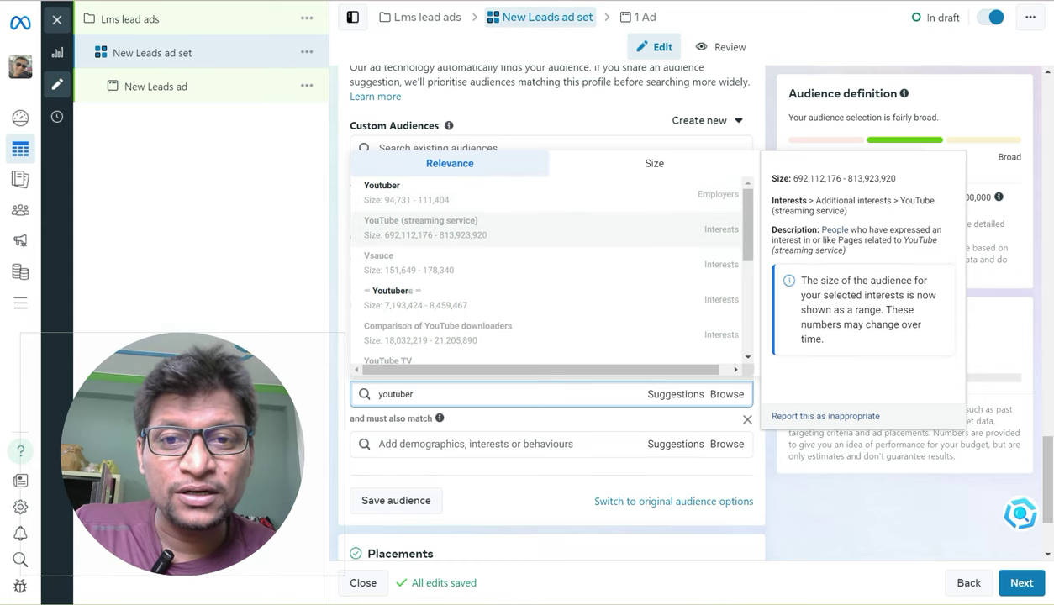
key("Down")
key("Up")
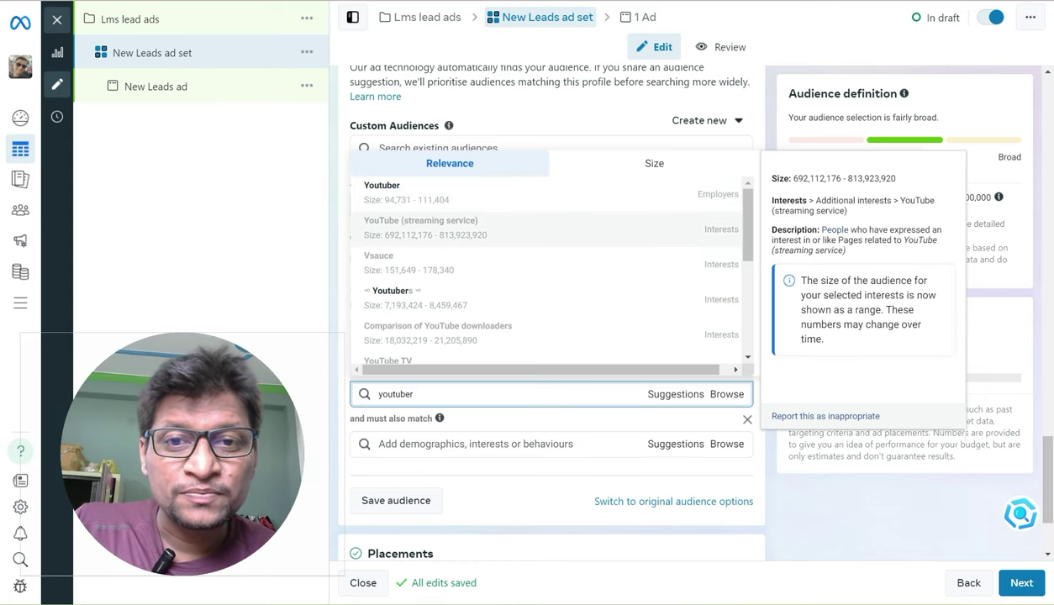
key("Up")
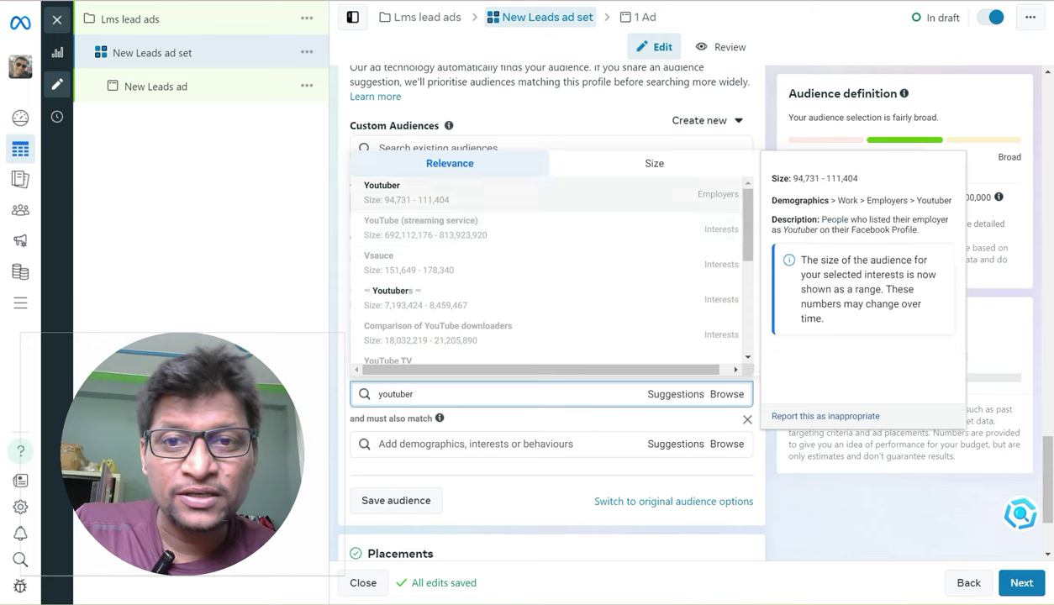
key("Up")
key("Down")
key("Down")
key("Down")
key("Down")
key("Down")
Shorten the detailed targeting search to "youtu" and include people with the employer YouTube
key("BackSpace")
key("BackSpace")
key("BackSpace")
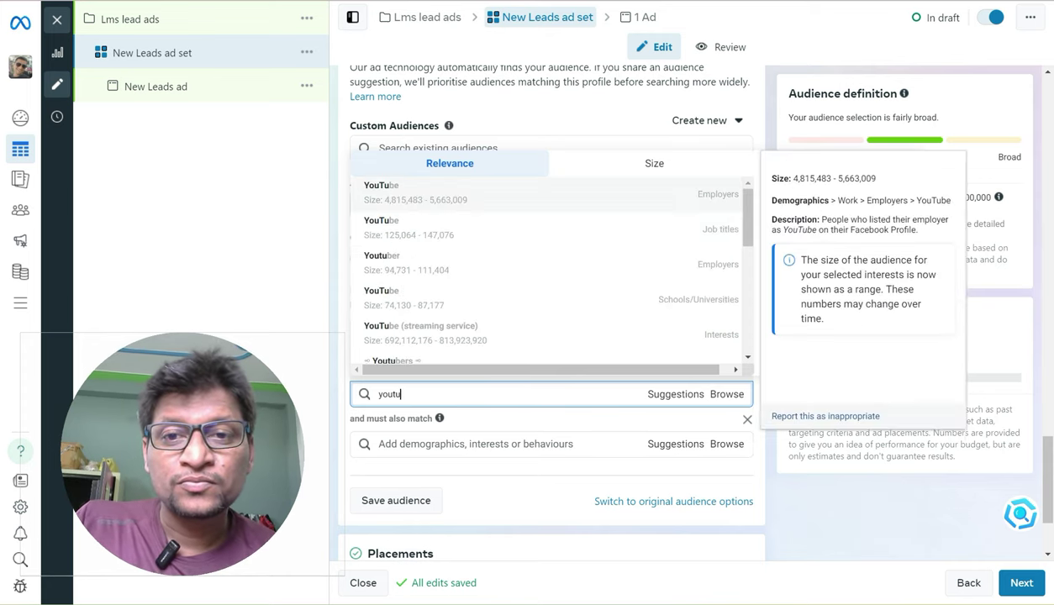
scroll(550, 269, "down", 1)
scroll(551, 269, "up", 1)
key("Down")
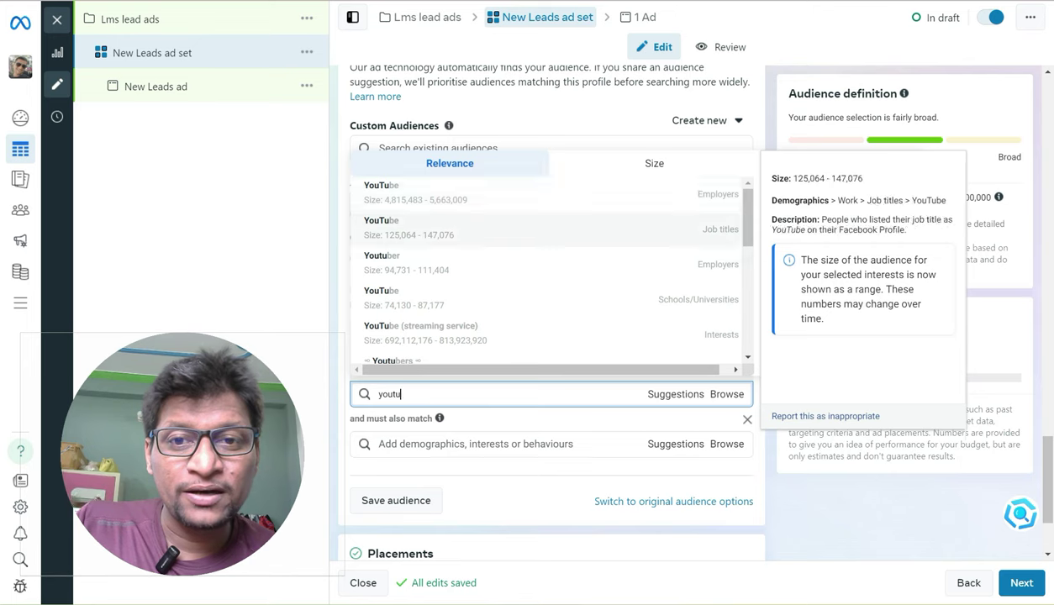
key("Up")
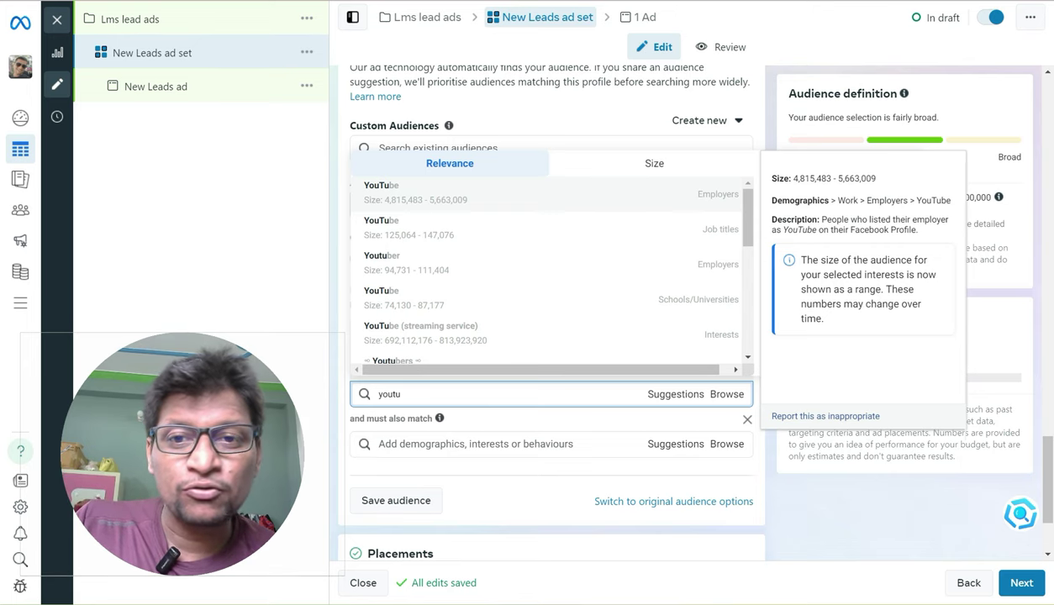
key("Return")
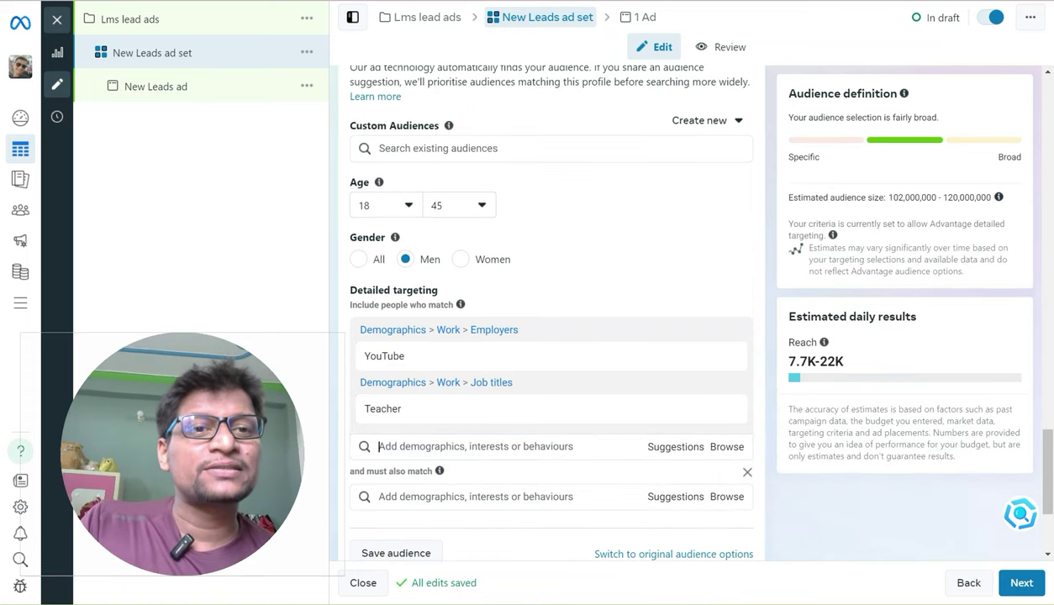
Check the estimated audience size and the suggested additions to the included demographics without adding any of them
left_click_drag(893, 197, 947, 198)
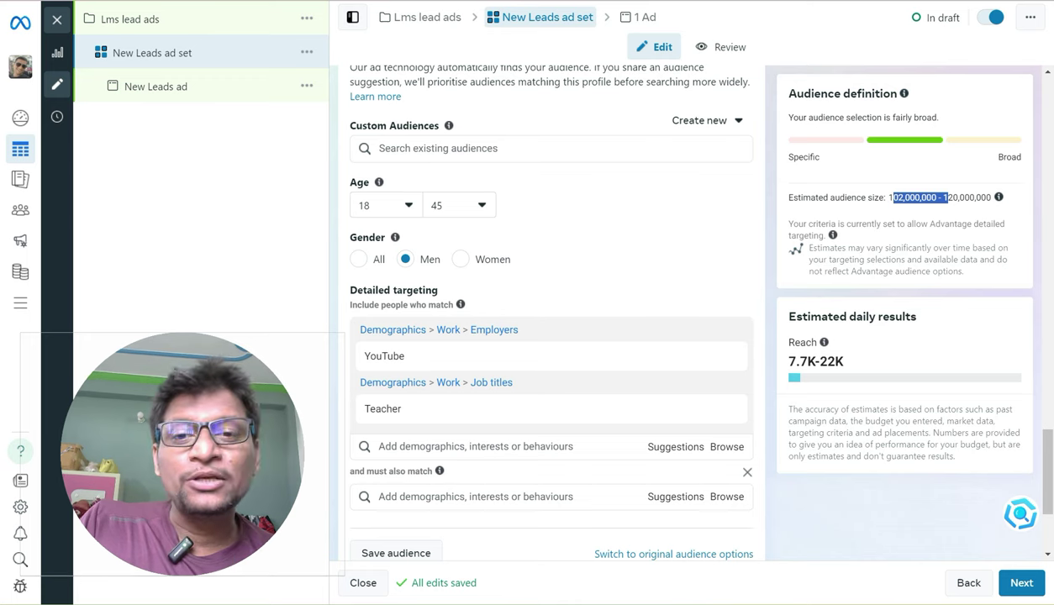
left_click(375, 443)
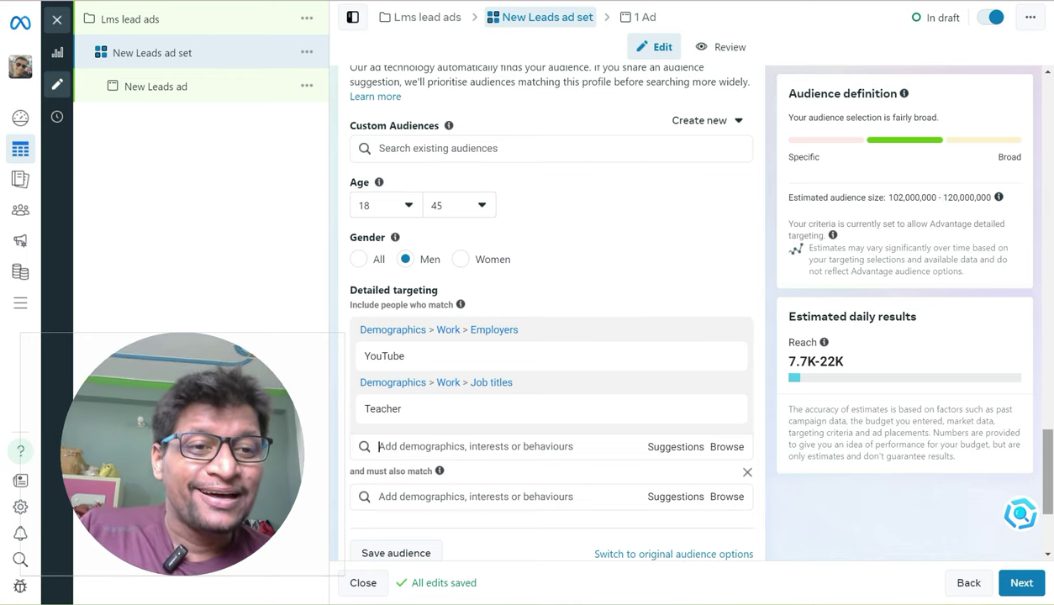
scroll(551, 336, "down", 2)
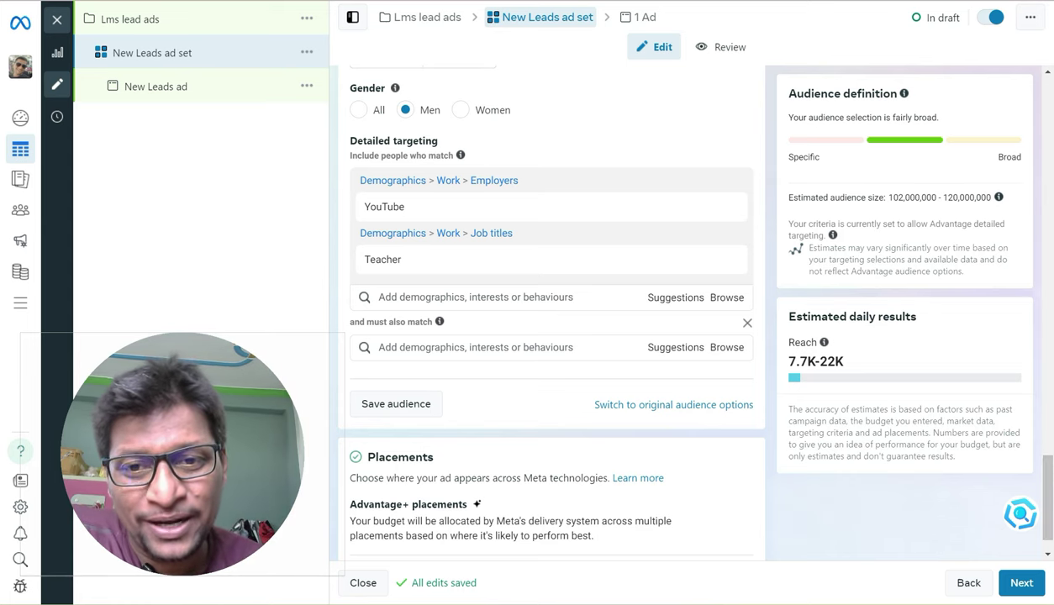
left_click(507, 296)
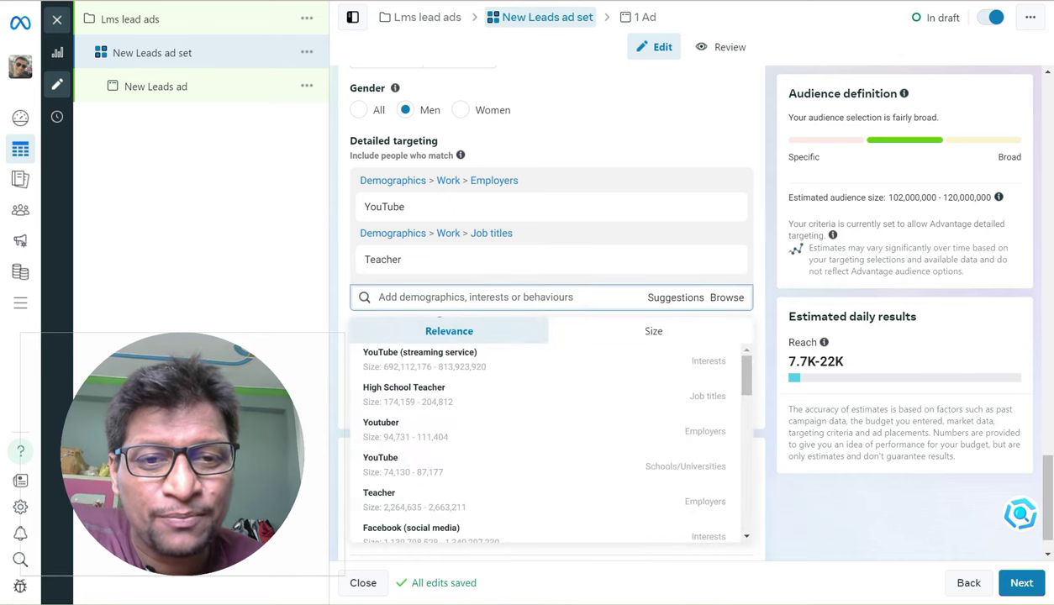
mouse_move(630, 361)
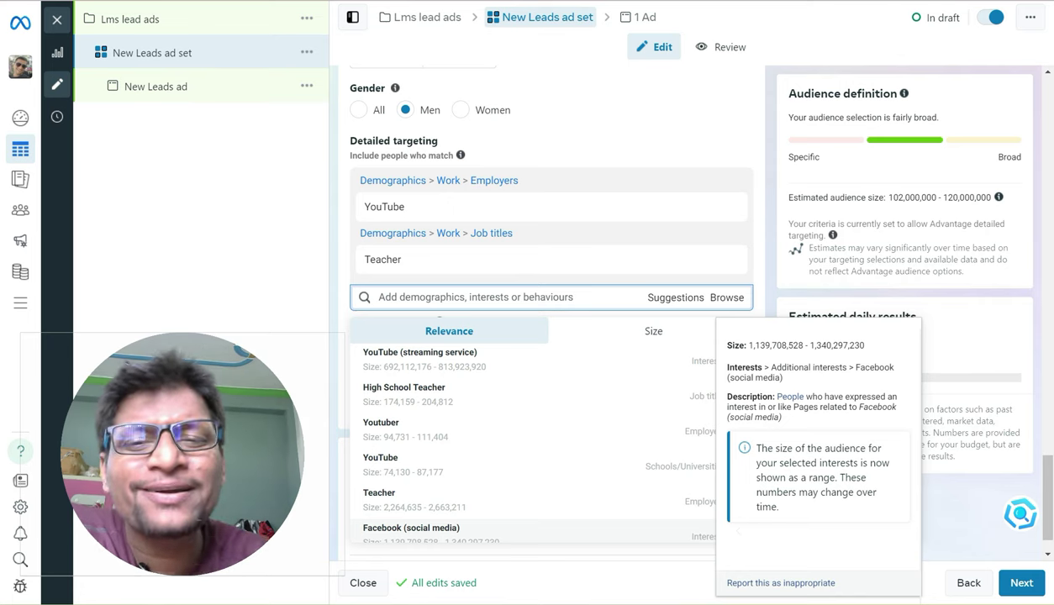
key("Escape")
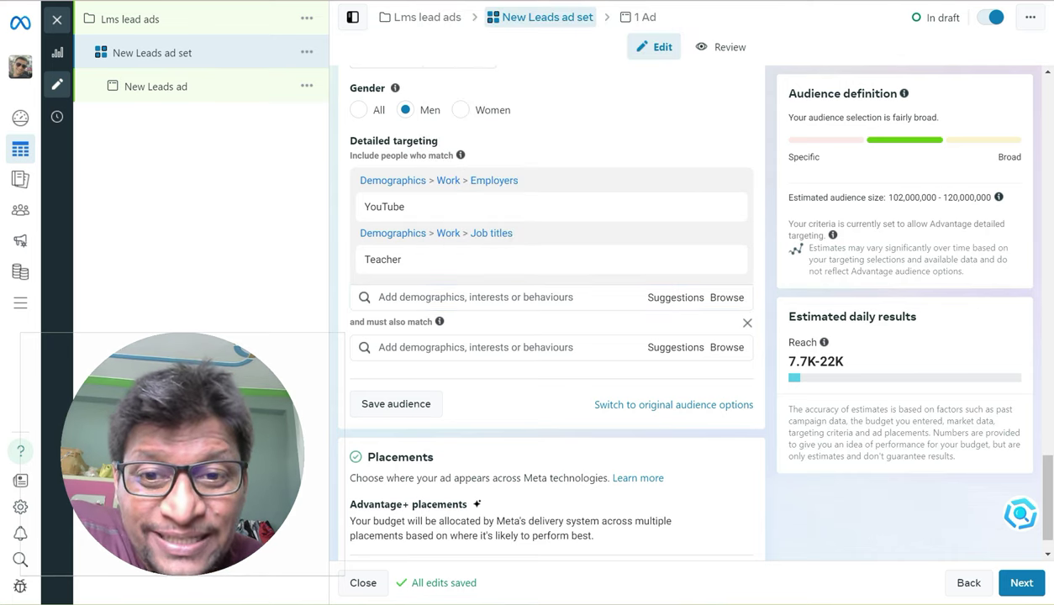
Try narrowing the audience to people who also match the job title Content Creator, and remove that condition
triple_click(390, 322)
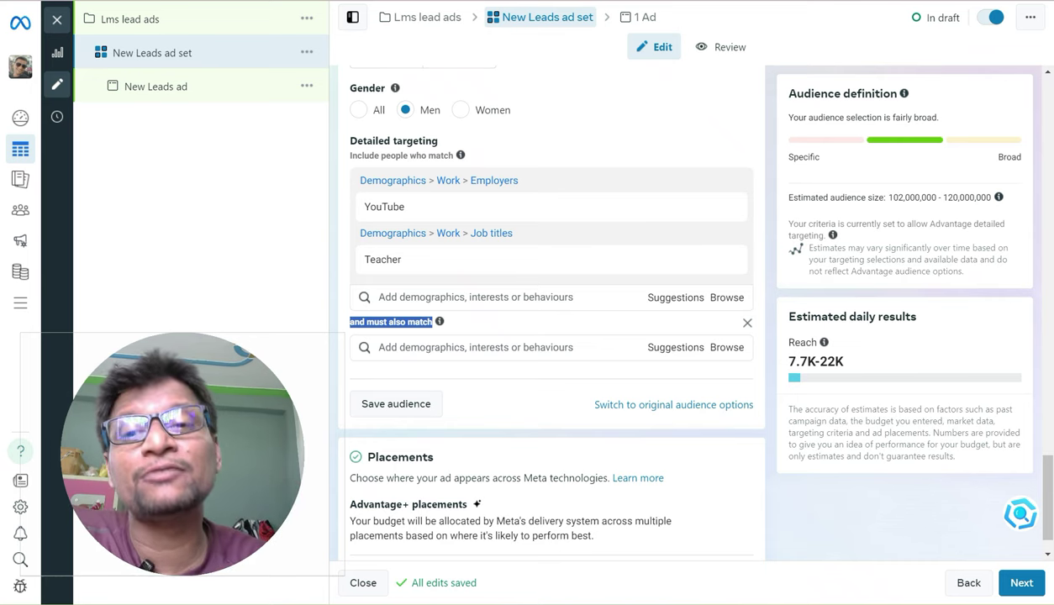
left_click(439, 322)
left_click(379, 347)
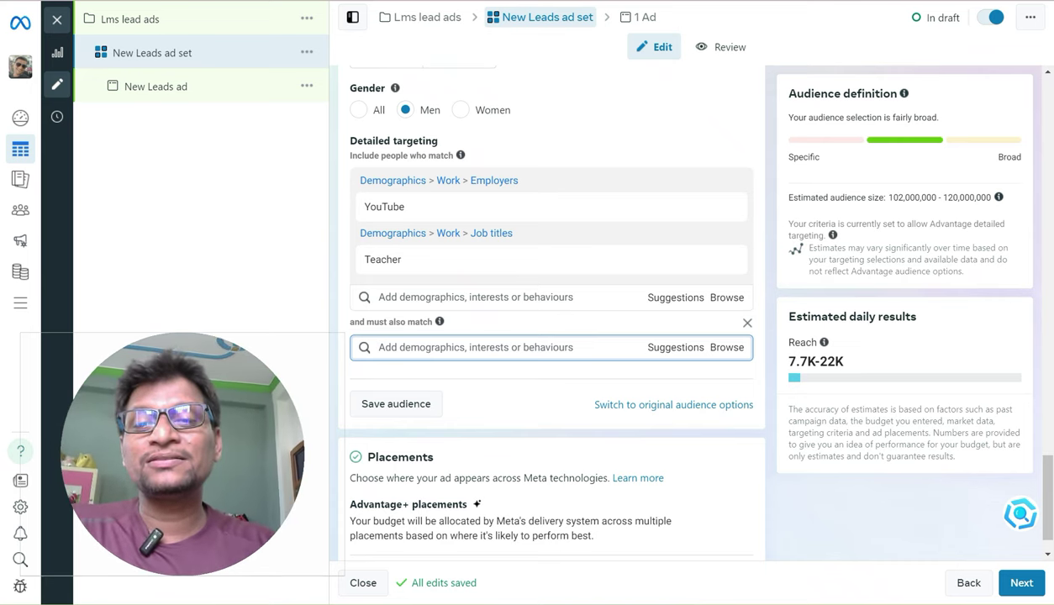
type("con")
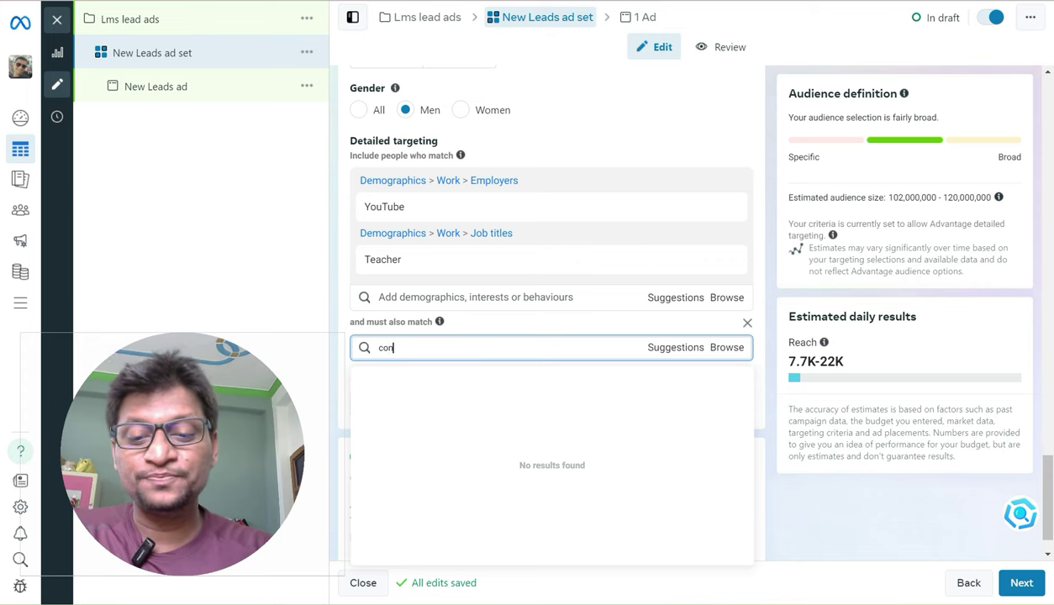
type("tent")
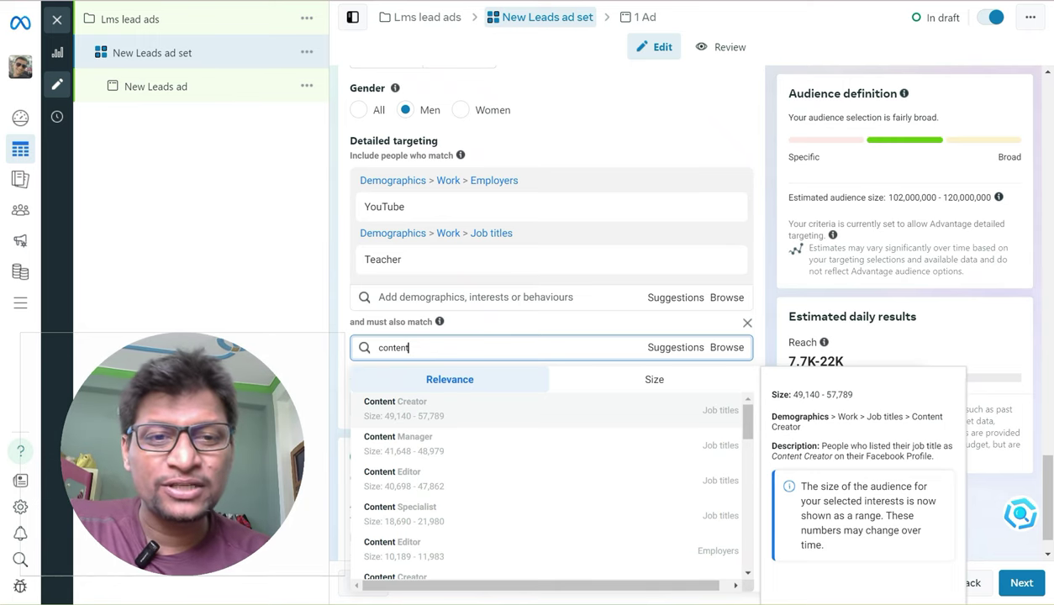
key("Return")
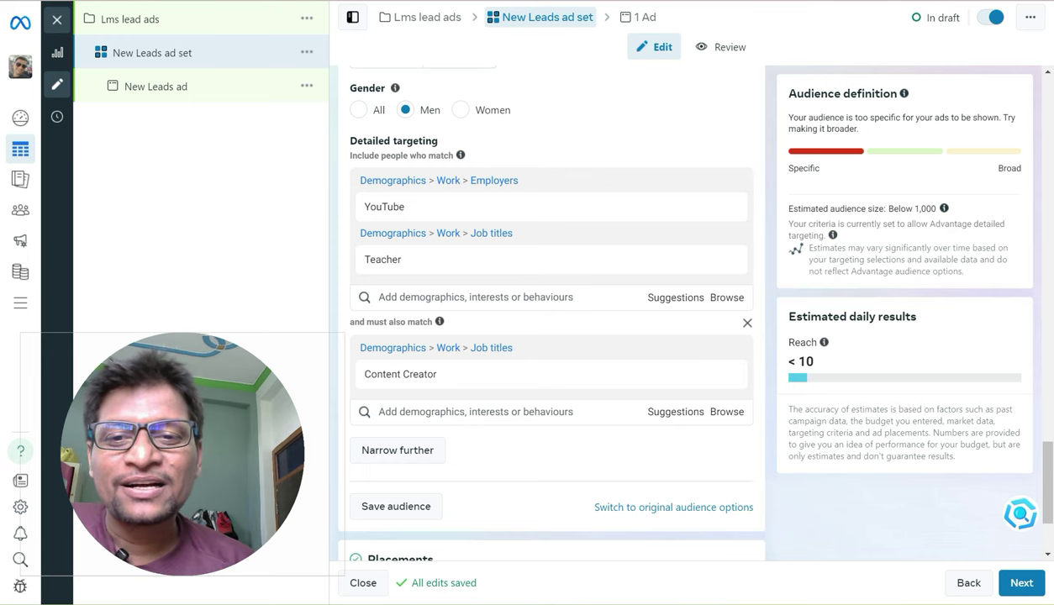
left_click(746, 322)
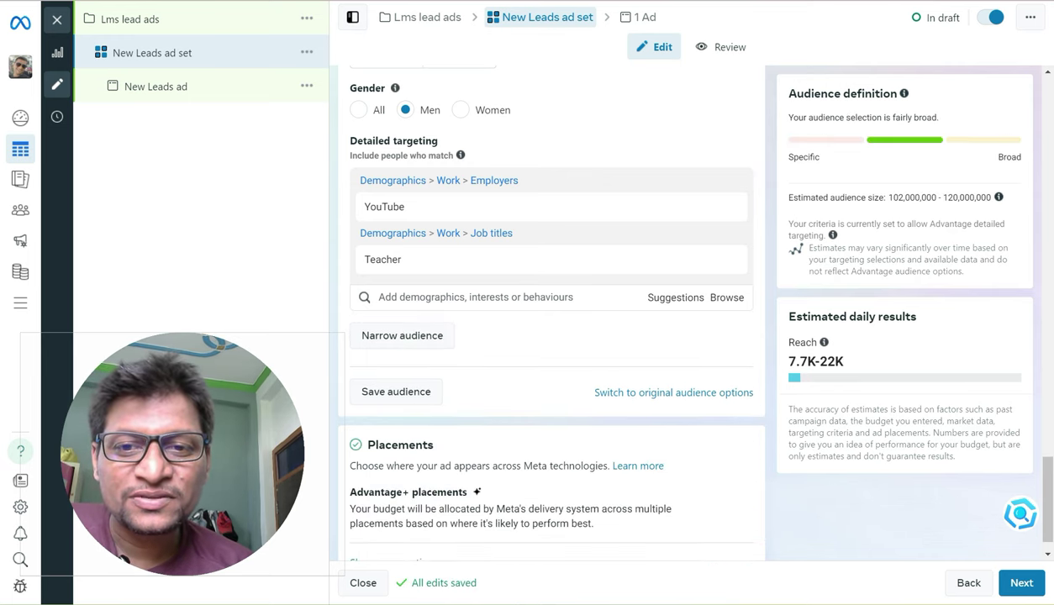
Add a fresh must-also-match condition, search it for "welth" and clear the search text
left_click(402, 335)
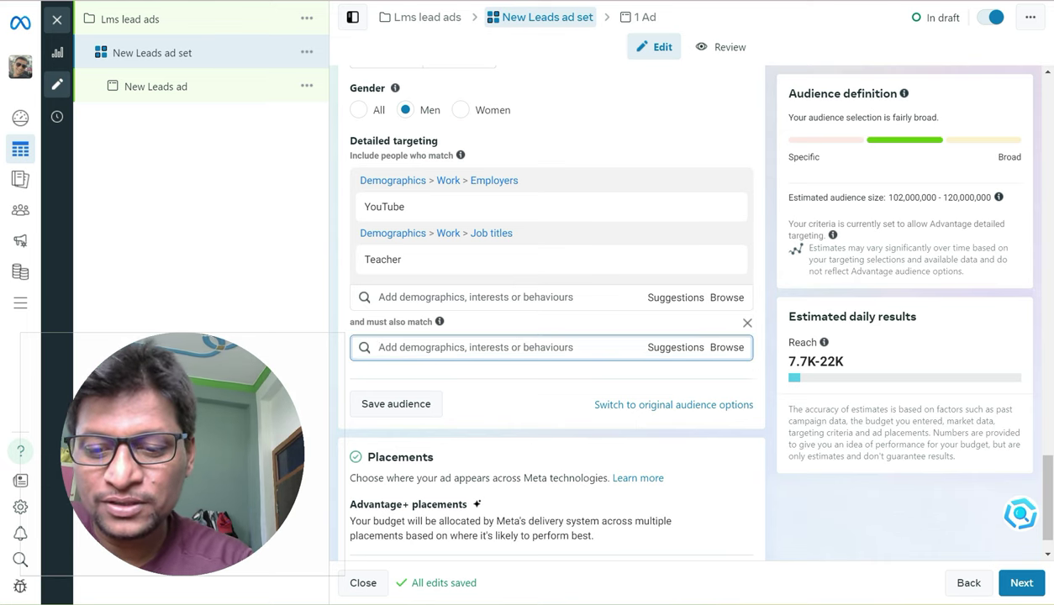
type("welth")
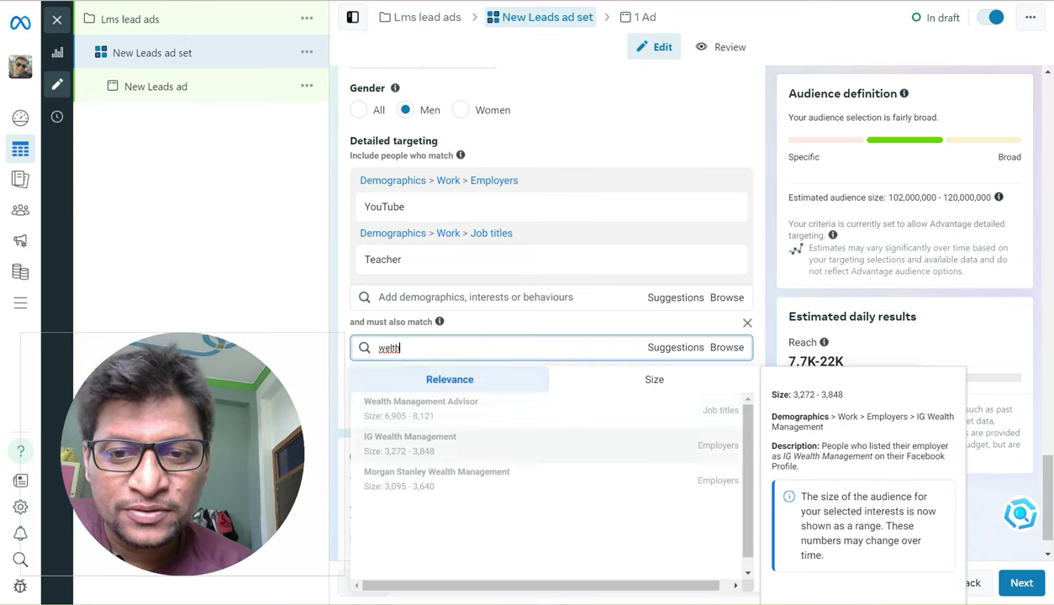
key("ctrl+a")
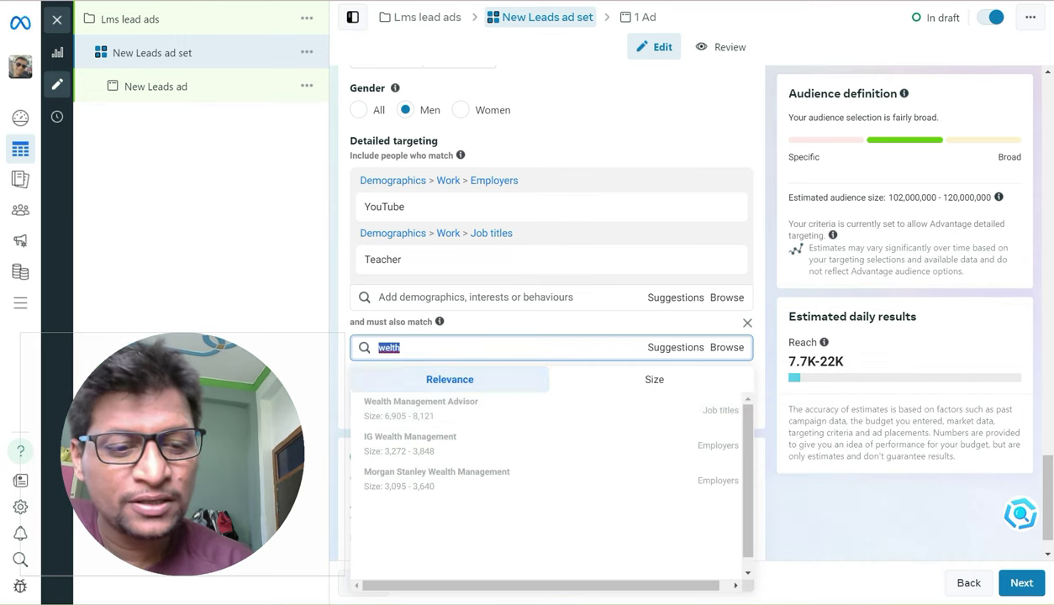
key("BackSpace")
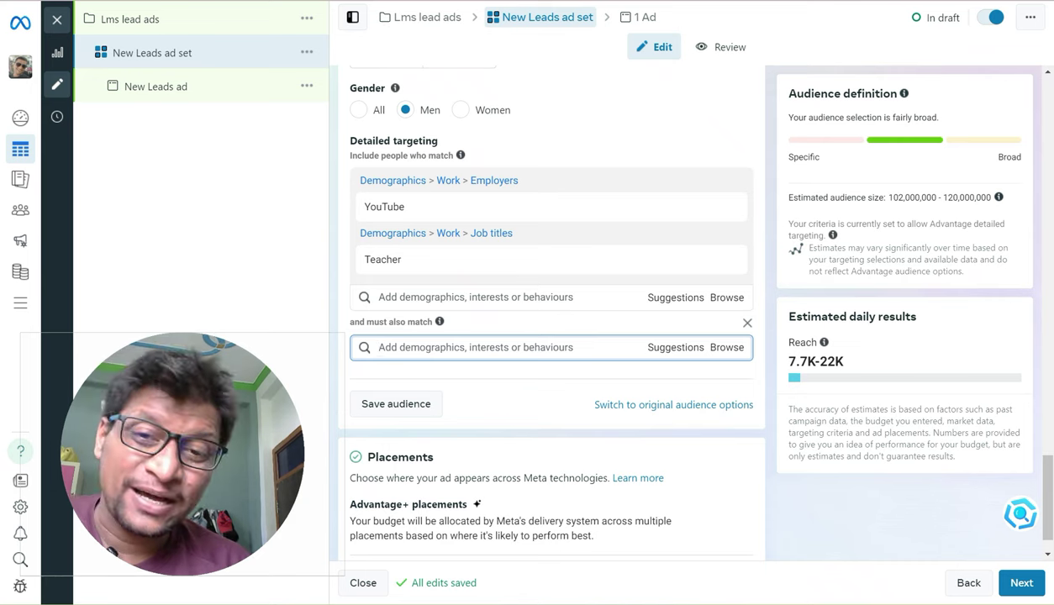
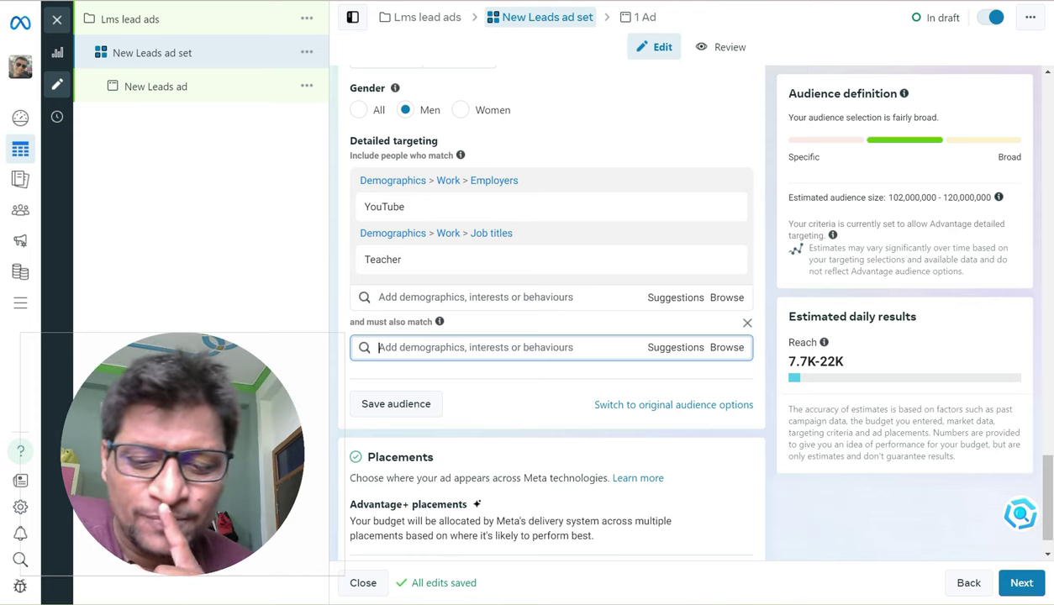
Search the must-also-match condition for "credit card", add the interest Credit cards (credit & lending), and check the estimated audience size
type("c")
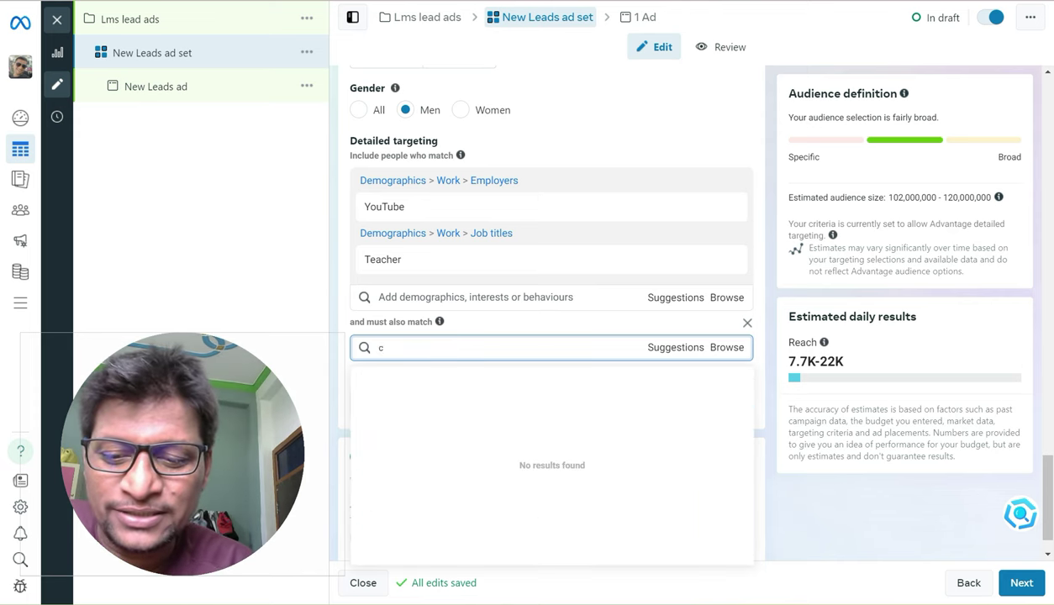
type("redit")
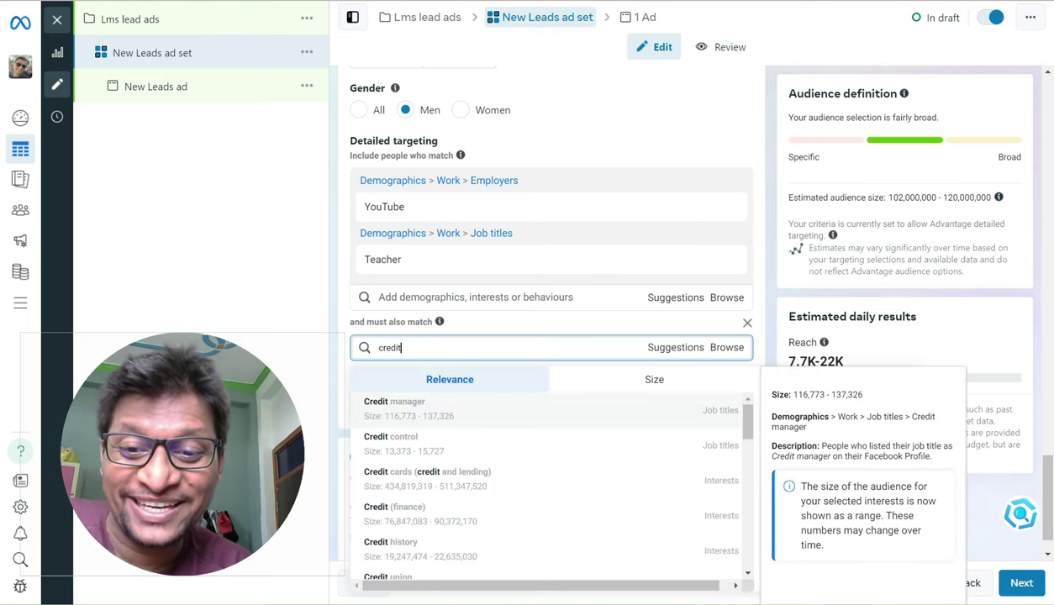
type("card")
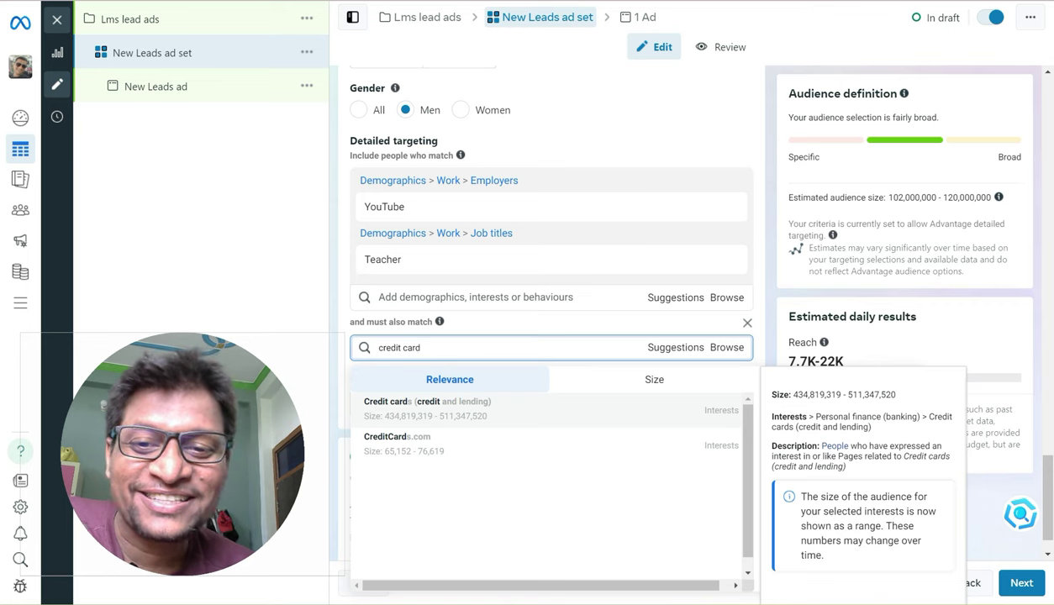
key("Return")
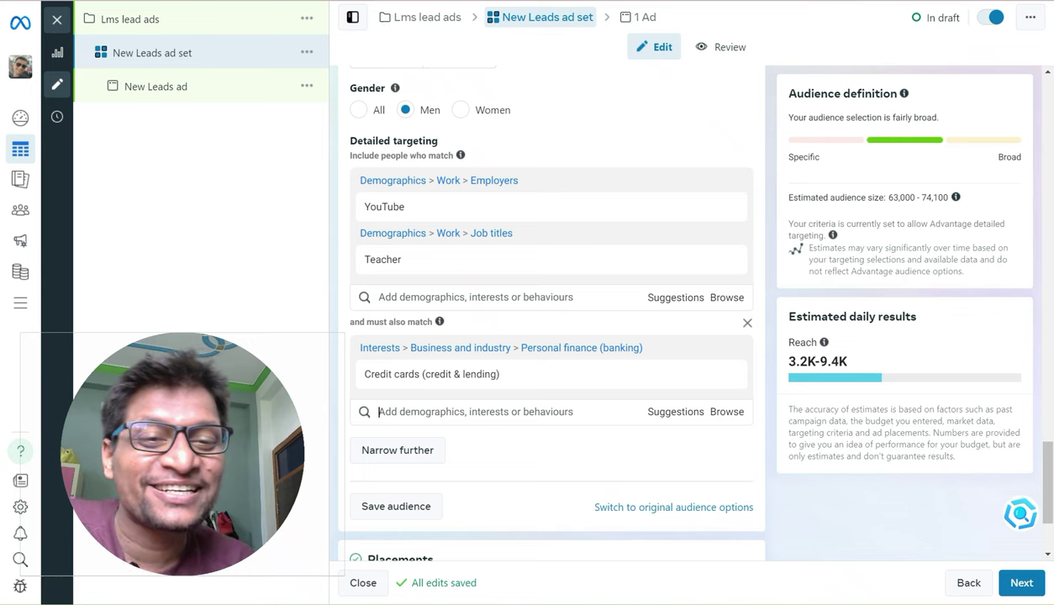
mouse_move(712, 374)
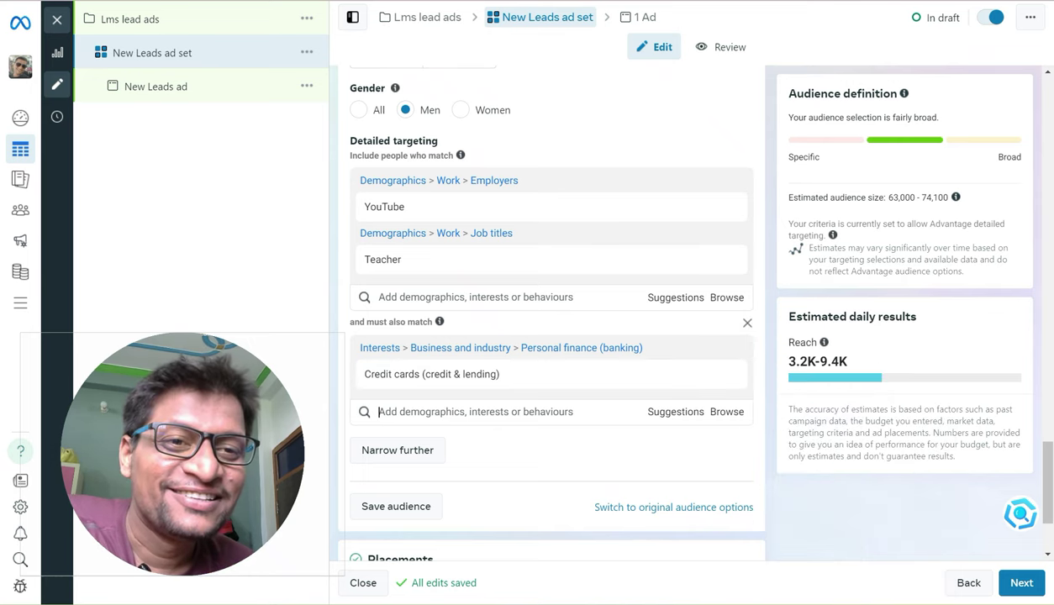
left_click_drag(948, 197, 888, 198)
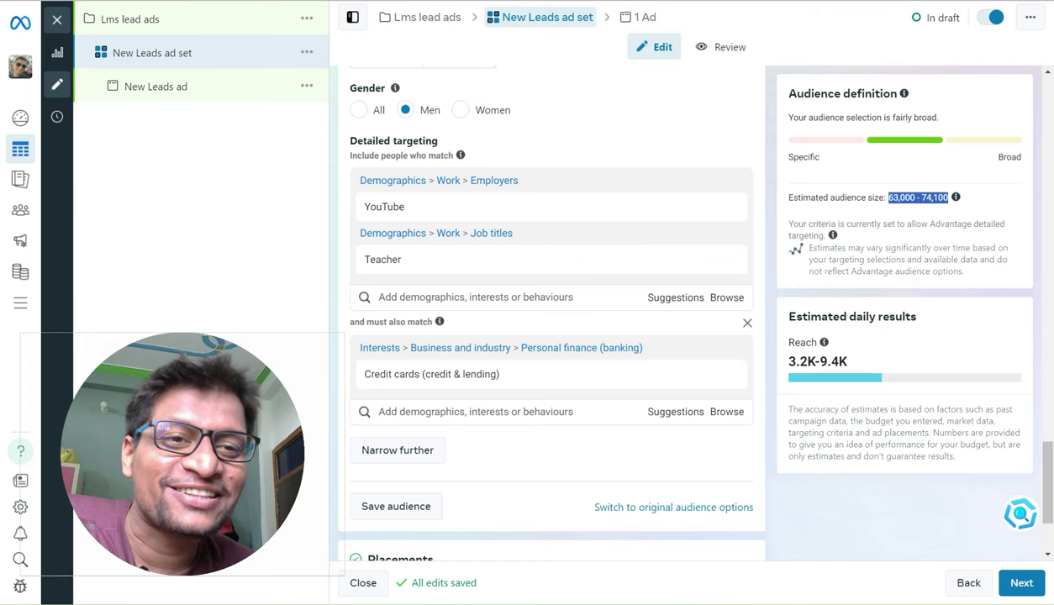
left_click(379, 412)
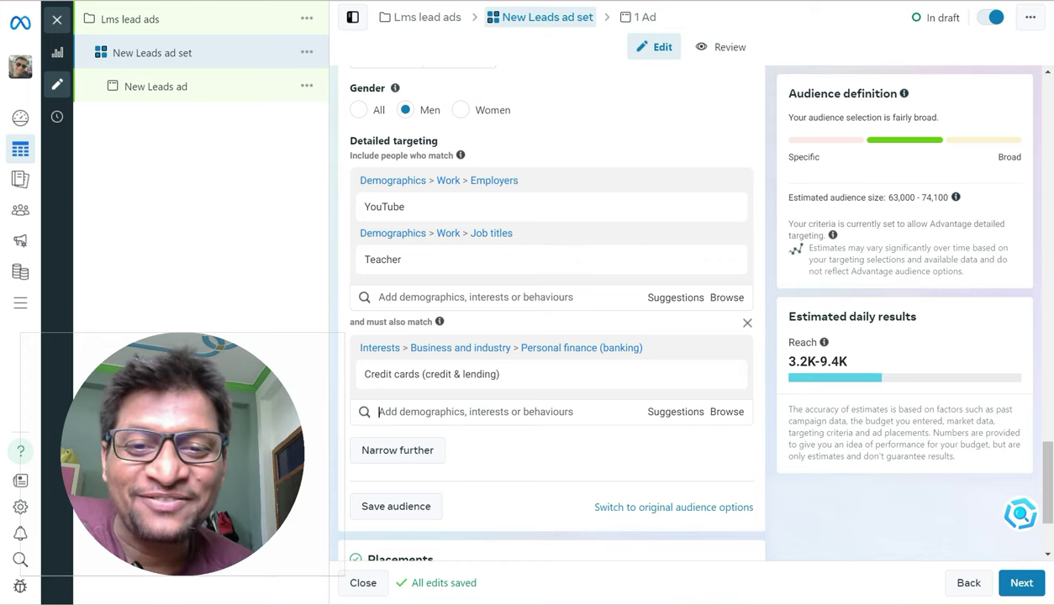
Search the must-also-match condition for "luxar", and replace its credit cards interest with the interests Flipkart and Online shopping (retail)
mouse_move(551, 374)
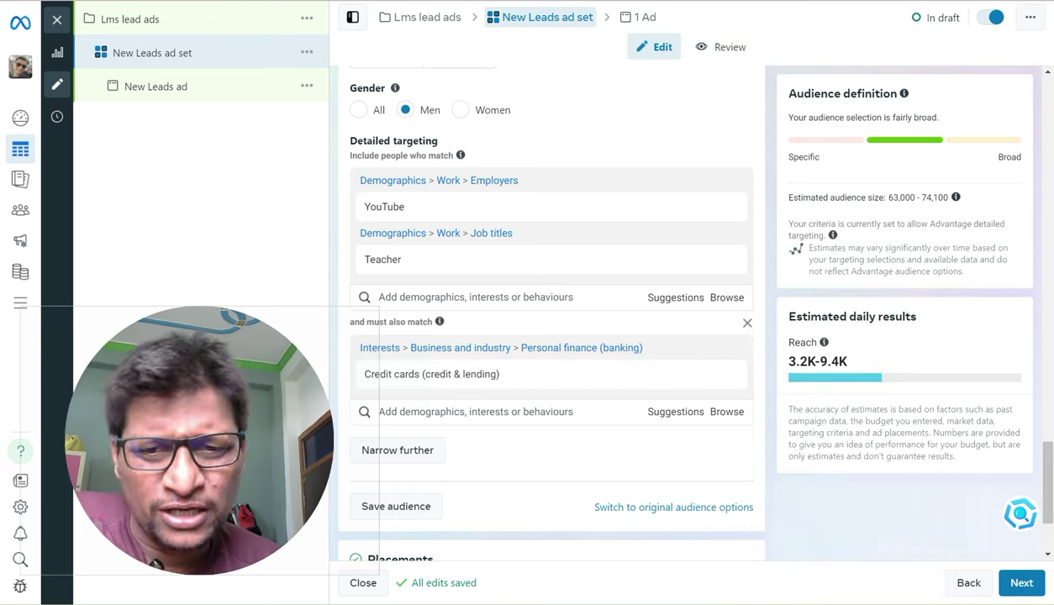
left_click(476, 412)
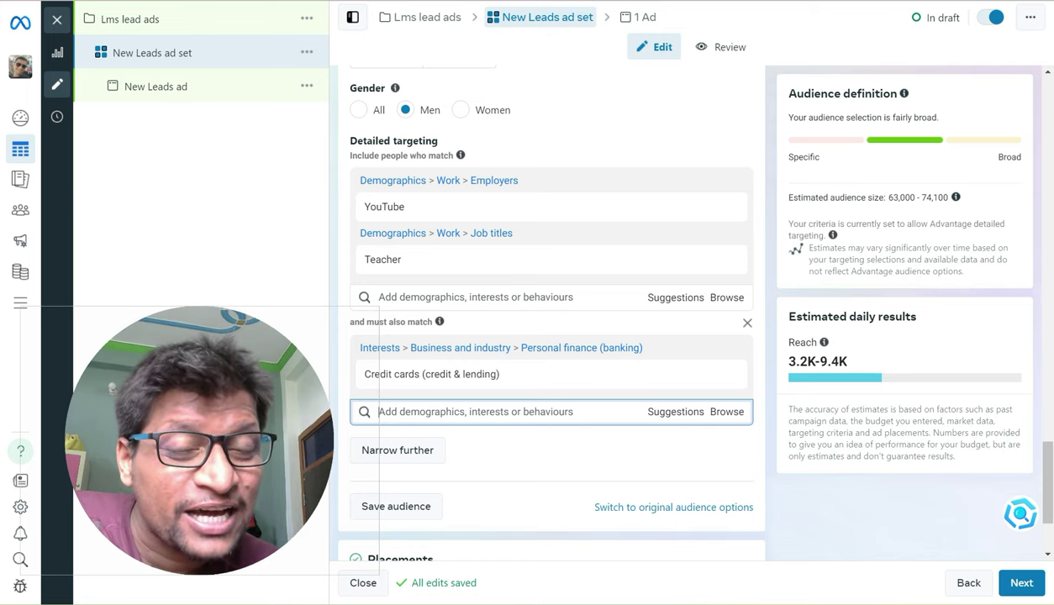
left_click_drag(893, 198, 931, 198)
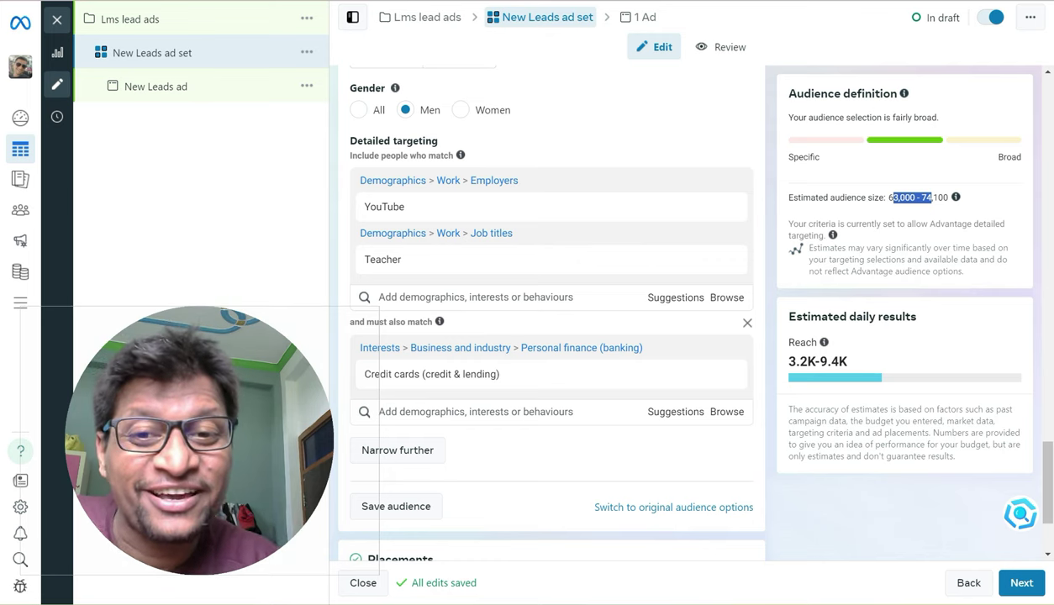
left_click(379, 298)
left_click(379, 412)
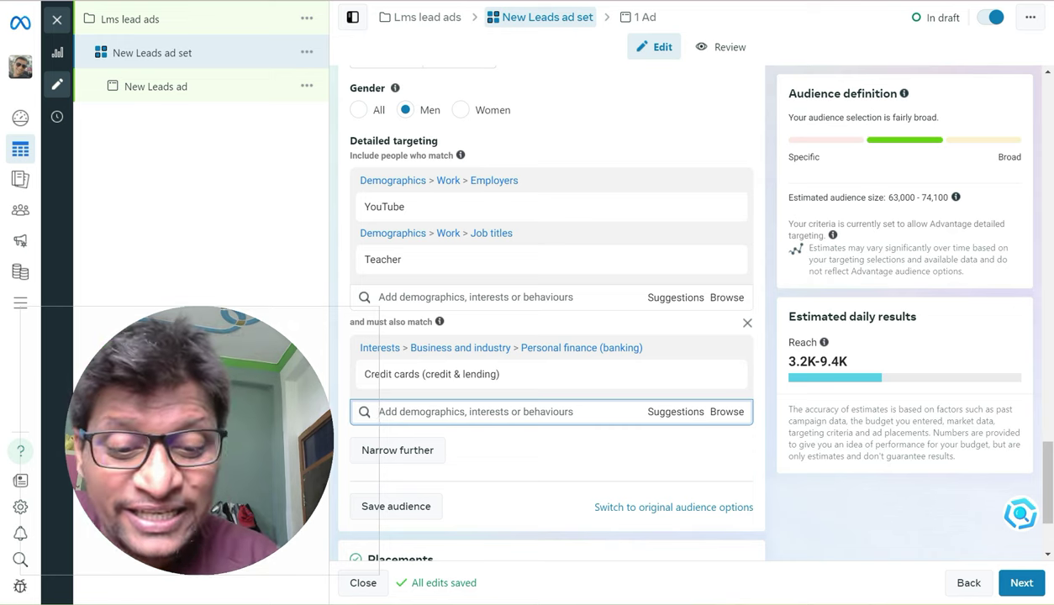
type("luxar")
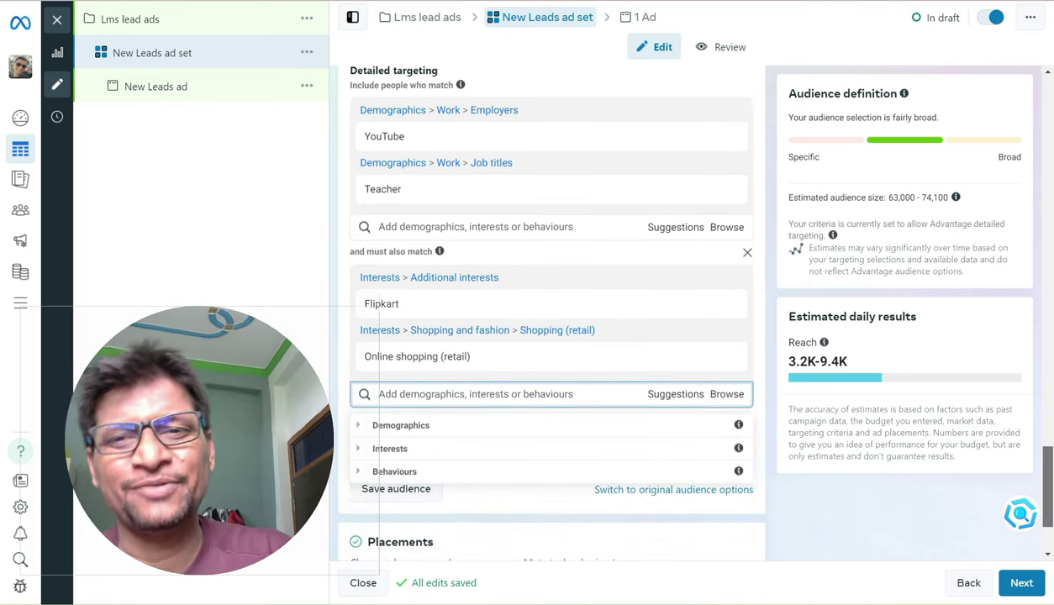
left_click_drag(1047, 487, 1047, 485)
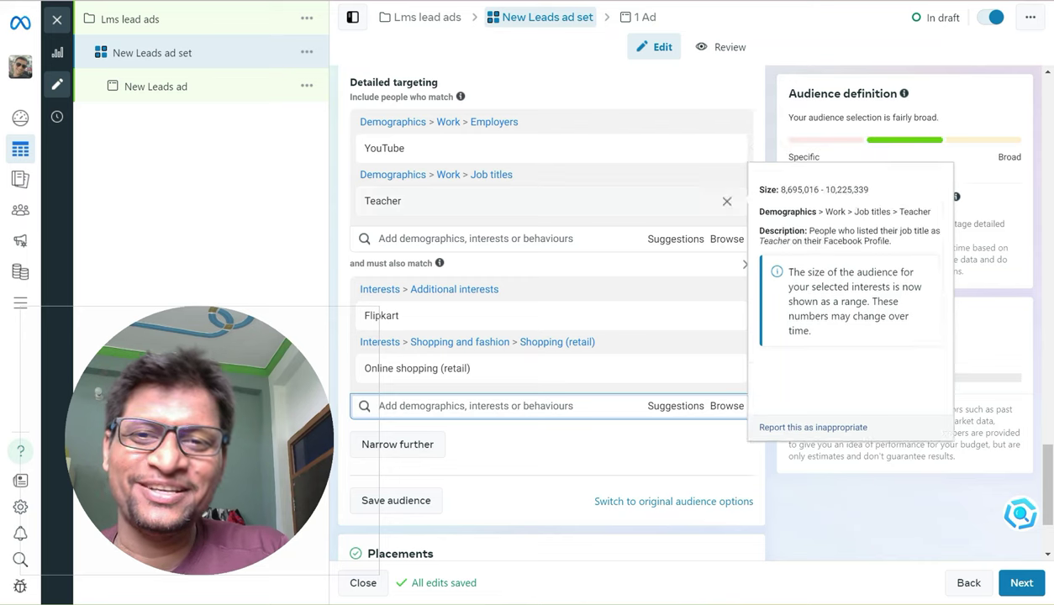
mouse_move(731, 315)
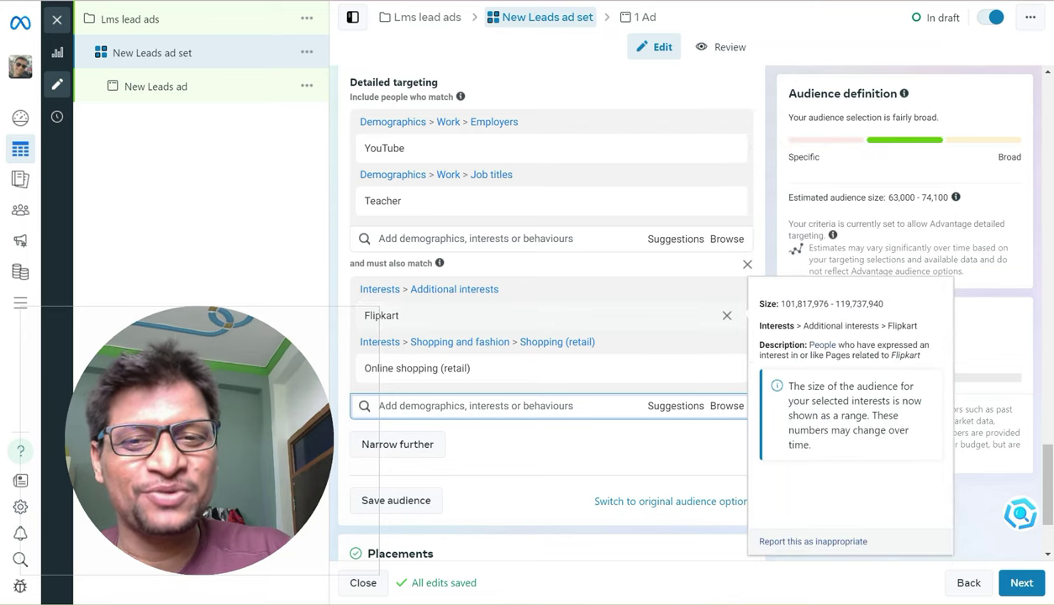
mouse_move(727, 369)
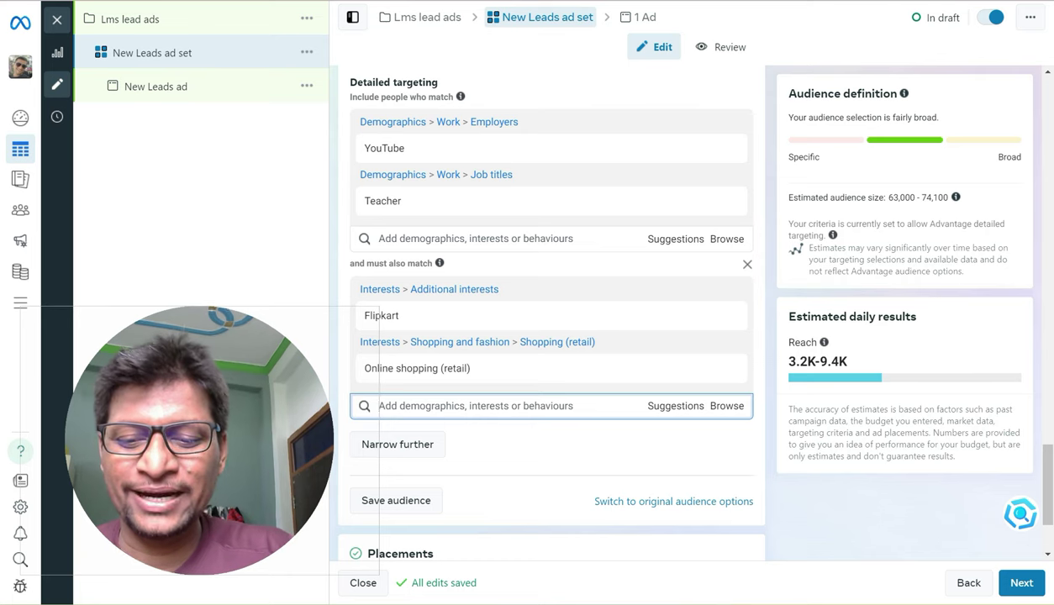
Search the must-also-match condition for "advertising", add the field of study Advertising, and check the estimated audience size
type("adver")
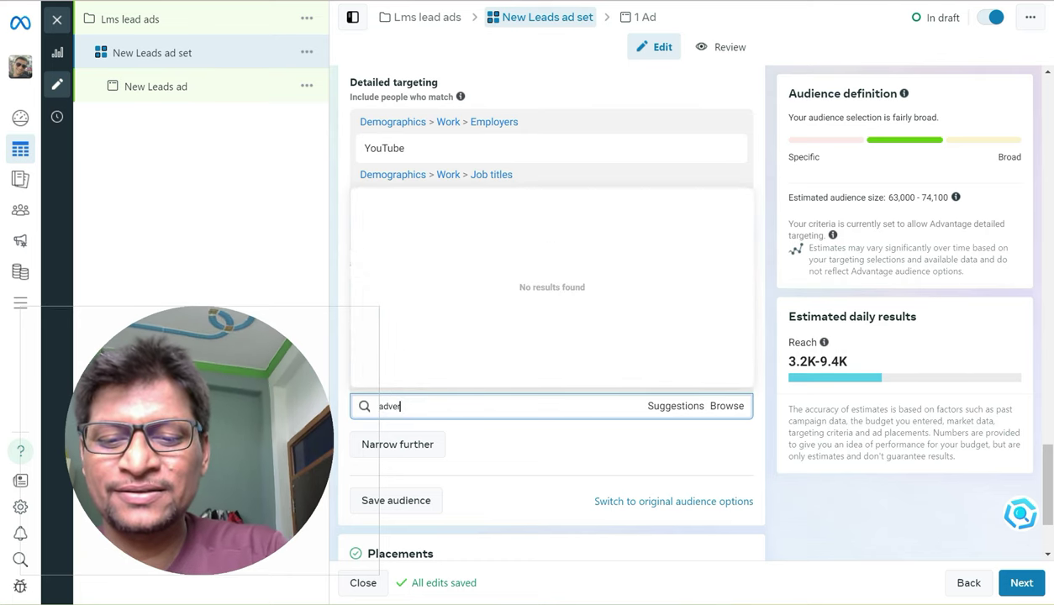
type("tising")
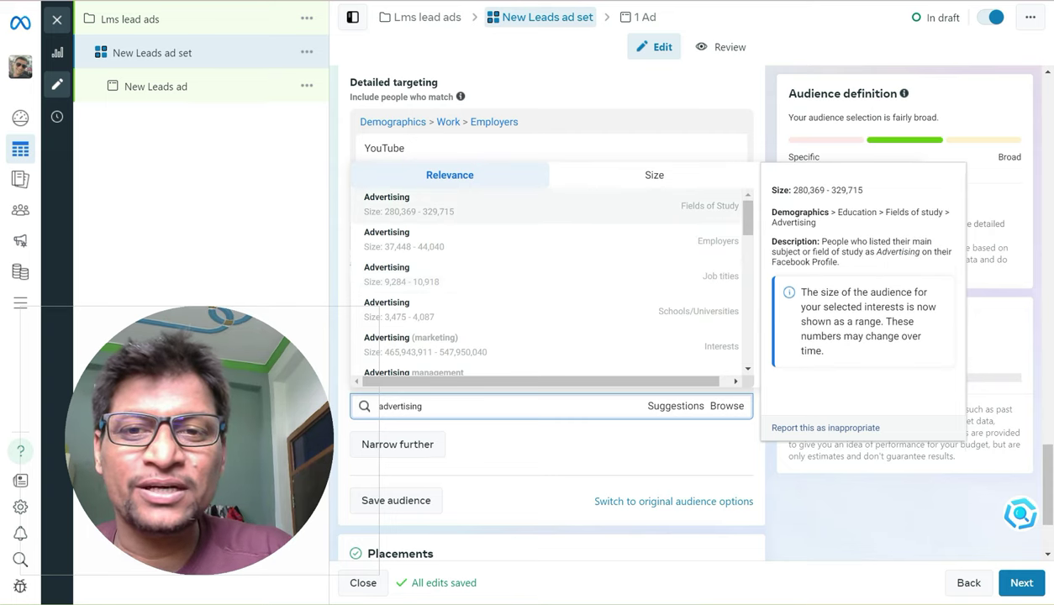
key("Return")
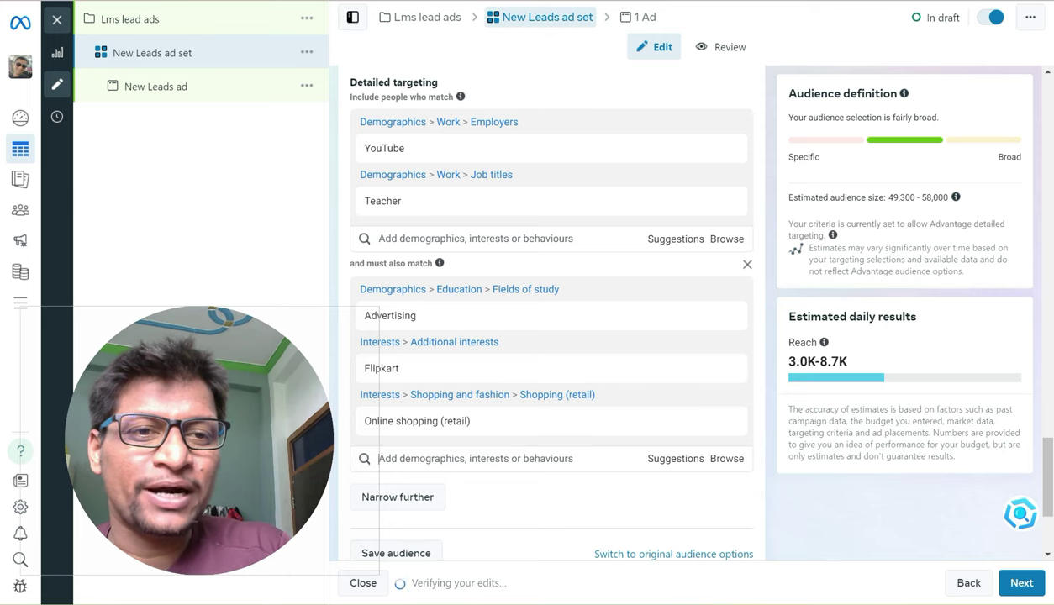
left_click_drag(888, 198, 948, 198)
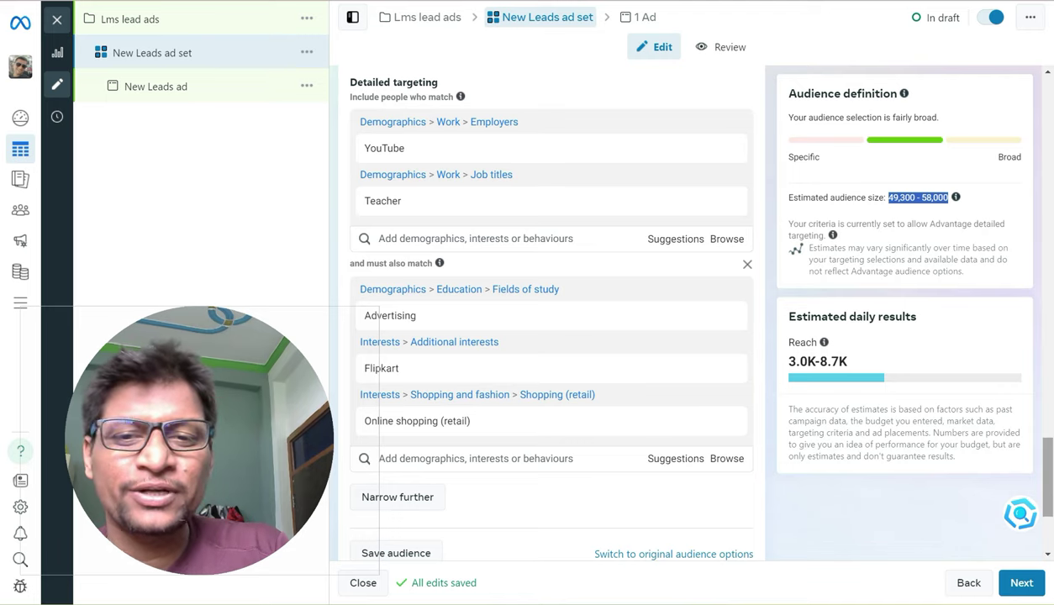
Review the ad set's settings from conversion location to placements and continue to the New Leads ad
scroll(550, 336, "down", 4)
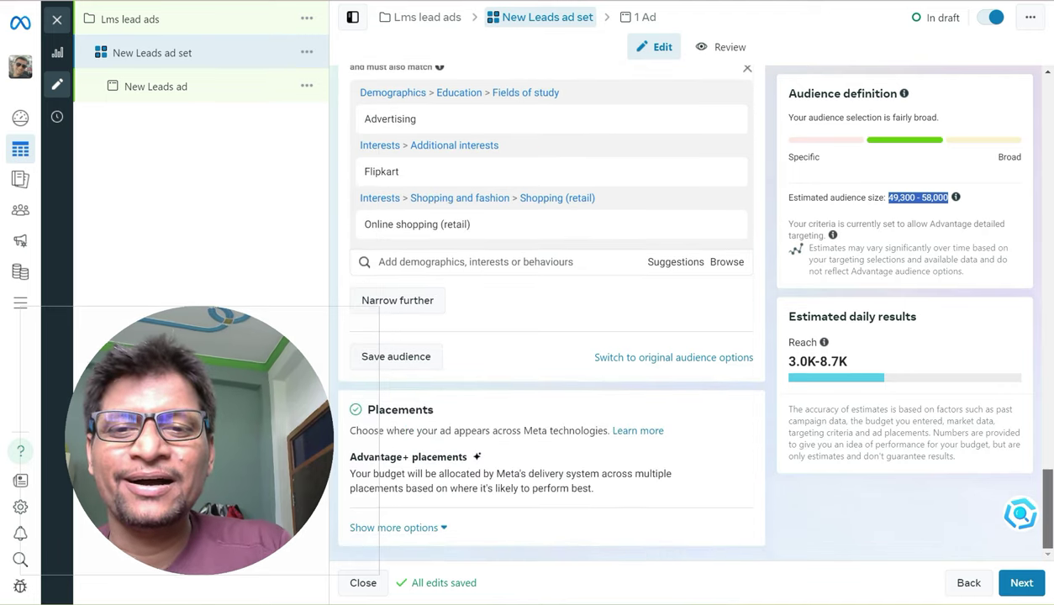
scroll(551, 336, "up", 15)
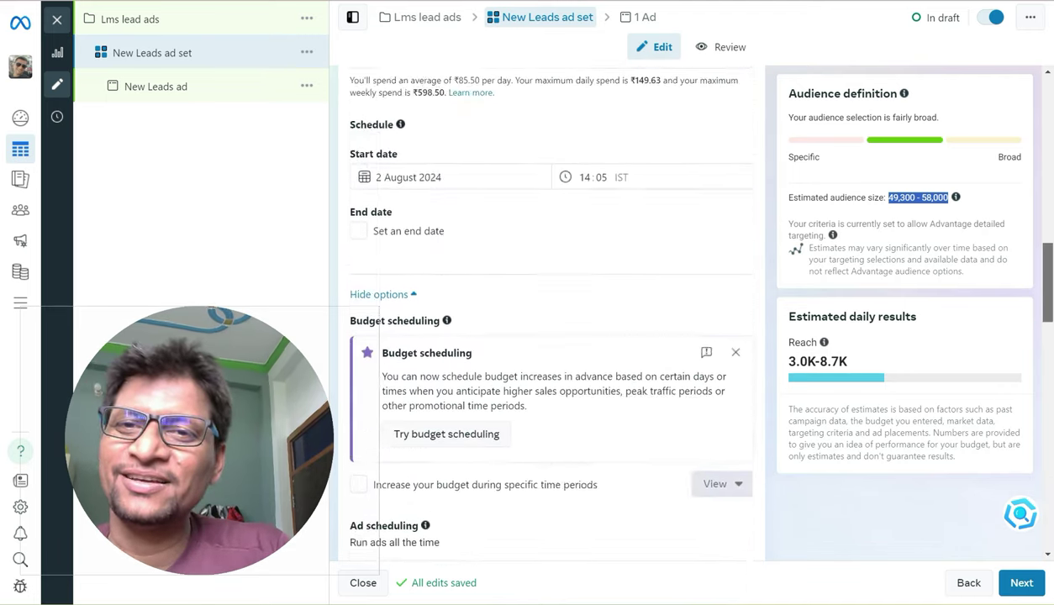
scroll(551, 336, "up", 8)
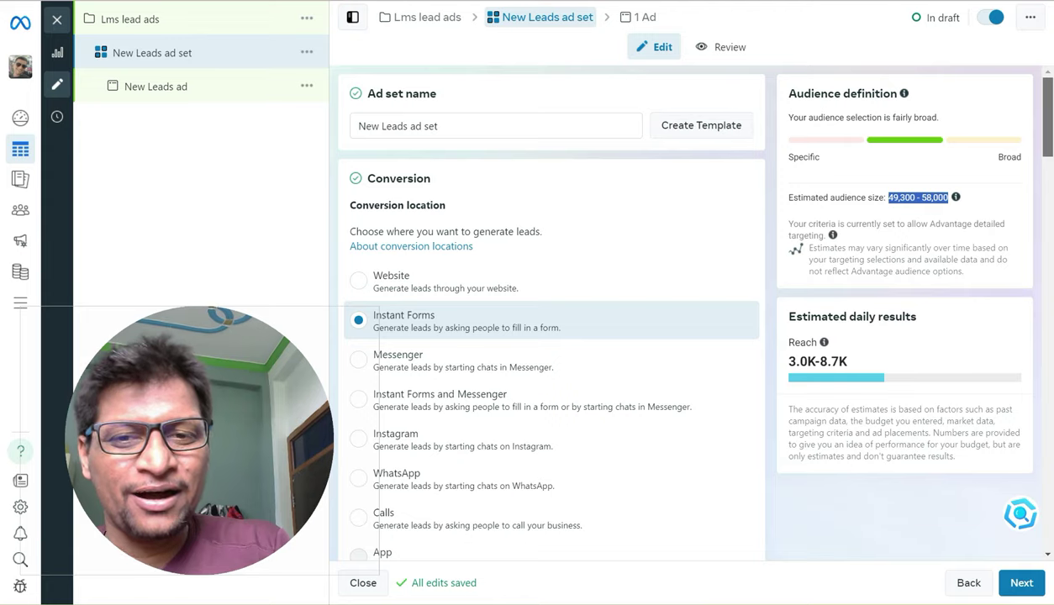
scroll(550, 336, "down", 20)
scroll(551, 336, "down", 15)
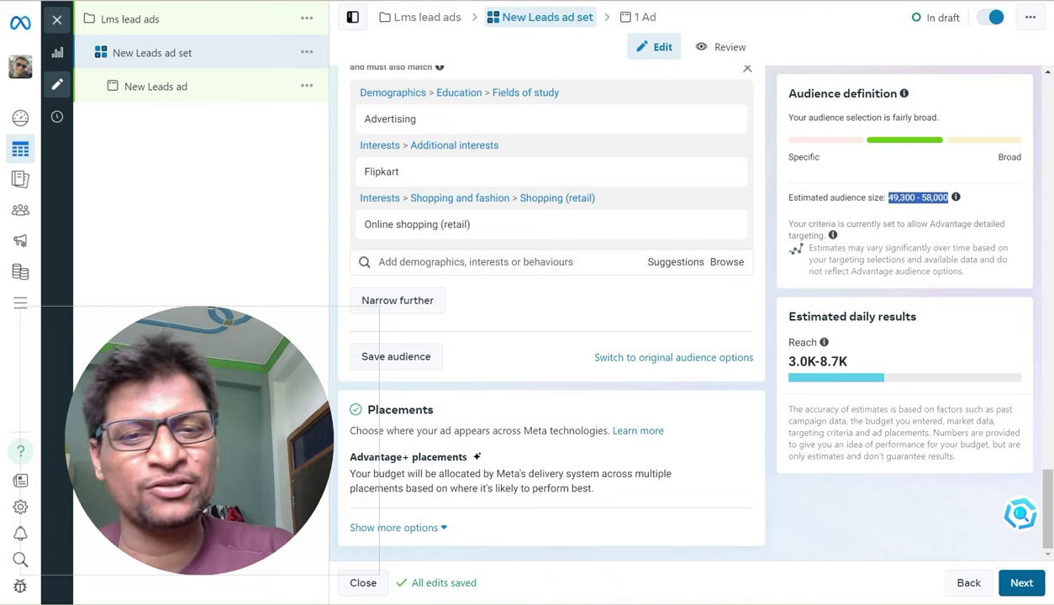
left_click(379, 261)
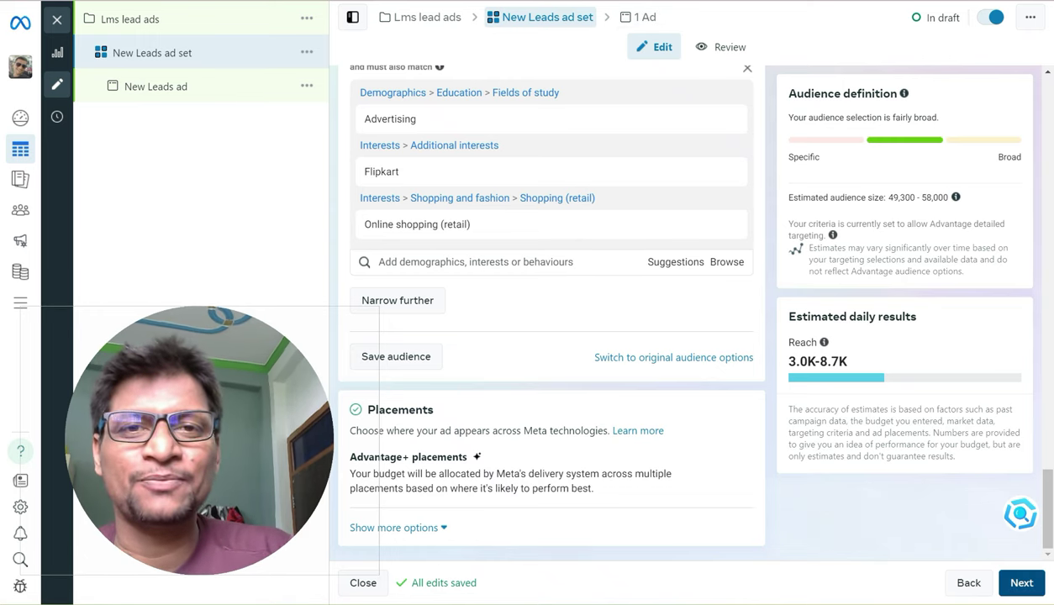
left_click(1020, 582)
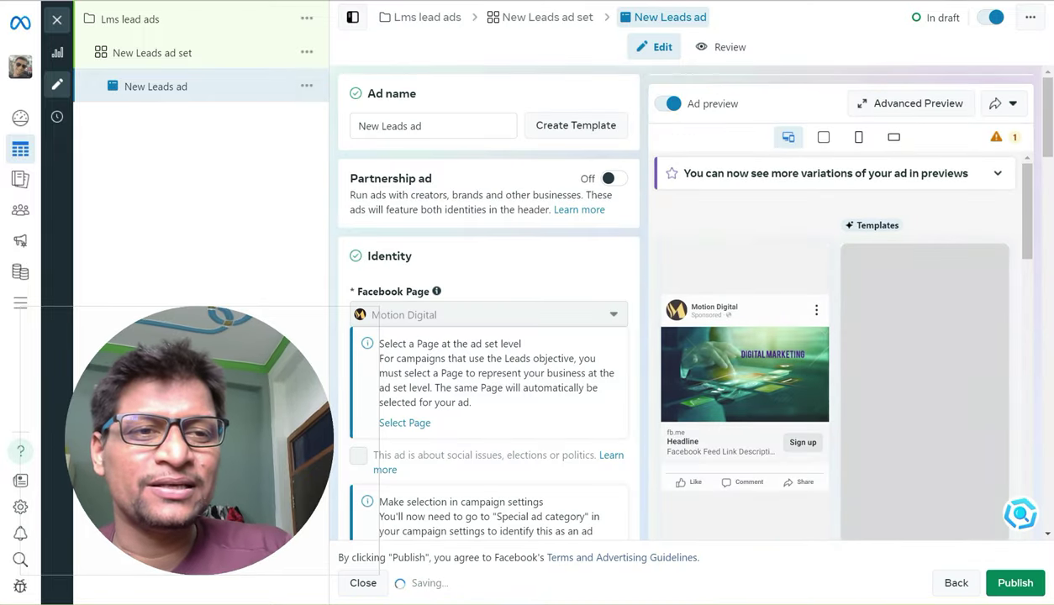
Replace the ad creative's media with the account video LMS VDO.mp4, keeping its full length, original crops and default optimisations
scroll(488, 336, "down", 6)
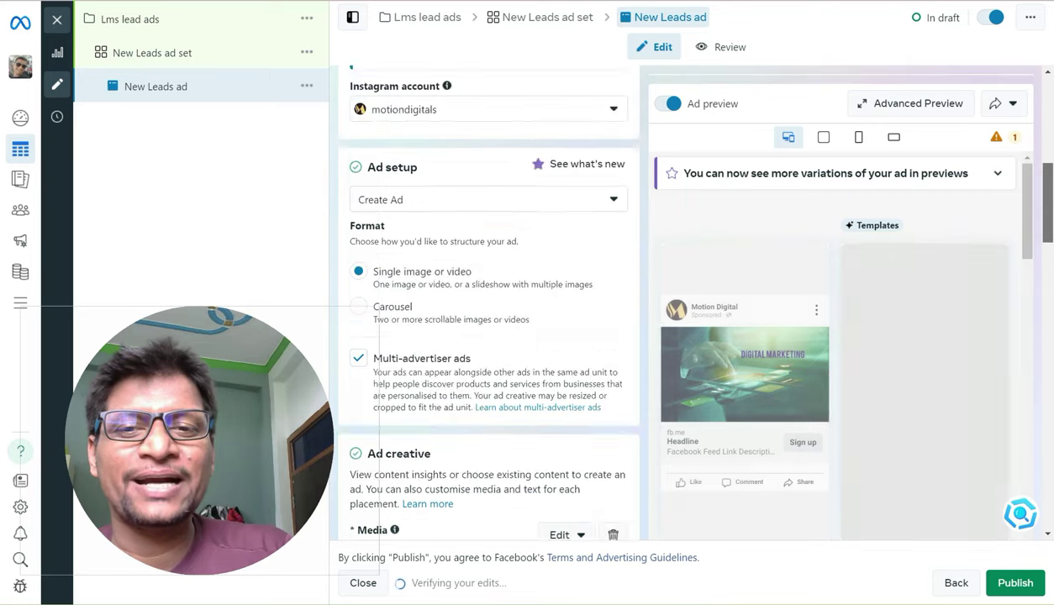
scroll(488, 336, "down", 4)
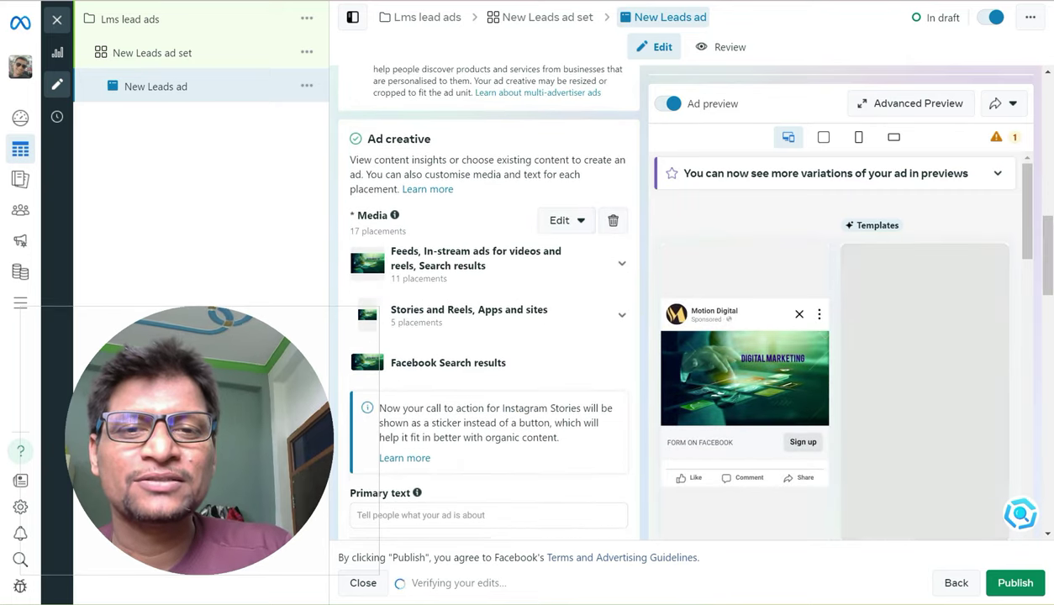
left_click(612, 220)
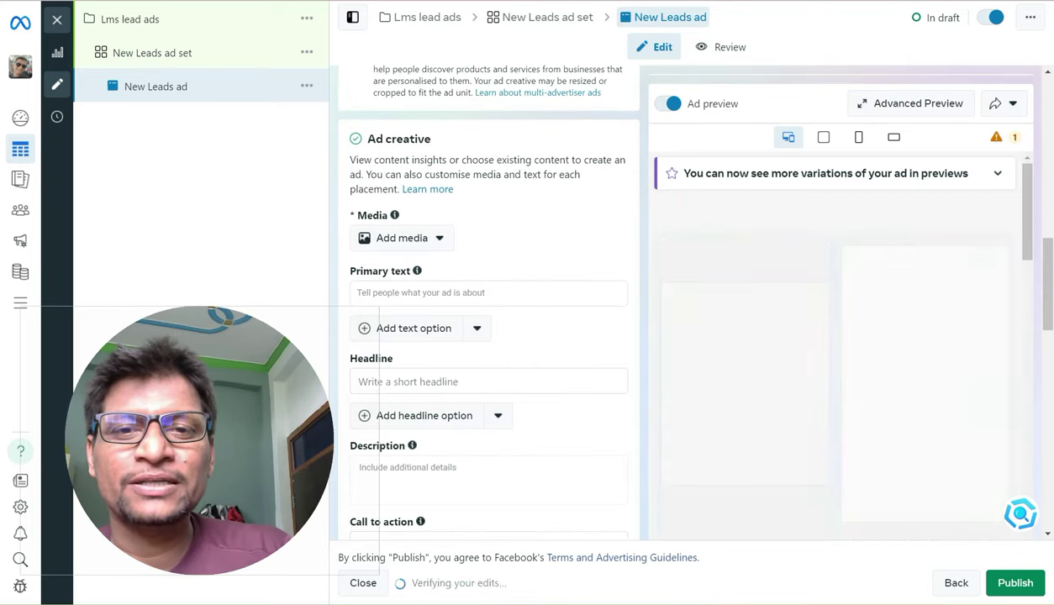
left_click(402, 238)
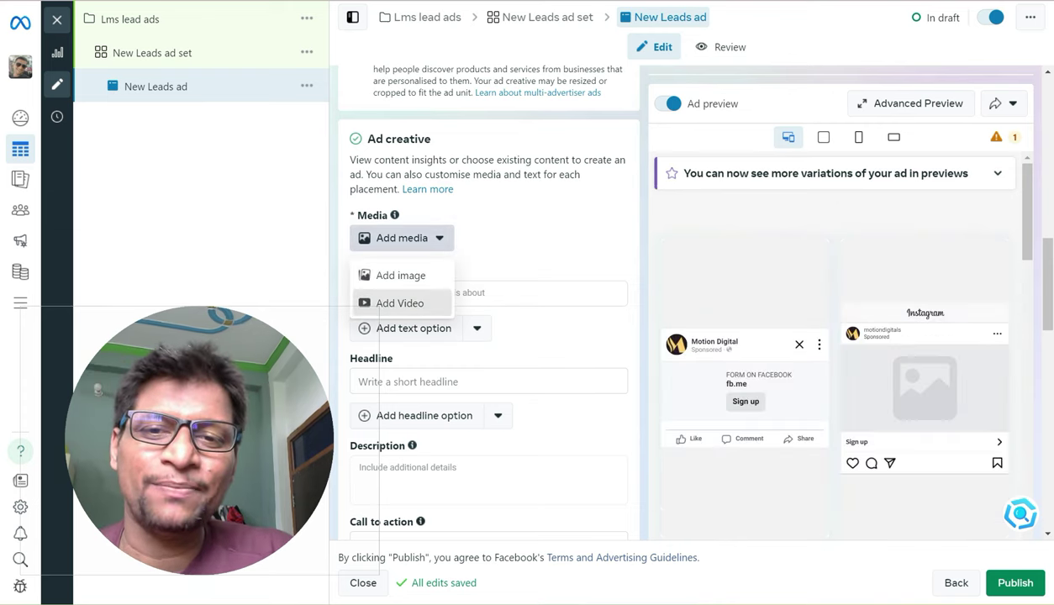
left_click(395, 302)
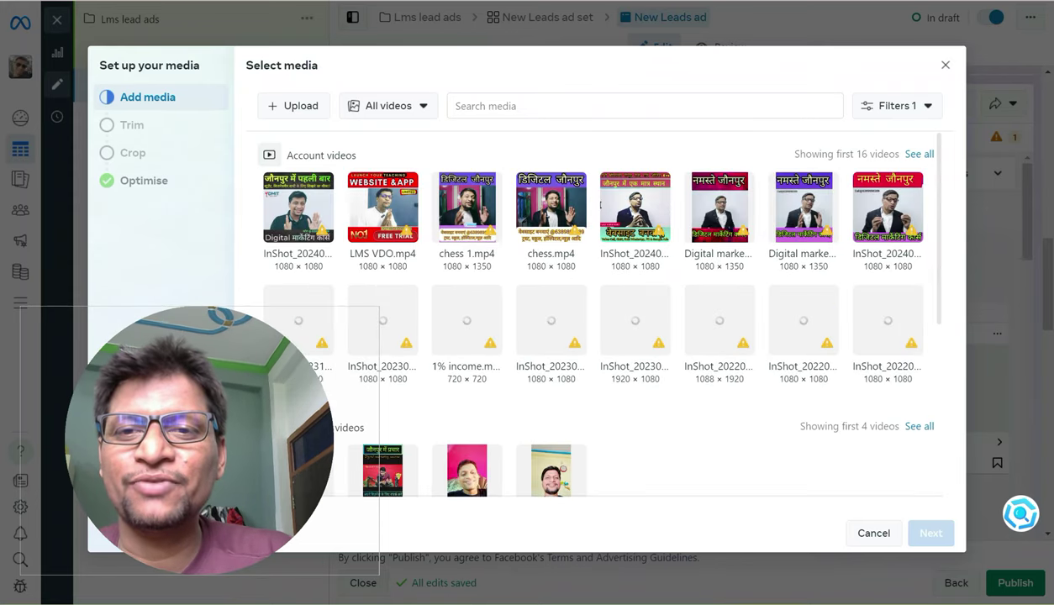
left_click(383, 208)
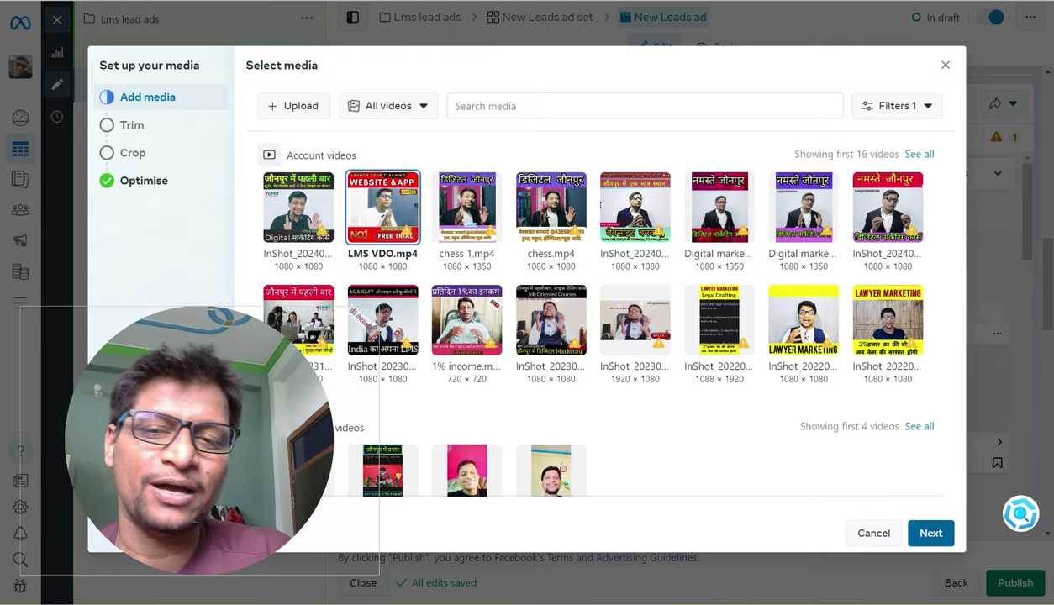
left_click(930, 532)
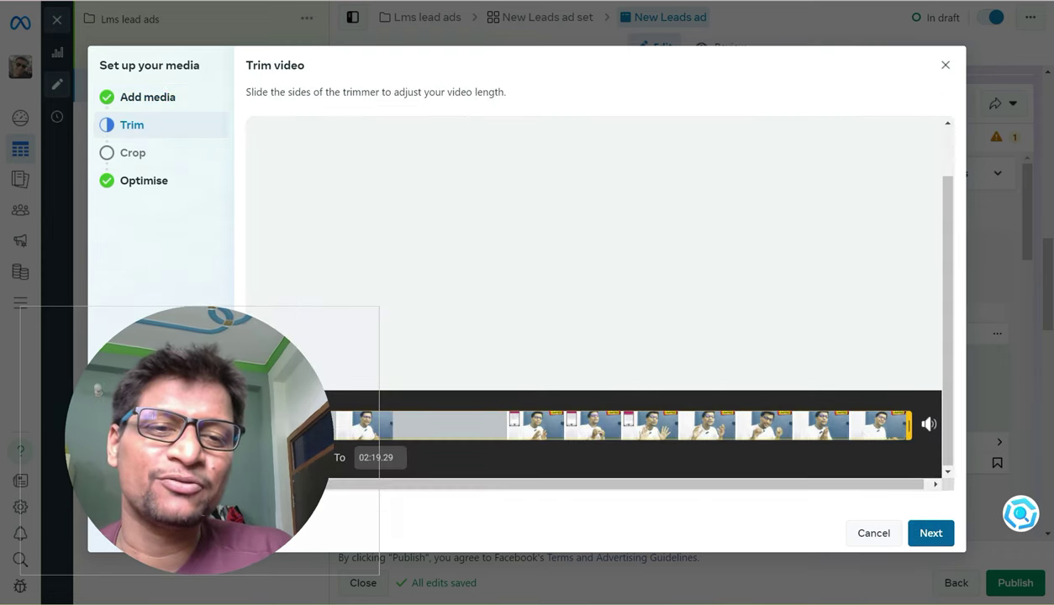
left_click(930, 533)
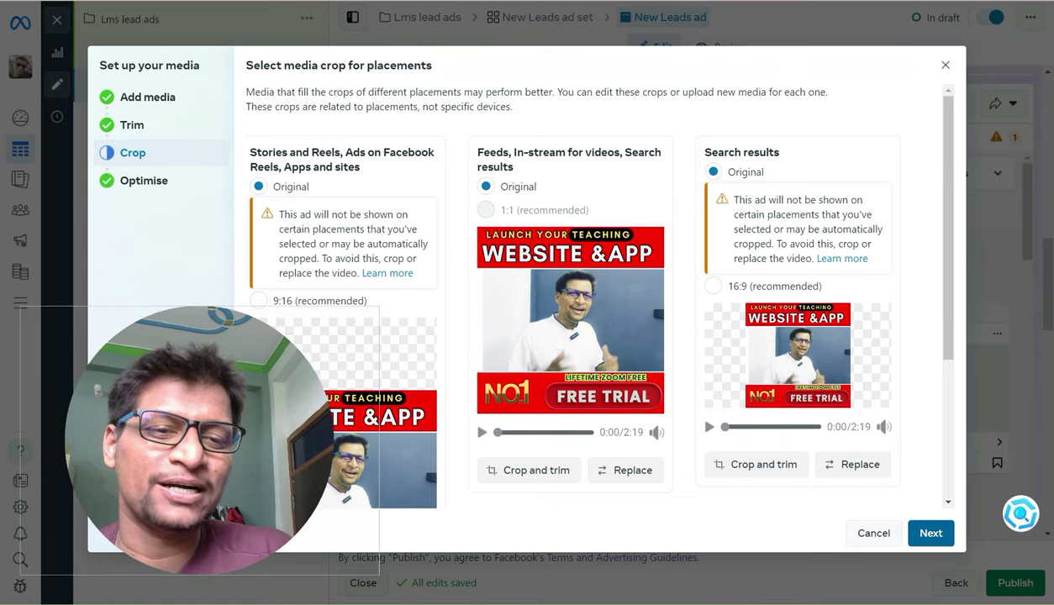
left_click(931, 533)
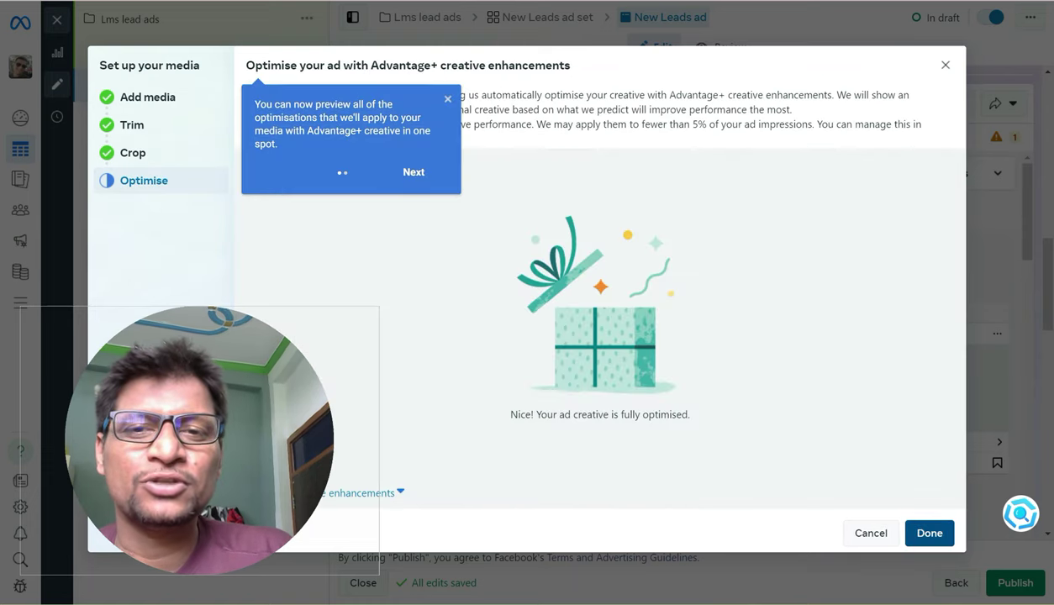
key("Return")
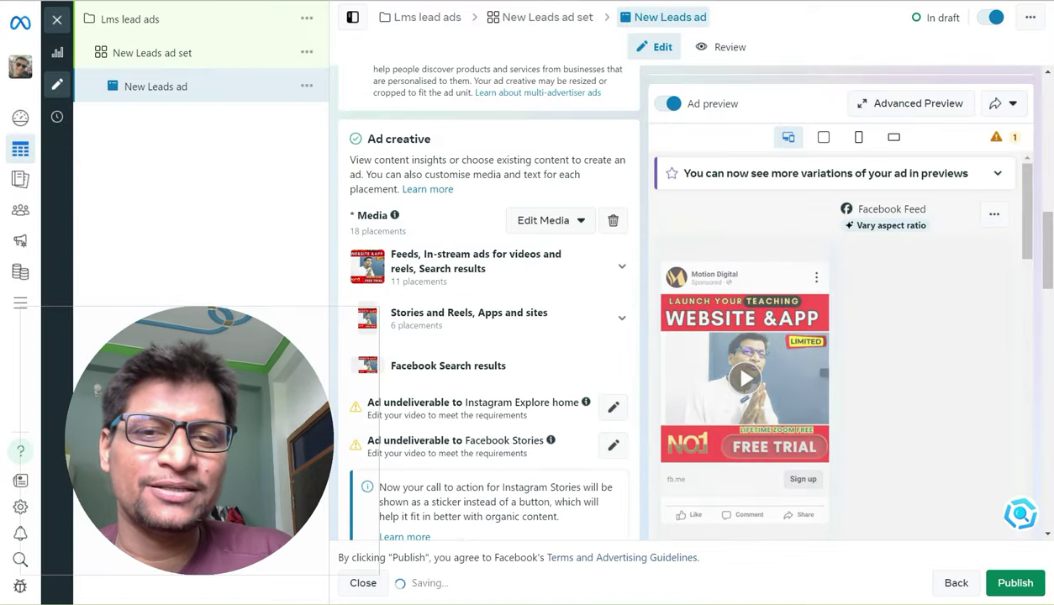
Examine the ad previews for the placements and look through the ad's text, instant form, tracking, setup and identity settings
left_click_drag(1026, 212, 1026, 278)
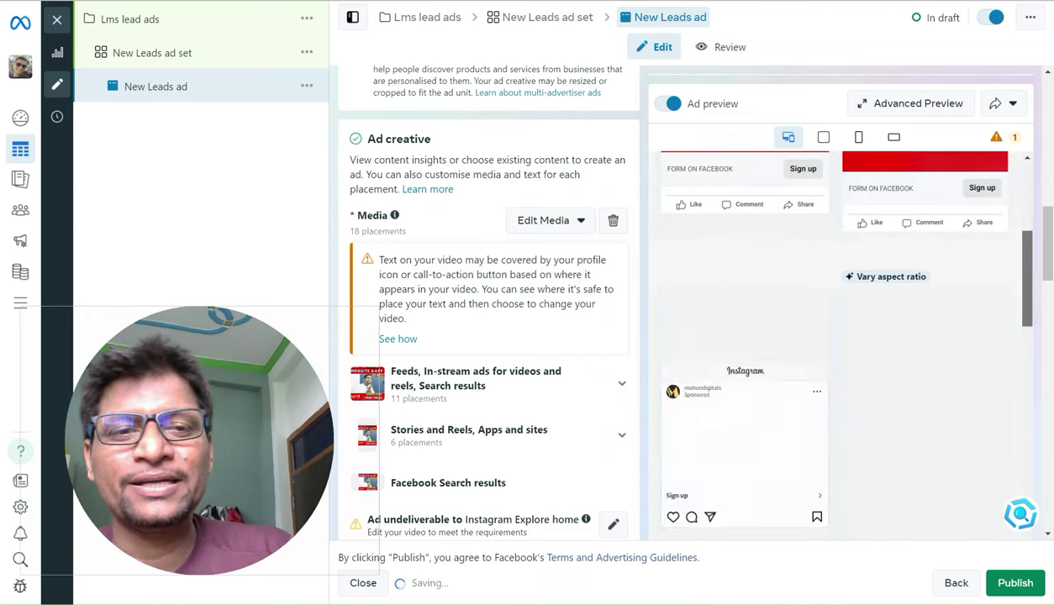
scroll(488, 337, "down", 12)
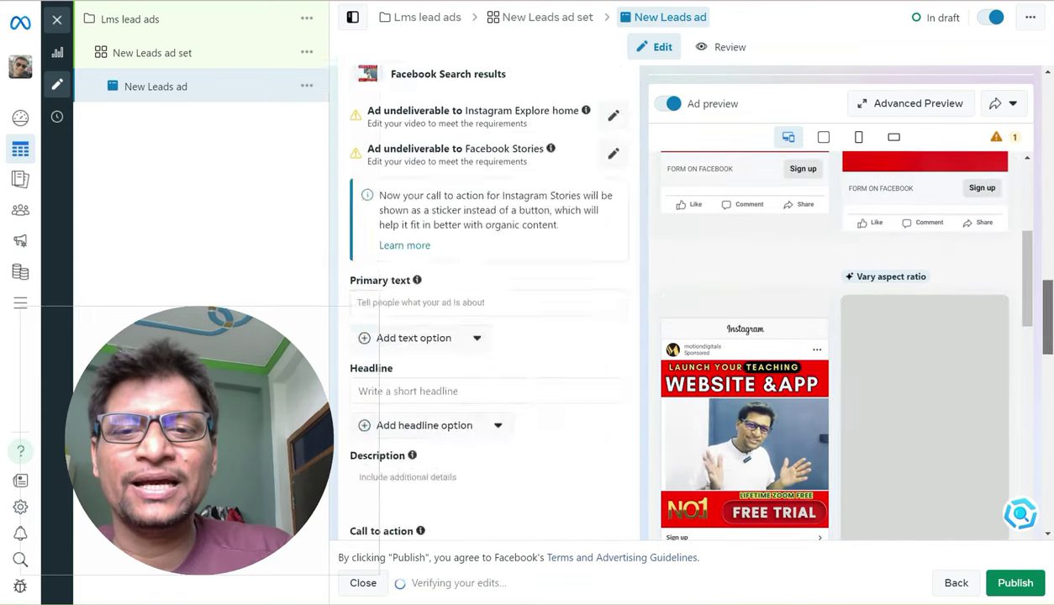
left_click_drag(1047, 435, 1047, 373)
scroll(488, 336, "down", 5)
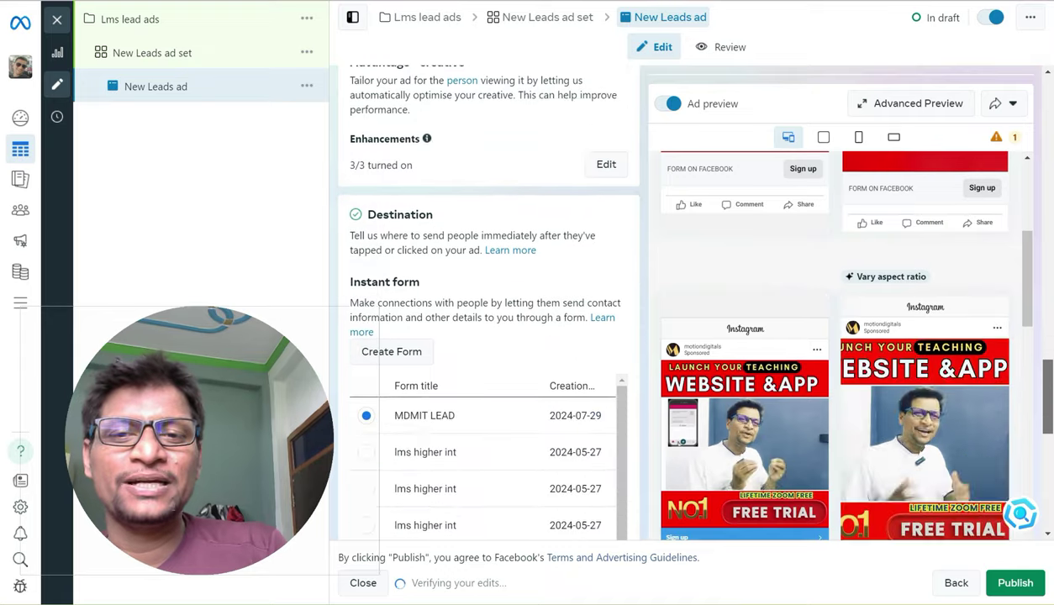
scroll(487, 336, "down", 4)
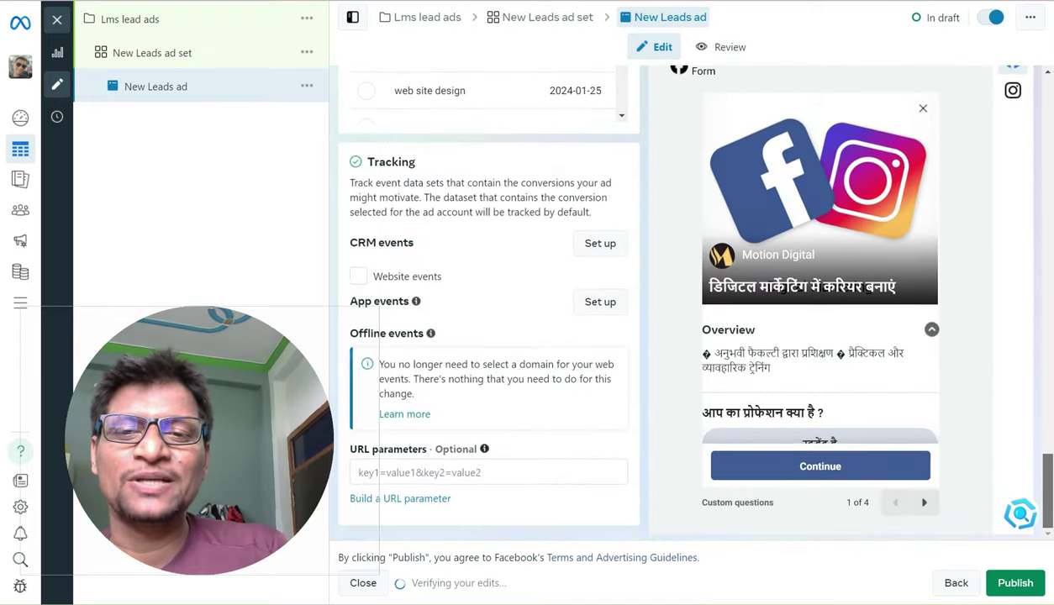
scroll(488, 336, "up", 7)
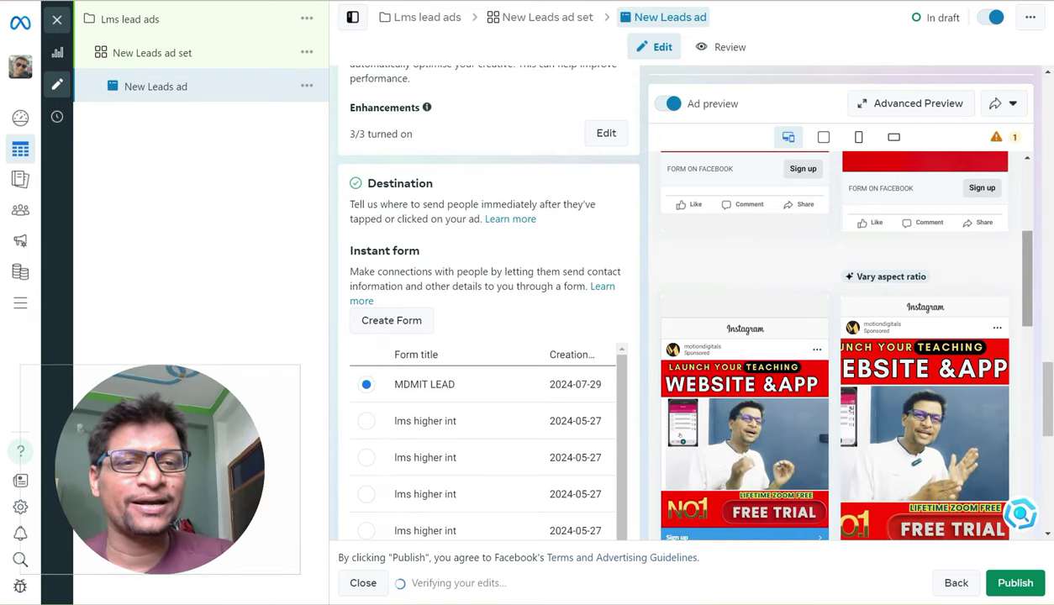
scroll(836, 344, "up", 1)
scroll(836, 344, "up", 3)
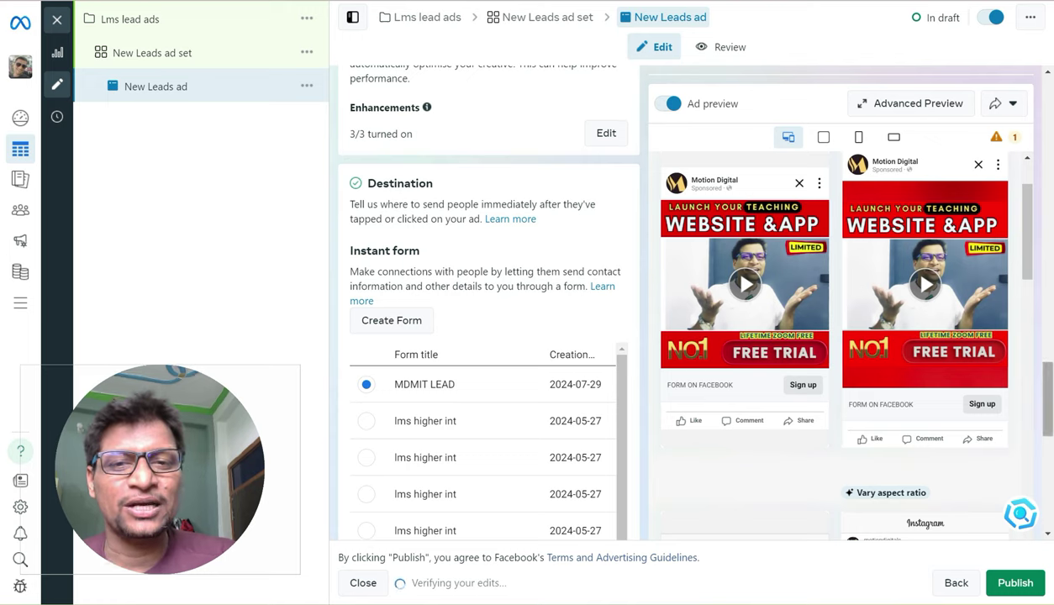
scroll(484, 337, "up", 15)
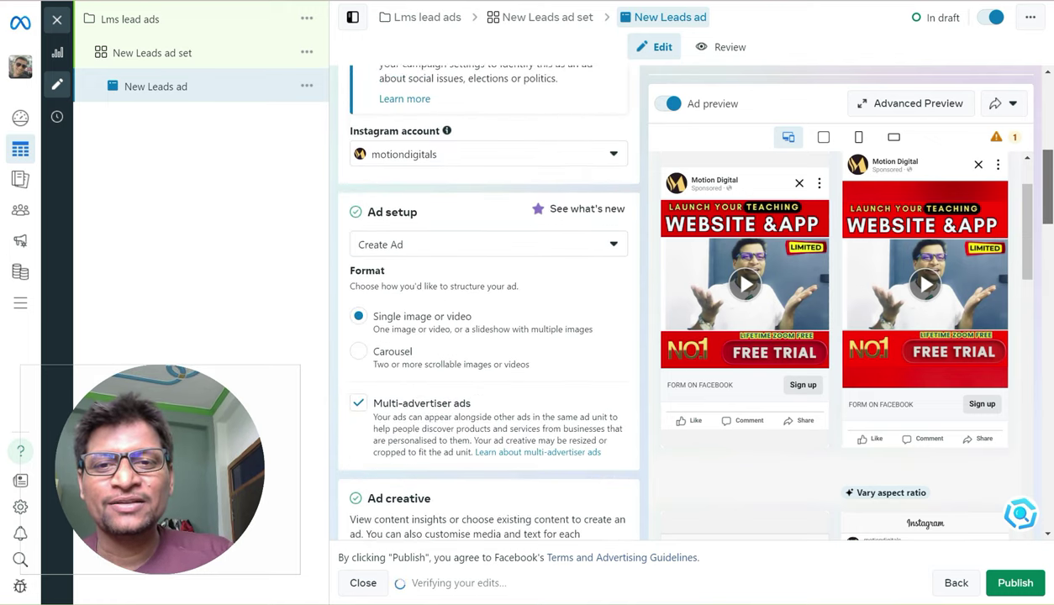
scroll(483, 336, "up", 6)
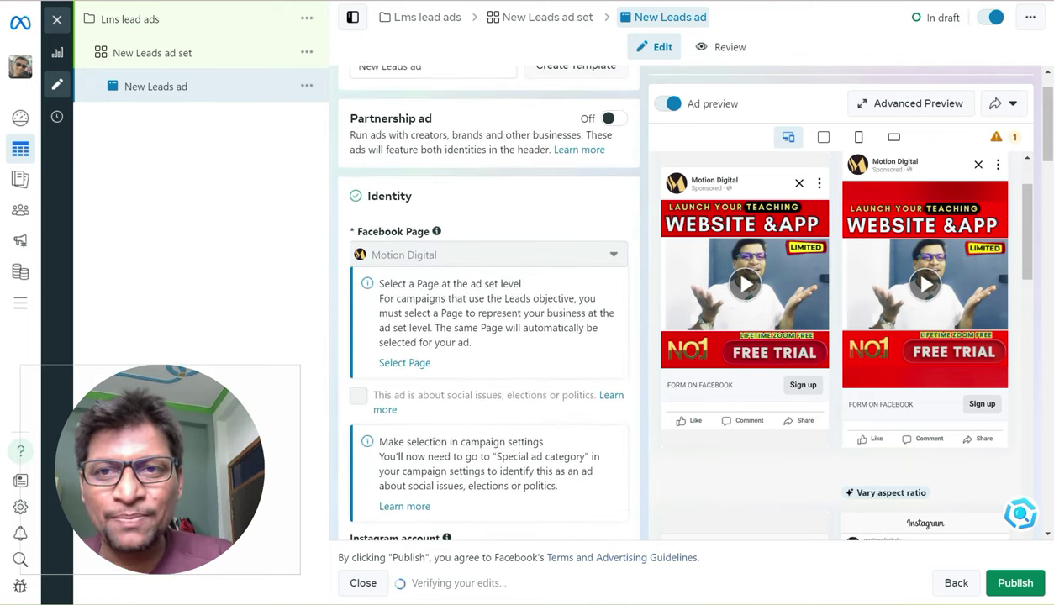
Copy the highlighted Hindi text of Ad Copy 1 from the ChatGPT conversation and return to the ad in Meta Ads Manager
key("ctrl+Tab")
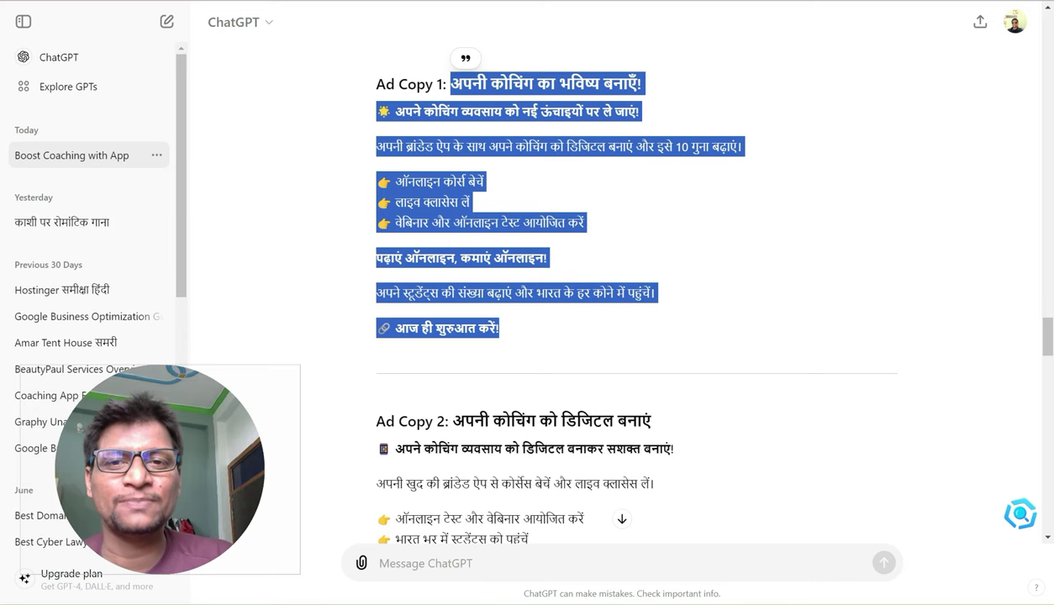
right_click(462, 148)
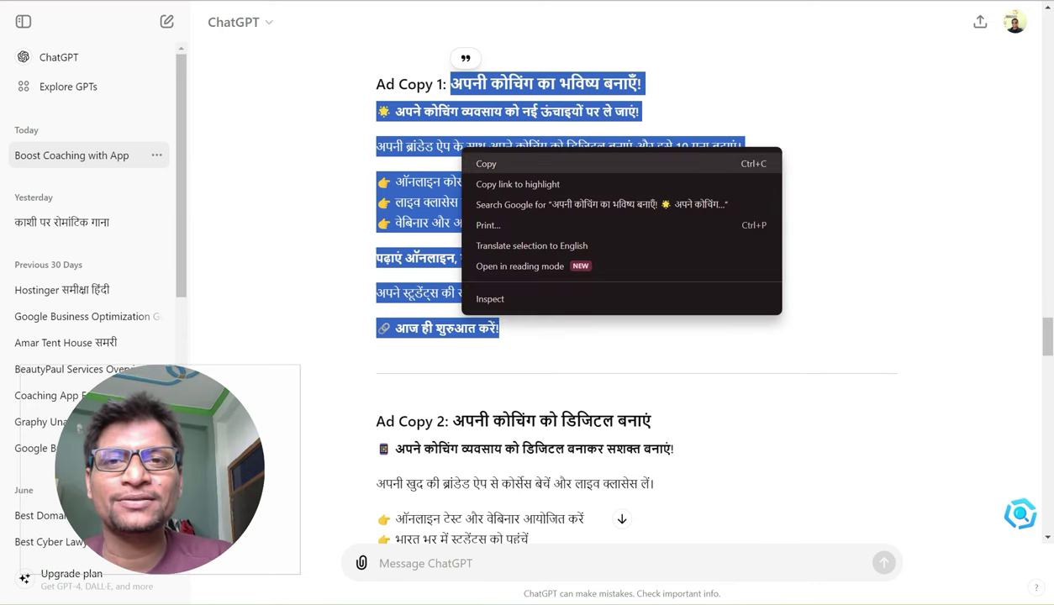
left_click(485, 163)
key("alt+Tab")
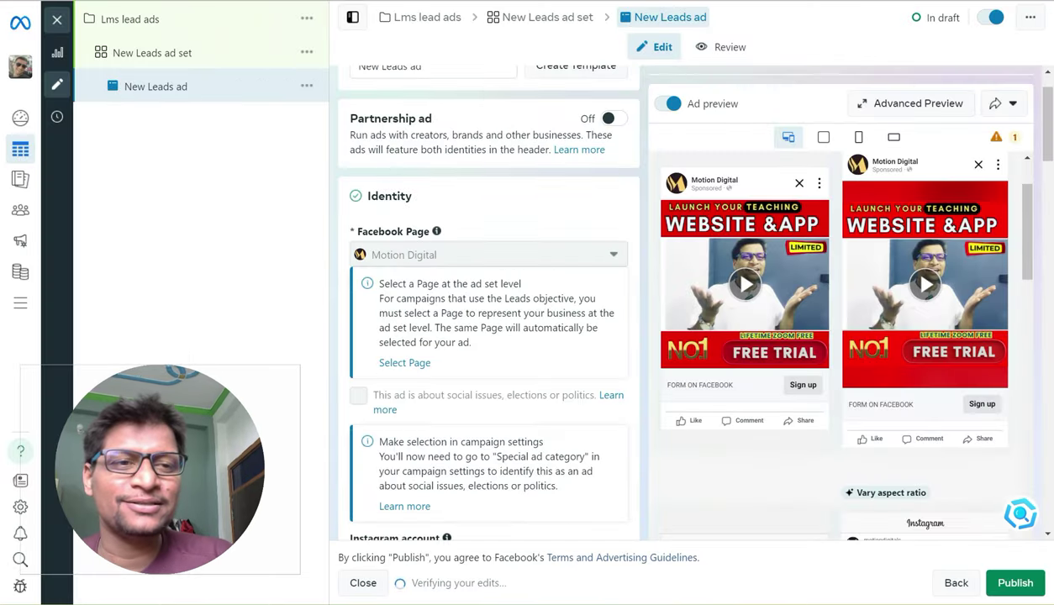
Fill the ad's primary text with the copied Hindi Ad Copy 1, beginning "अपनी कोचिंग का भविष्य बनाएँ!"
left_click_drag(1027, 231, 1026, 340)
left_click_drag(1047, 125, 1047, 160)
scroll(487, 336, "down", 10)
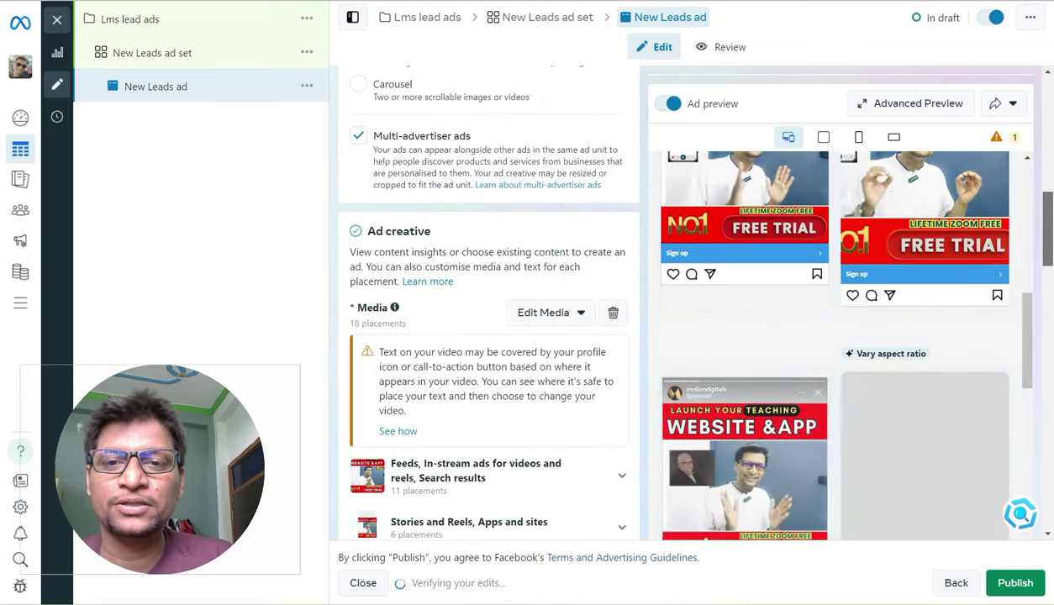
left_click_drag(1047, 312, 1047, 314)
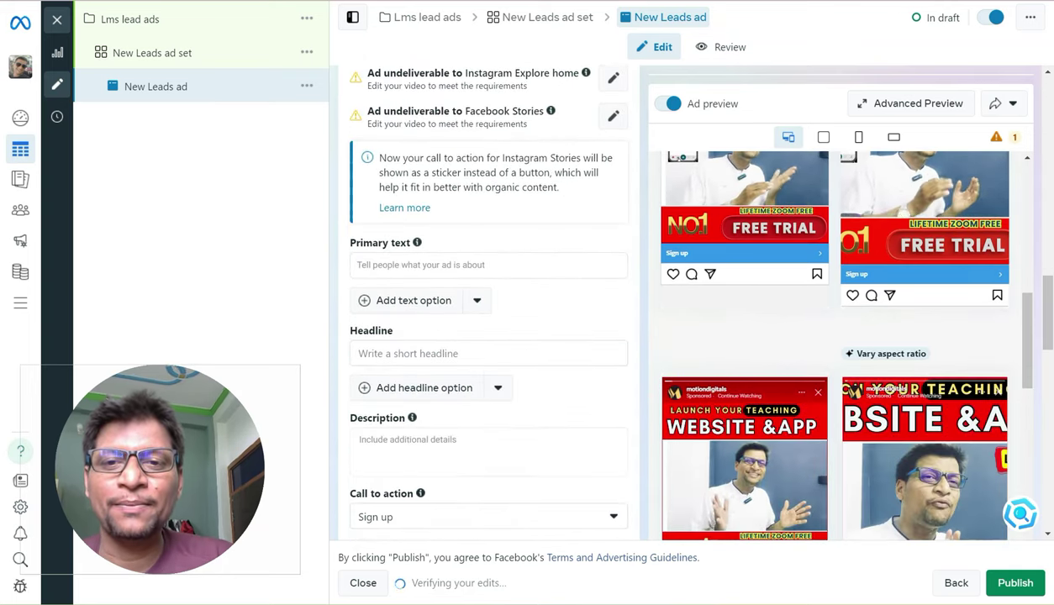
left_click(488, 265)
key("ctrl+v")
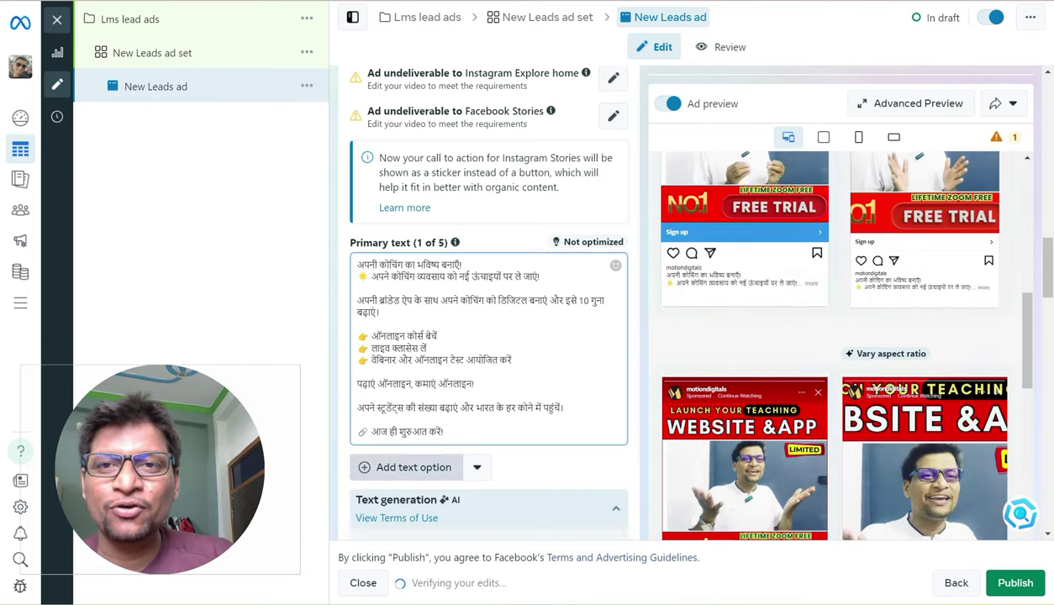
Add a second primary text option containing Ad Copy 2 from ChatGPT, from "अपनी कोचिंग को डिजिटल बनाएं" through the 2024 line
left_click(406, 467)
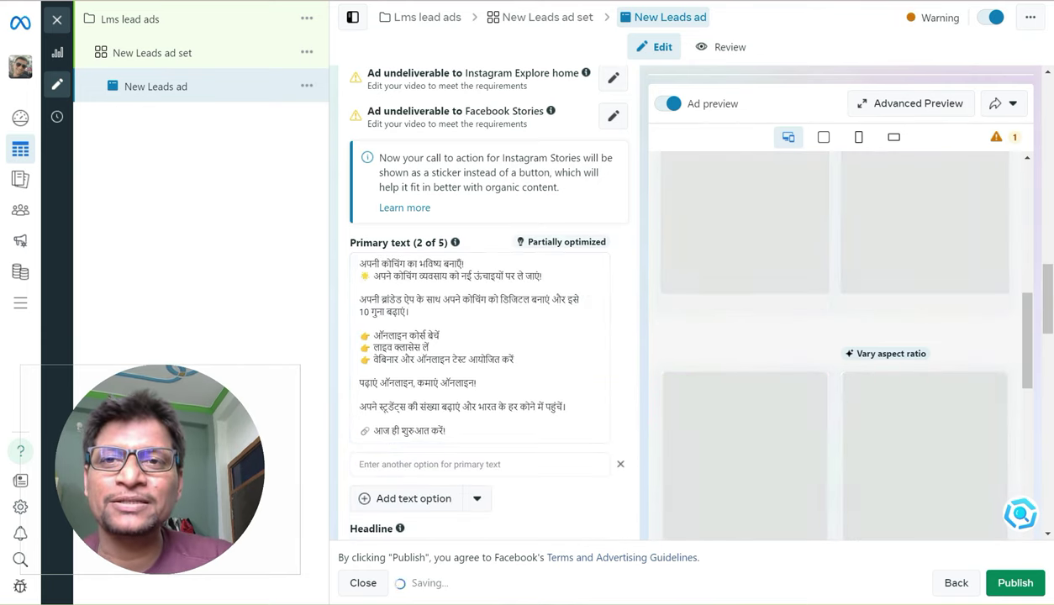
key("ctrl+Tab")
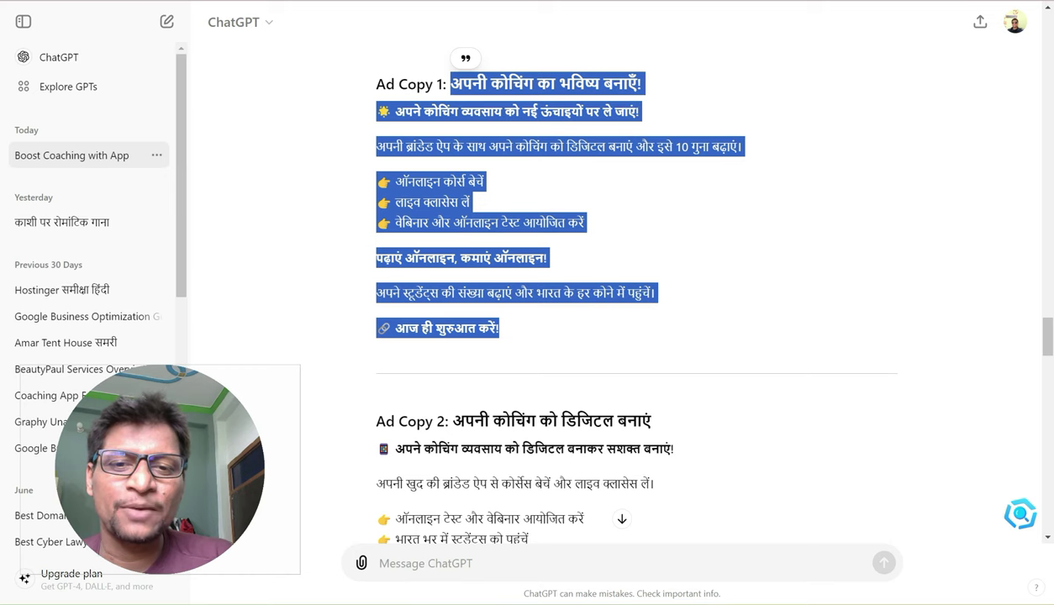
left_click_drag(452, 420, 587, 318)
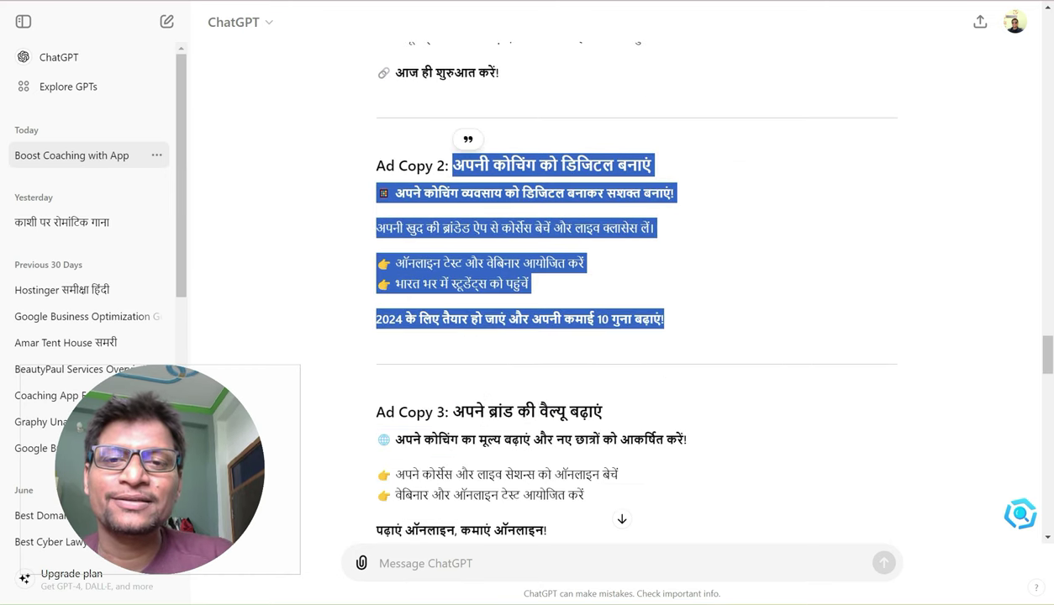
right_click(447, 226)
left_click(470, 242)
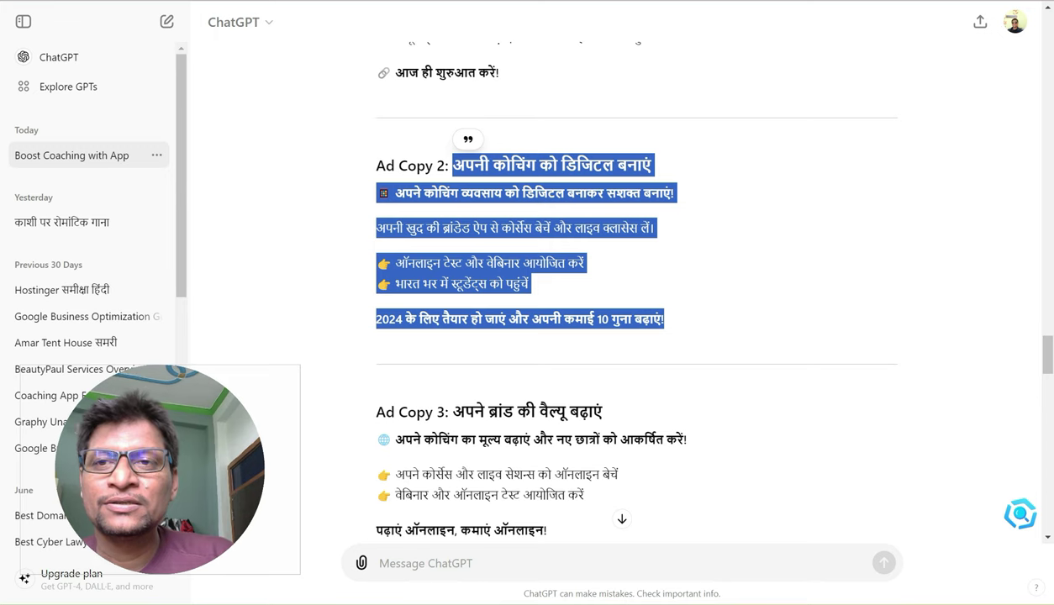
key("ctrl+Tab")
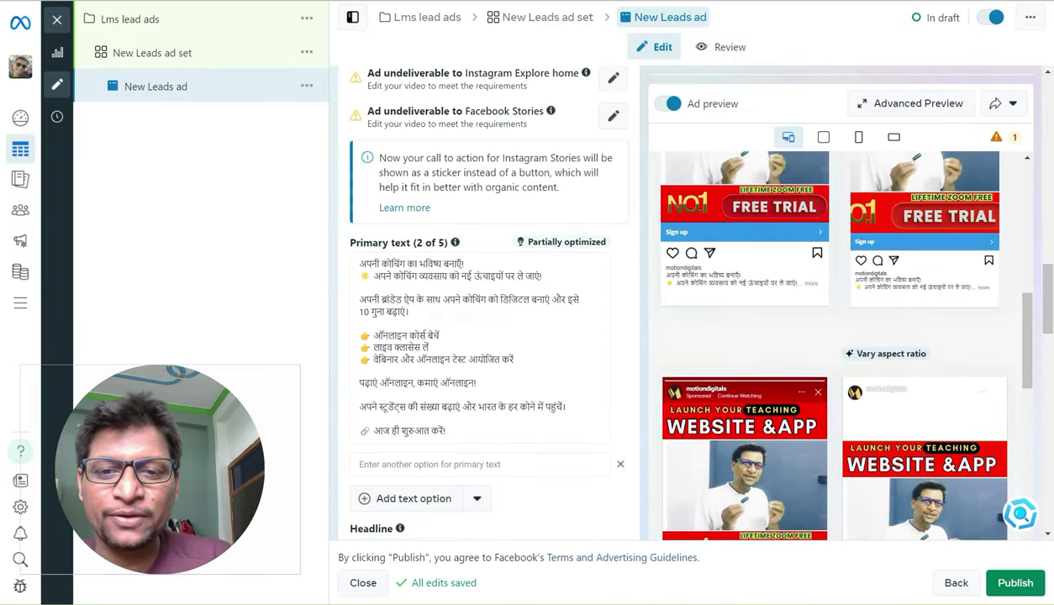
left_click(429, 464)
key("ctrl+v")
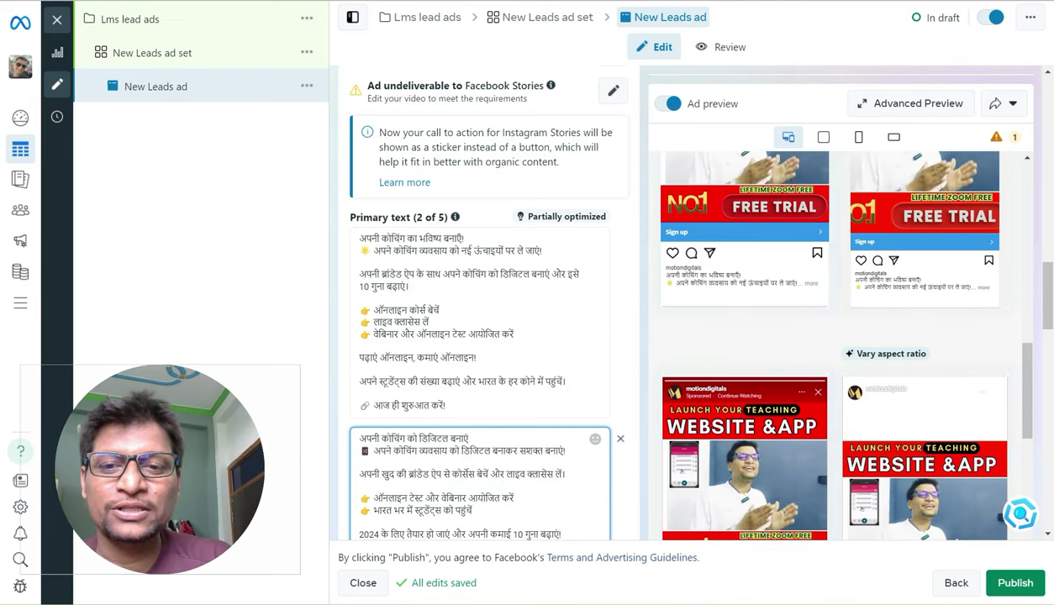
Add a third primary text option containing the full Ad Copy 3 from ChatGPT, beginning "अपने ब्रांड की वैल्यू बढ़ाएं"
left_click_drag(1027, 391, 1027, 407)
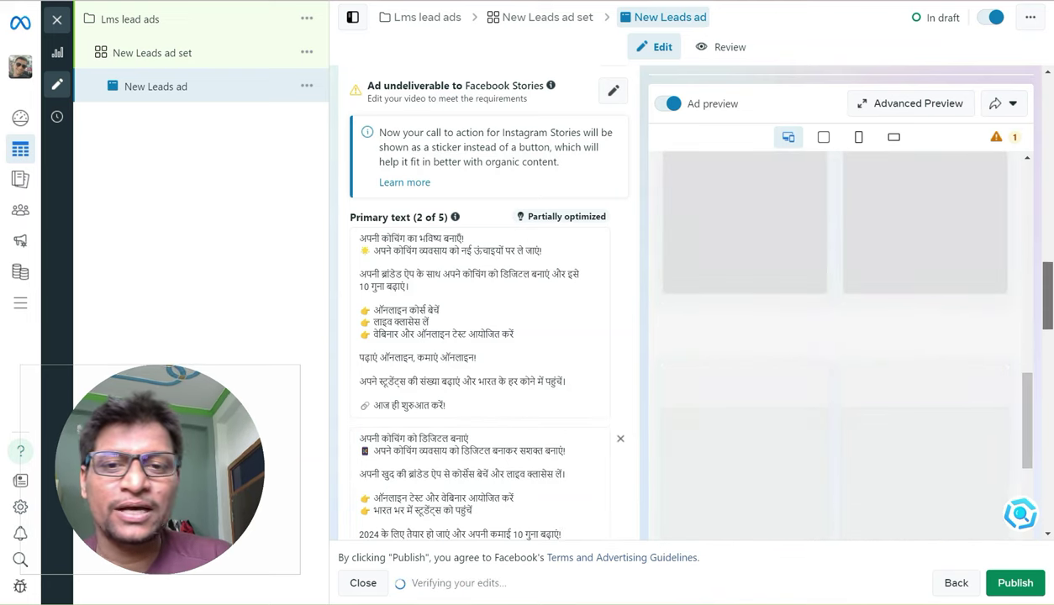
scroll(488, 303, "down", 5)
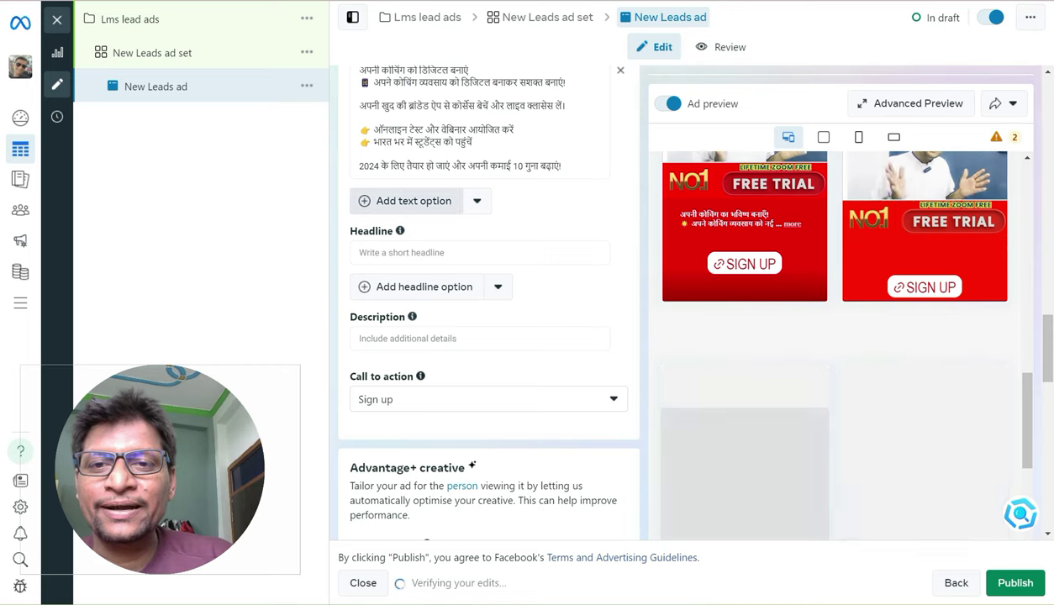
left_click(406, 200)
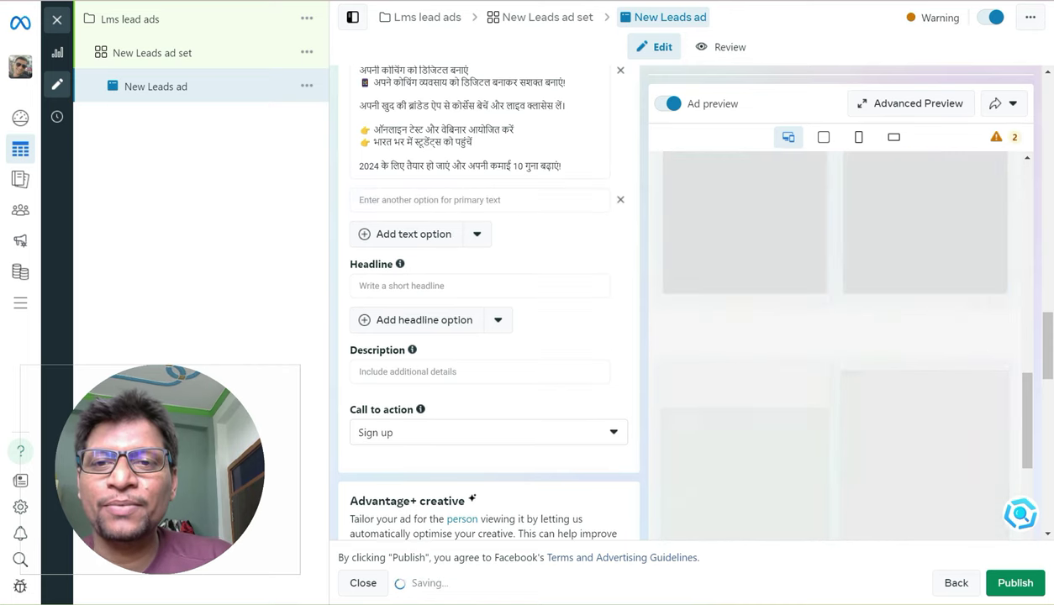
key("alt+Tab")
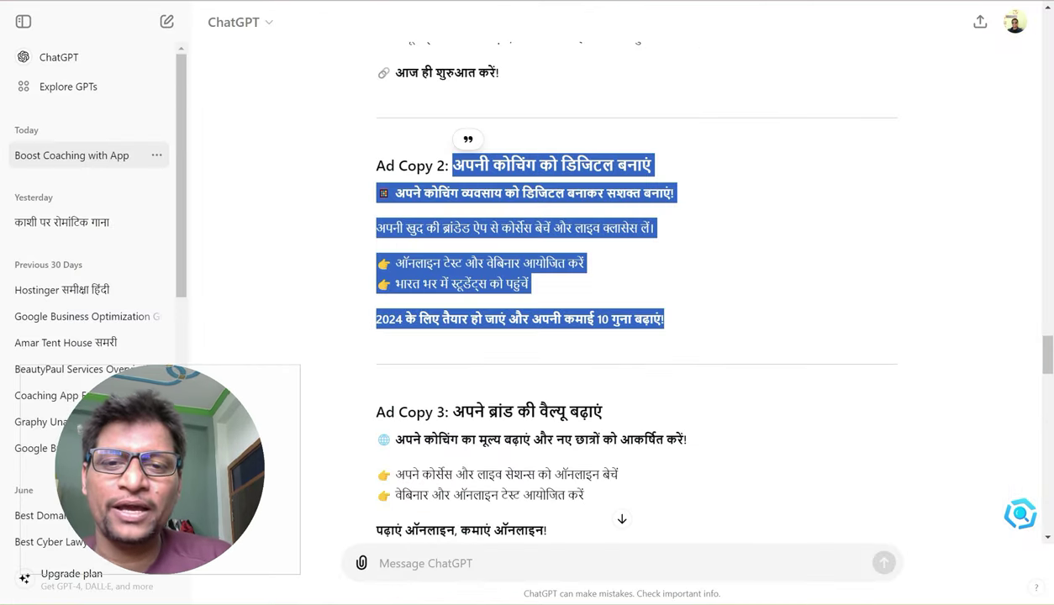
left_click_drag(453, 412, 640, 265)
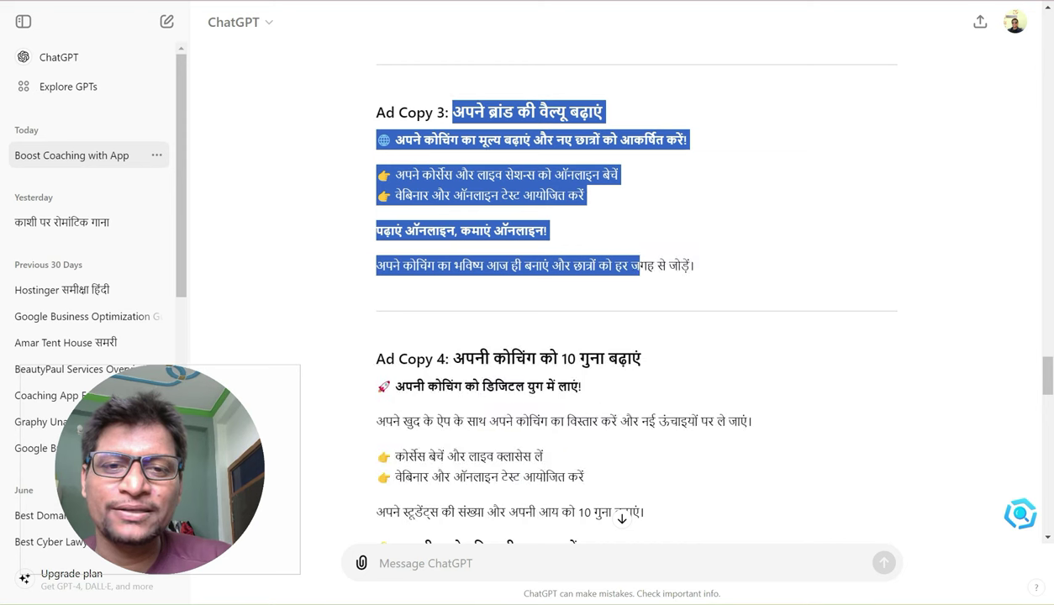
left_click(640, 265)
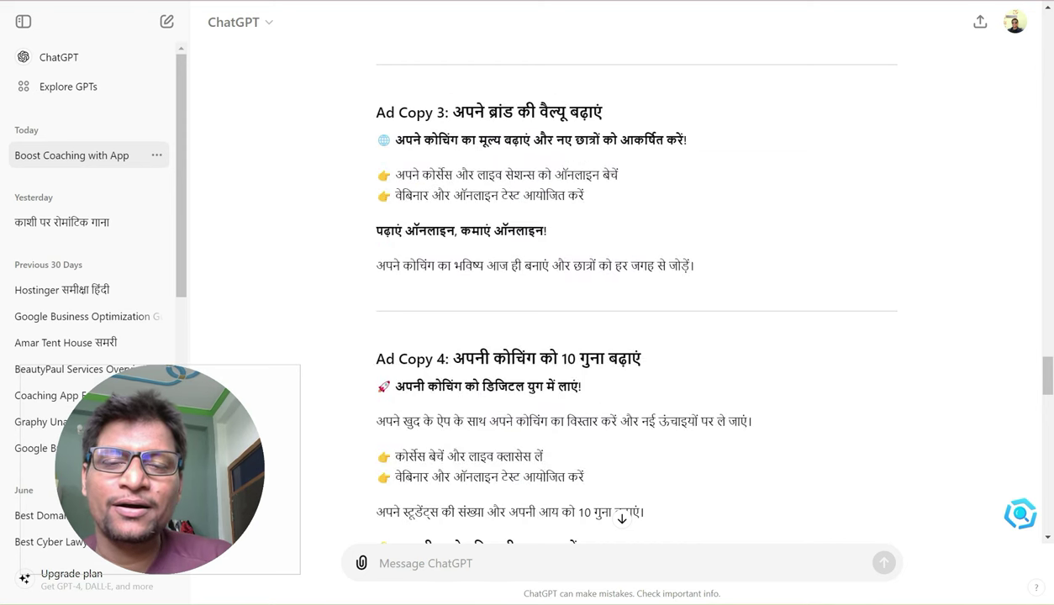
left_click_drag(453, 112, 681, 266)
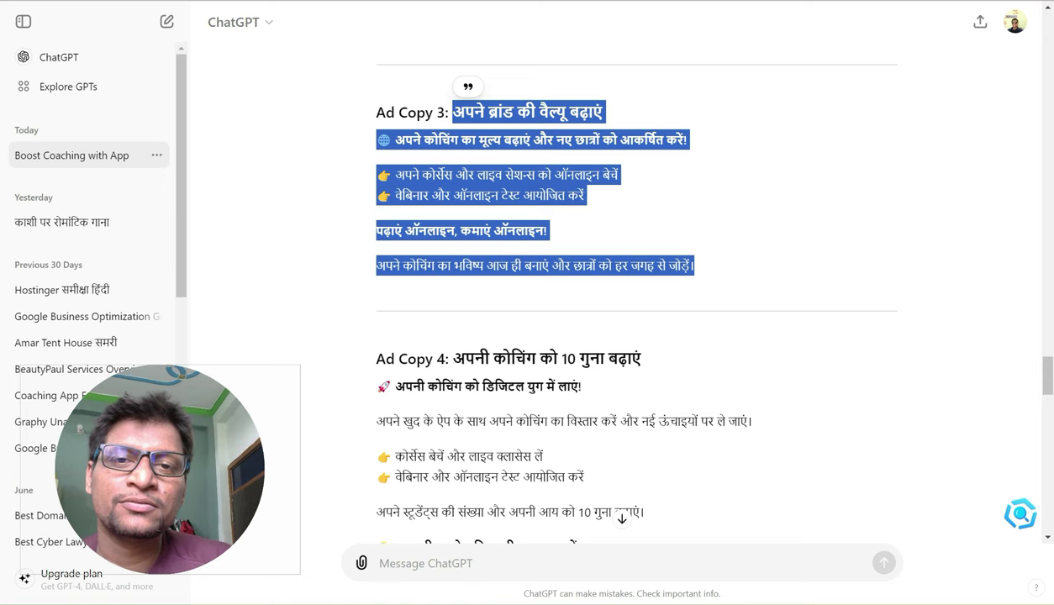
right_click(535, 186)
left_click(558, 200)
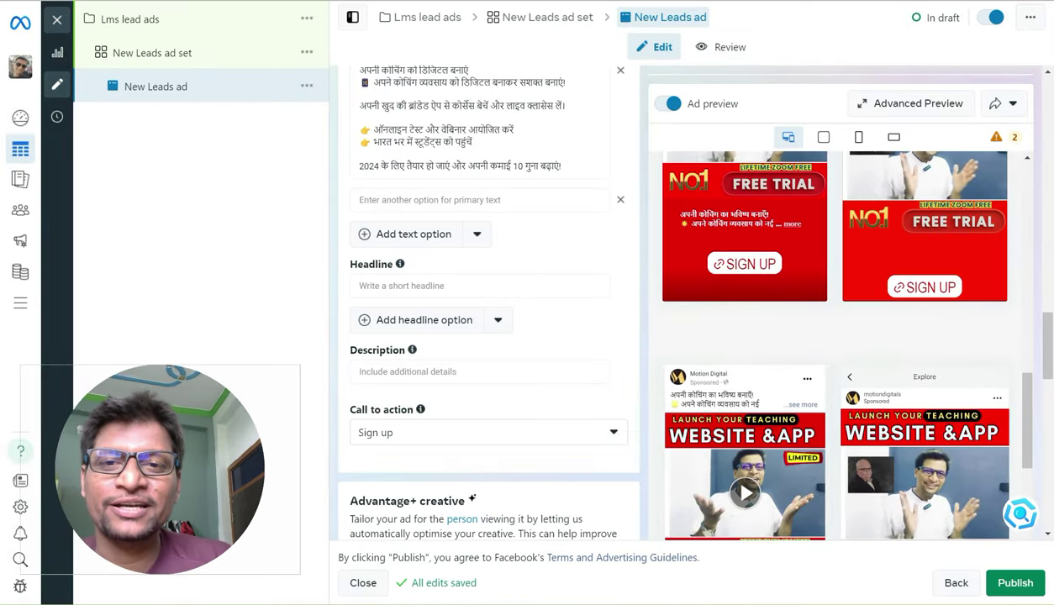
left_click(480, 200)
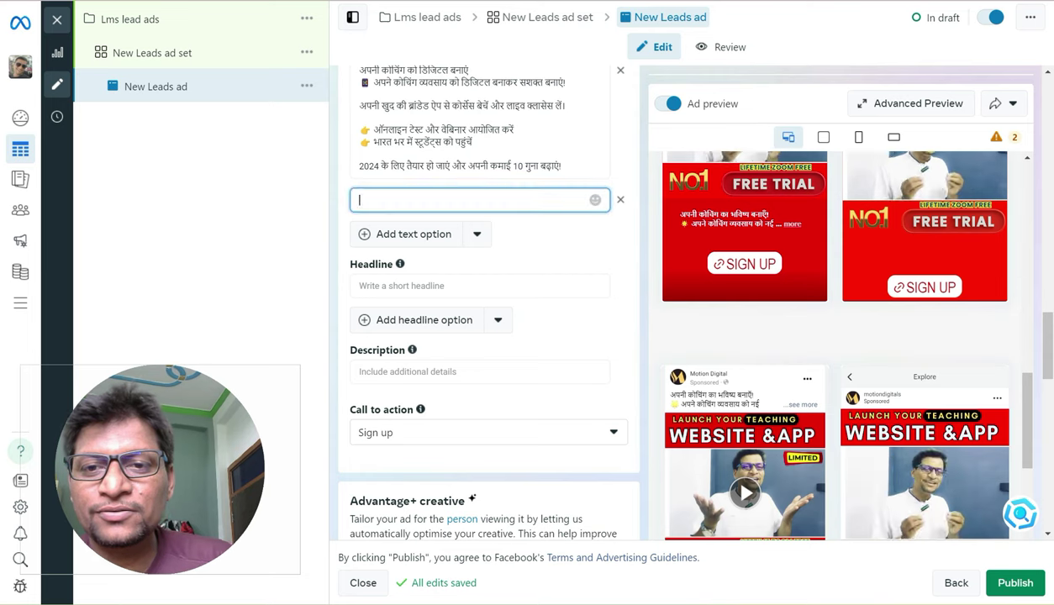
key("ctrl+v")
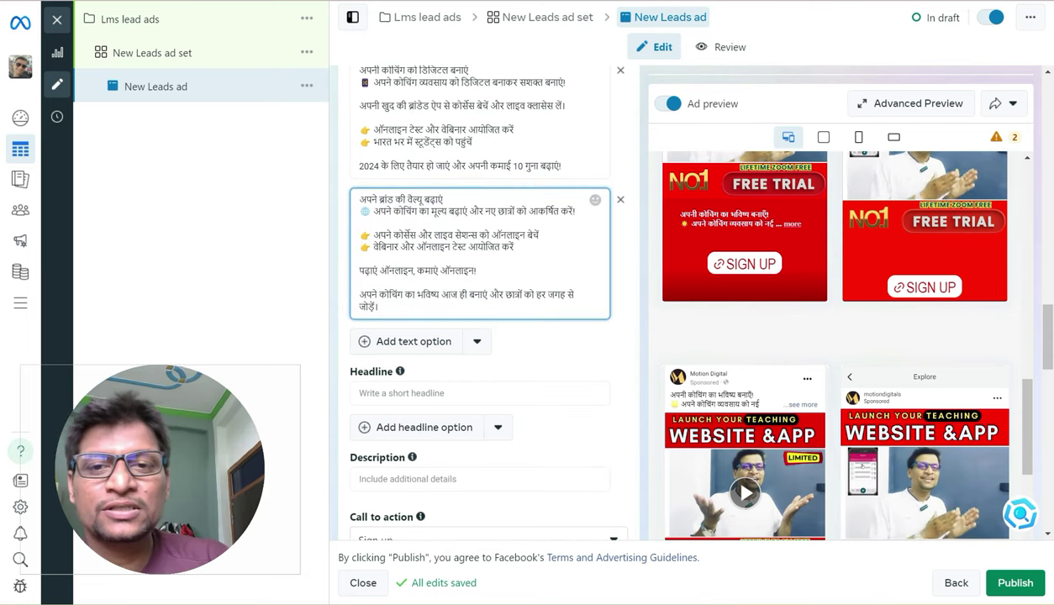
Copy Ad Copy 4 from ChatGPT, beginning "अपनी कोचिंग को 10 गुना बढ़ाएं", into a new fourth primary text option
key("ctrl+Tab")
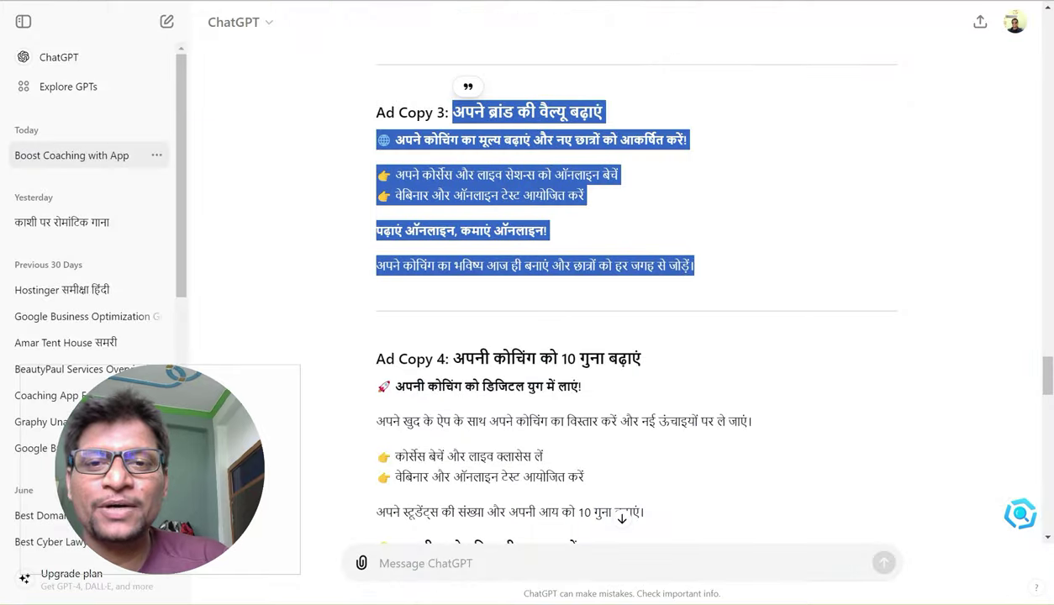
left_click_drag(453, 358, 581, 377)
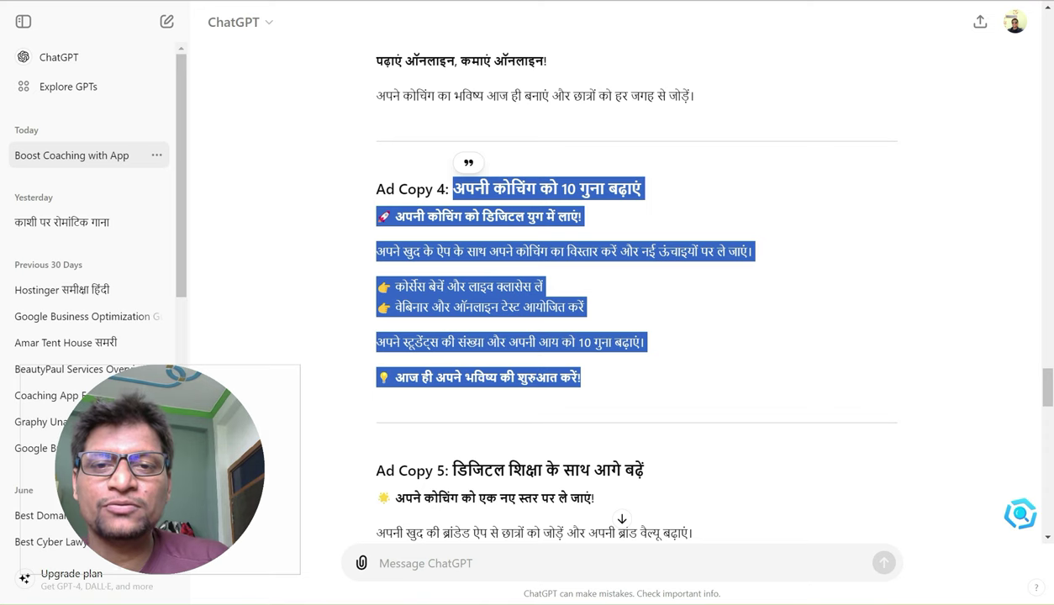
right_click(476, 286)
left_click(496, 301)
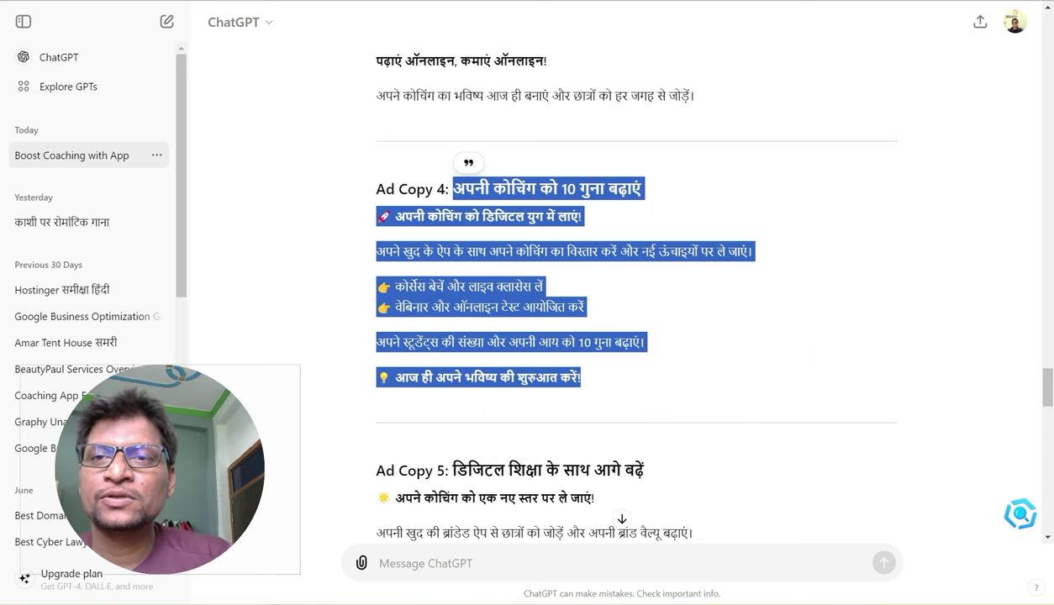
key("ctrl+Tab")
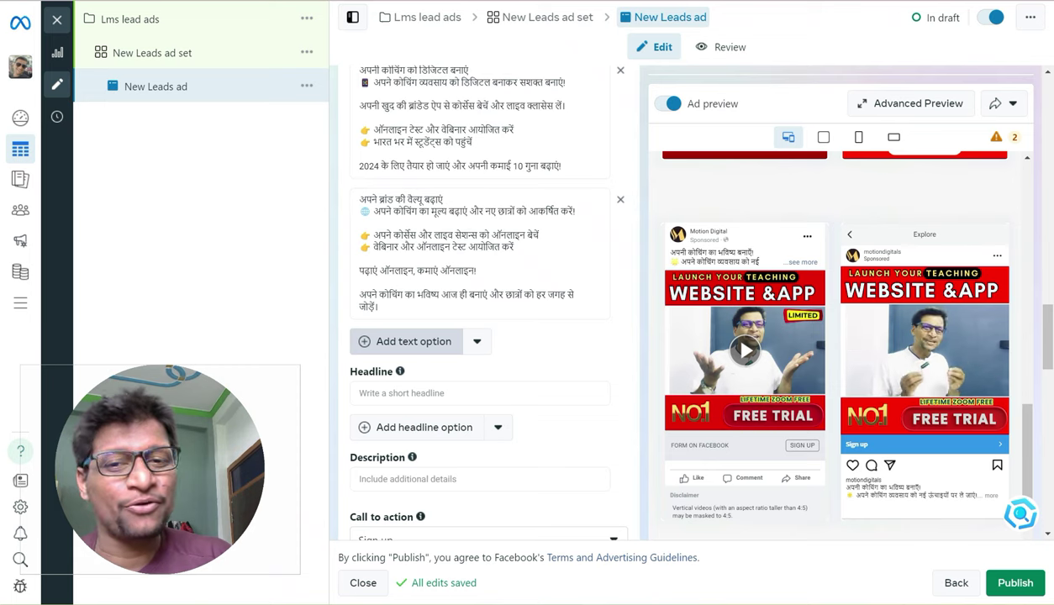
left_click(406, 341)
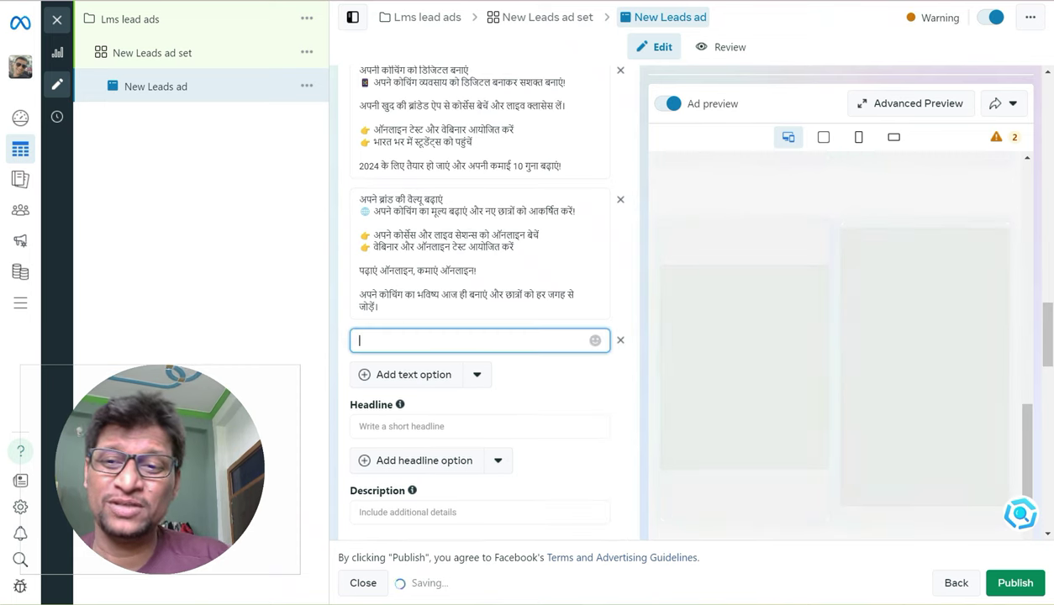
key("ctrl+v")
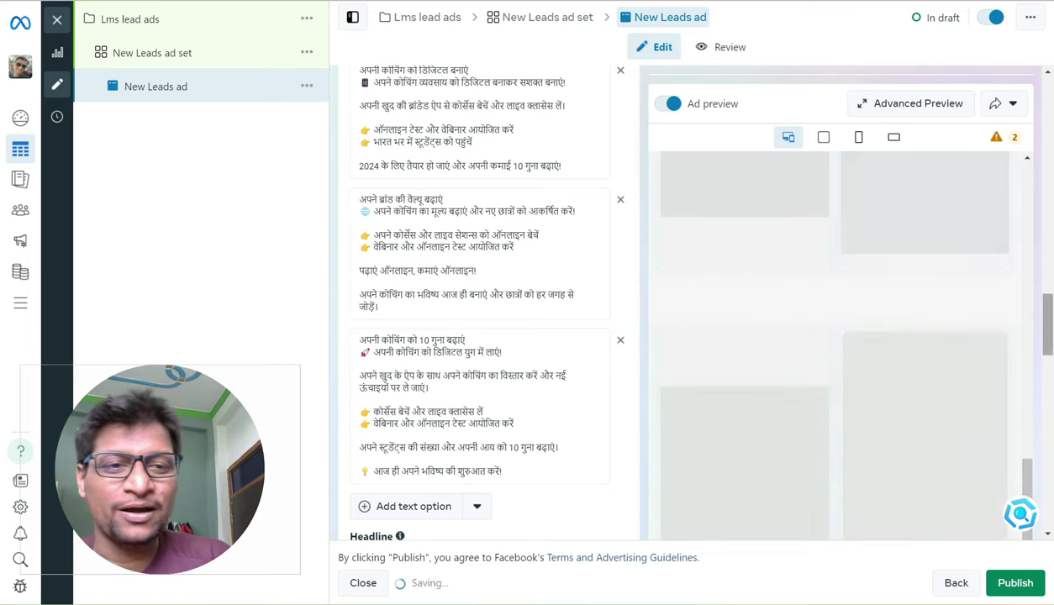
scroll(479, 303, "down", 3)
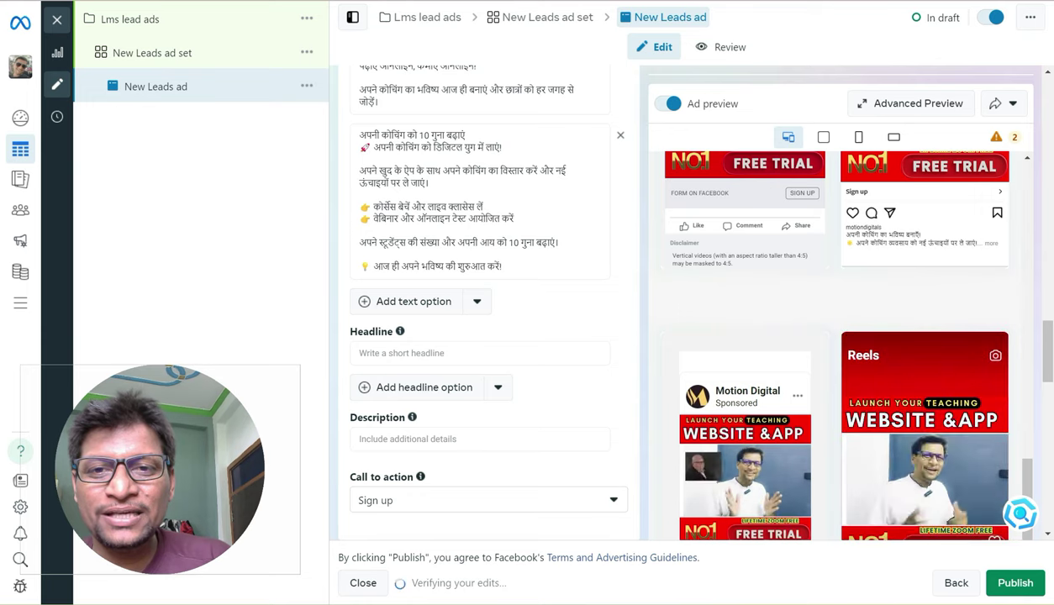
left_click(418, 135)
triple_click(418, 135)
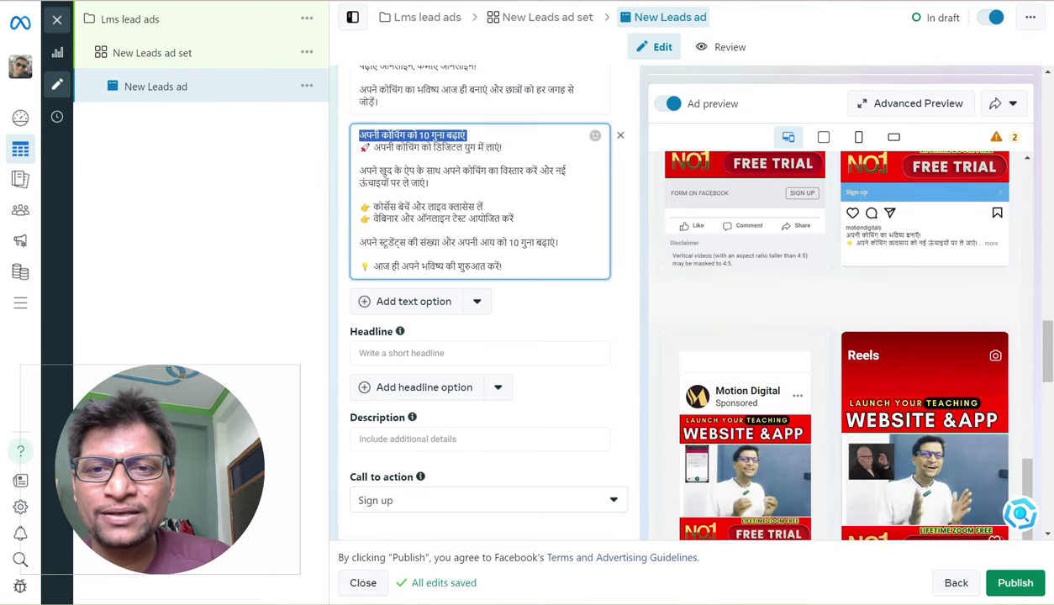
right_click(415, 138)
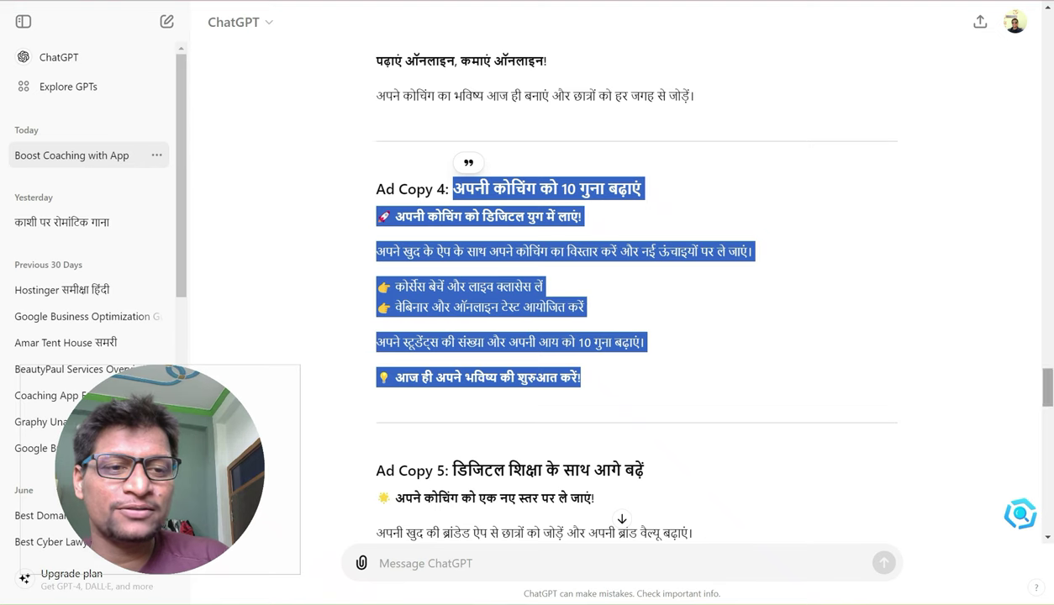
Set the ad headline to ChatGPT's second Hindi suggestion, "📈 अपनी कमाई को 10 गुना बढ़ाएं अपनी ऐप के साथ!", without trailing blank lines
scroll(621, 294, "down", 7)
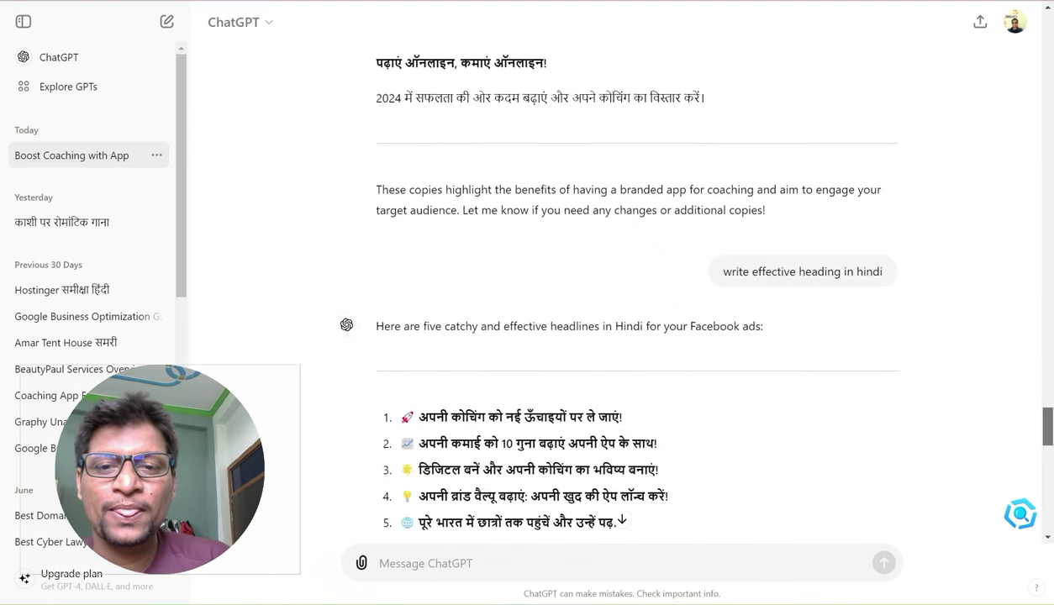
scroll(622, 294, "down", 2)
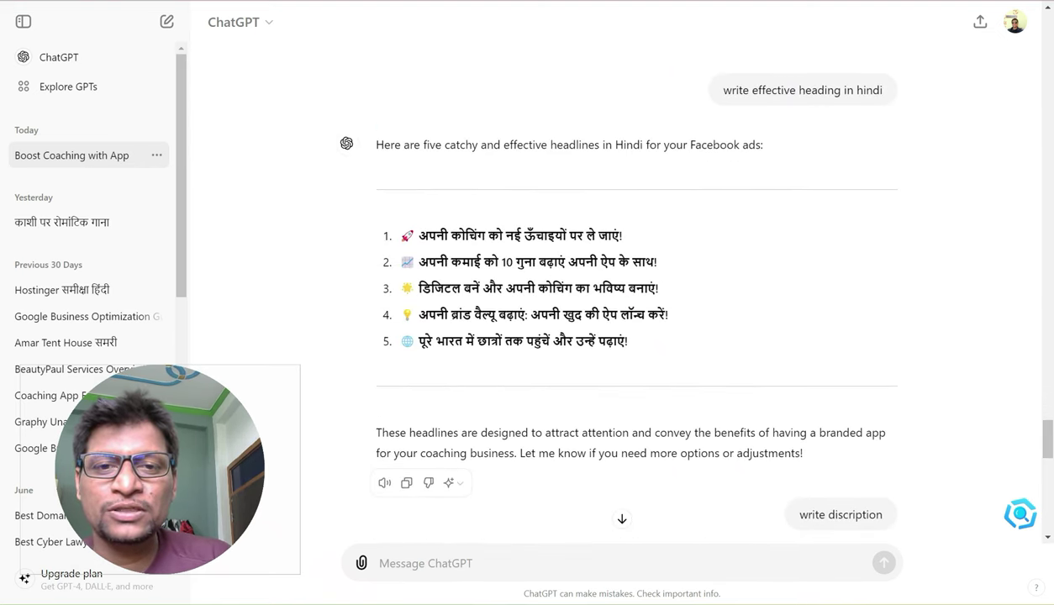
triple_click(498, 262)
right_click(507, 263)
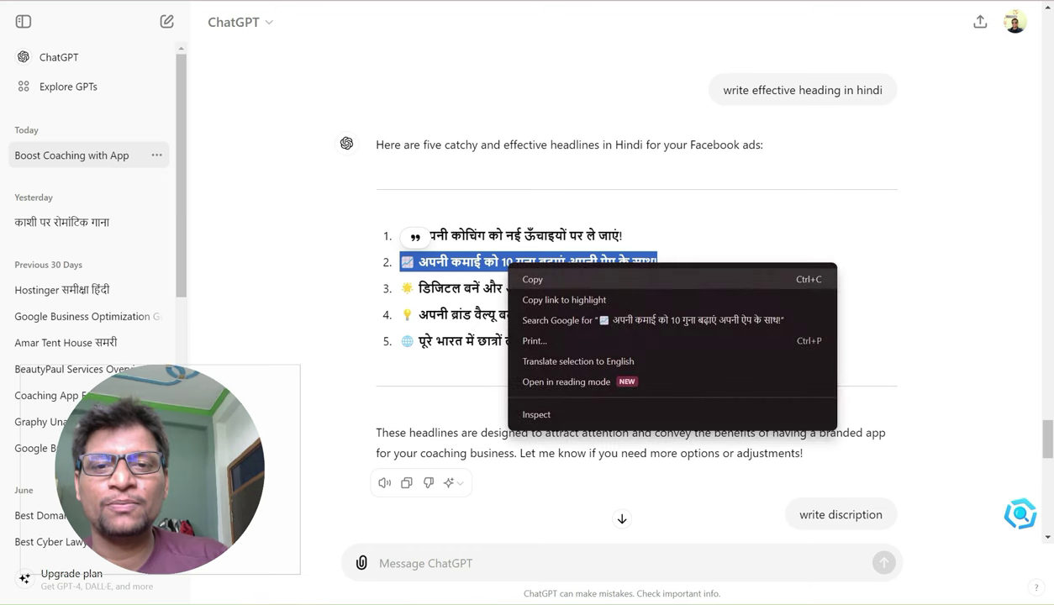
left_click(538, 279)
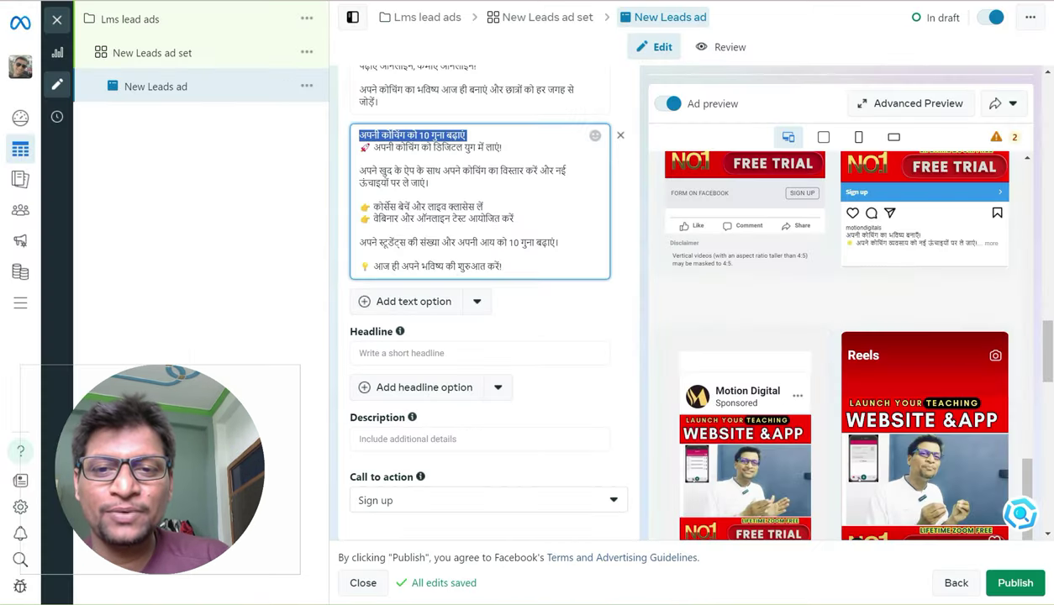
left_click(479, 353)
key("ctrl+v")
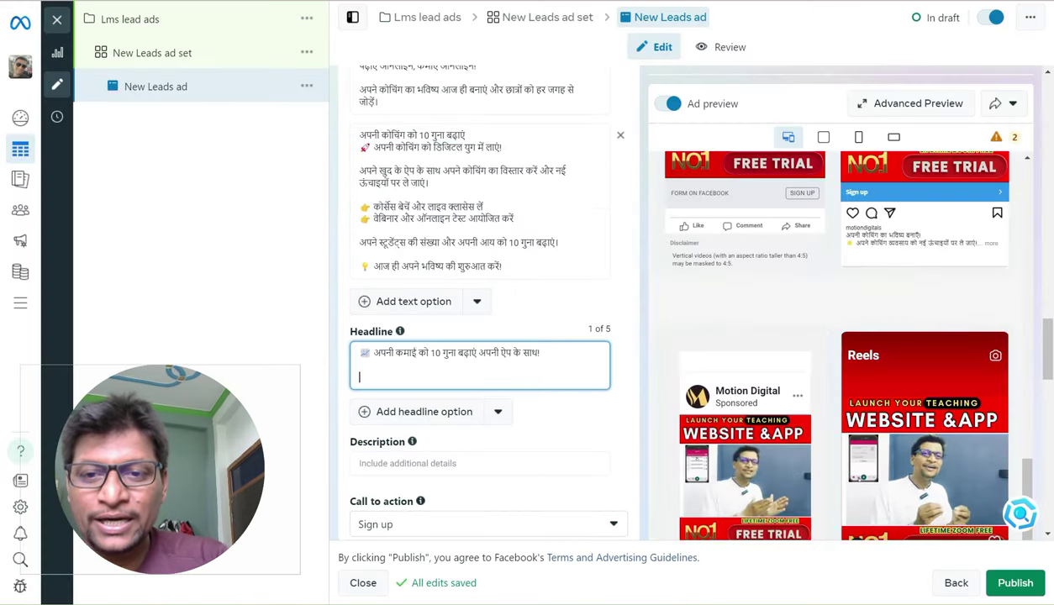
key("BackSpace")
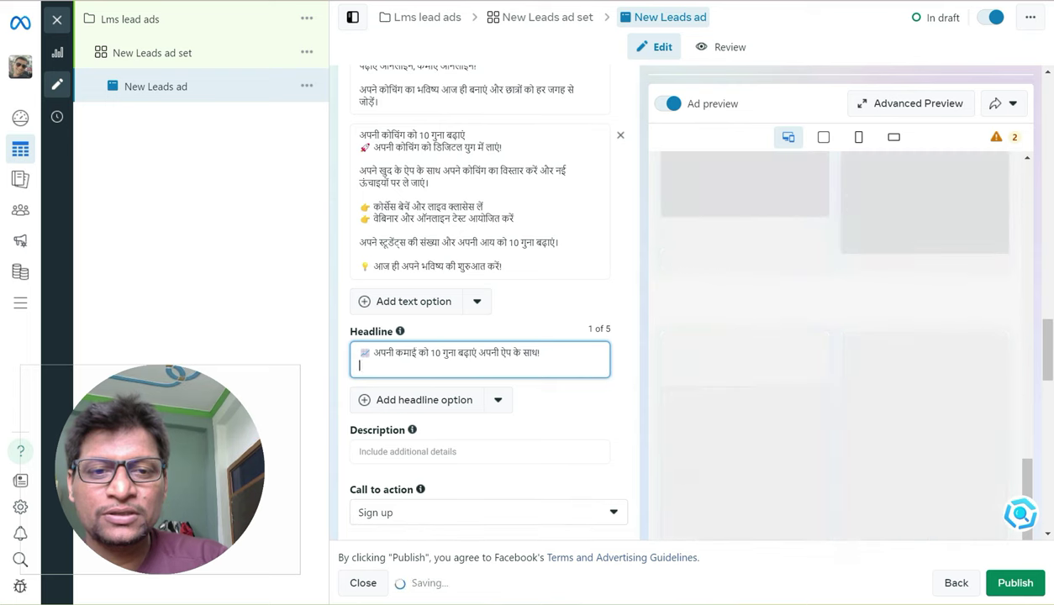
key("BackSpace")
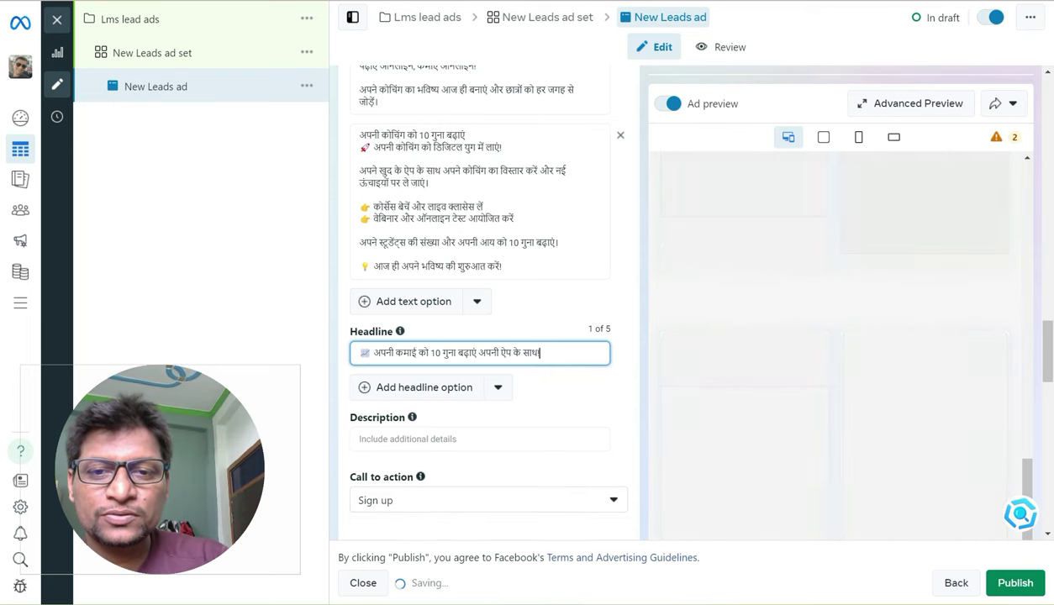
Add a second headline option containing ChatGPT's fifth Hindi suggestion, "🌐 पूरे भारत में छात्रों तक पहुंचें और उन्हें पढ़ाएं!"
mouse_move(1047, 351)
left_mouse_down()
mouse_move(1047, 365)
mouse_move(1048, 354)
left_mouse_up()
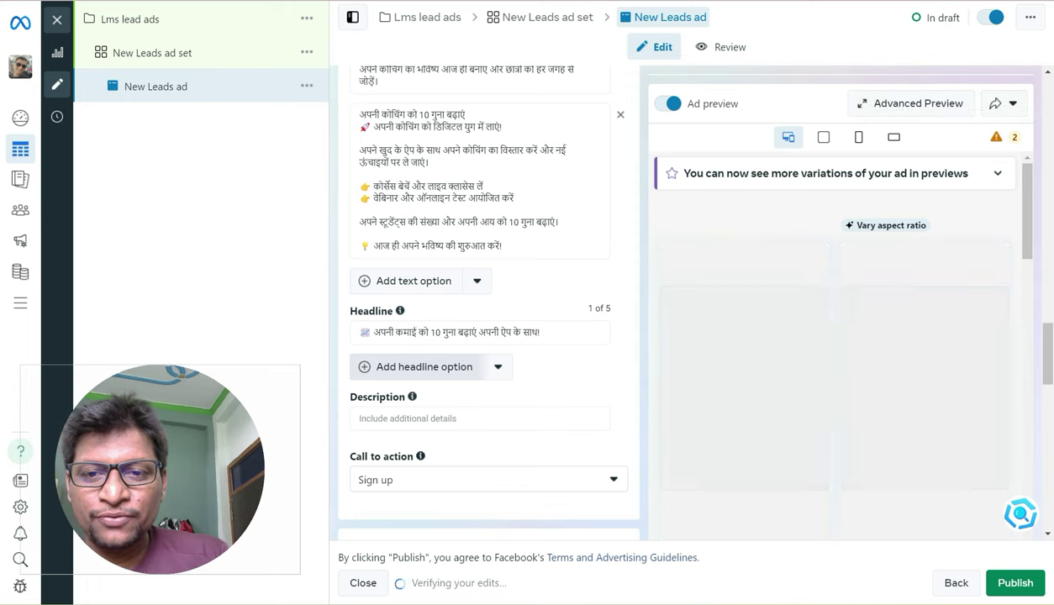
left_click(417, 367)
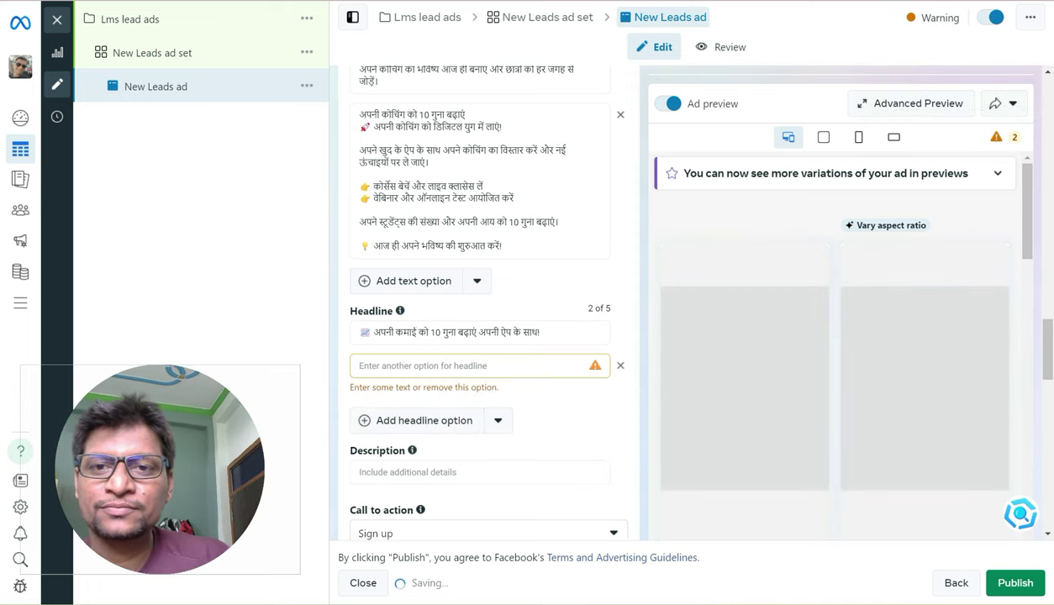
key("ctrl+Tab")
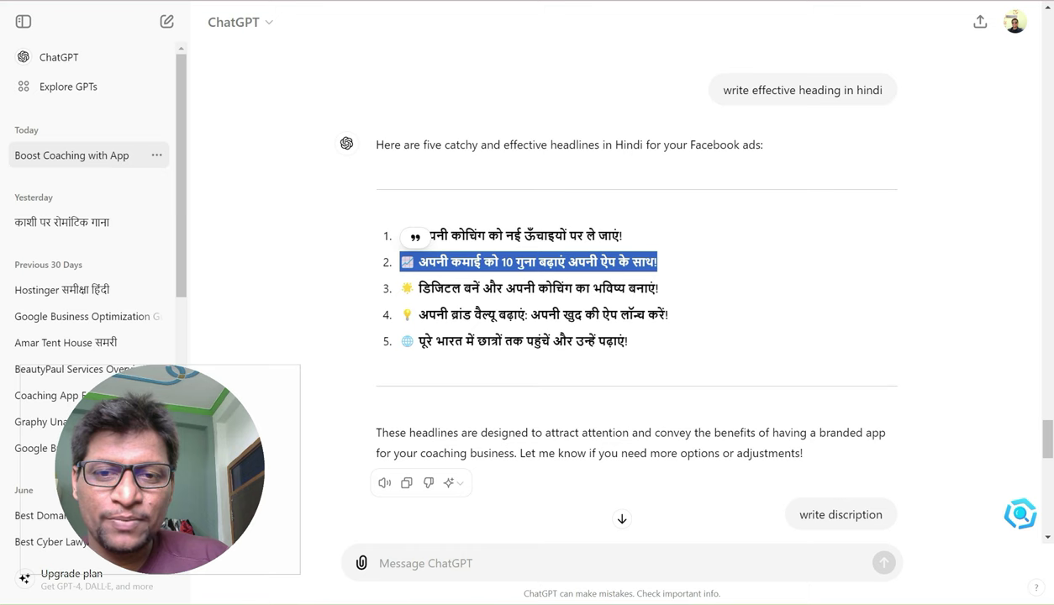
left_click_drag(401, 341, 595, 341)
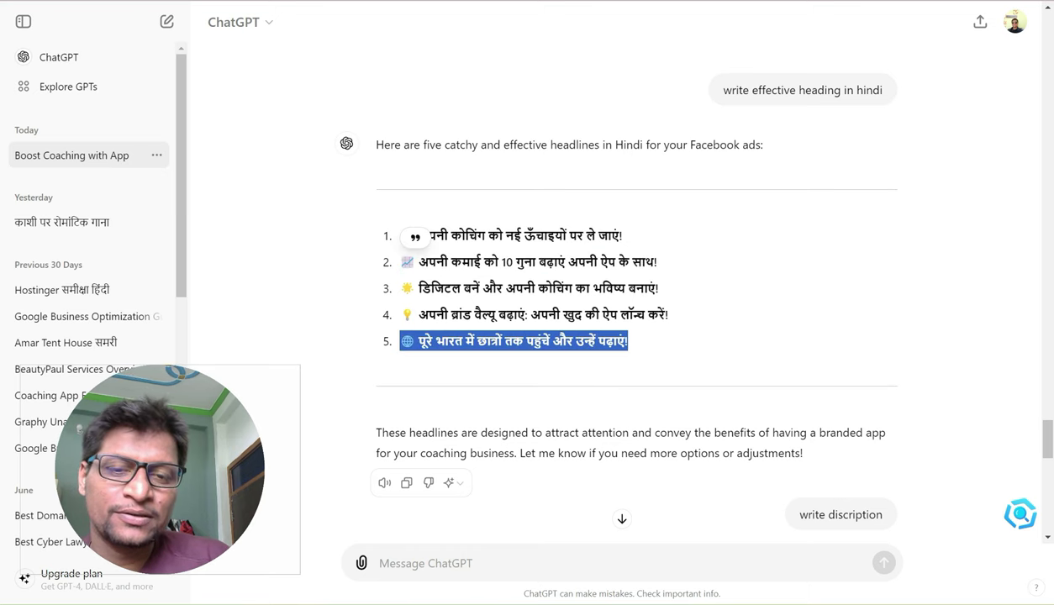
right_click(576, 333)
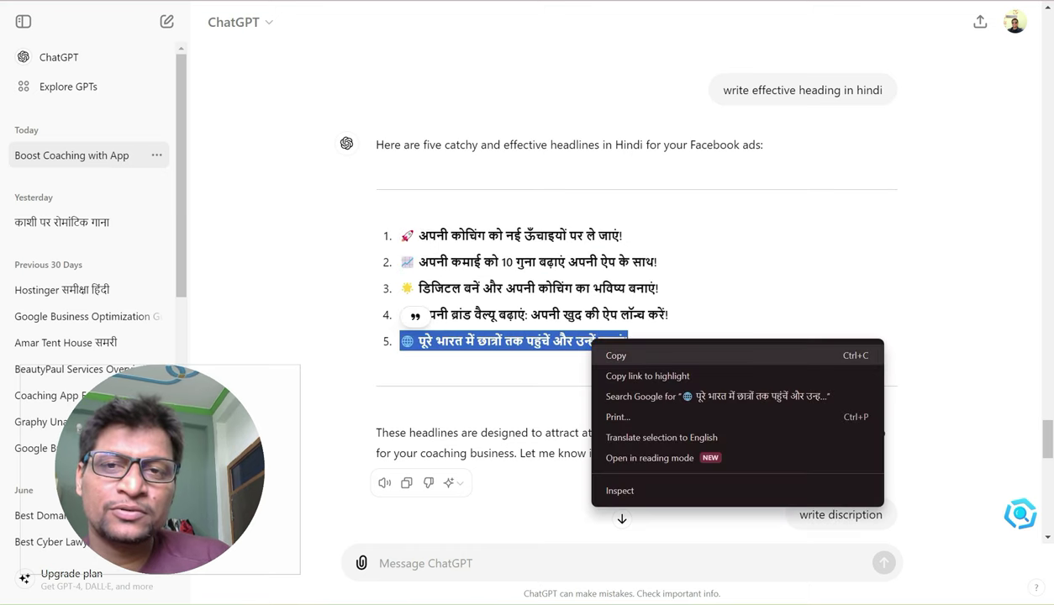
left_click(598, 348)
key("alt+Tab")
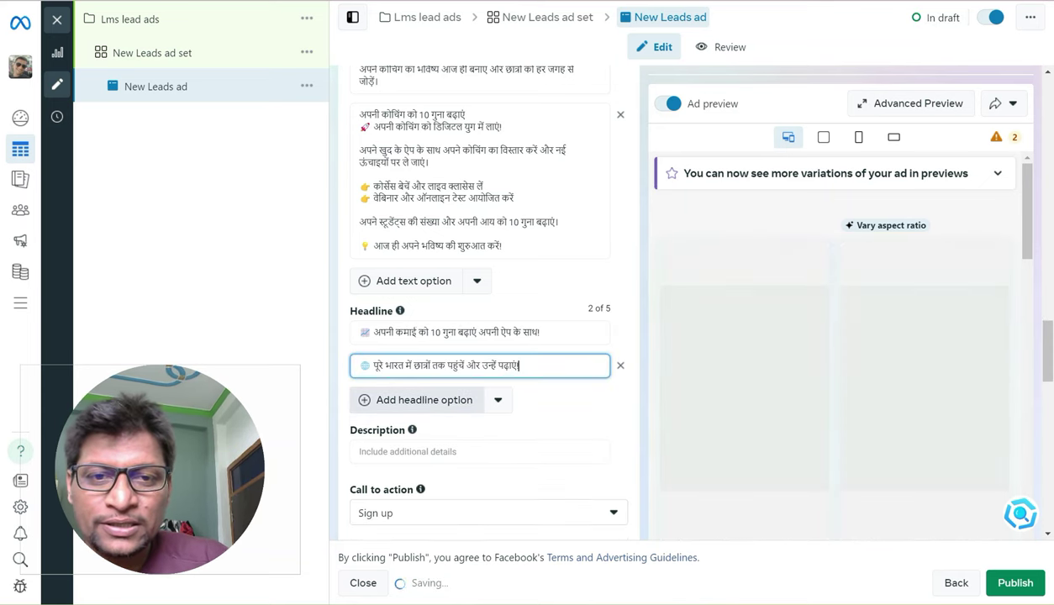
Add a third headline option containing ChatGPT's third suggestion, "🌟 डिजिटल बनें और अपनी कोचिंग का भविष्य बनाएं!", without trailing blank lines
left_click(417, 400)
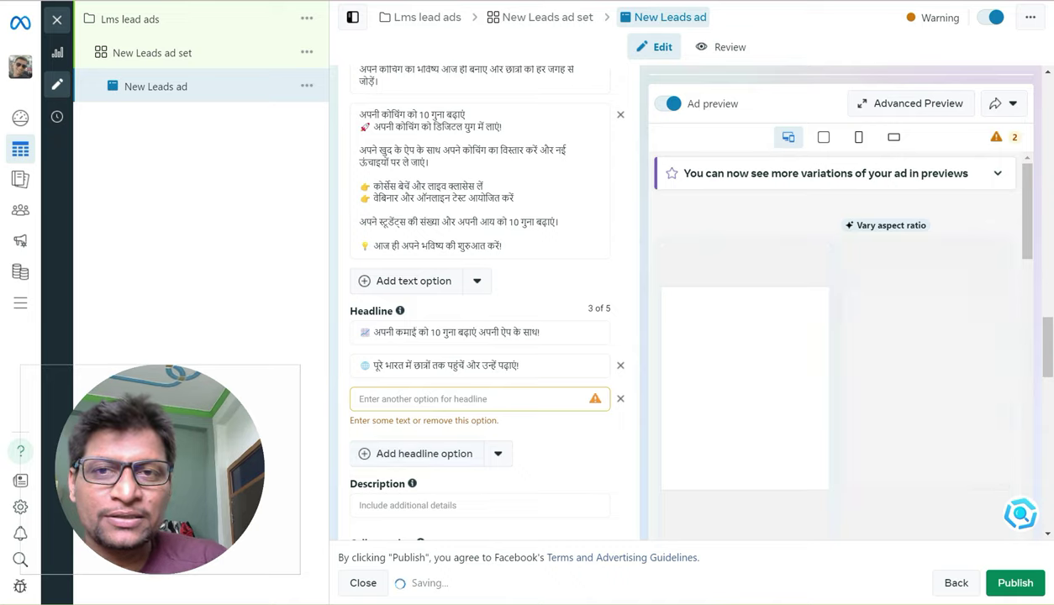
key("alt+Tab")
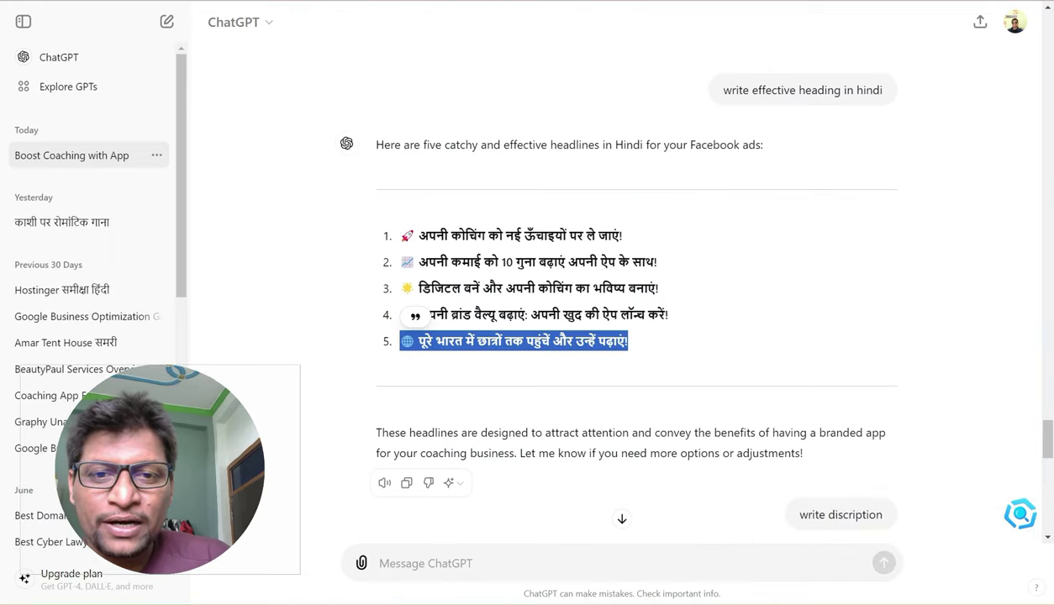
triple_click(529, 288)
right_click(513, 291)
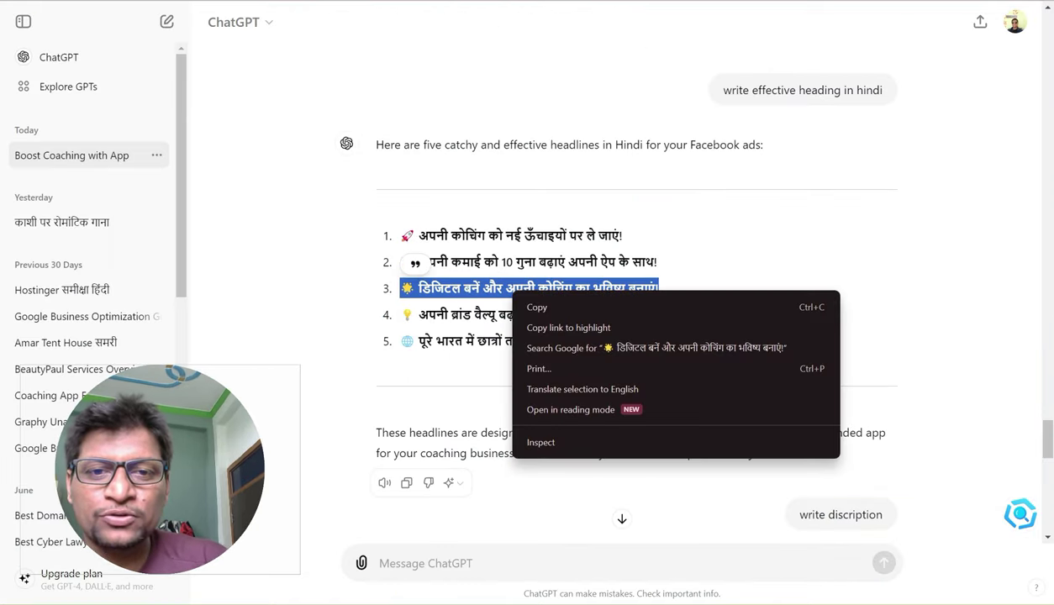
left_click(538, 307)
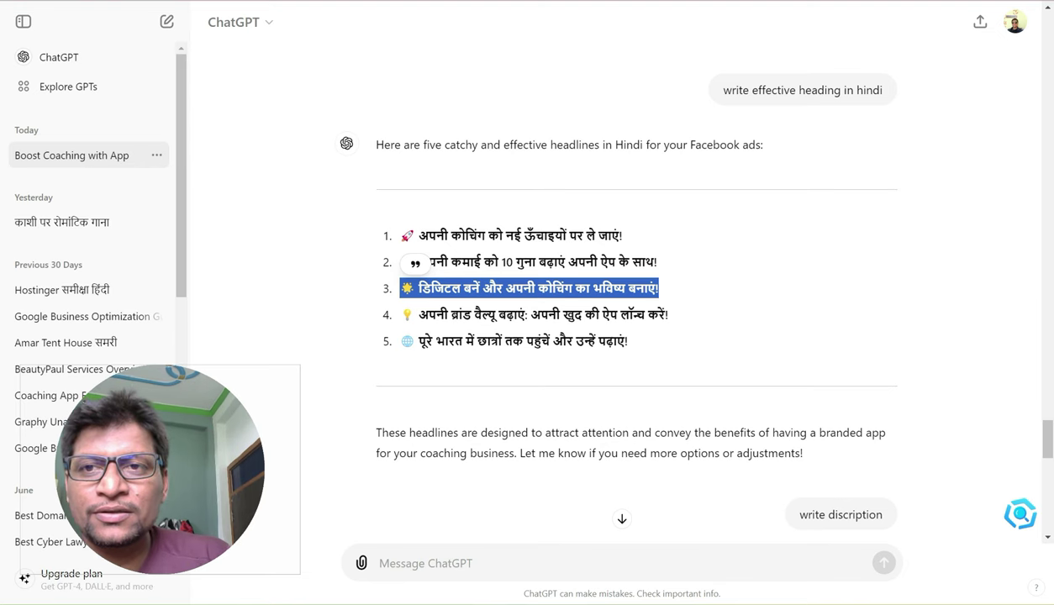
key("alt+Tab")
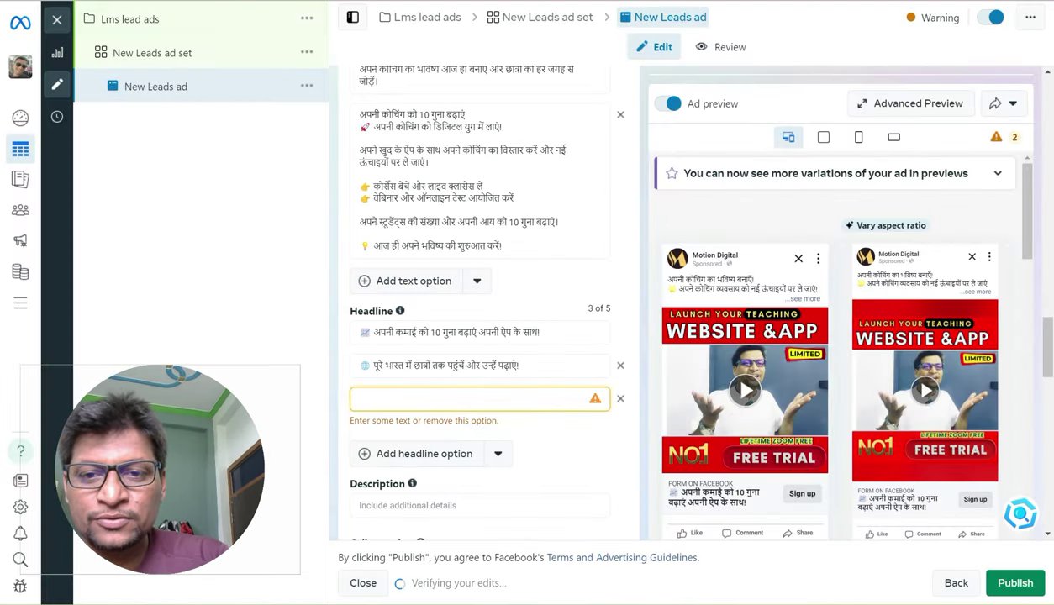
key("ctrl+v")
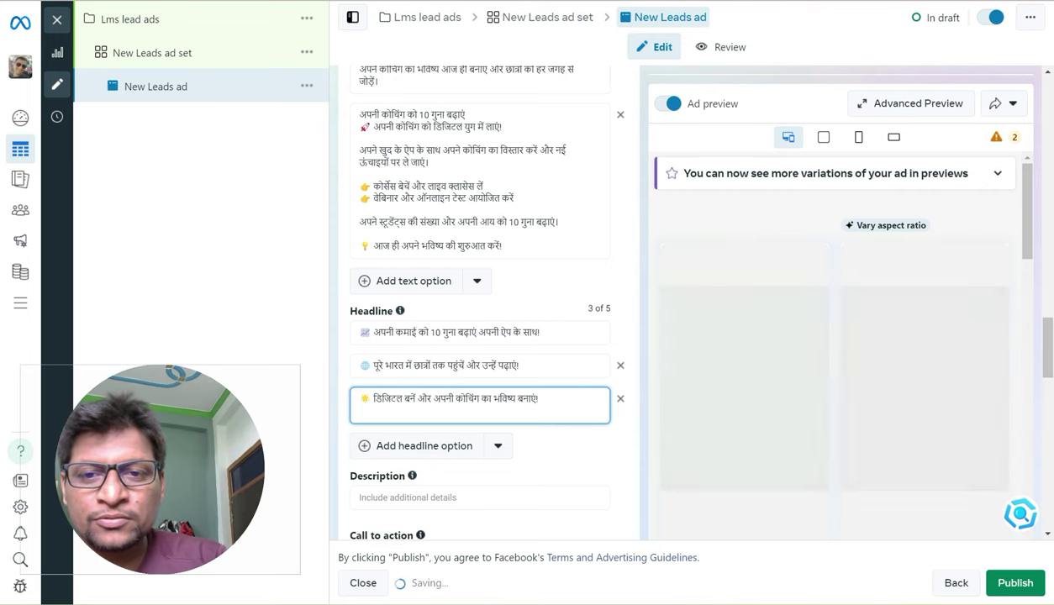
key("BackSpace")
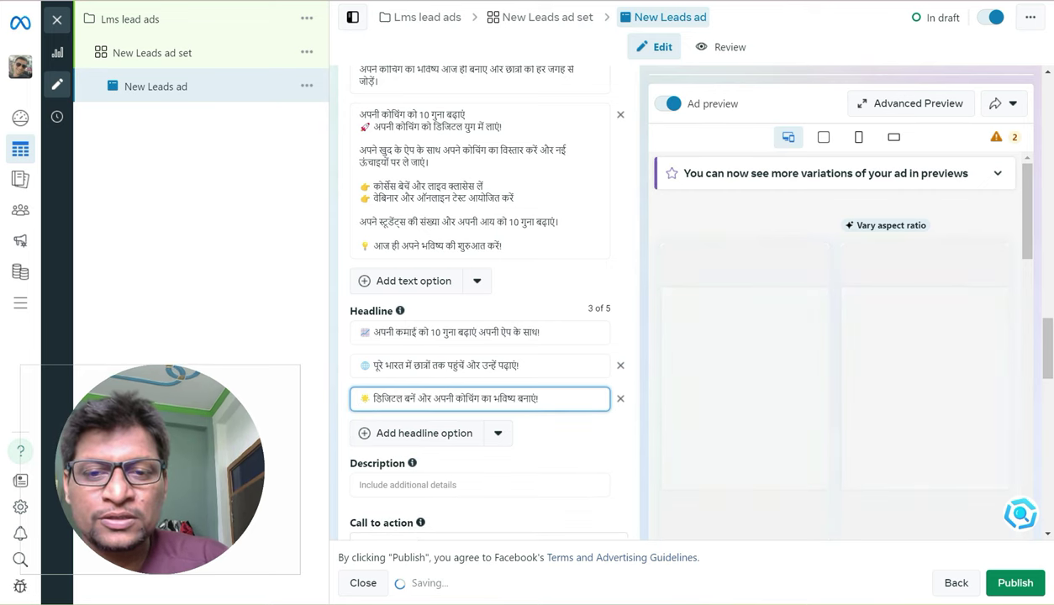
Add a fourth headline option containing ChatGPT's fourth suggestion, "💡 अपनी ब्रांड वैल्यू बढ़ाएं: अपनी खुद की ऐप लॉन्च करें!"
left_click(416, 433)
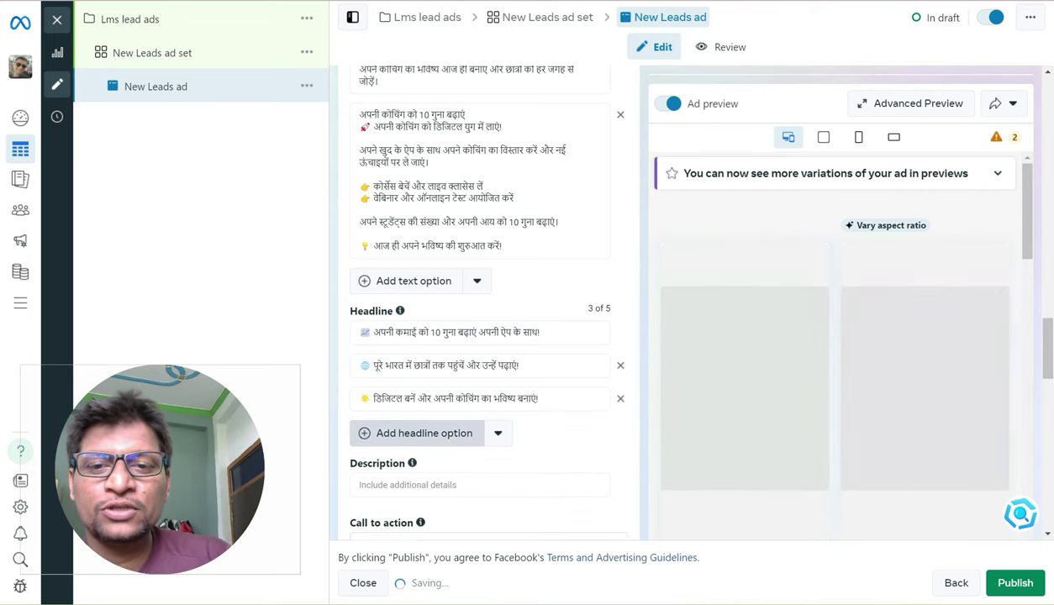
left_click(418, 433)
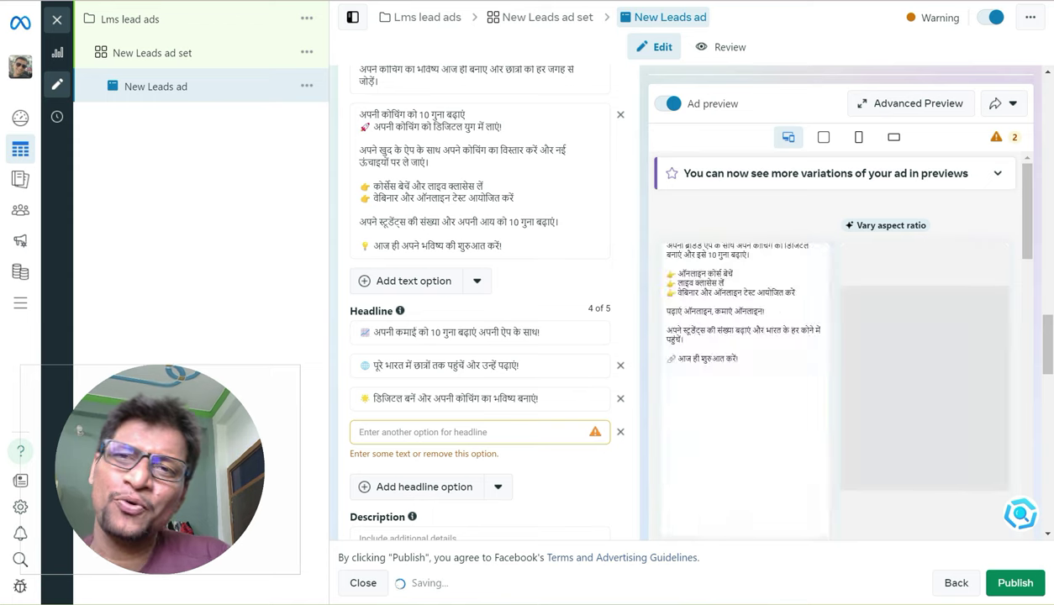
key("alt+Tab")
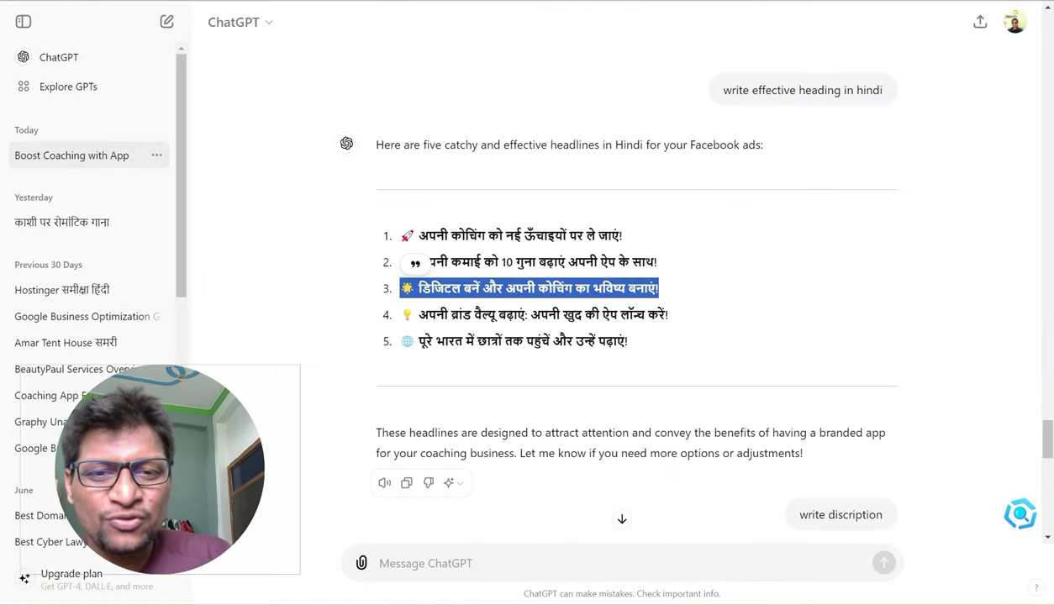
triple_click(555, 314)
right_click(559, 312)
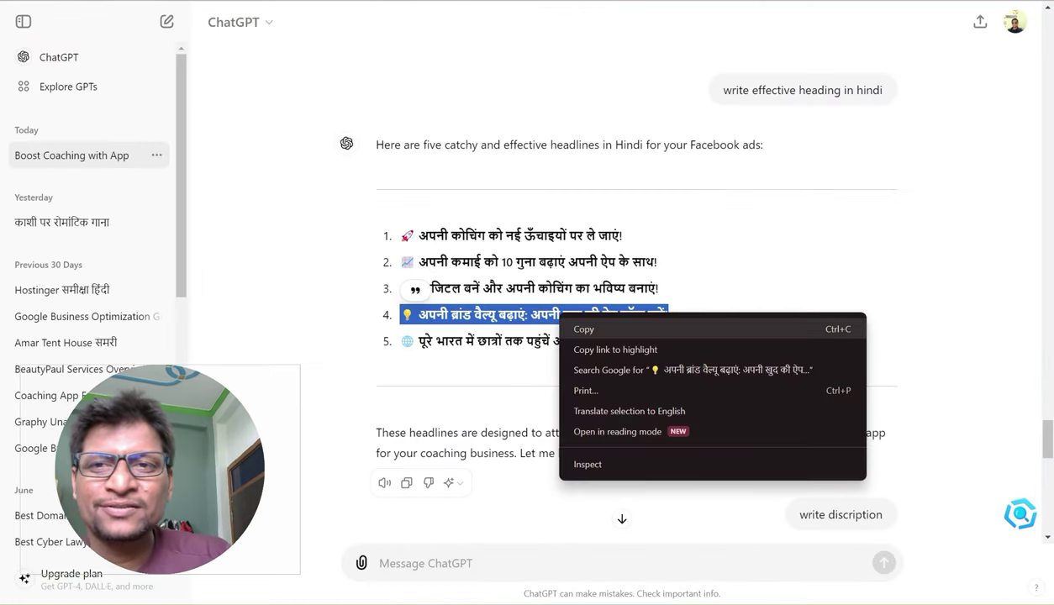
left_click(583, 329)
key("alt+Tab")
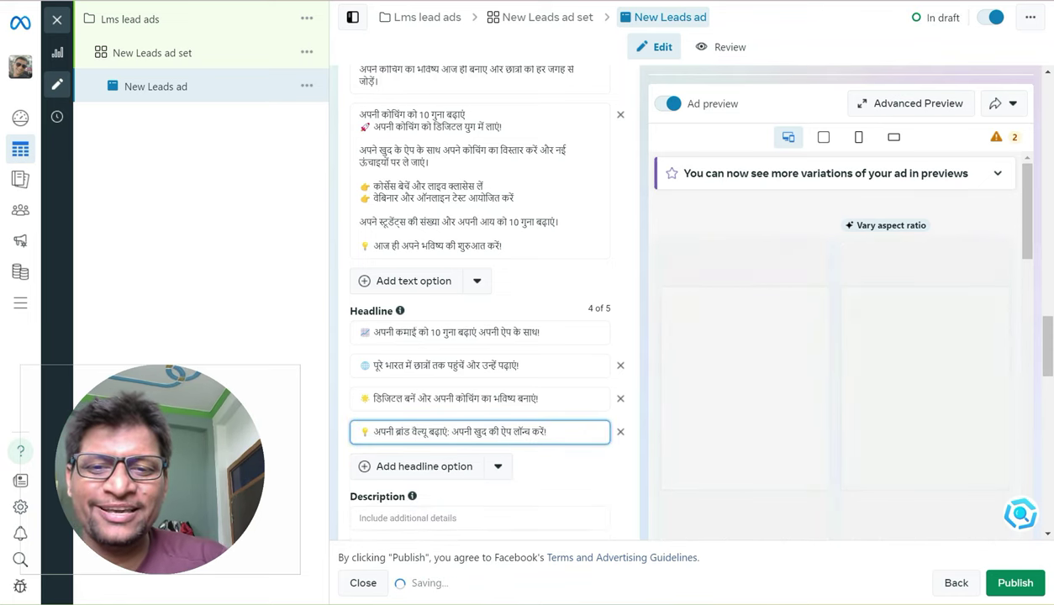
Add a fifth headline option containing ChatGPT's first suggestion, "🚀 अपनी कोचिंग को नई ऊँचाइयों पर ले जाएं!", without trailing blank lines
left_click(416, 466)
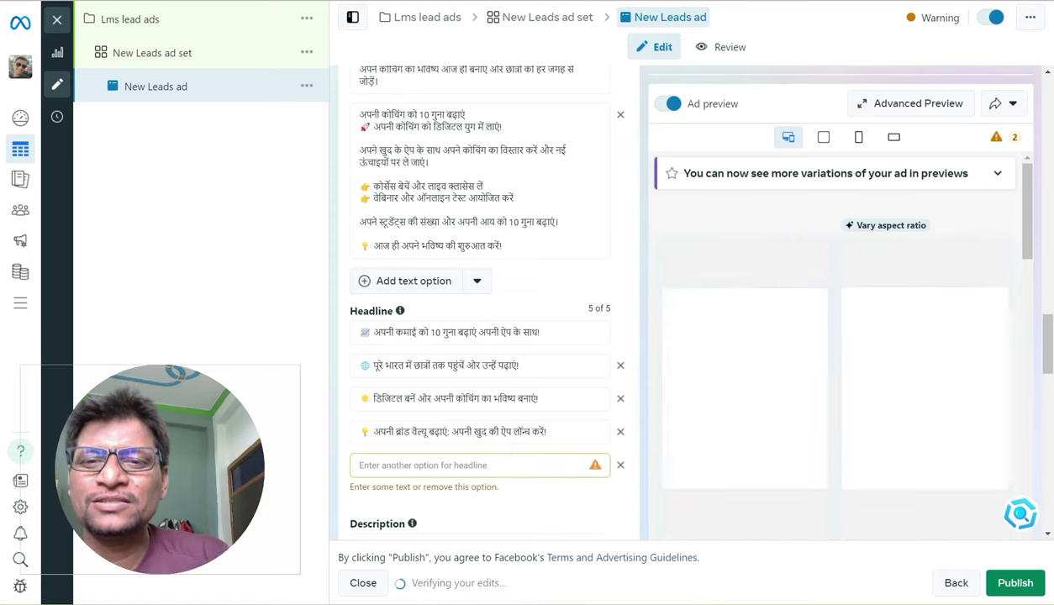
key("ctrl+Tab")
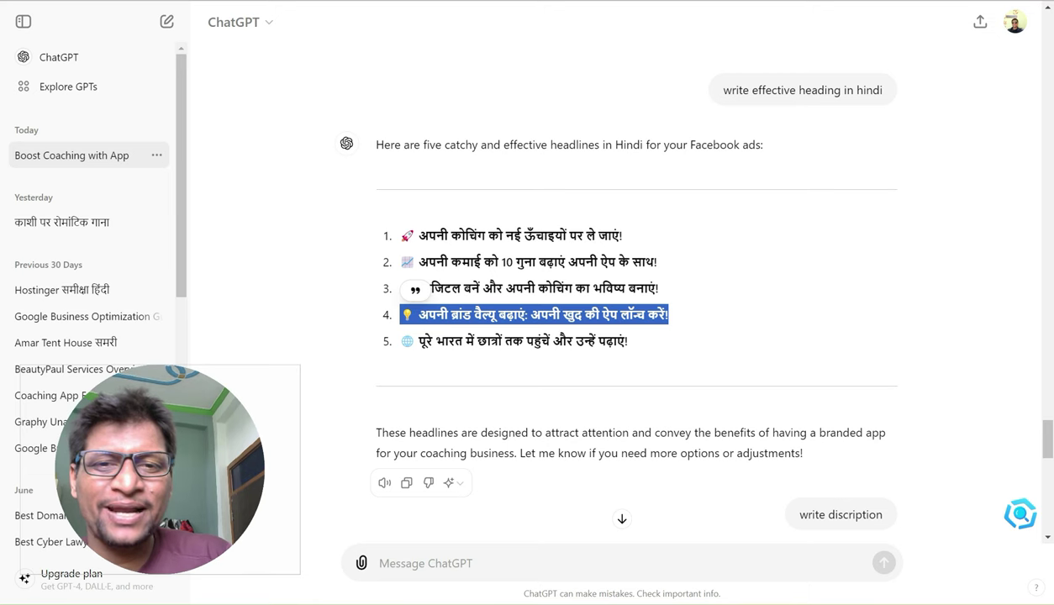
left_click(572, 315)
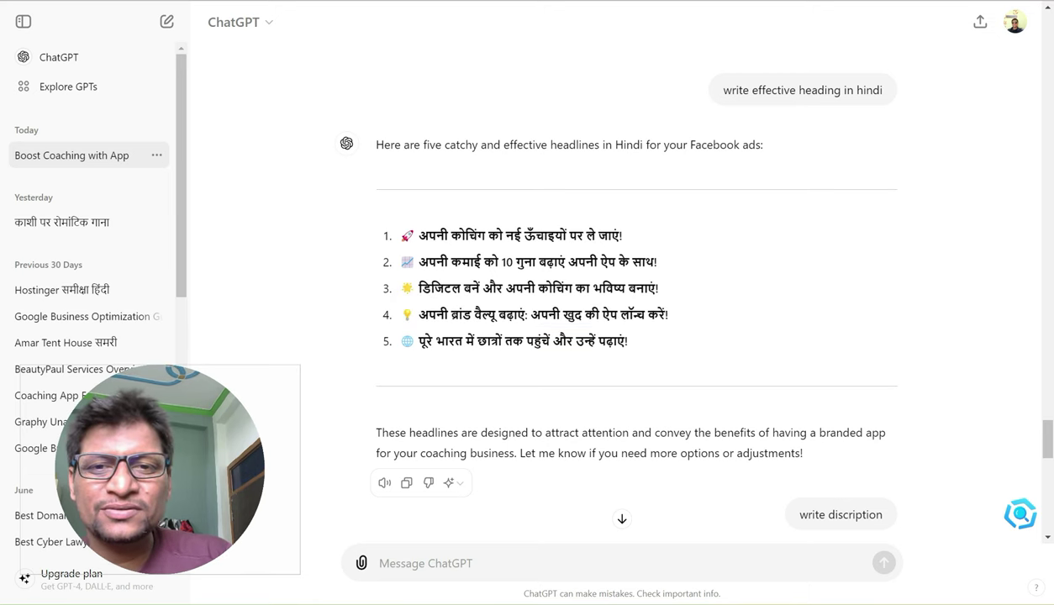
triple_click(557, 235)
right_click(562, 232)
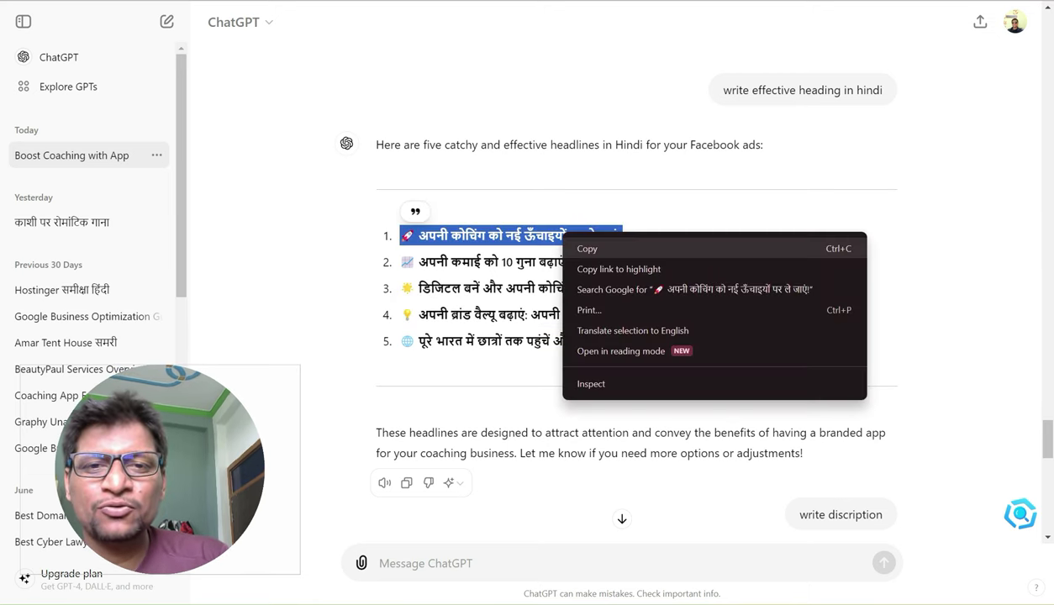
left_click(588, 249)
key("ctrl+Tab")
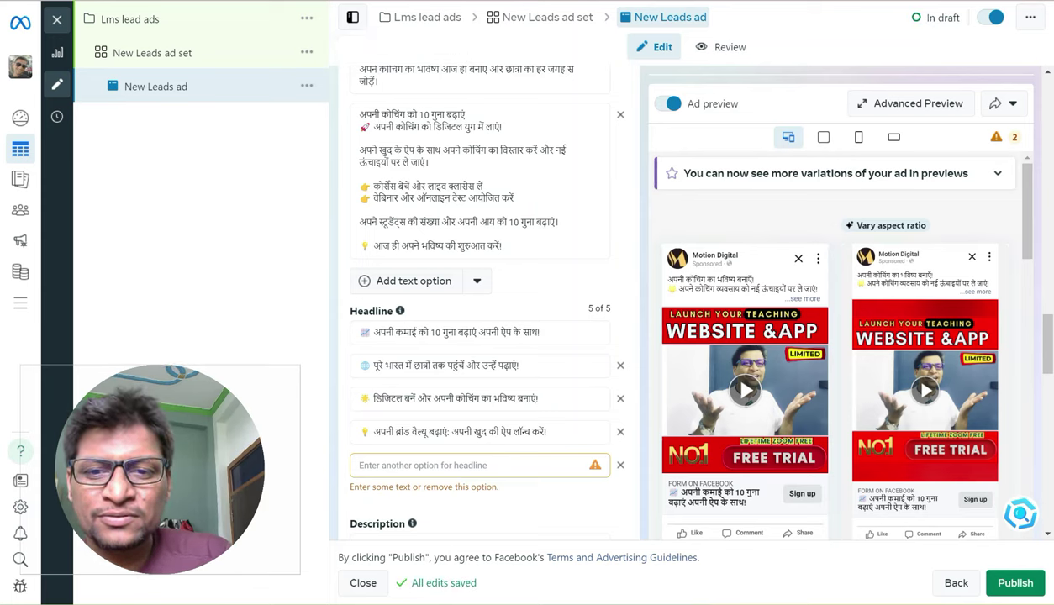
left_click(360, 465)
key("ctrl+v")
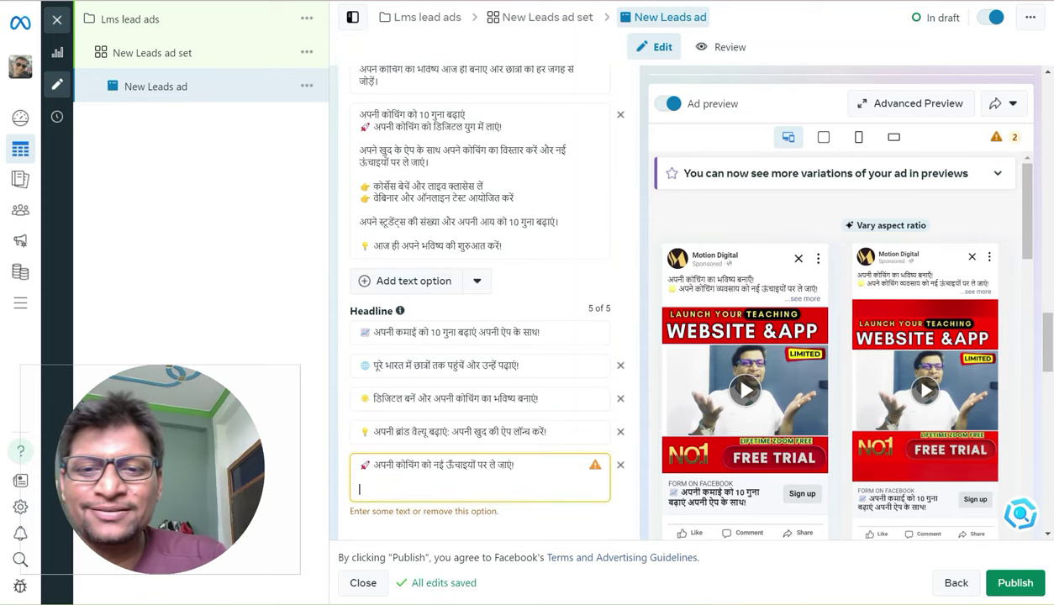
key("BackSpace")
key("BackSpace")
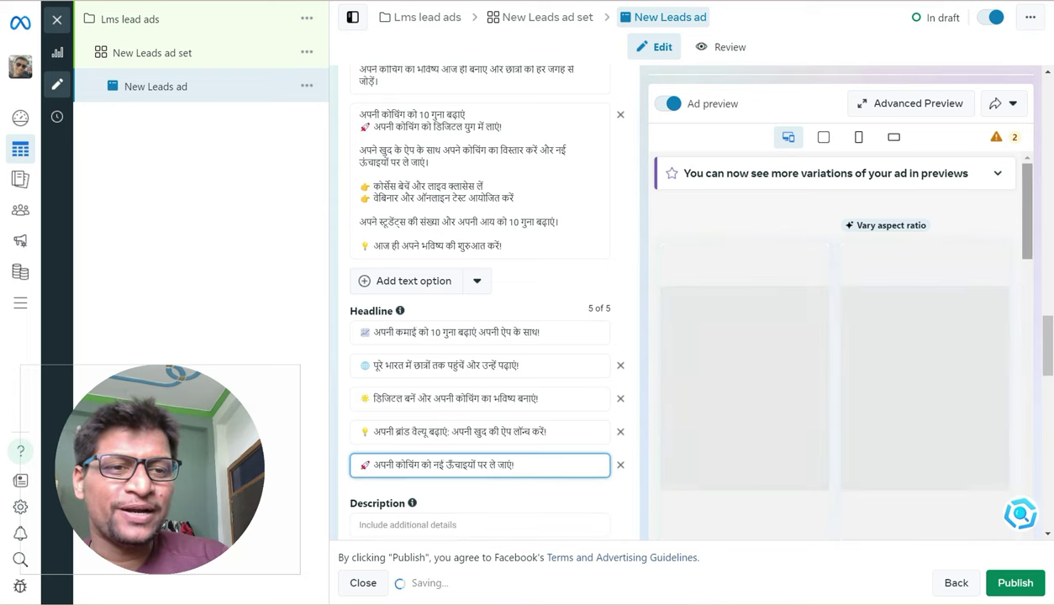
Fill the ad description with ChatGPT's first Hindi description, including its title "🚀 अपनी कोचिंग को नई ऊँचाइयों पर ले जाएं!" and full paragraph
left_click_drag(1046, 346, 1047, 357)
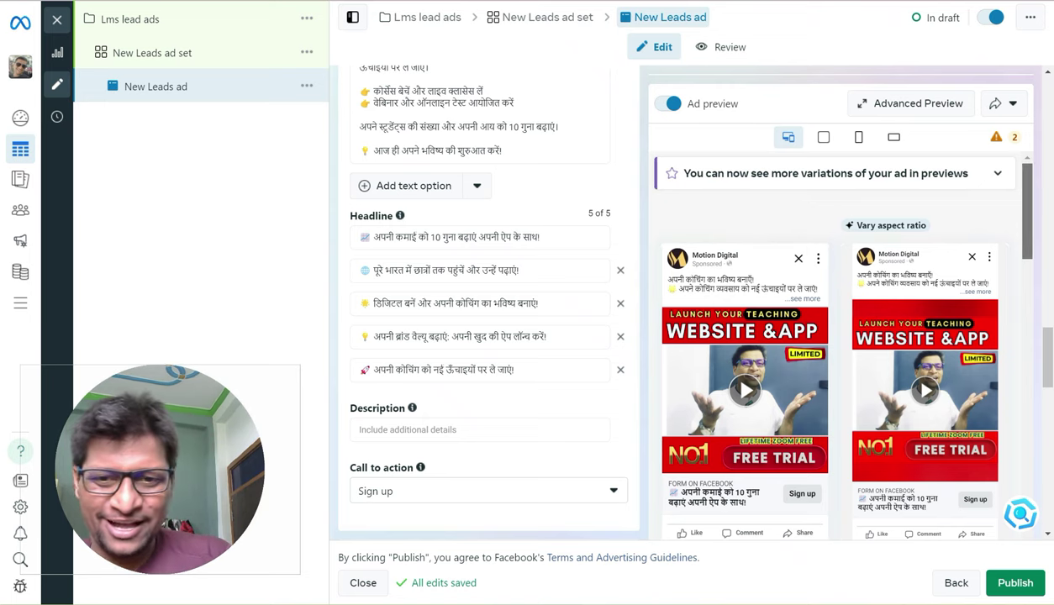
scroll(827, 341, "down", 1)
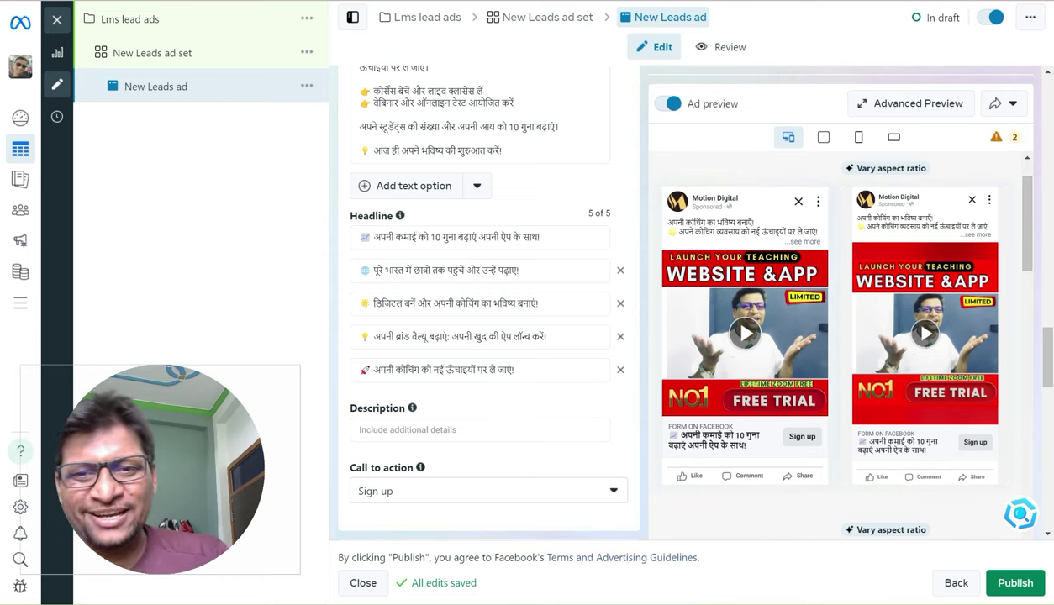
left_click(360, 429)
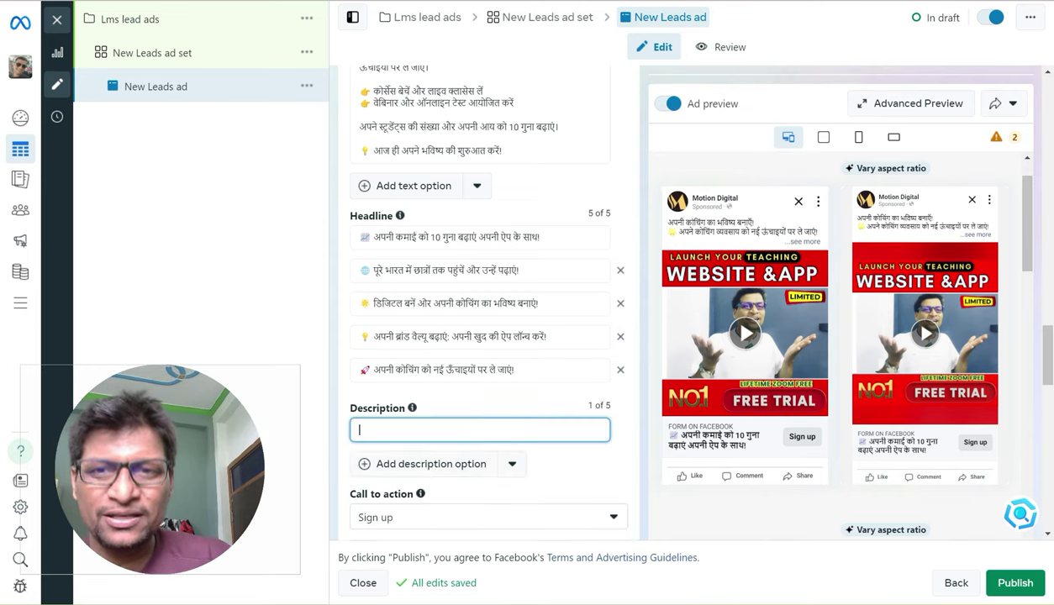
key("ctrl+Tab")
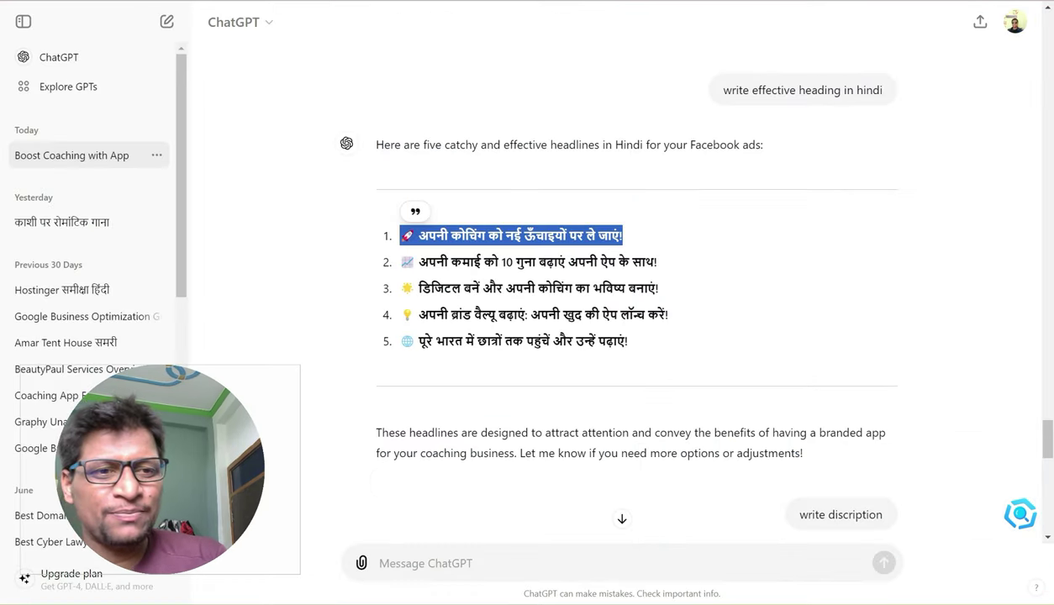
scroll(622, 336, "down", 5)
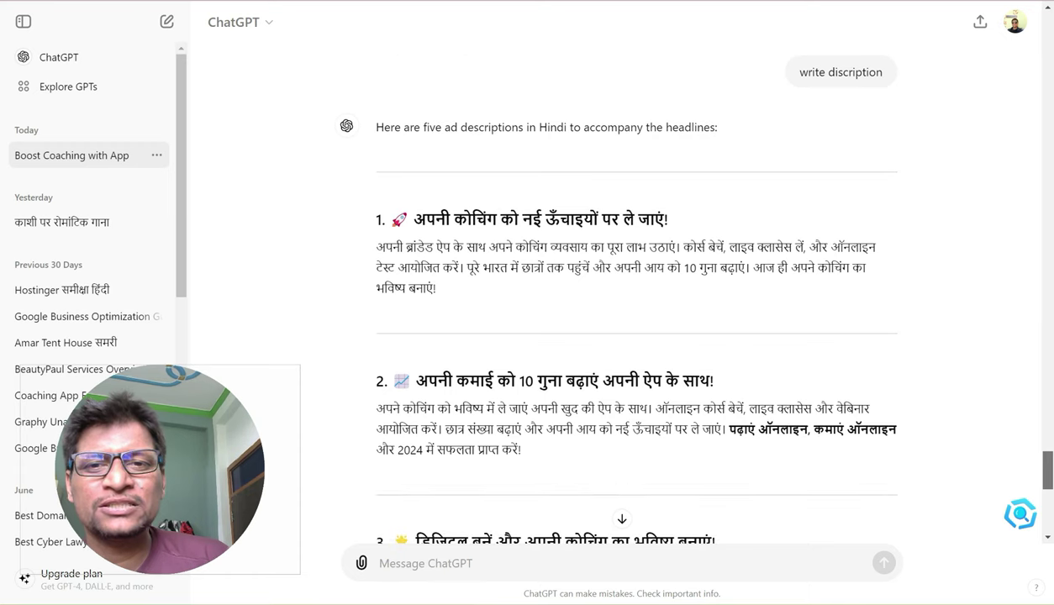
left_click_drag(389, 219, 436, 289)
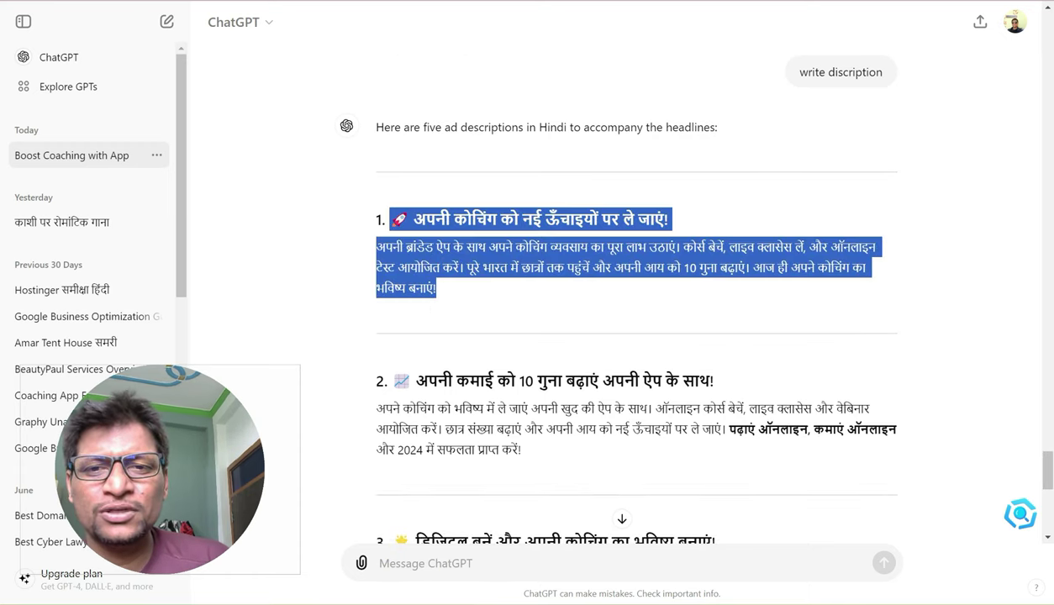
right_click(443, 248)
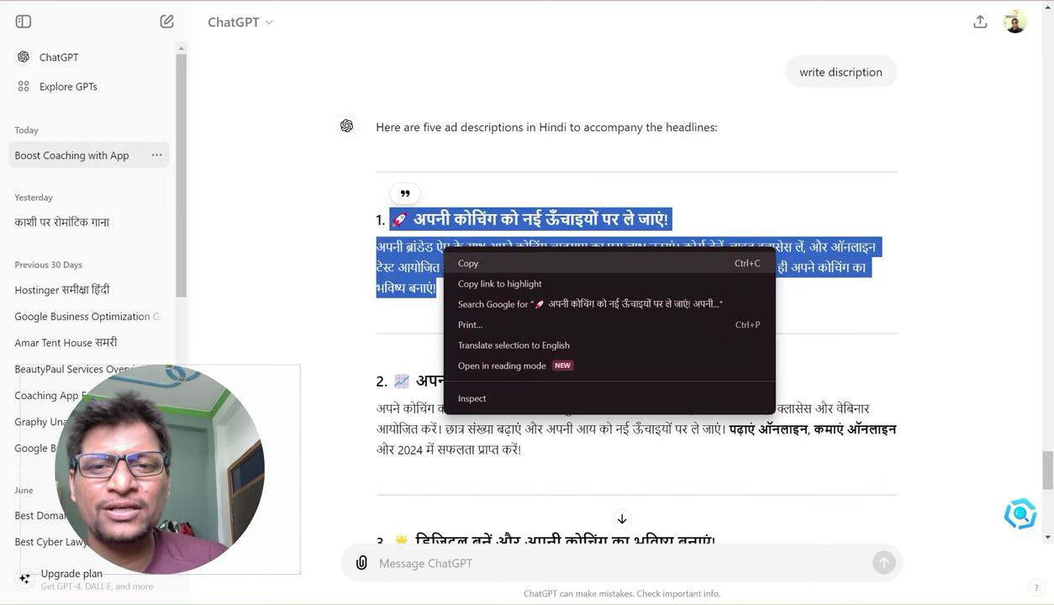
left_click(468, 263)
key("ctrl+Tab")
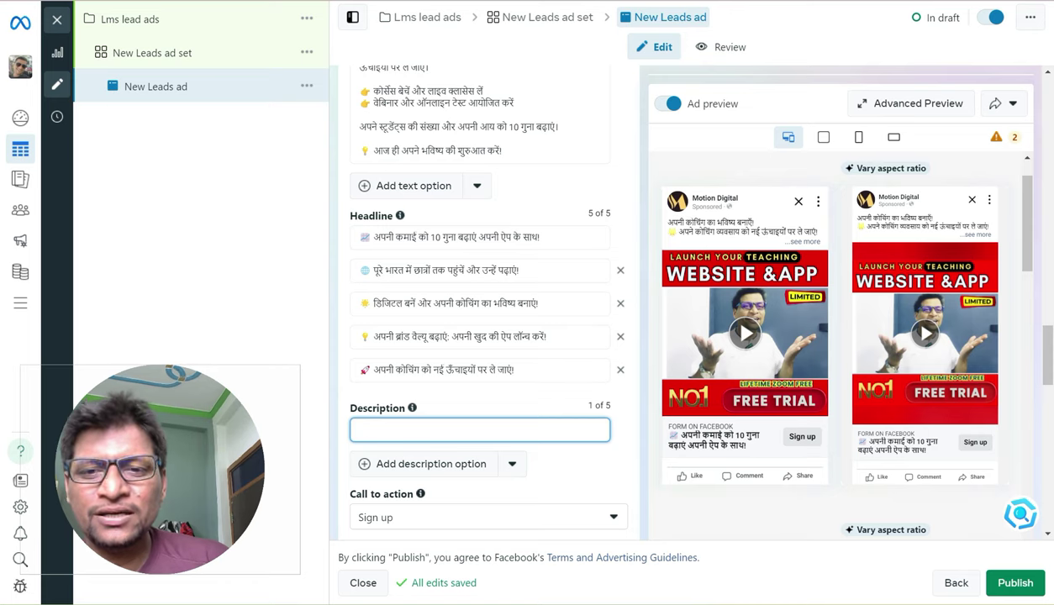
key("ctrl+v")
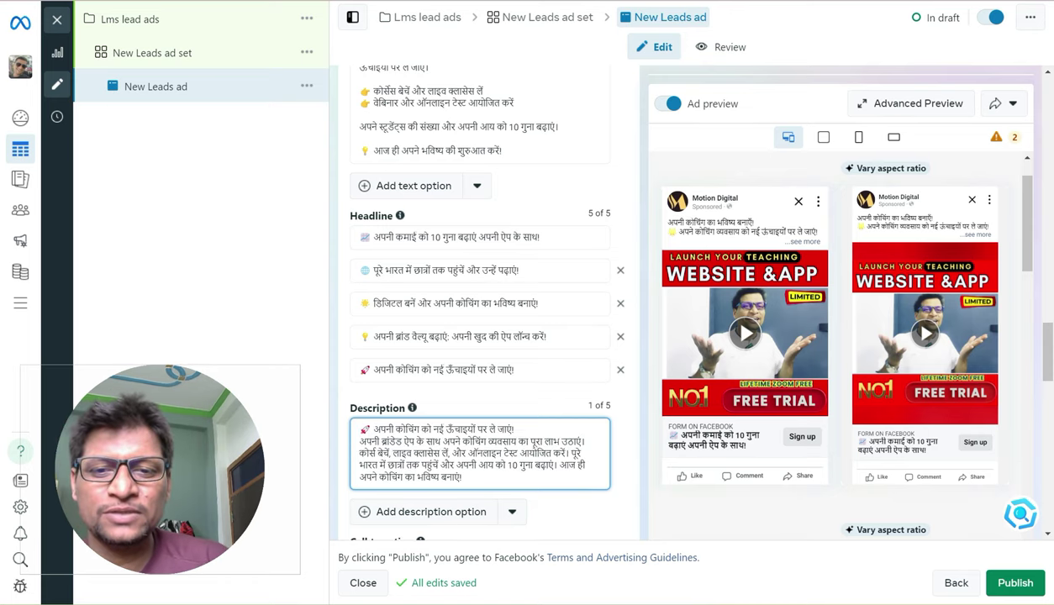
Add a second description option containing ChatGPT's second description, including its title "📈 अपनी कमाई को 10 गुना बढ़ाएं अपनी ऐप के साथ!" and full paragraph
left_click(422, 512)
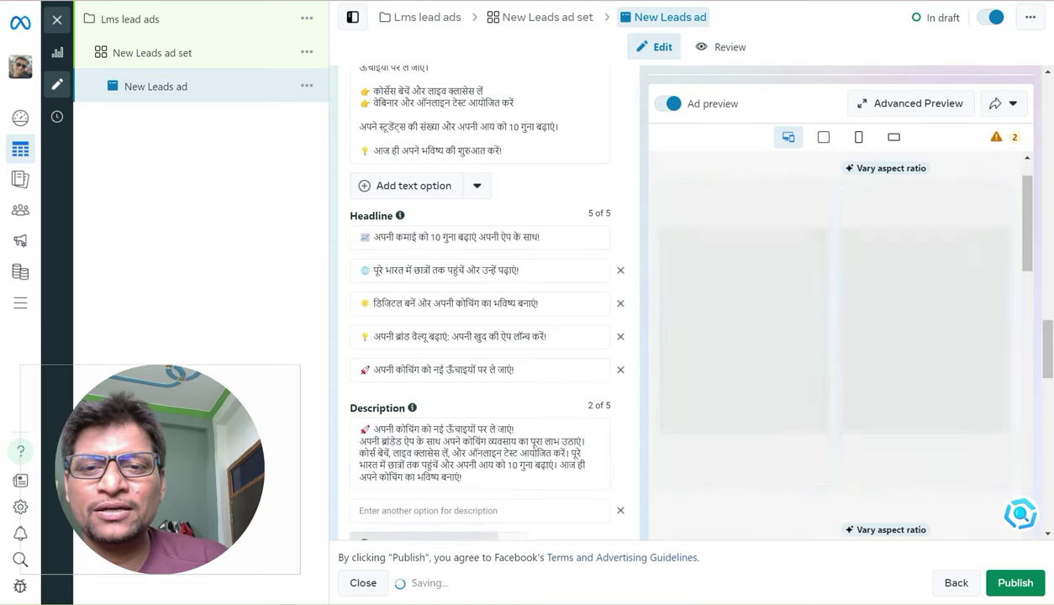
key("ctrl+shift+Tab")
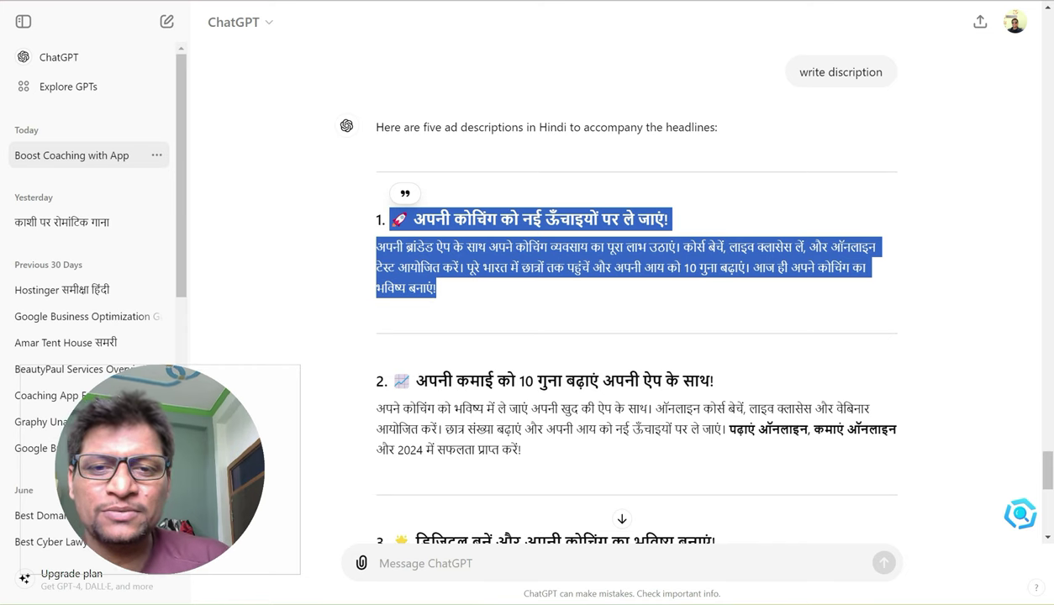
left_click_drag(428, 381, 521, 450)
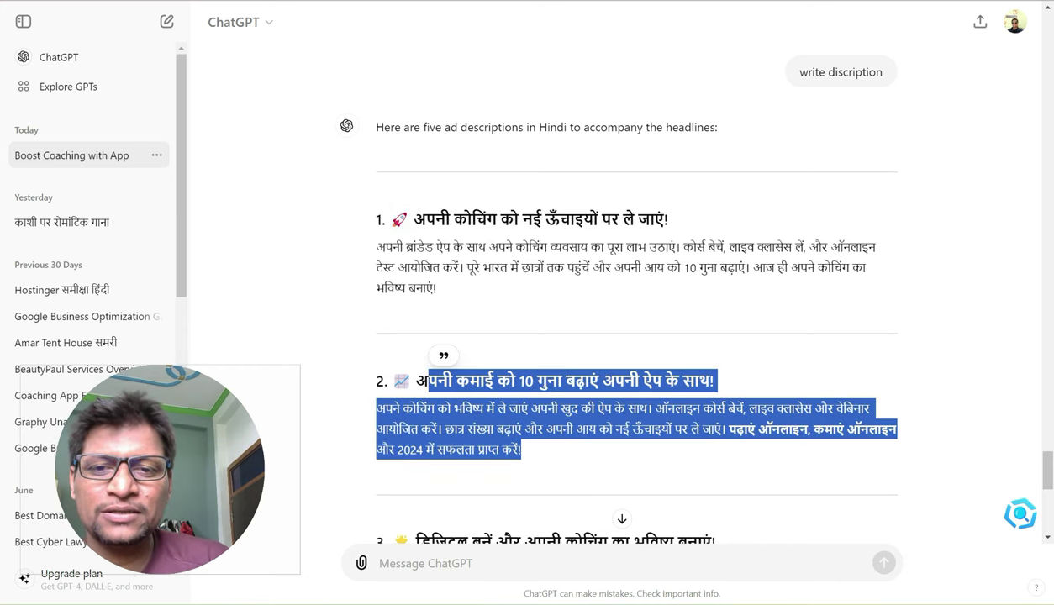
left_click_drag(392, 380, 522, 450)
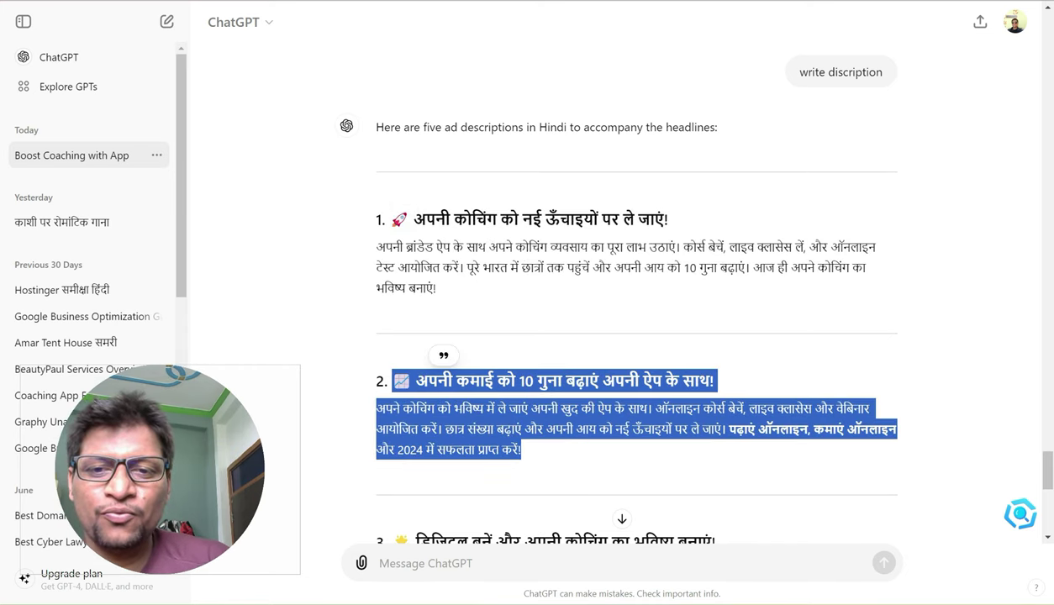
right_click(468, 442)
left_click(491, 425)
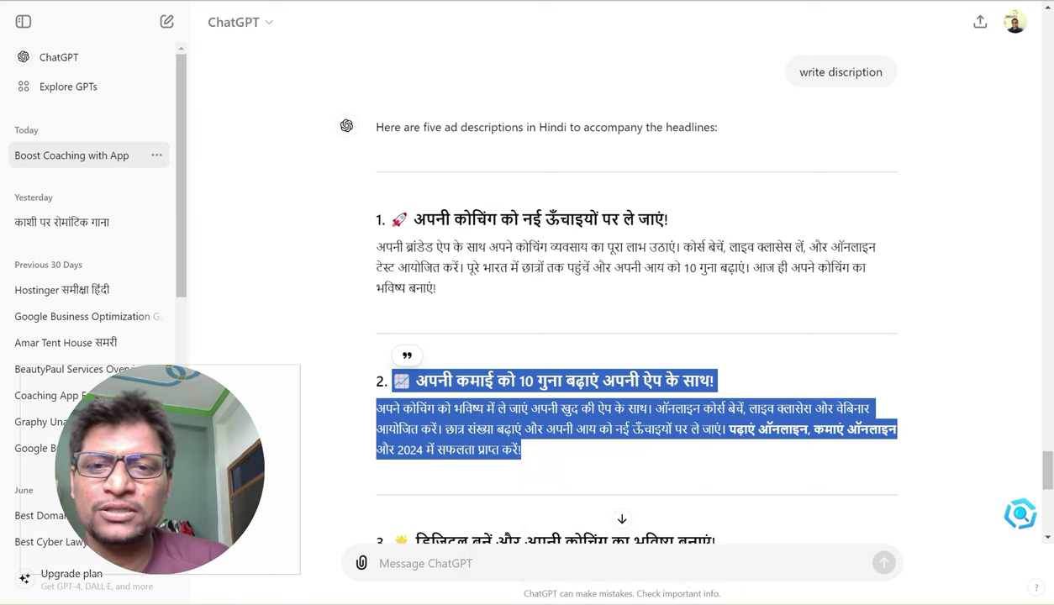
key("ctrl+Tab")
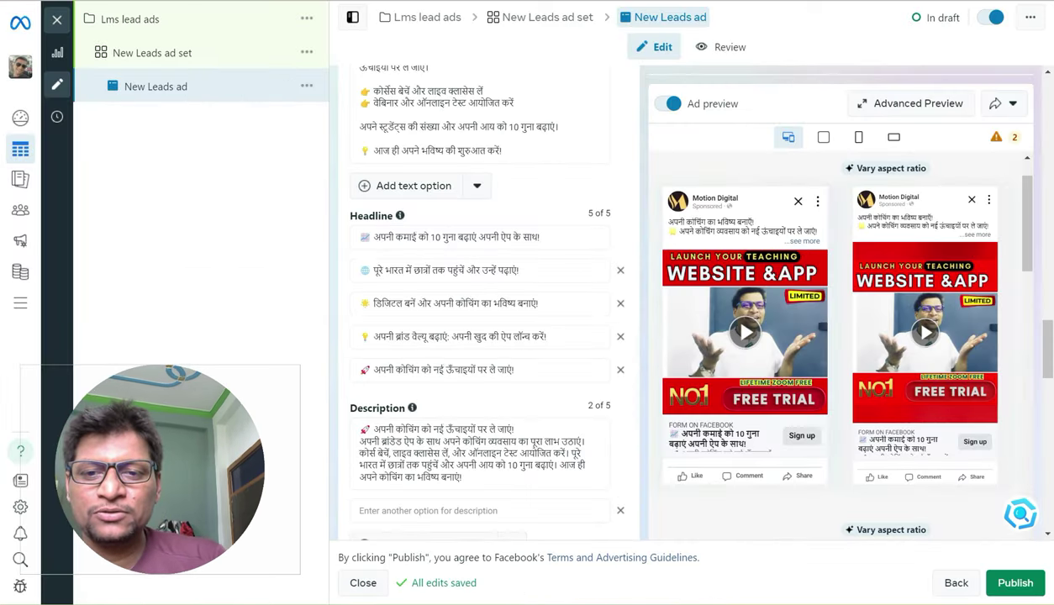
left_click(479, 510)
key("ctrl+v")
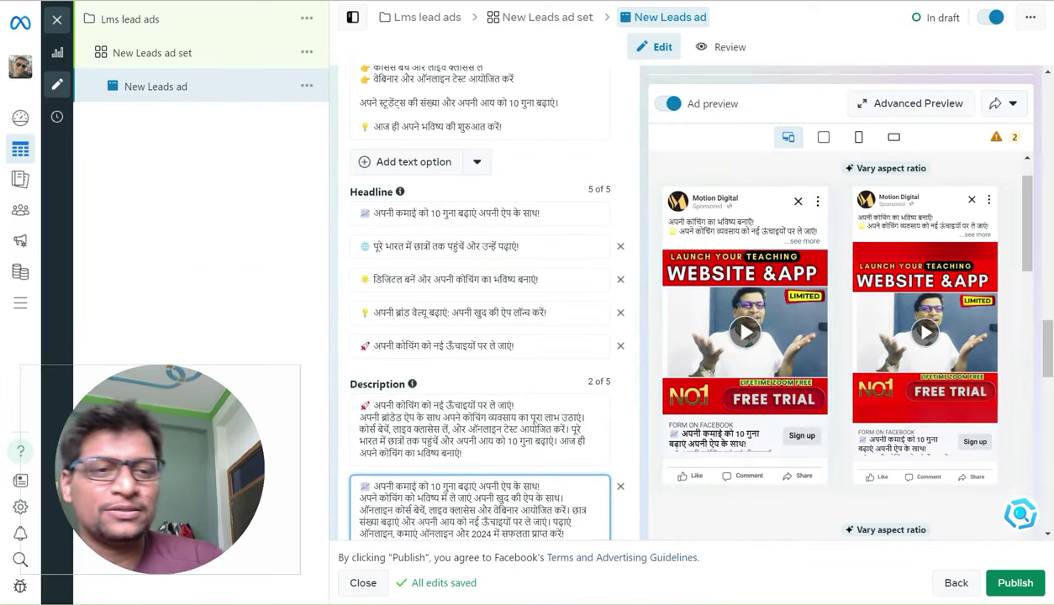
Add a third description option containing ChatGPT's third description, including its title "🌟 डिजिटल बनें और अपनी कोचिंग का भविष्य बनाएं!" and full paragraph
scroll(480, 303, "down", 3)
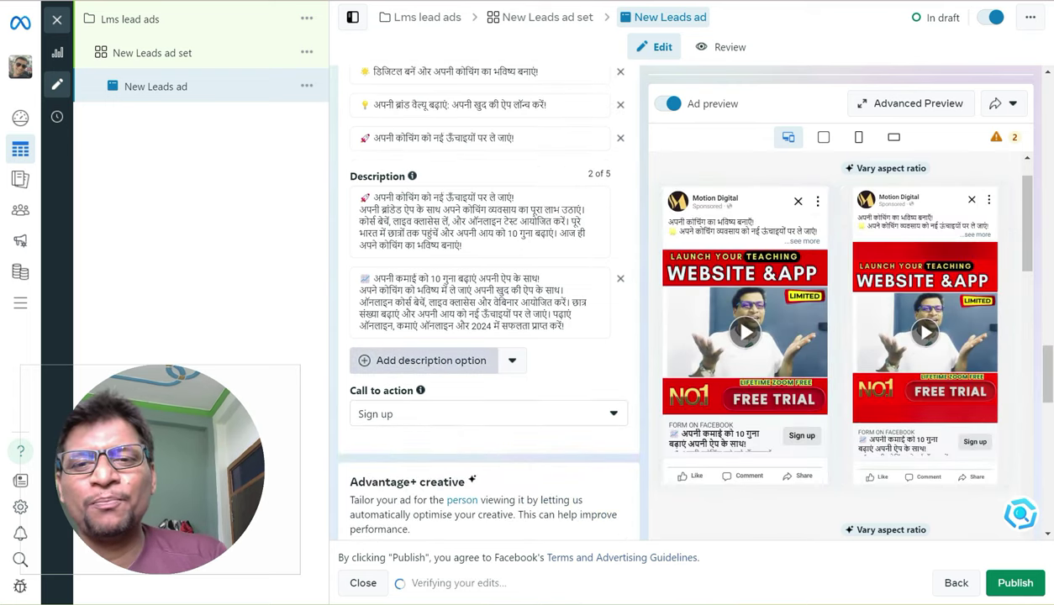
left_click(422, 360)
key("ctrl+Tab")
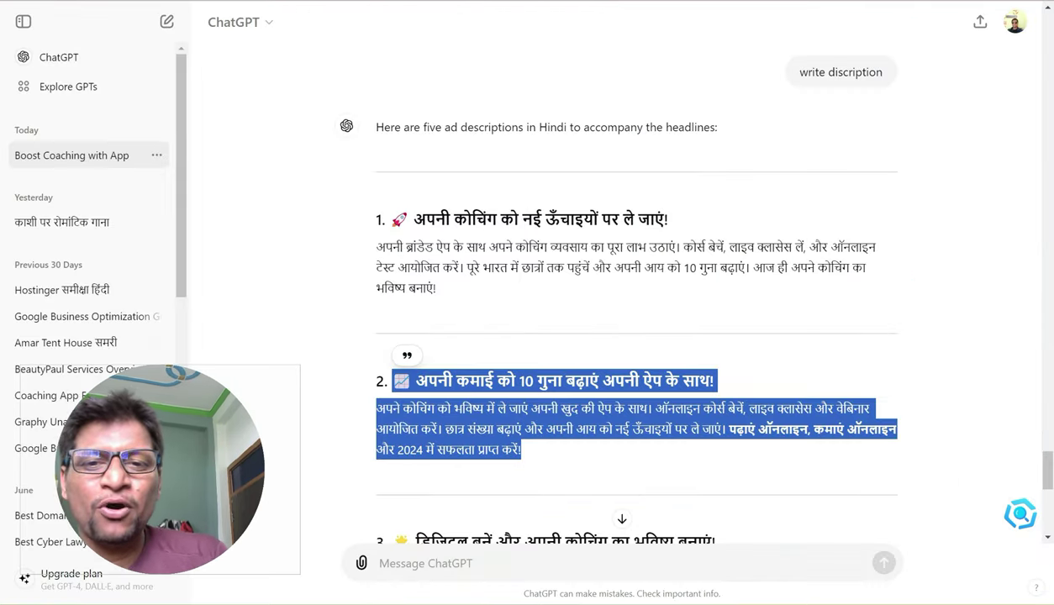
scroll(622, 294, "down", 2)
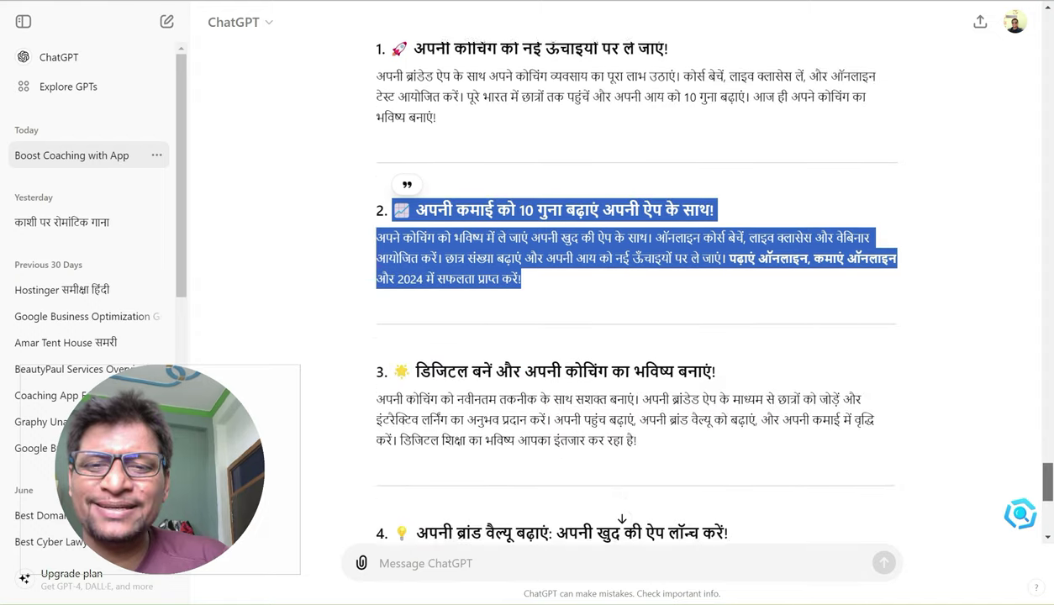
scroll(622, 519, "down", 1)
left_click_drag(395, 330, 637, 399)
right_click(579, 380)
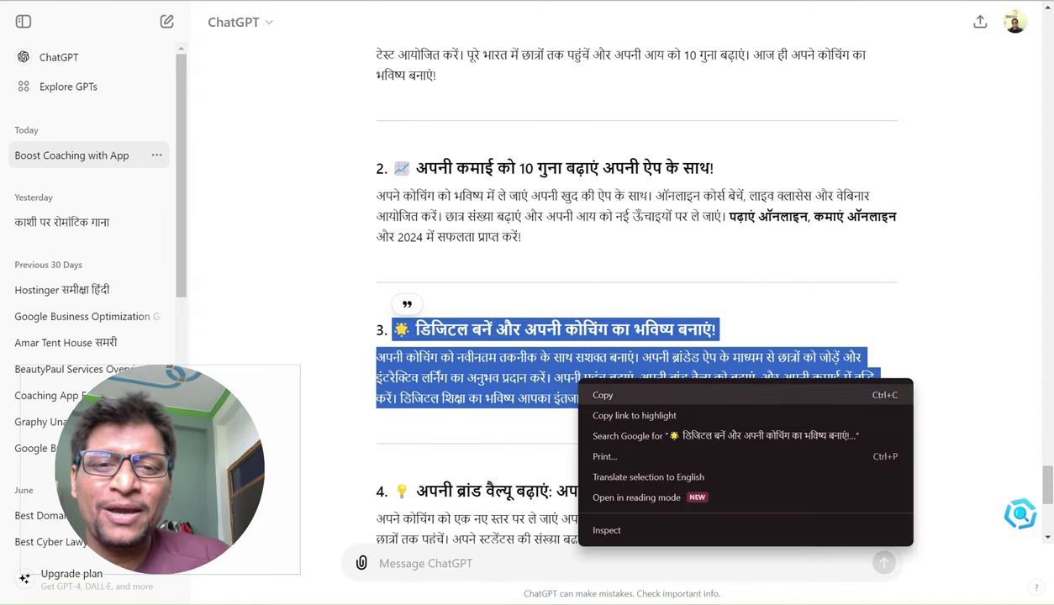
left_click(603, 395)
key("ctrl+Tab")
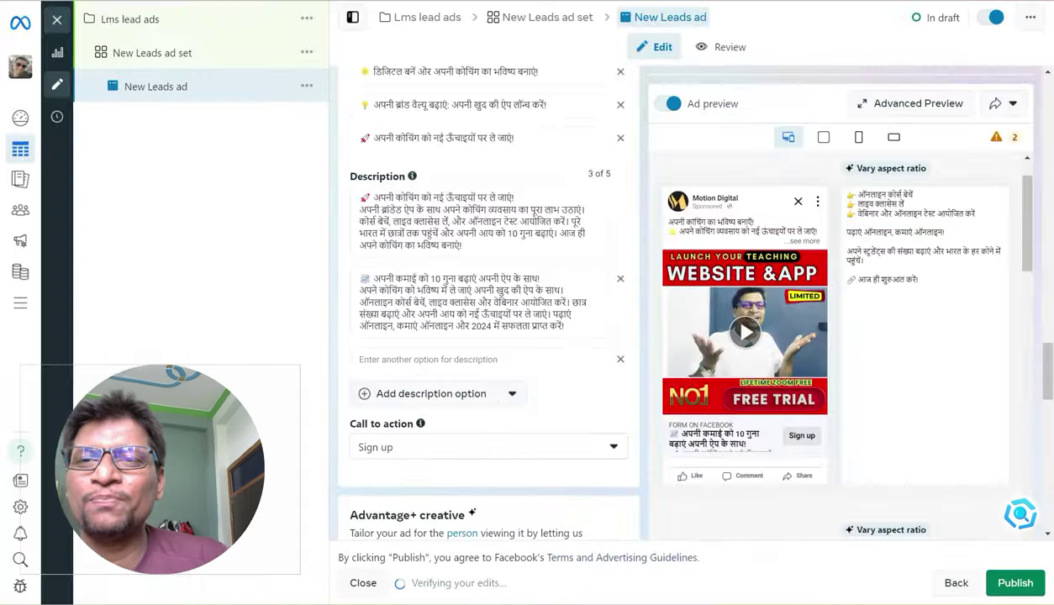
left_click(479, 359)
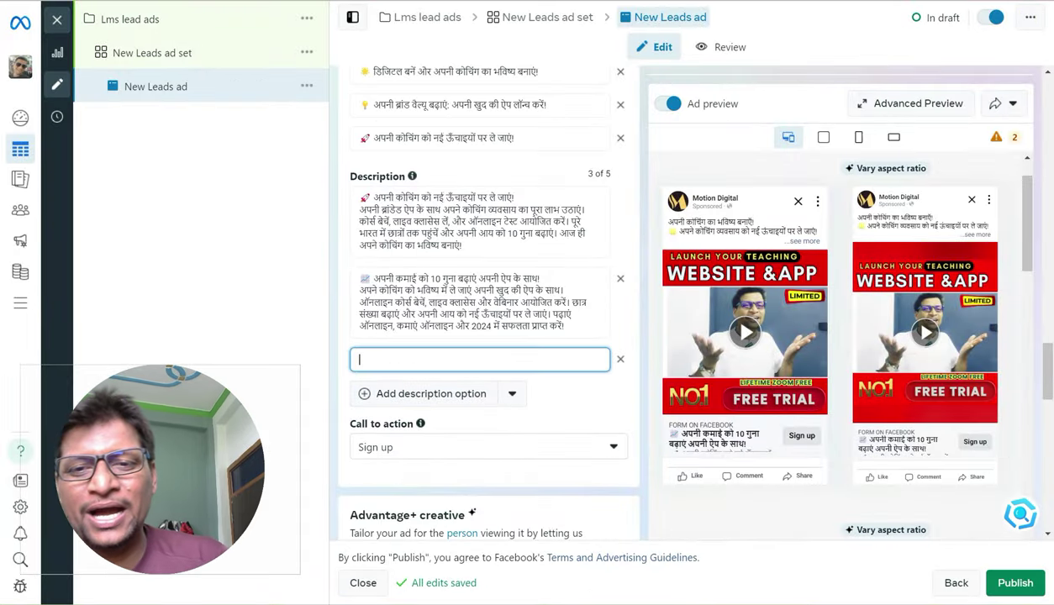
key("ctrl+v")
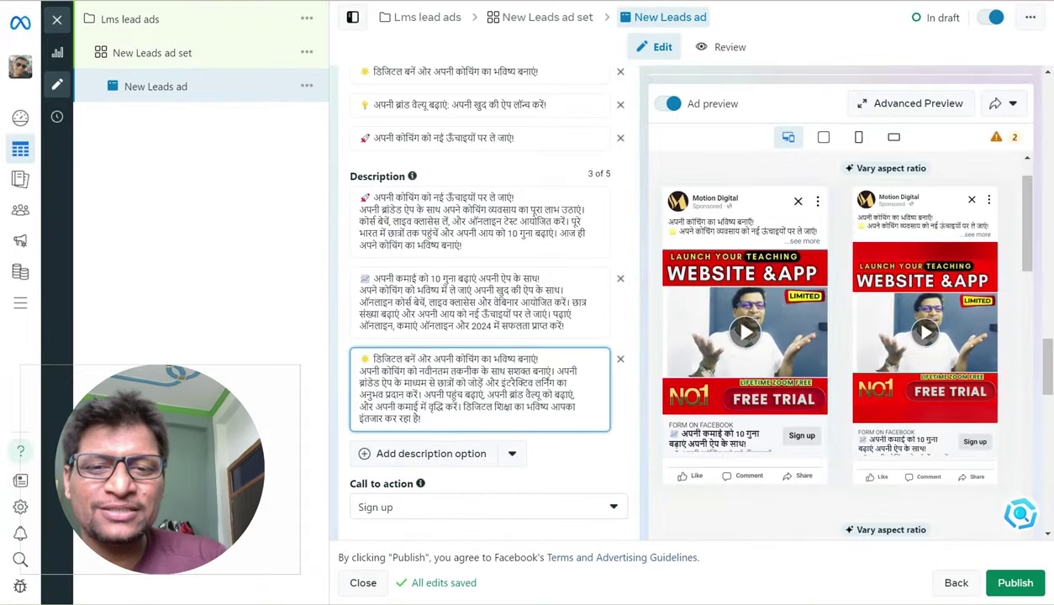
Add a fourth description option containing ChatGPT's fourth description, with its title "💡 अपनी ब्रांड वैल्यू बढ़ाएं: अपनी खुद की ऐप लॉन्च करें!" and paragraph
left_click(423, 453)
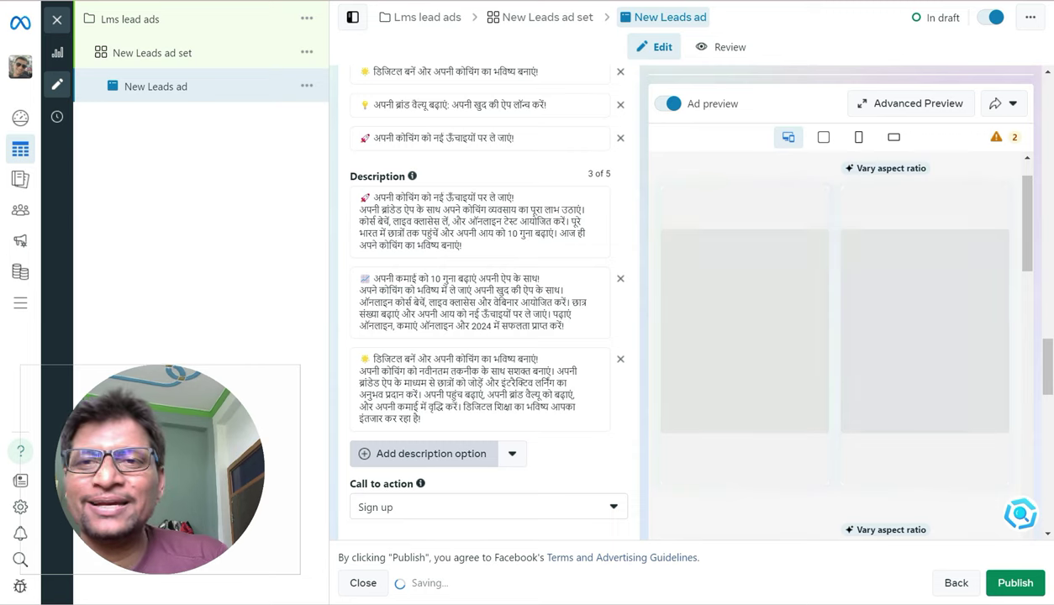
key("ctrl+shift+Tab")
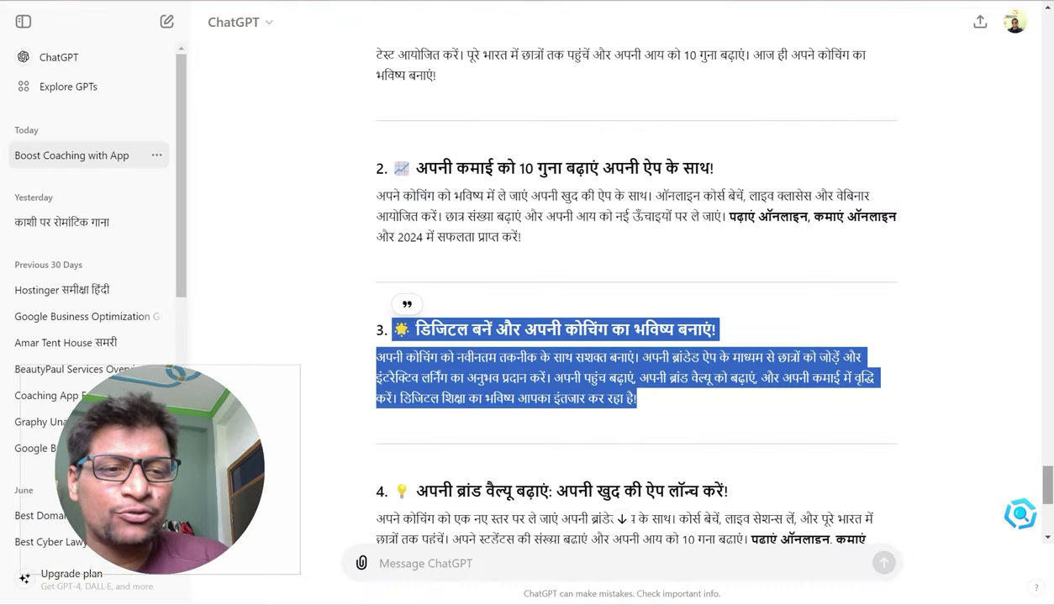
scroll(631, 286, "down", 3)
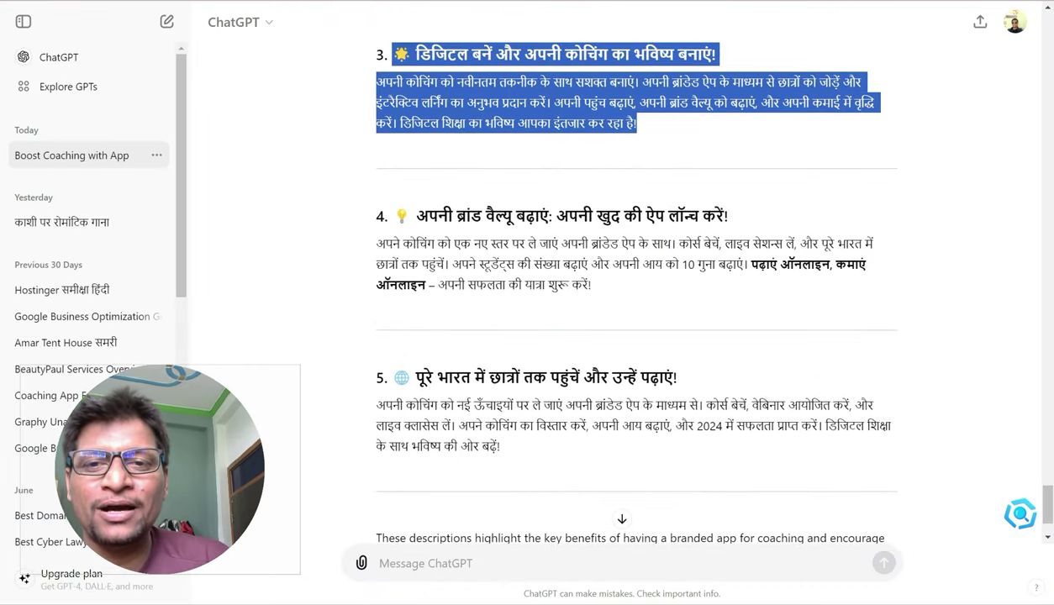
left_click_drag(392, 215, 590, 284)
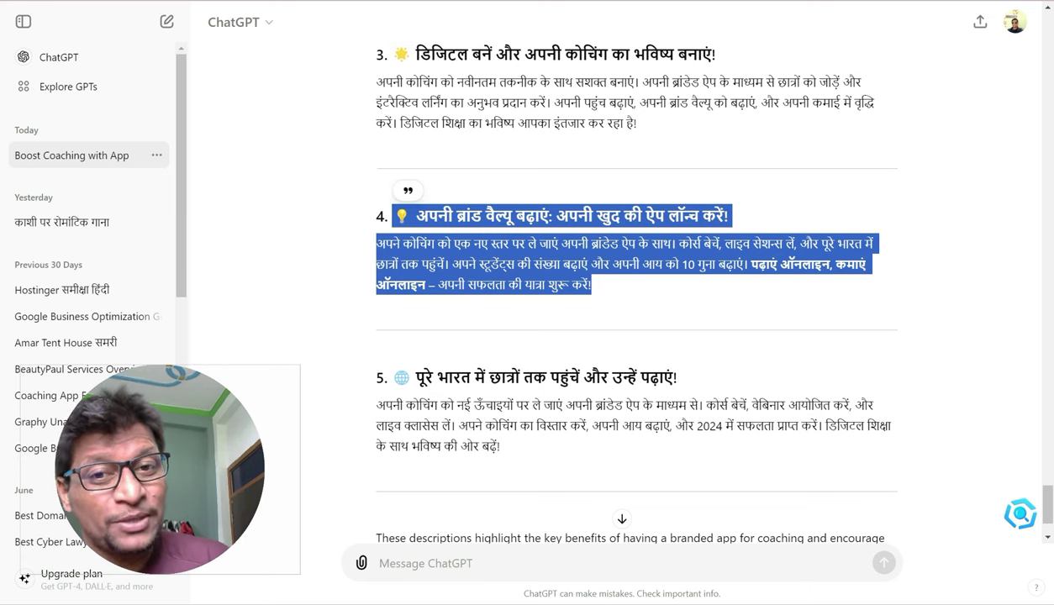
right_click(511, 235)
left_click(546, 254)
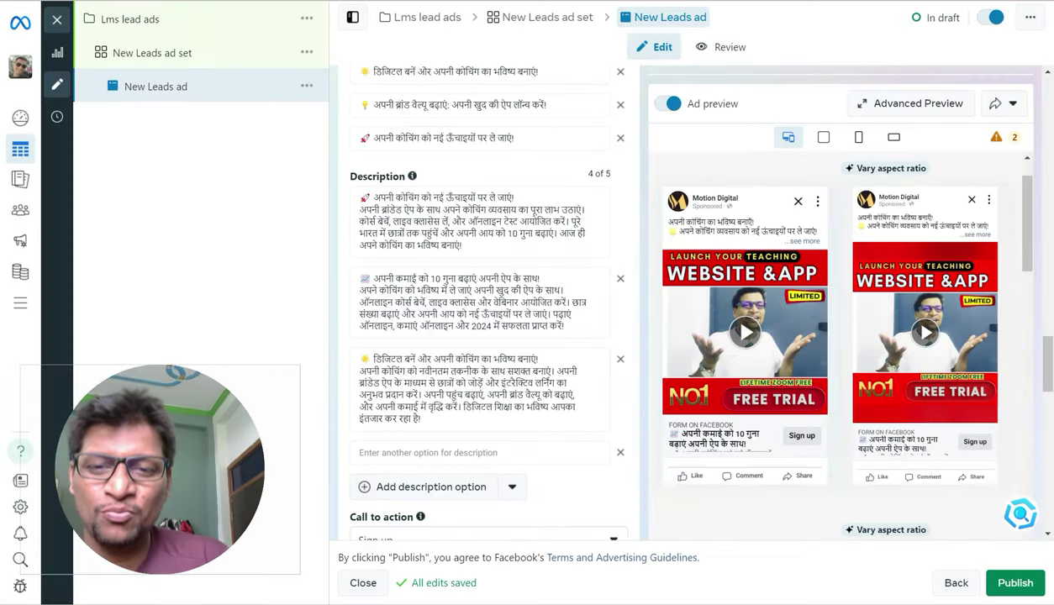
left_click(479, 452)
key("ctrl+v")
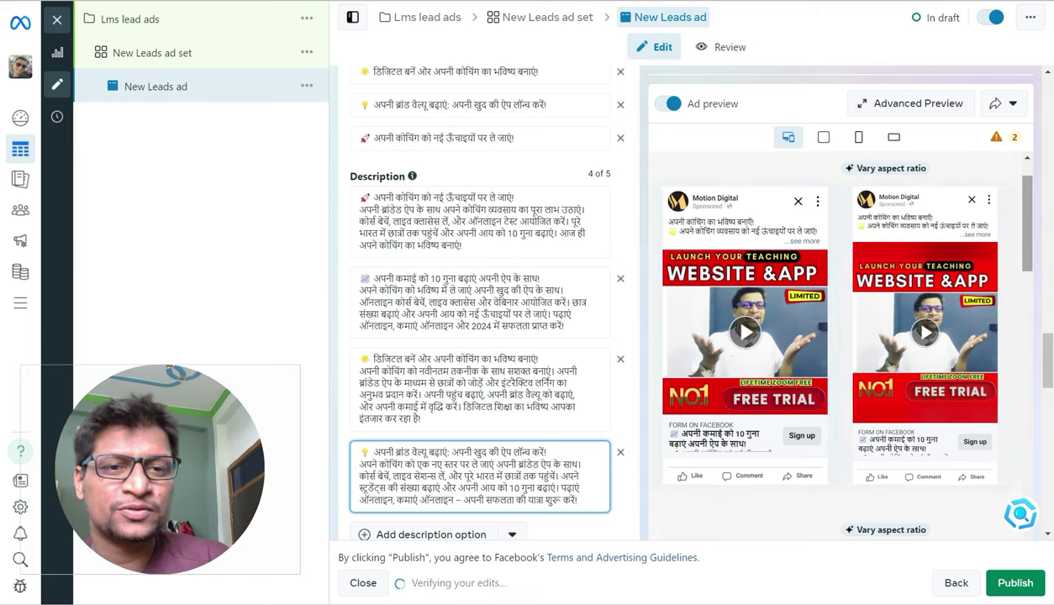
Review the ad preview, the entered descriptions, and the call to action, Advantage+ creative and instant form settings
left_click_drag(1027, 223, 1027, 276)
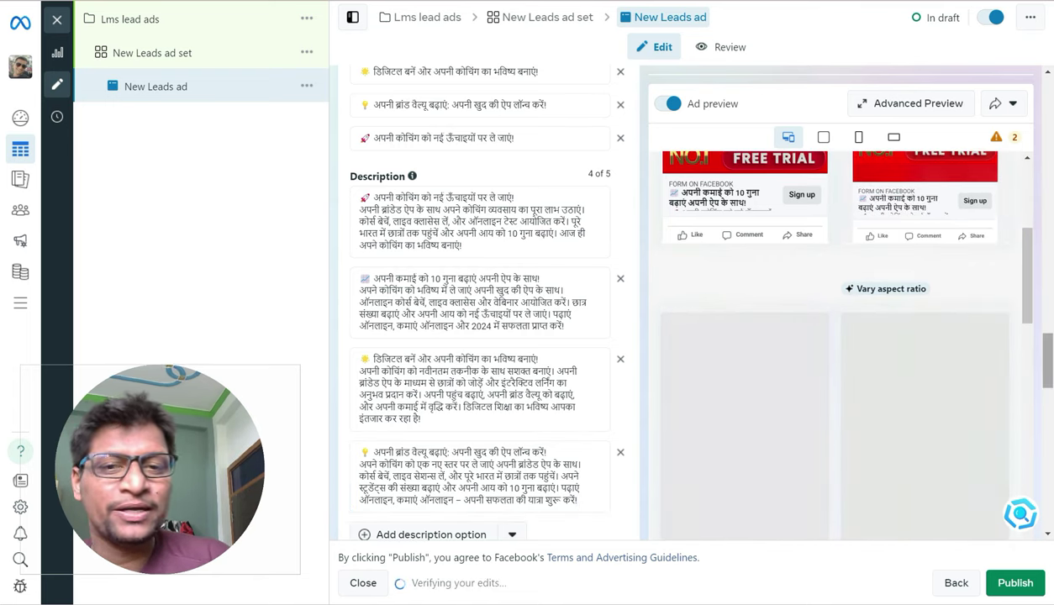
scroll(487, 294, "down", 2)
scroll(487, 294, "down", 2)
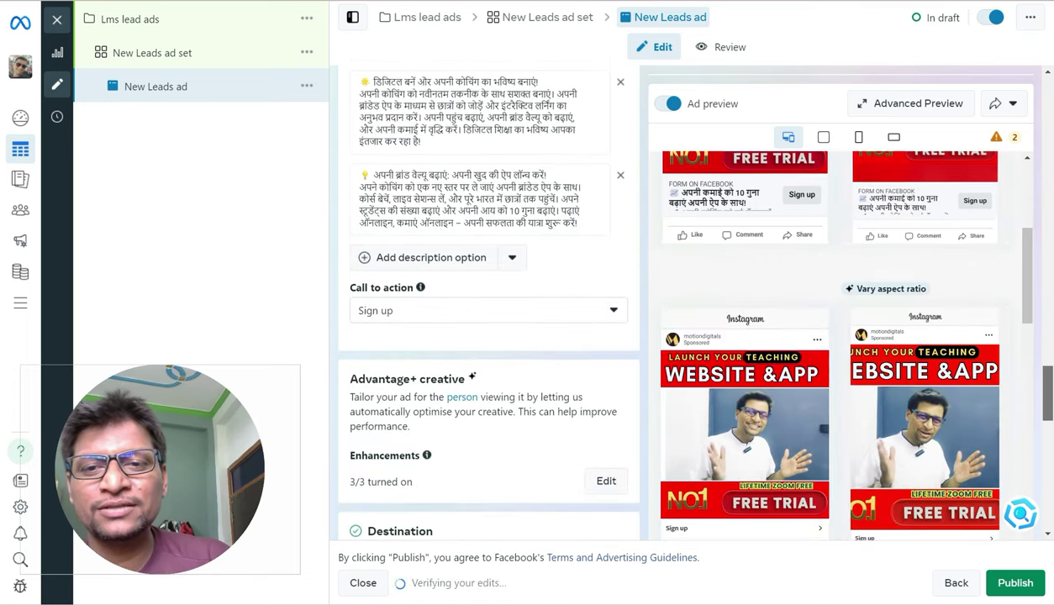
scroll(487, 294, "up", 4)
scroll(487, 295, "down", 5)
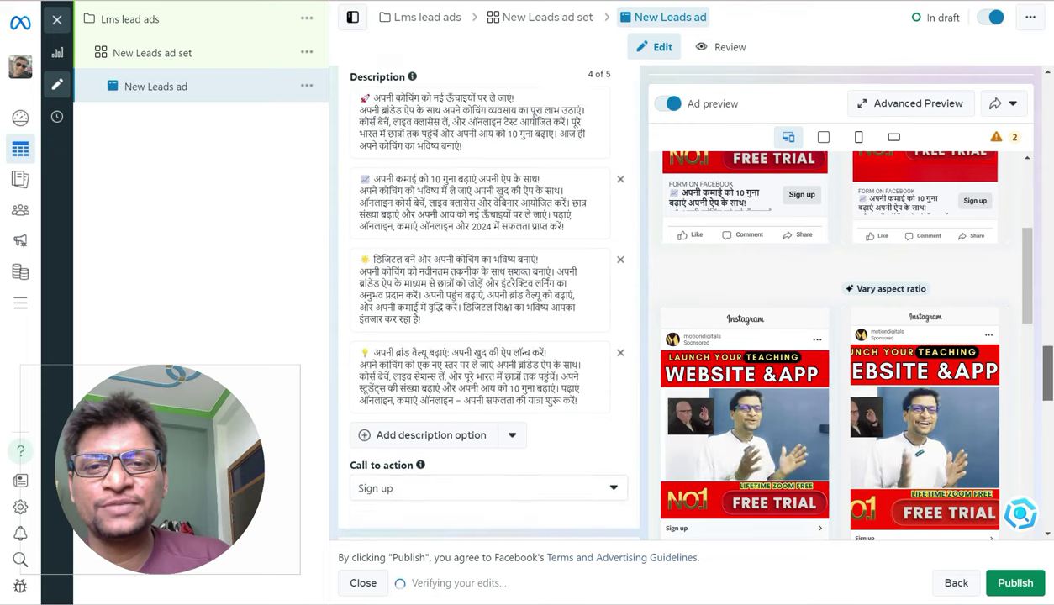
scroll(487, 295, "down", 5)
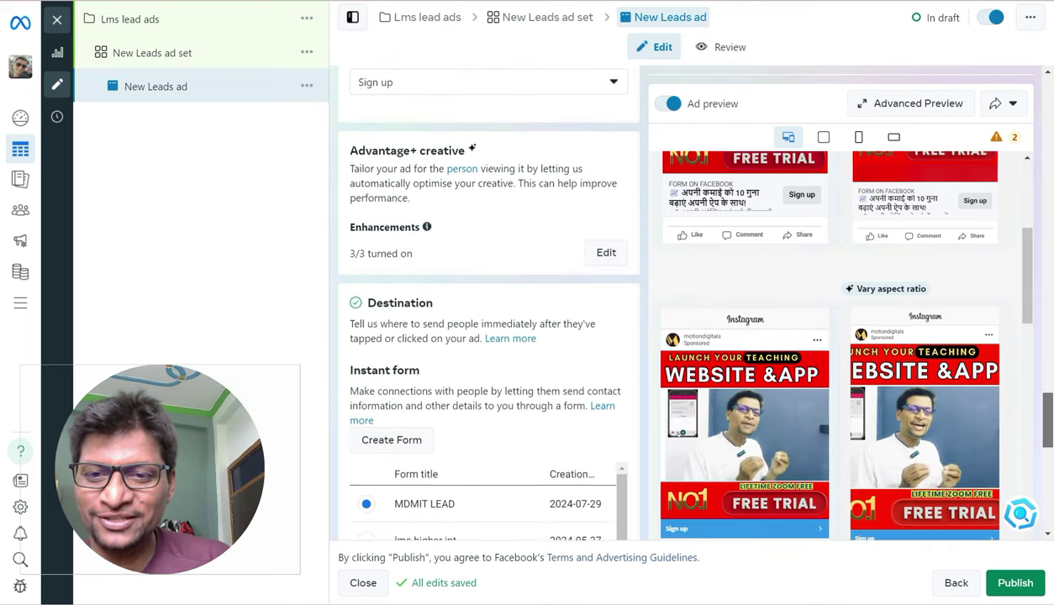
scroll(841, 336, "down", 1)
scroll(681, 295, "up", 1)
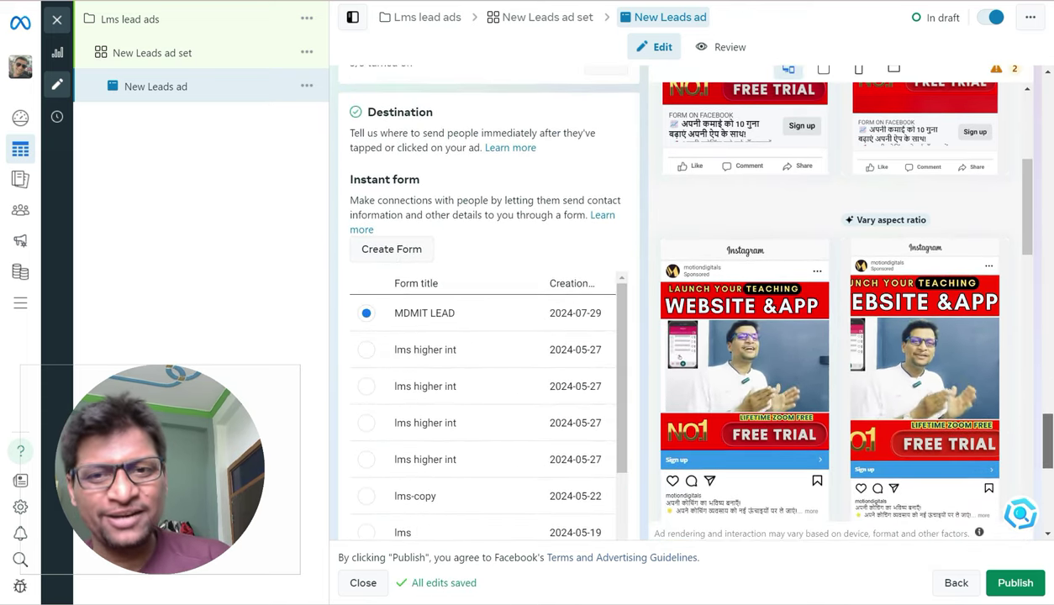
scroll(681, 294, "up", 3)
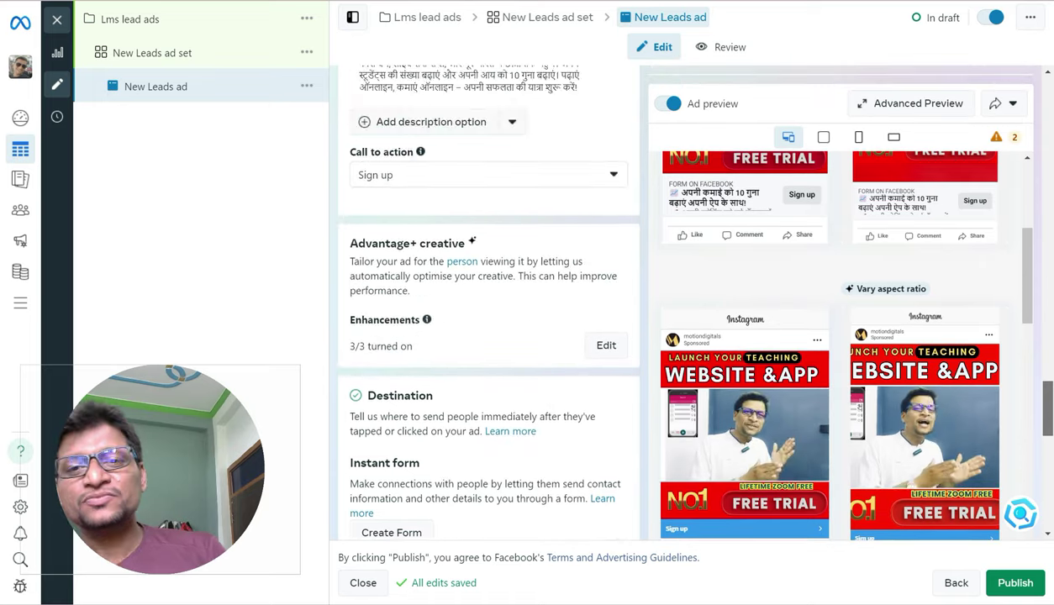
scroll(681, 294, "down", 1)
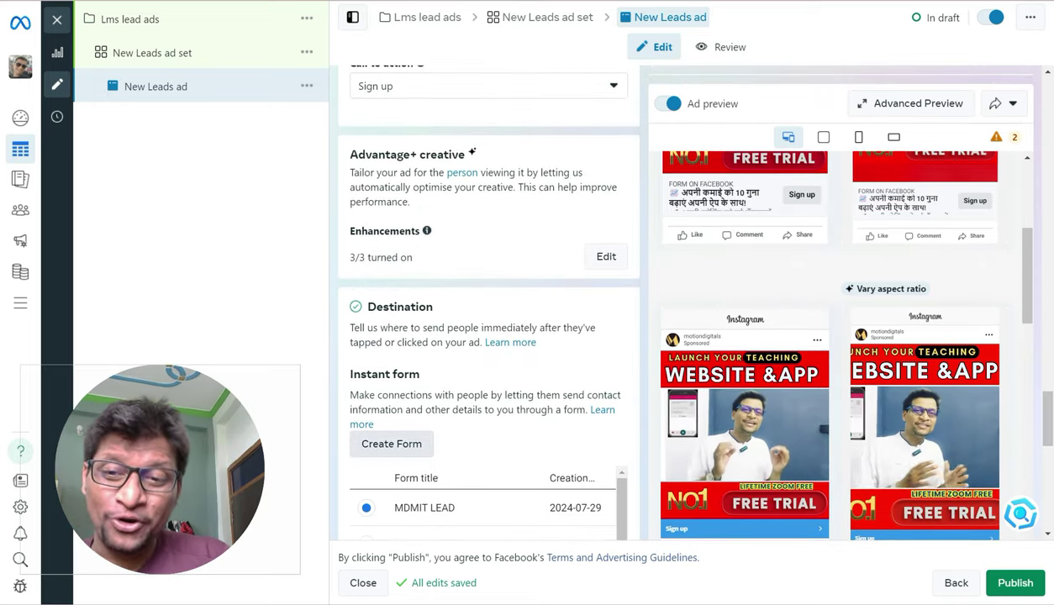
Start a new instant form for the ad with the Higher intent form type and name it "LMS lead Higher int"
left_click(391, 444)
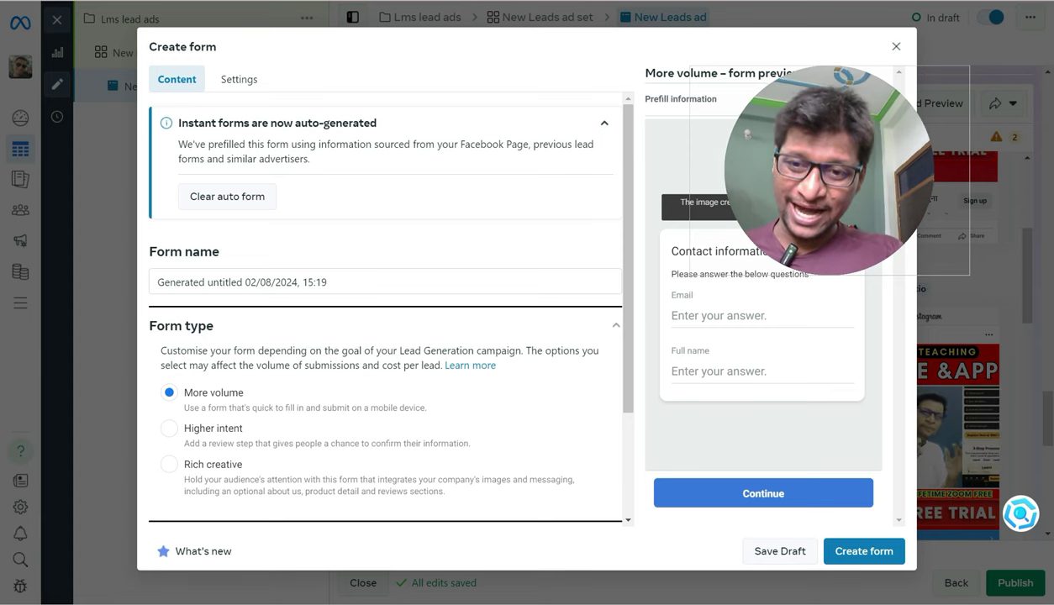
left_click(169, 428)
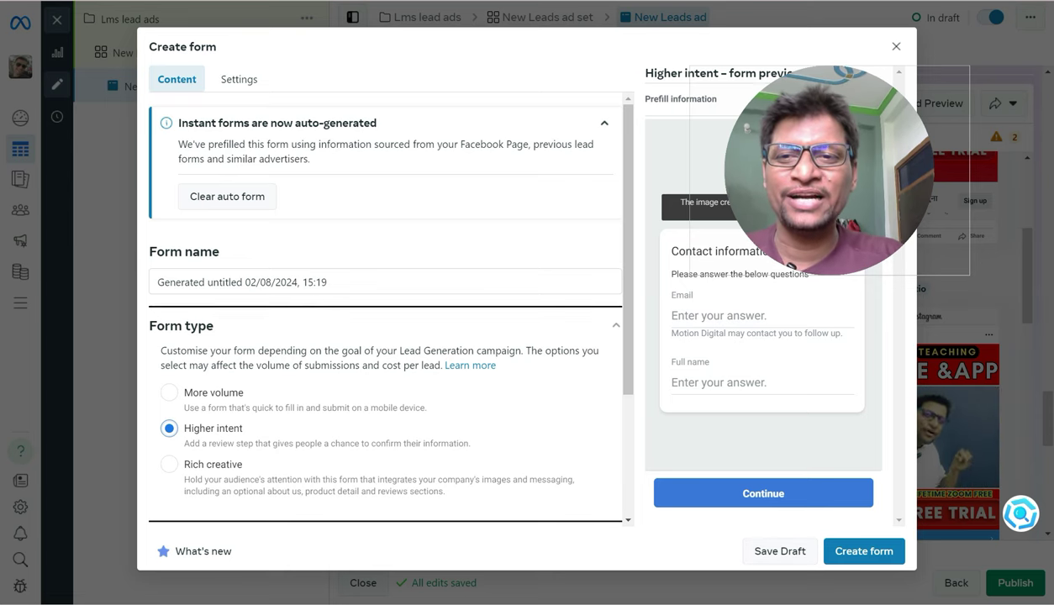
triple_click(291, 282)
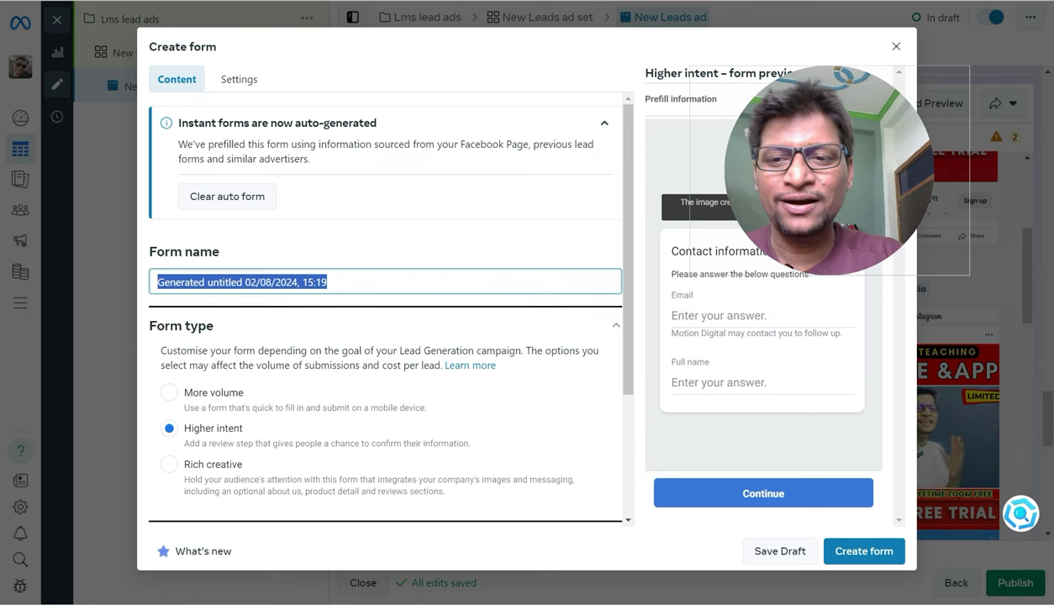
type("LMS l")
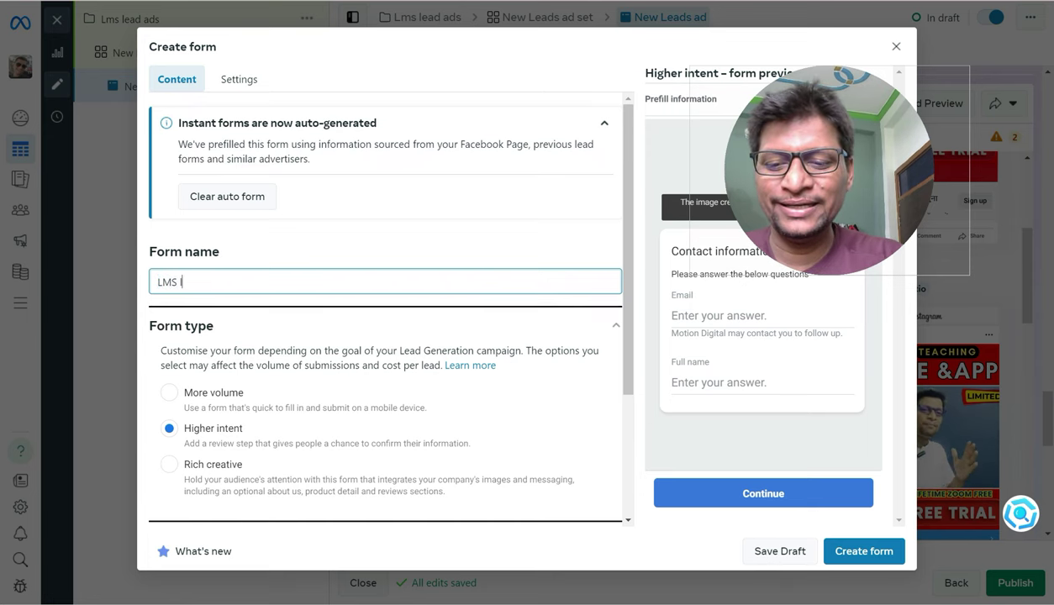
type("ead H")
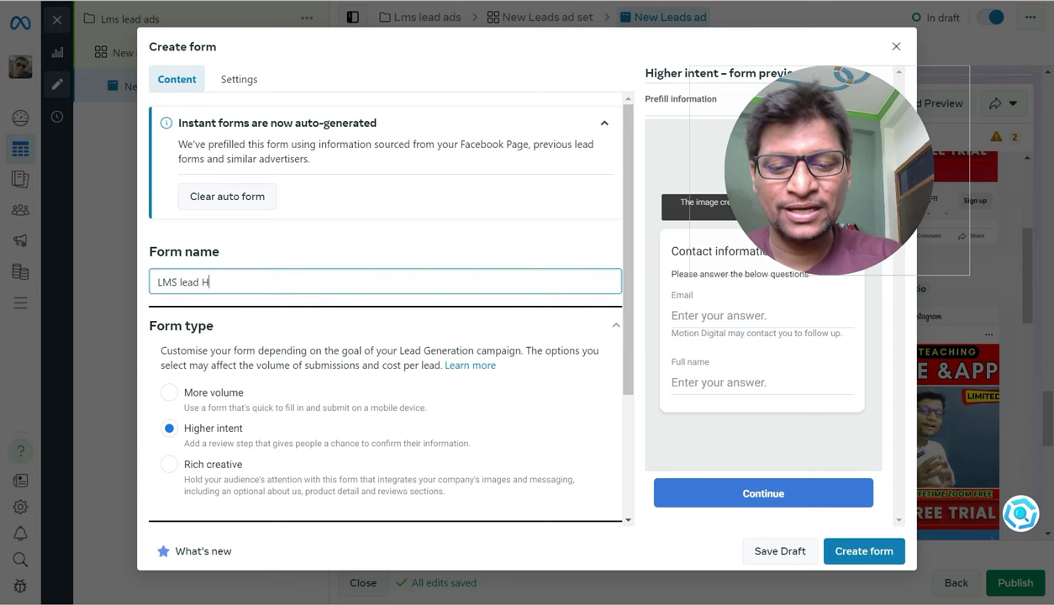
type("iger int")
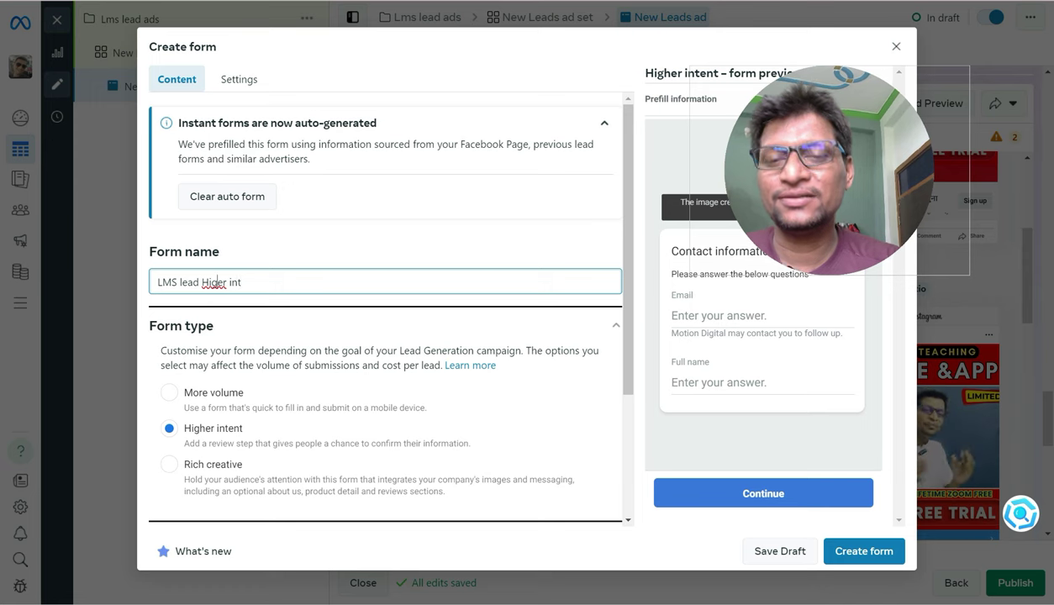
left_click(220, 283)
type("h")
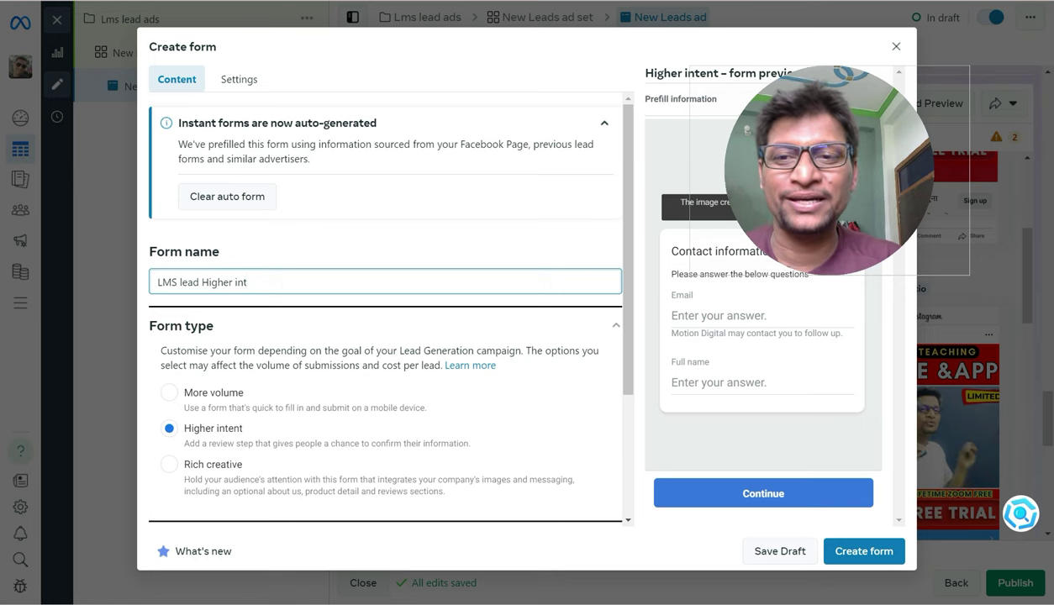
mouse_move(628, 249)
left_mouse_down()
mouse_move(628, 340)
mouse_move(627, 254)
left_mouse_up()
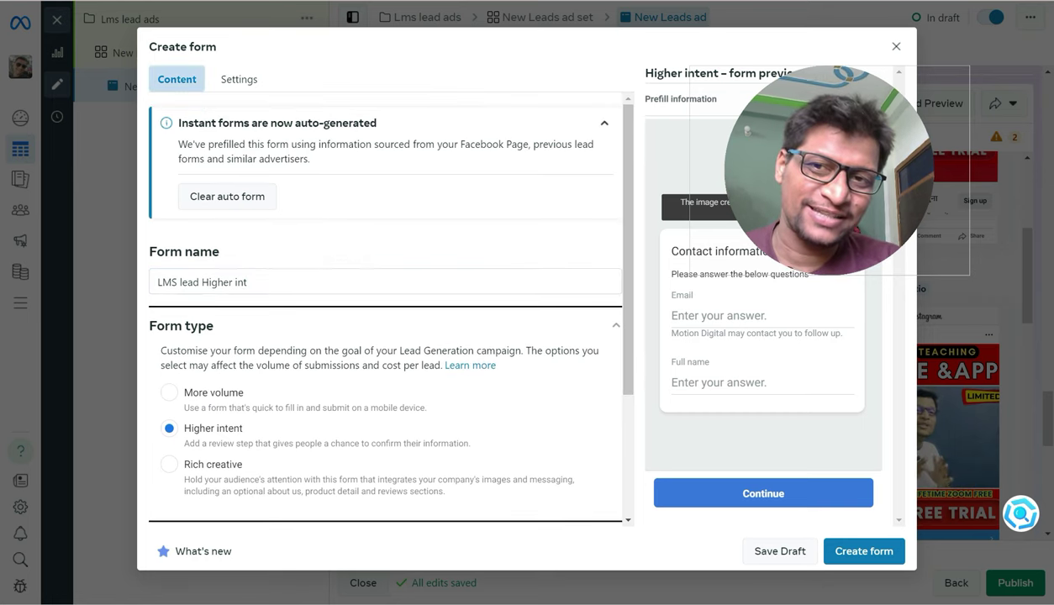
Set the form's sharing option to Open and check its export field names before returning to the form content
left_click(239, 79)
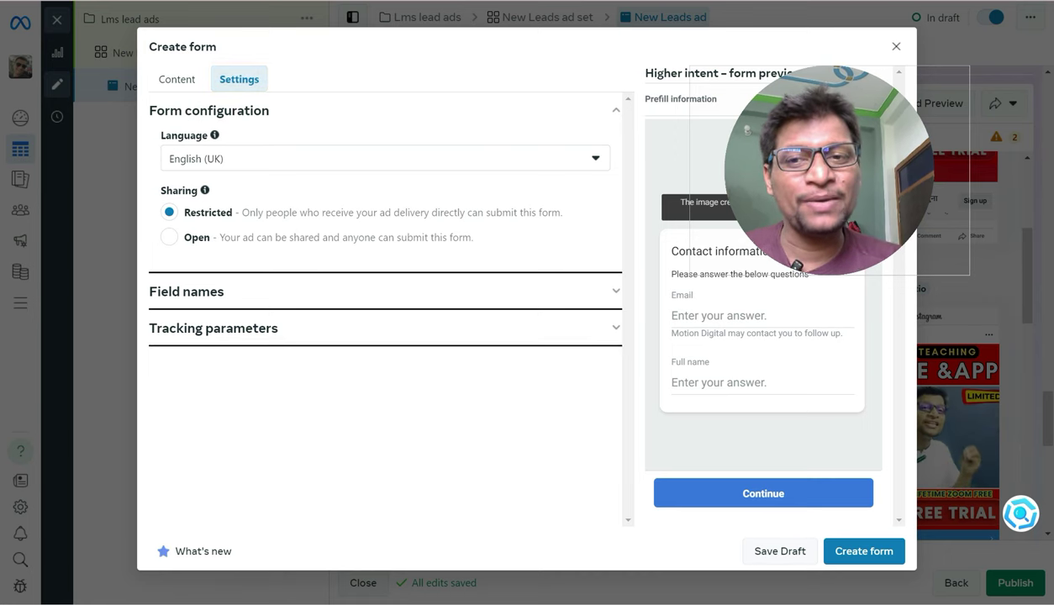
left_click(169, 237)
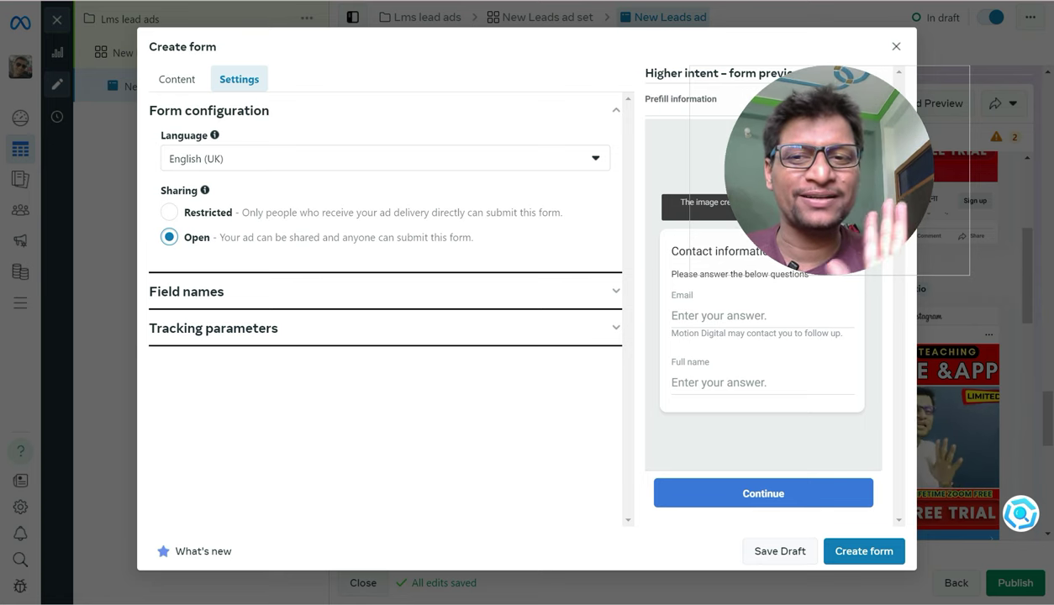
left_click(187, 291)
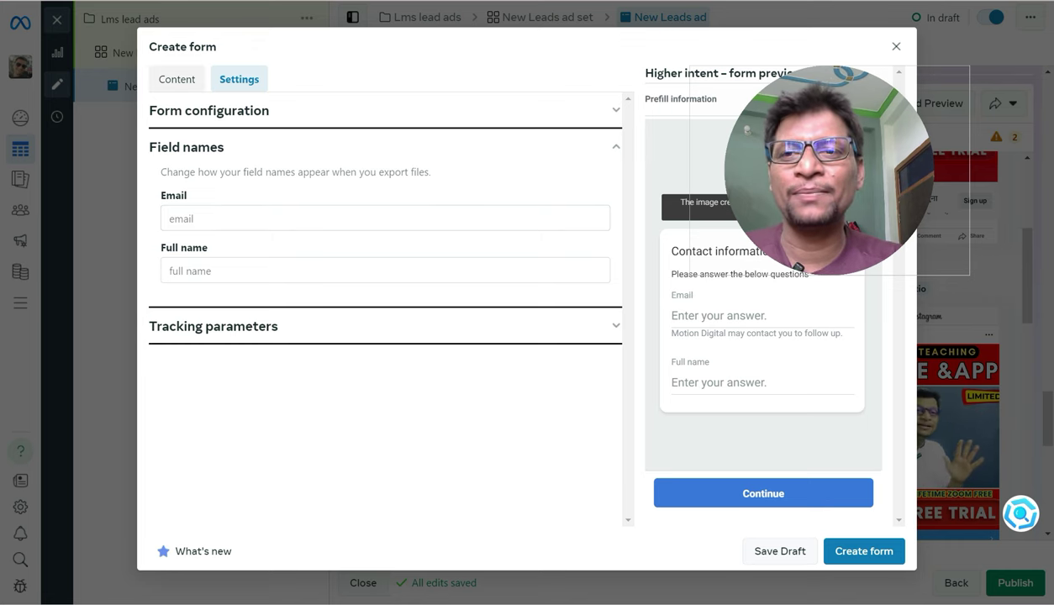
left_click(177, 79)
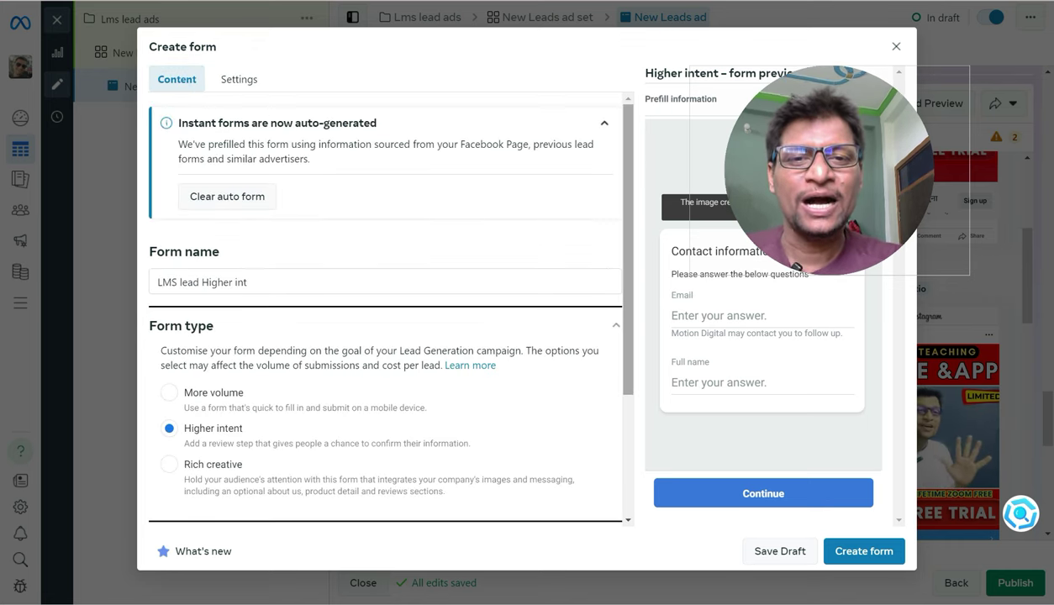
Turn off the optional background image in the form's Intro section
left_click_drag(628, 250, 628, 368)
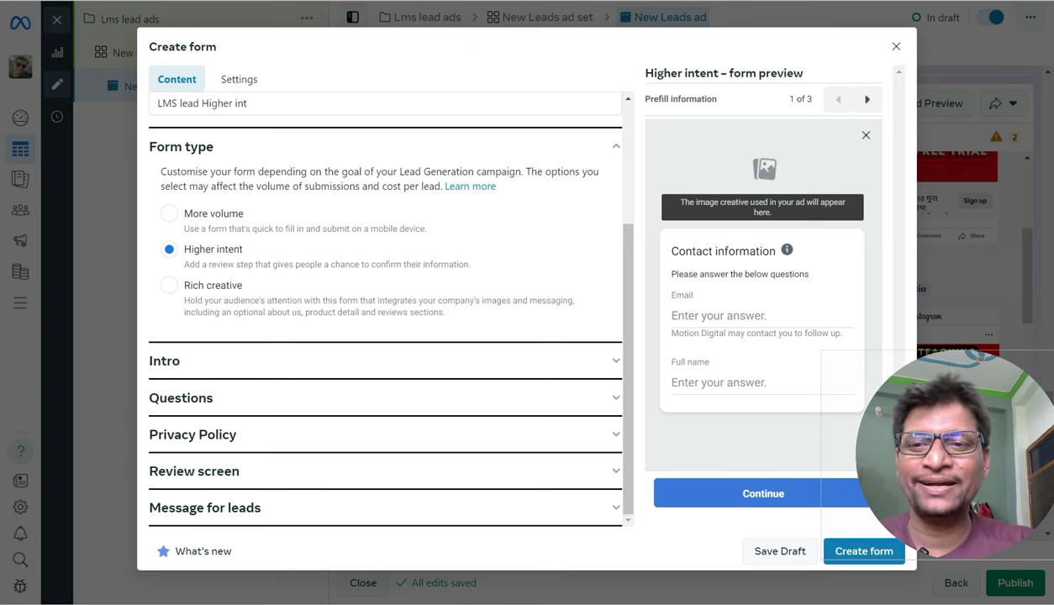
left_click(164, 361)
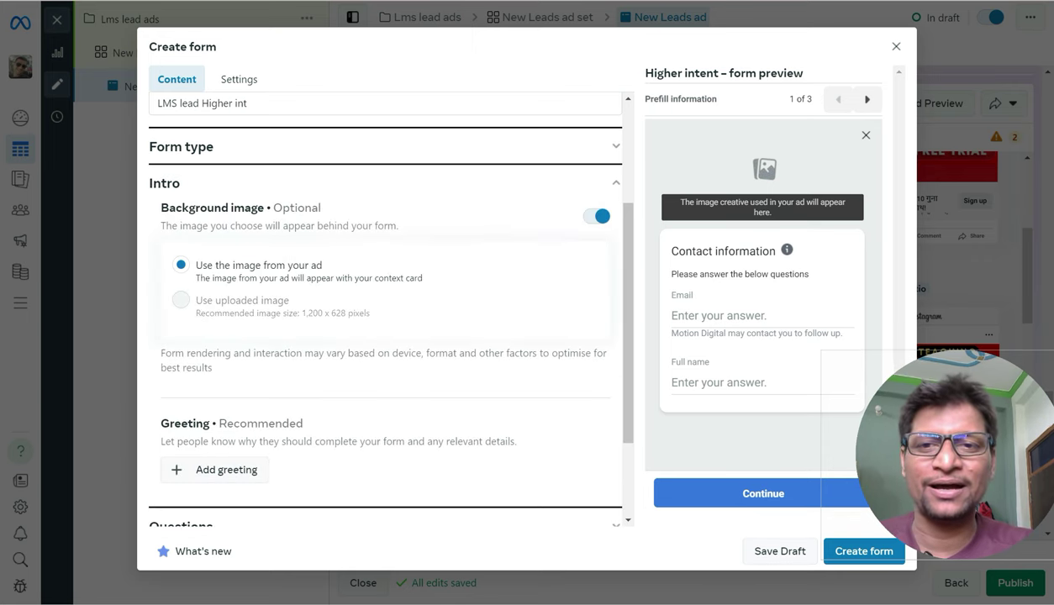
left_click_drag(321, 207, 161, 208)
triple_click(335, 225)
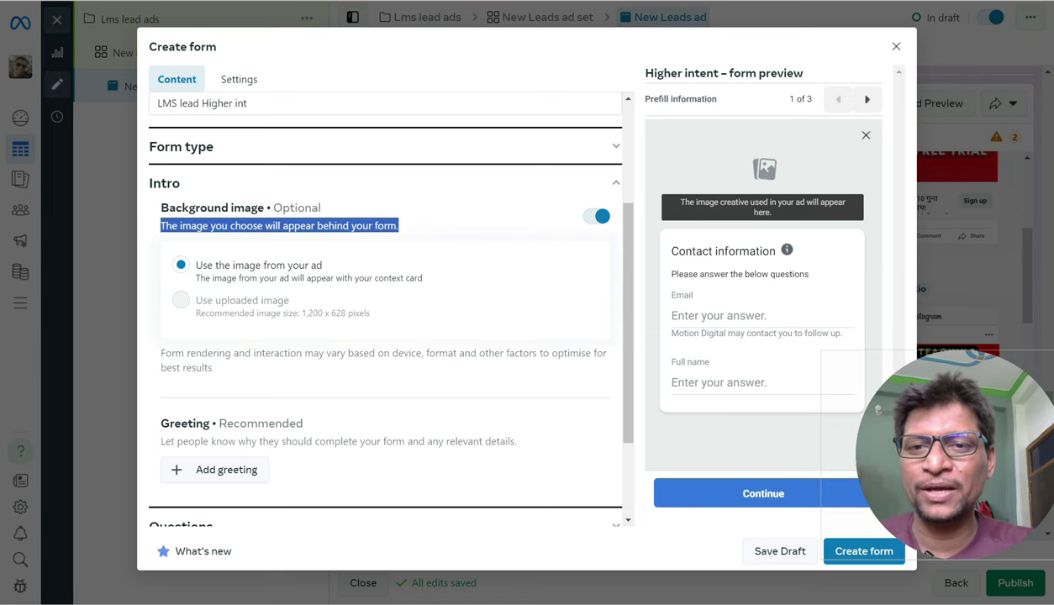
left_click(593, 216)
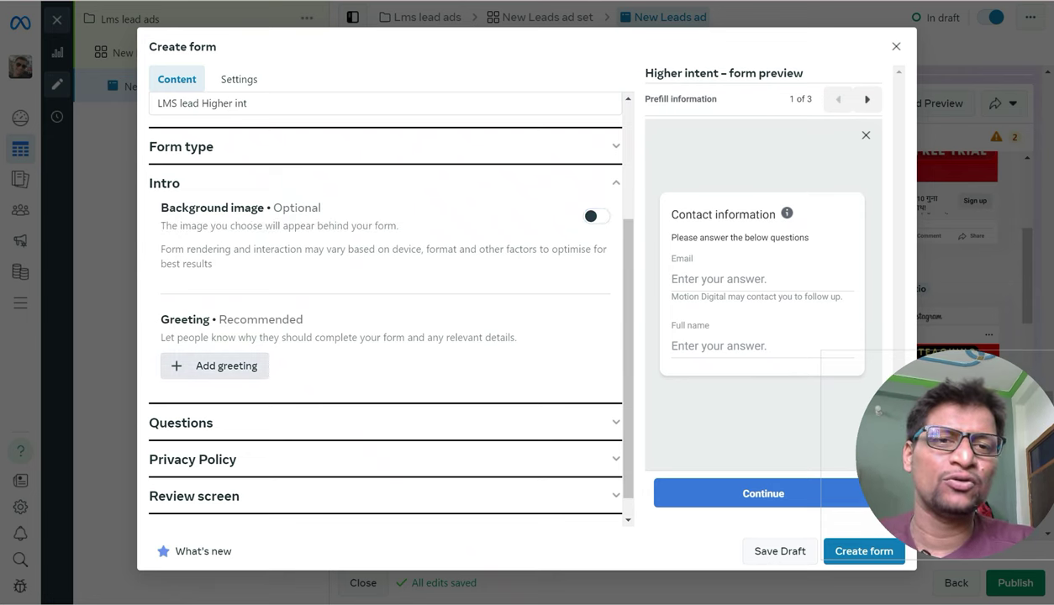
Review the form's Intro, Questions, prefill questions and Form type sections
scroll(215, 366, "down", 1)
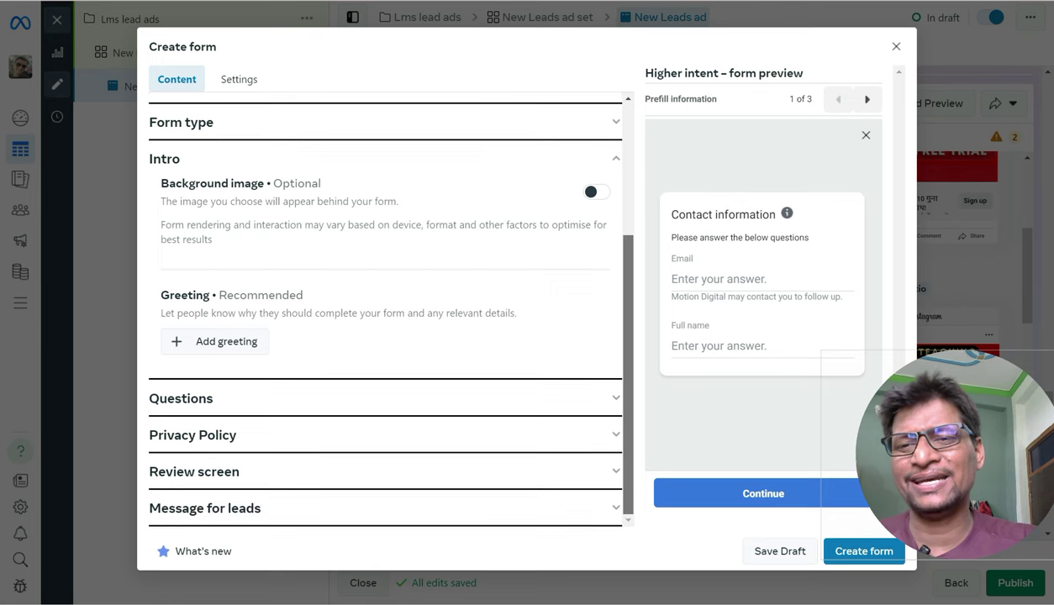
scroll(385, 311, "up", 2)
scroll(385, 311, "down", 2)
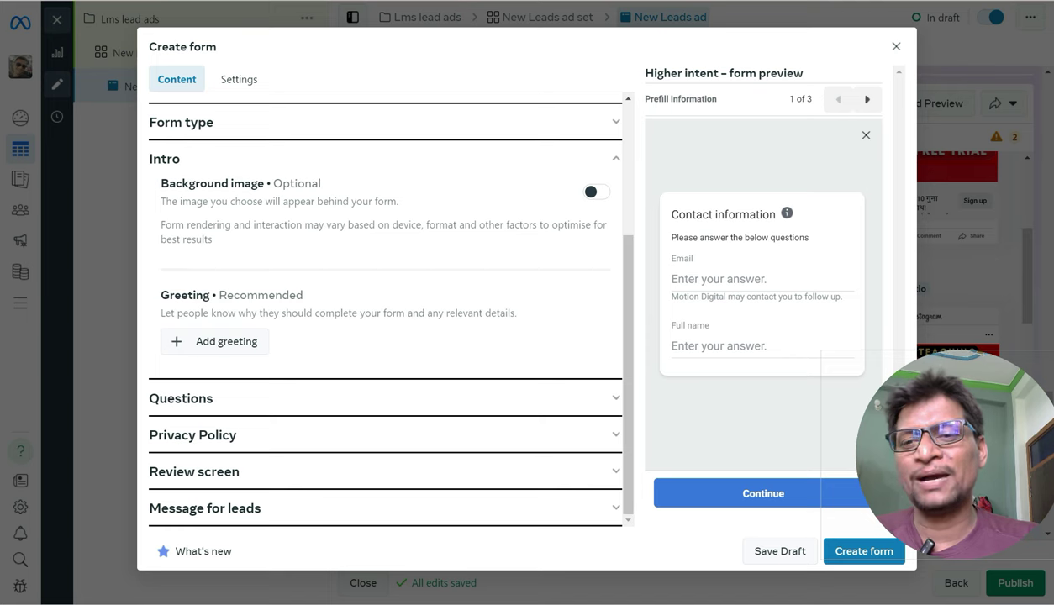
left_click(180, 398)
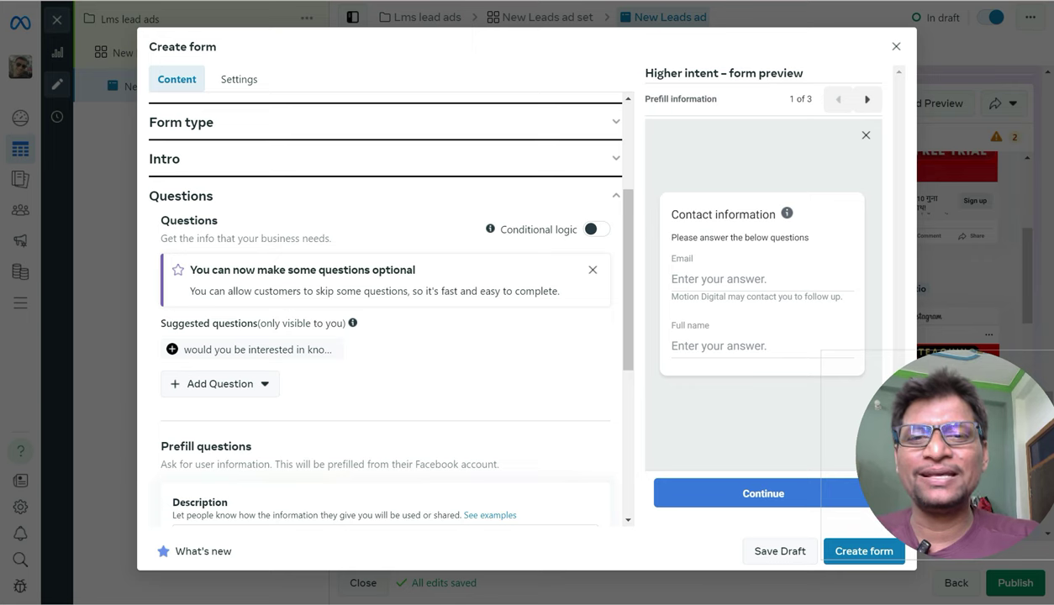
scroll(382, 307, "up", 3)
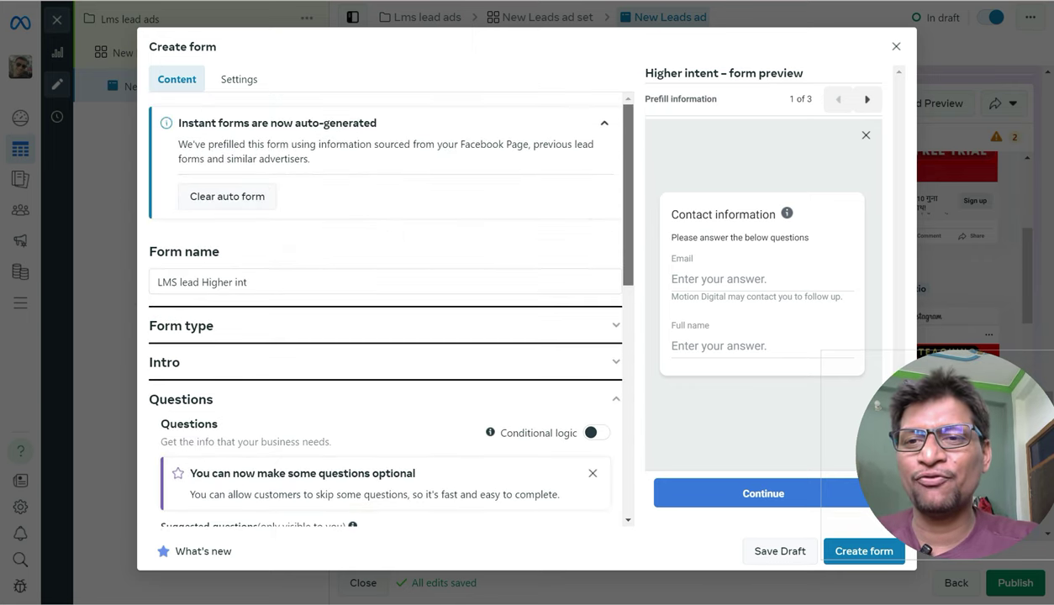
scroll(383, 306, "down", 1)
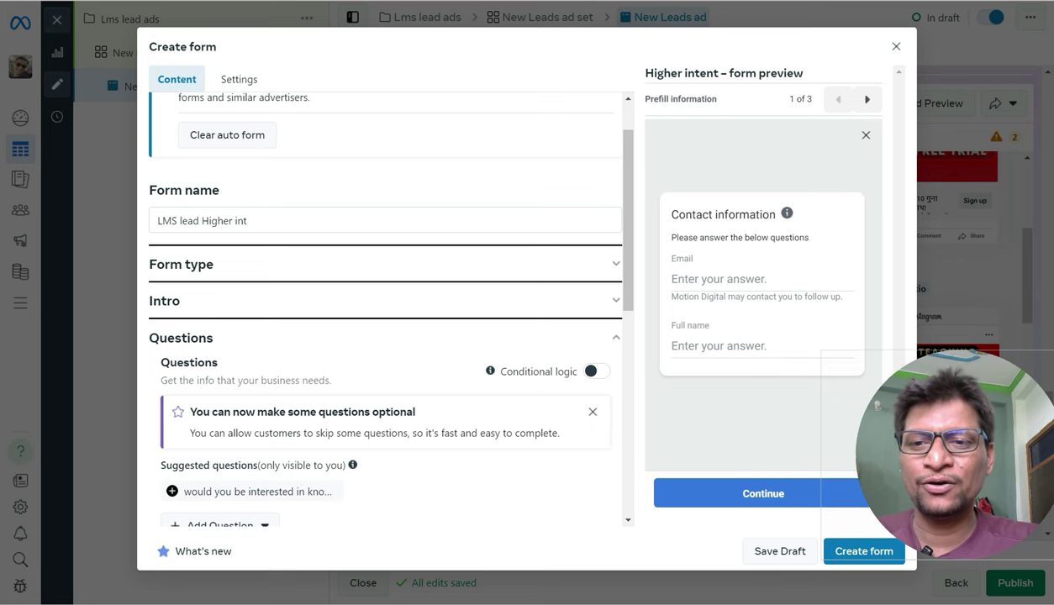
scroll(383, 306, "down", 2)
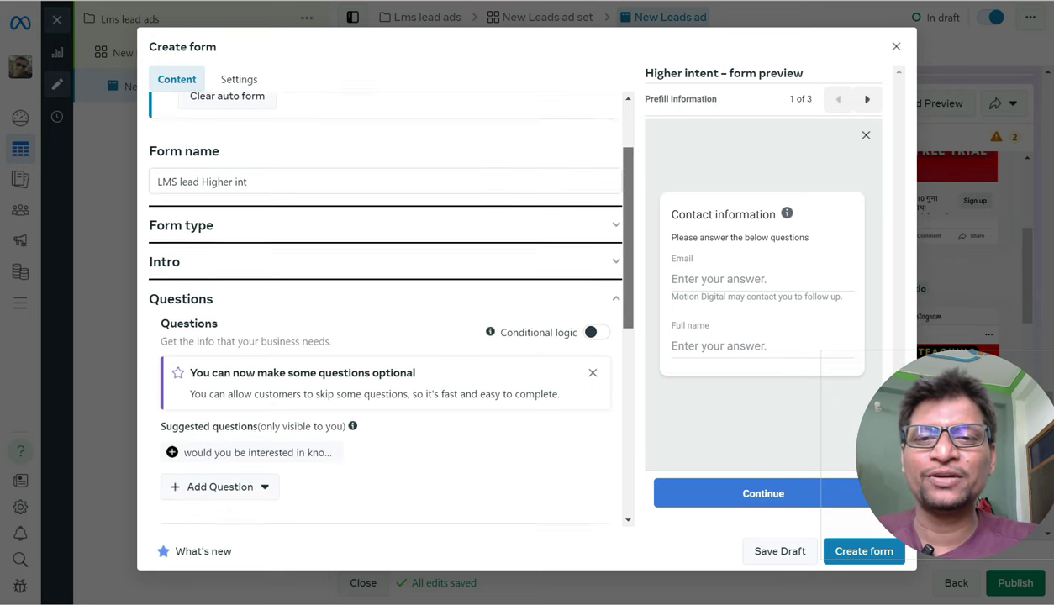
scroll(382, 306, "down", 3)
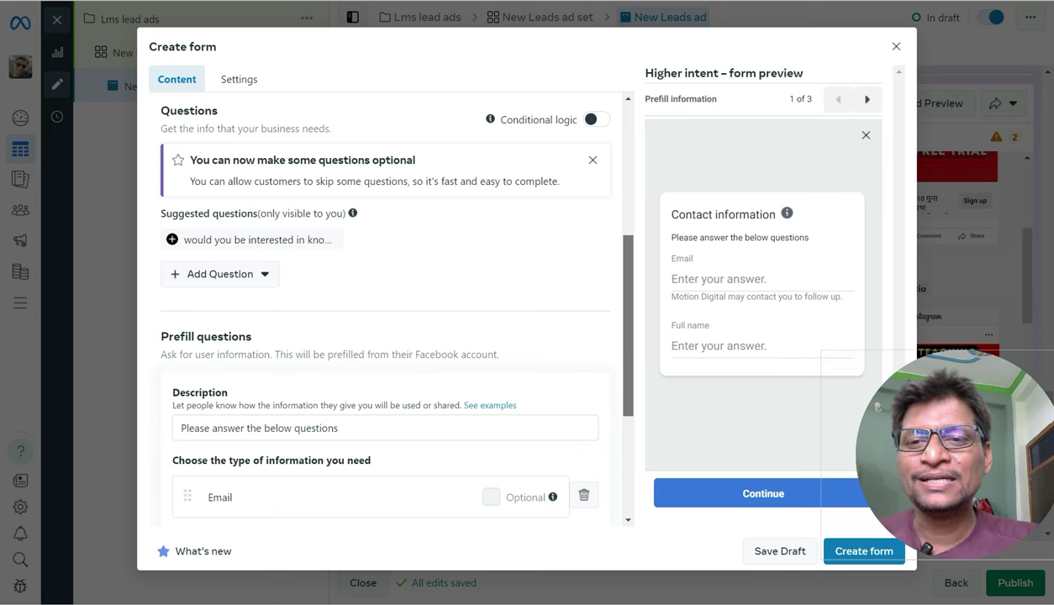
scroll(383, 307, "down", 1)
scroll(383, 307, "up", 1)
scroll(382, 306, "up", 6)
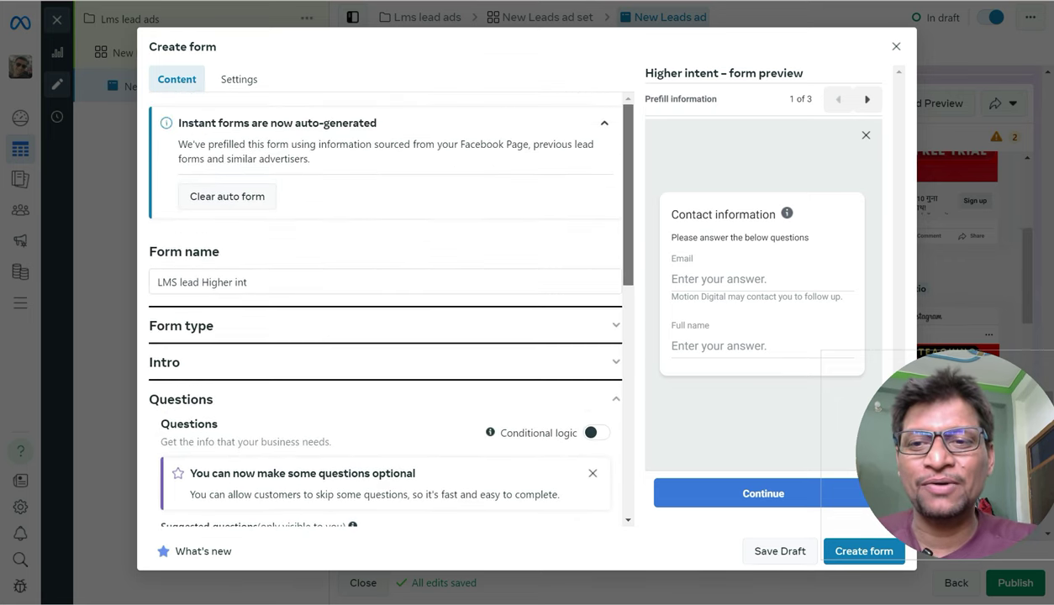
left_click(615, 325)
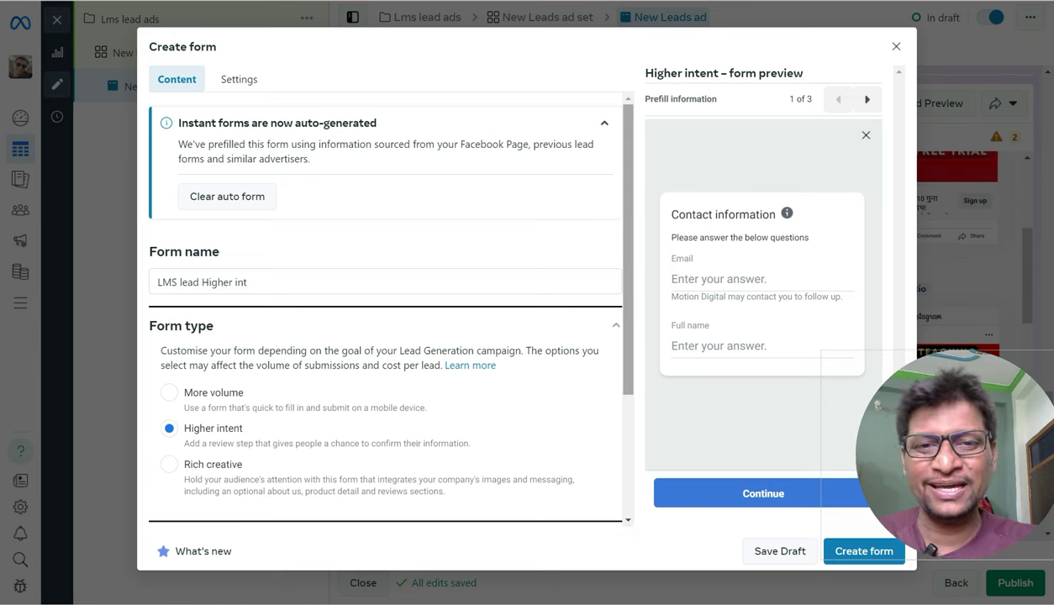
scroll(382, 307, "down", 3)
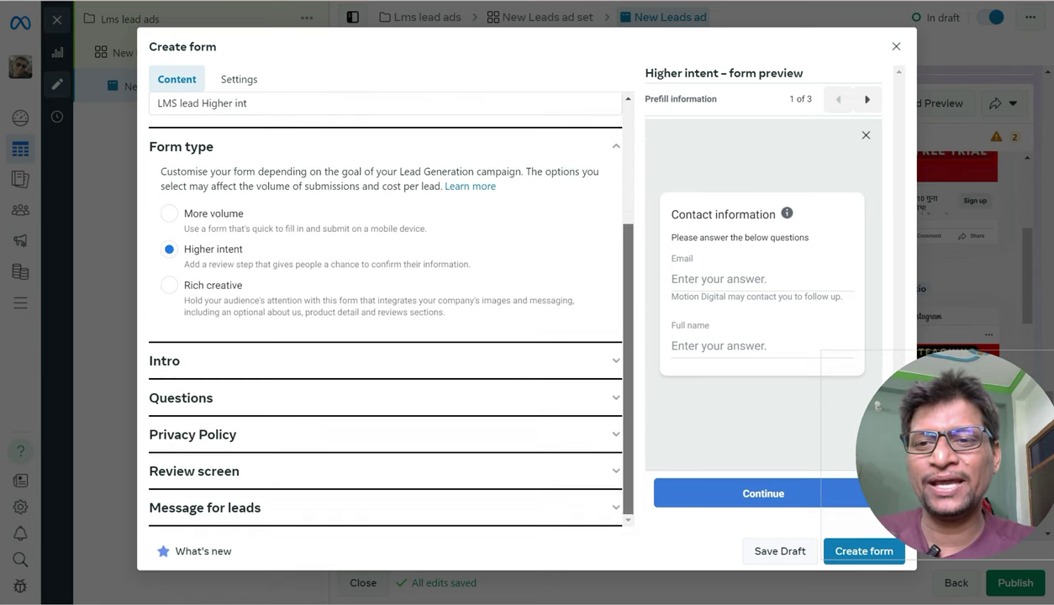
Add an intro greeting with ChatGPT's fourth title as its headline, "💡 अपनी ब्रांड वैल्यू बढ़ाएं: अपनी खुद की ऐप लॉन्च करें!", without the list number
left_click(384, 361)
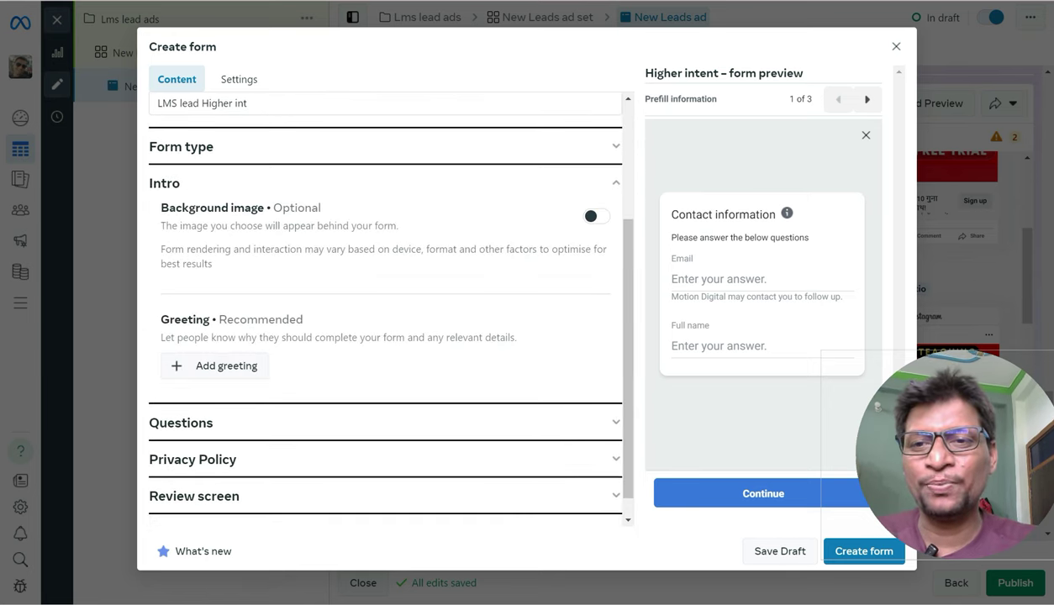
left_click(216, 365)
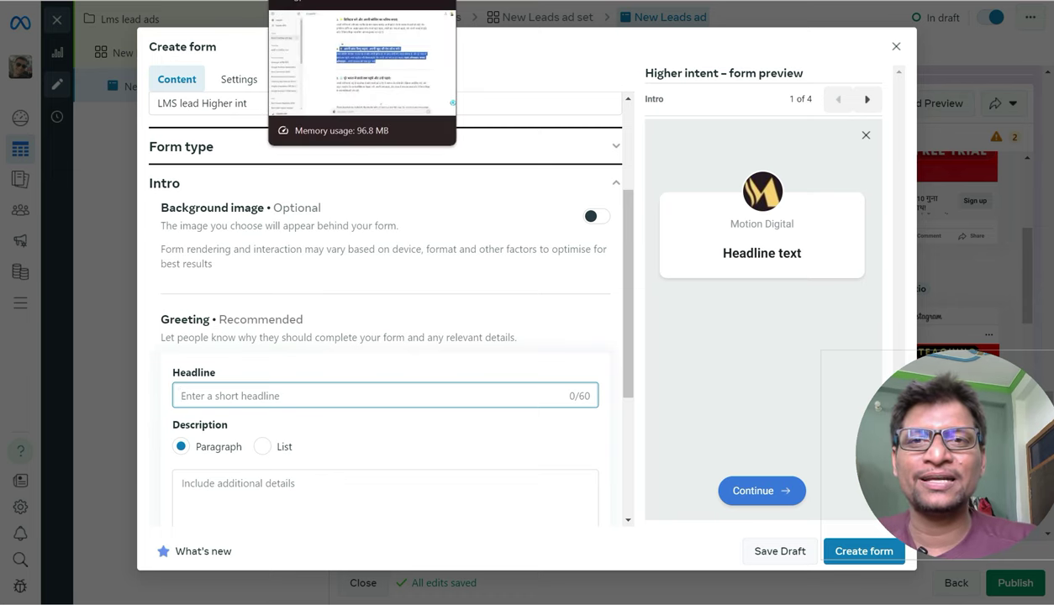
left_click(361, 1)
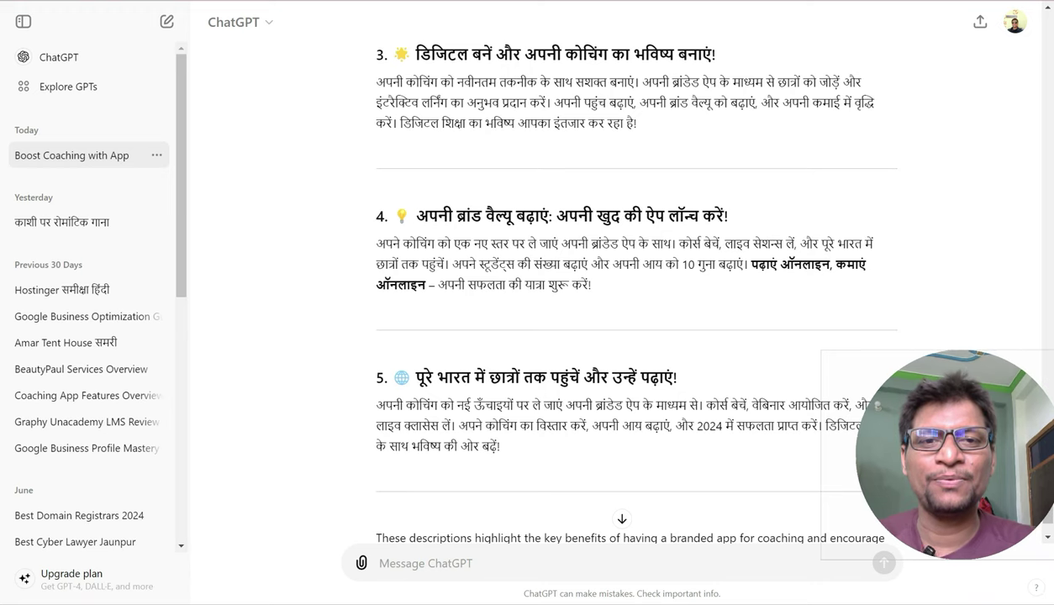
triple_click(563, 216)
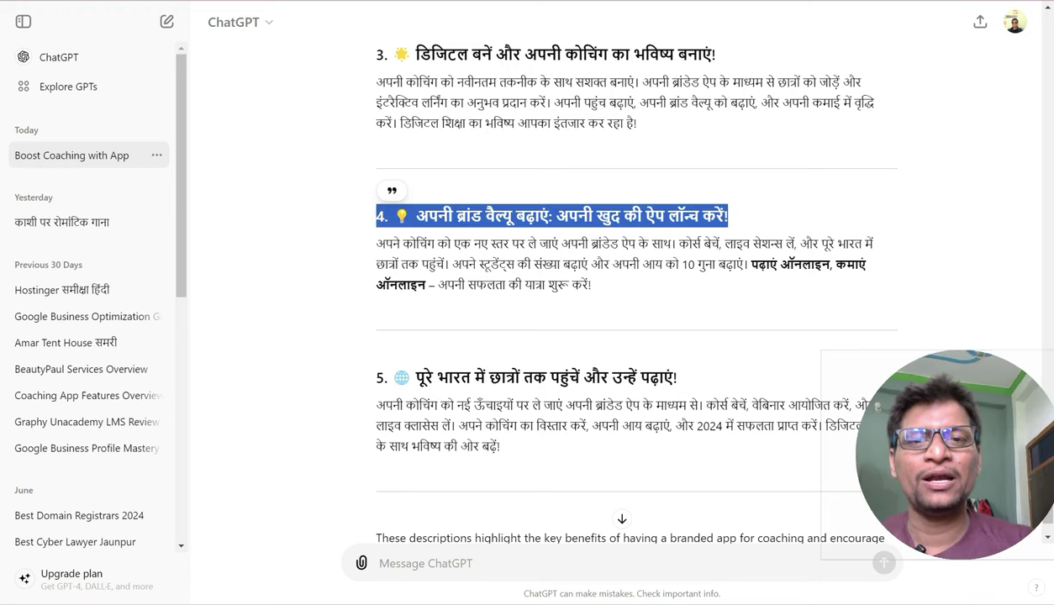
right_click(585, 210)
left_click(609, 225)
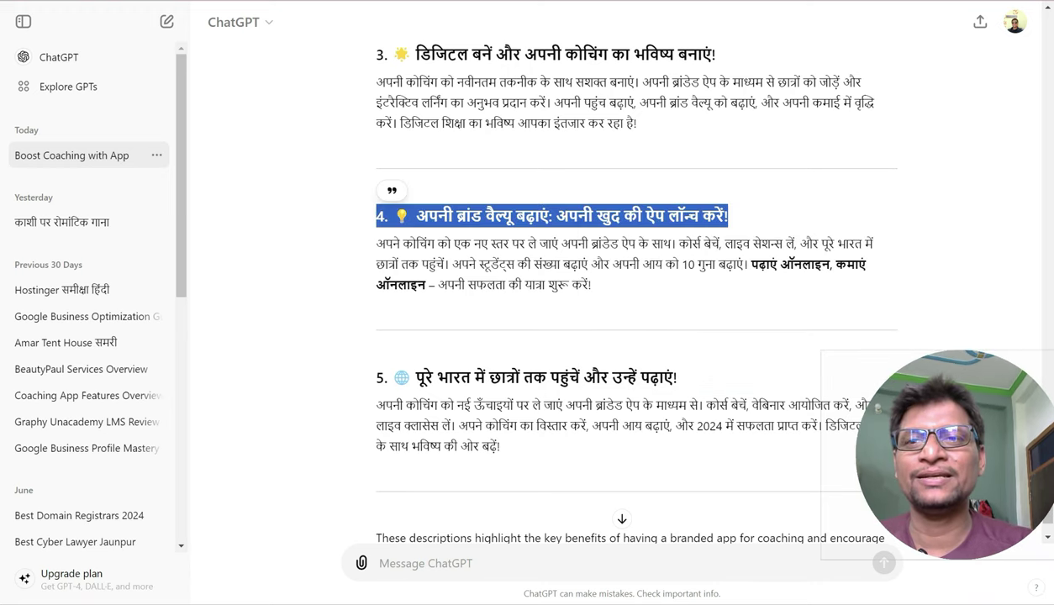
key("alt+Tab")
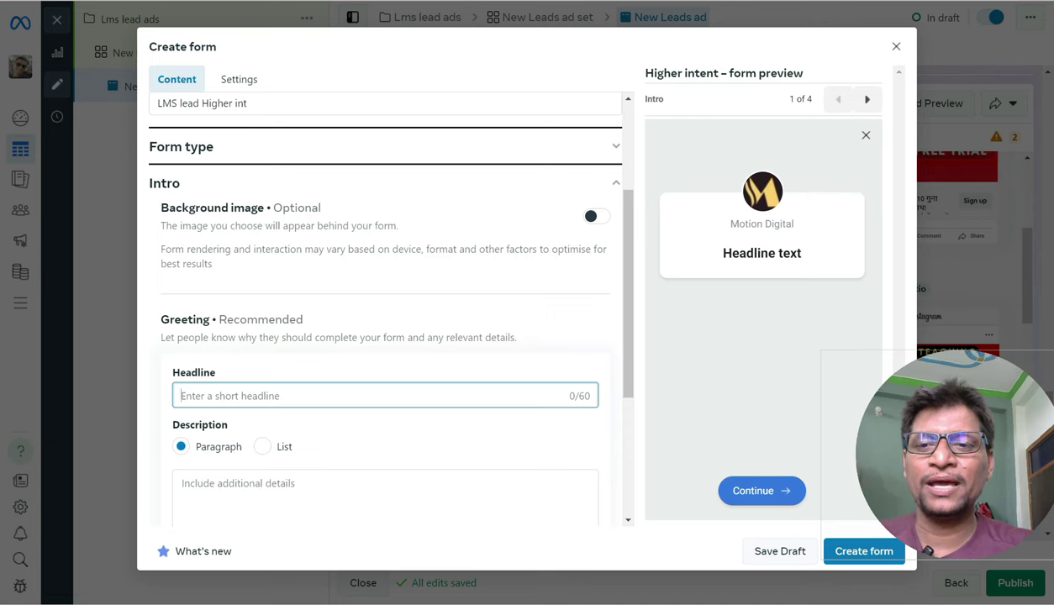
key("ctrl+v")
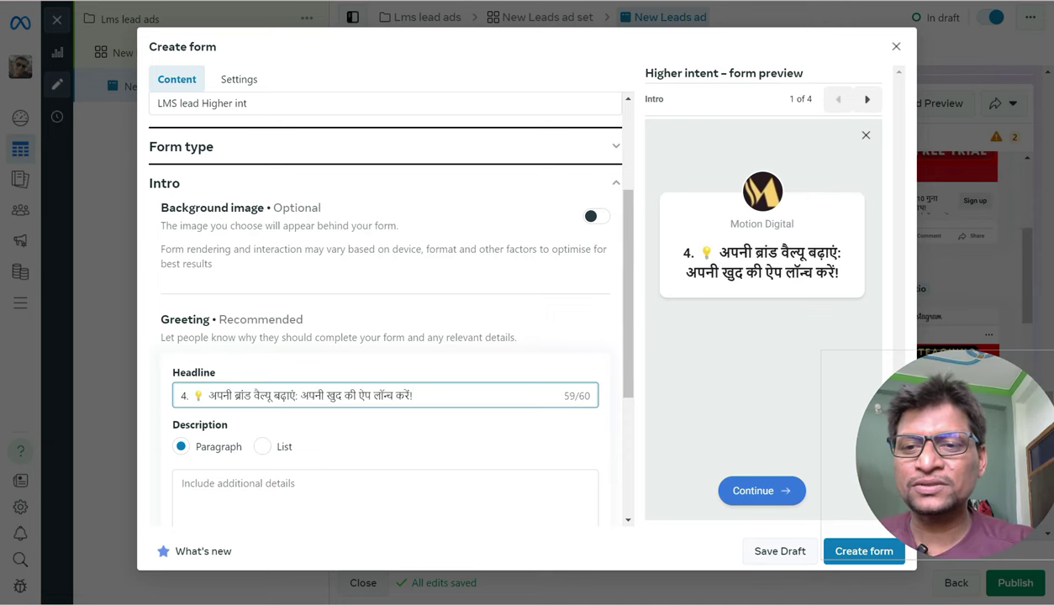
key("BackSpace")
key("BackSpace")
key("BackSpace")
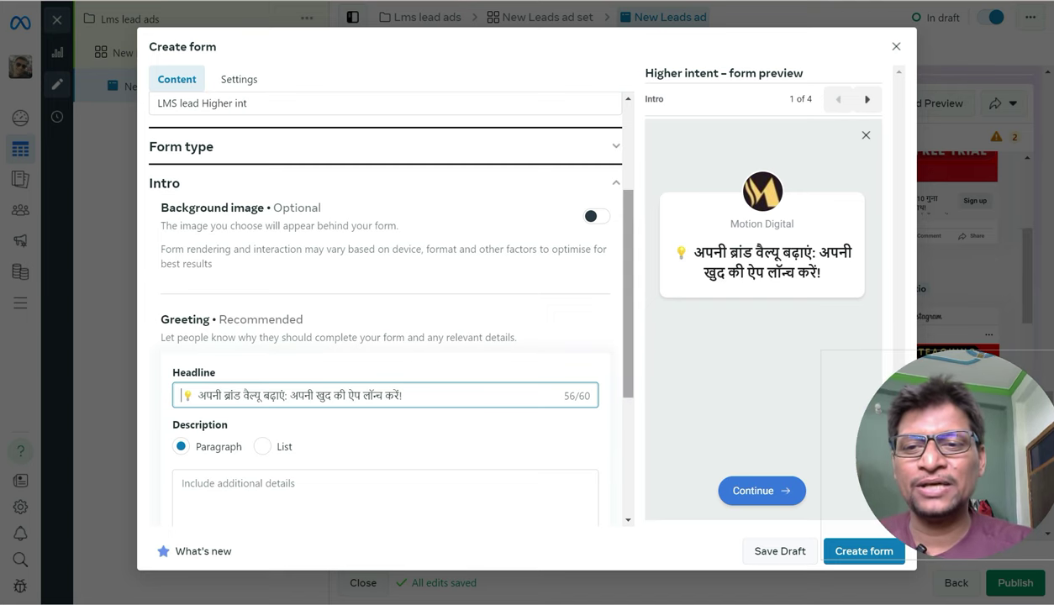
Fill the greeting's paragraph description with ChatGPT's fourth description text from "कोर्स बेचें" through "10 गुना बढ़ाएं"
scroll(382, 303, "down", 2)
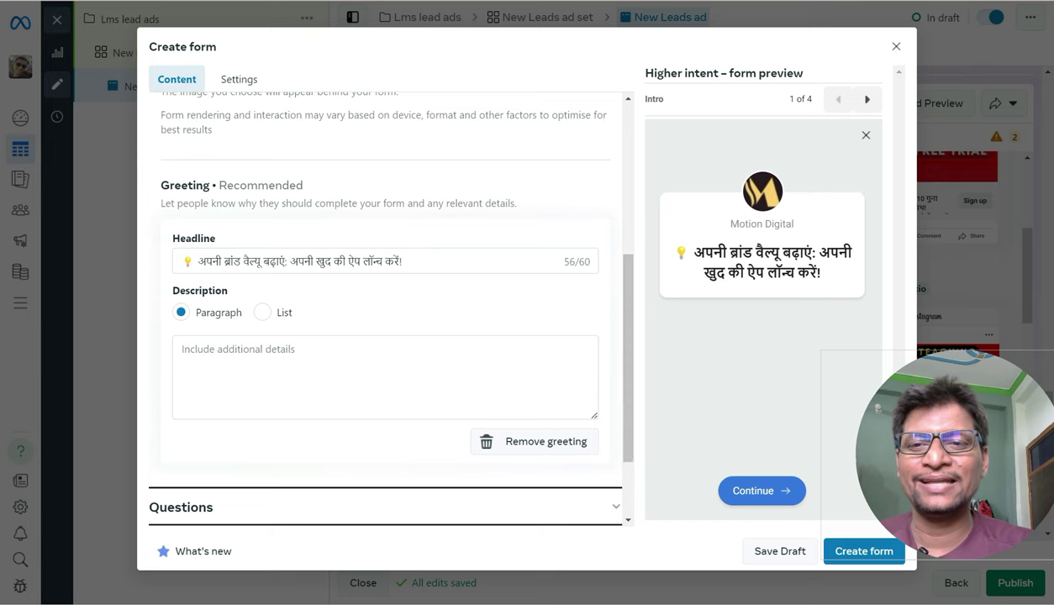
left_click(182, 349)
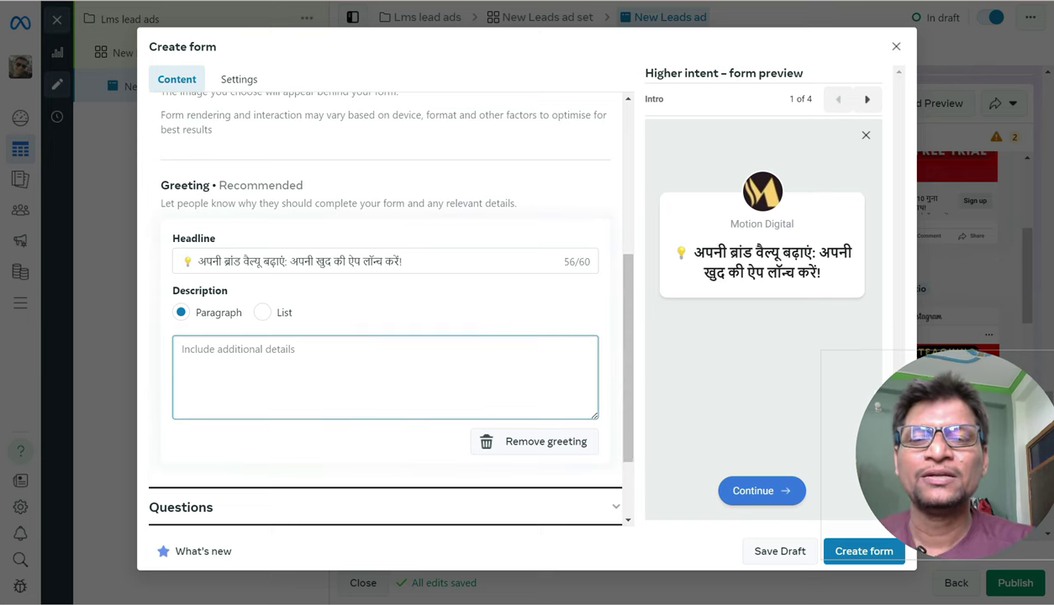
key("alt+Tab")
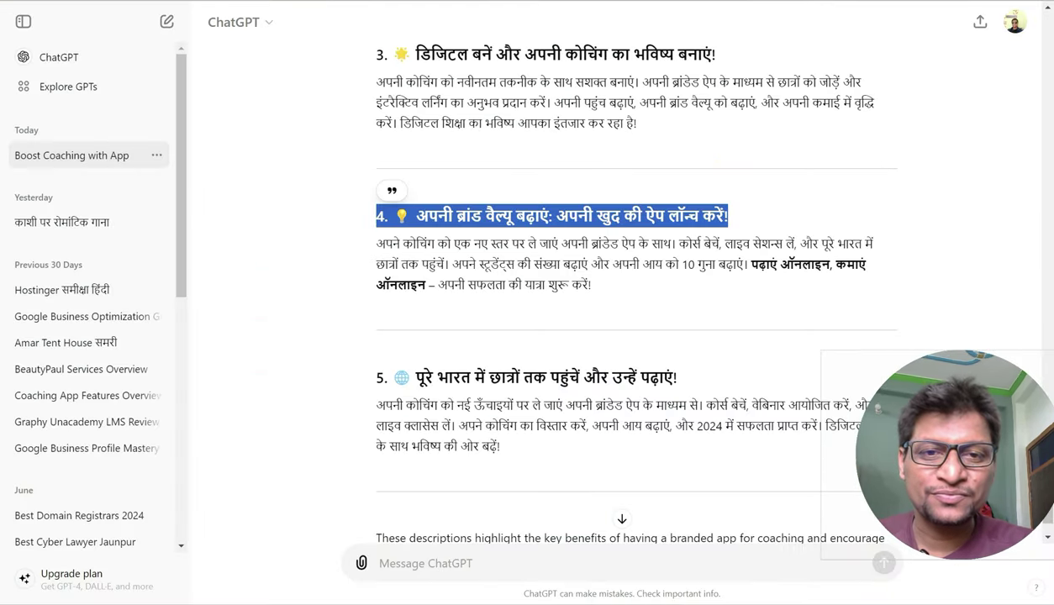
left_click_drag(679, 244, 743, 264)
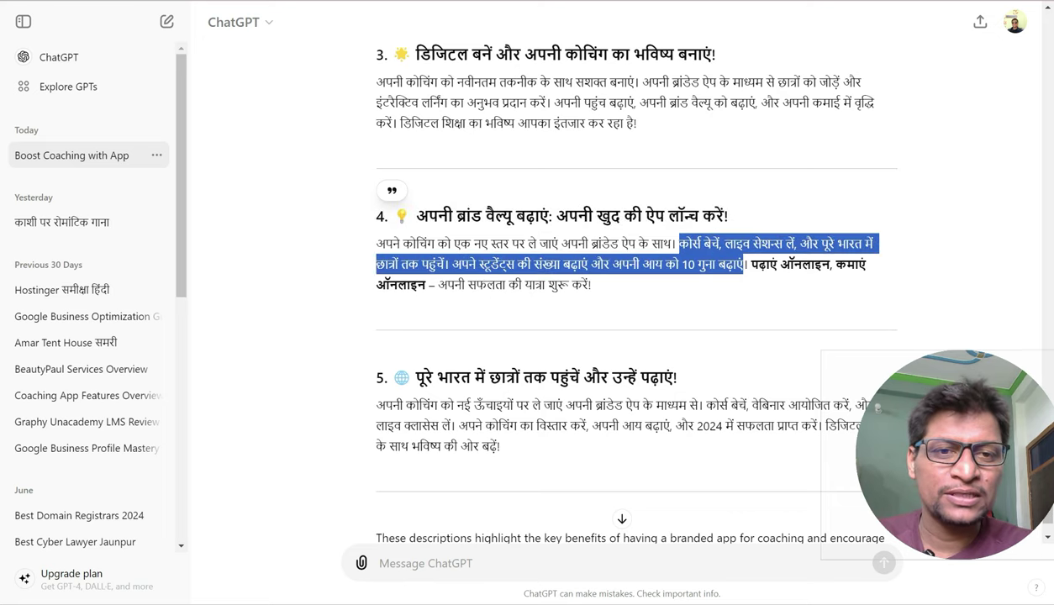
right_click(729, 255)
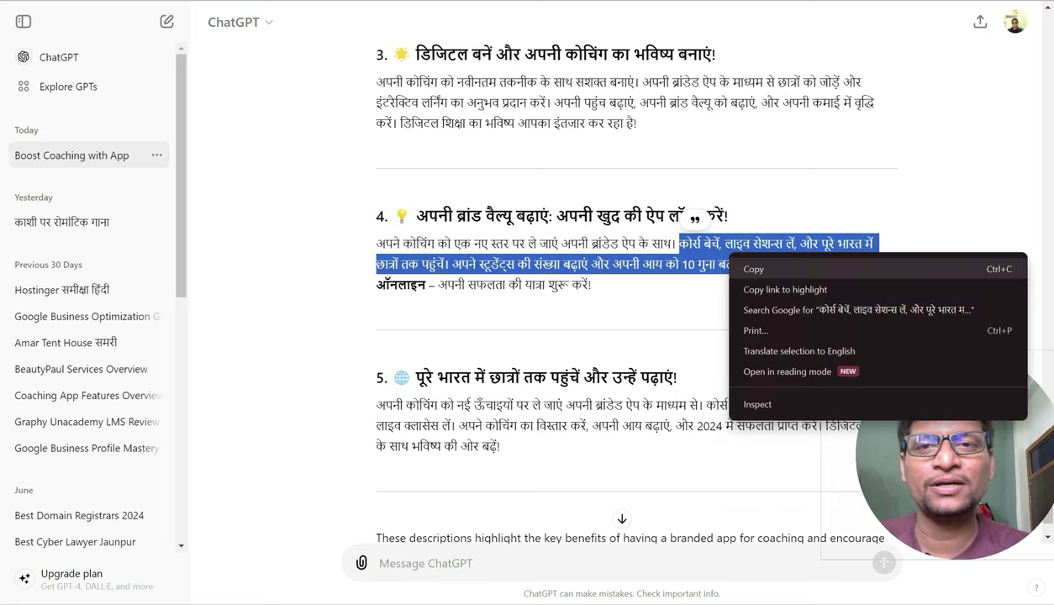
left_click(754, 269)
key("alt+Tab")
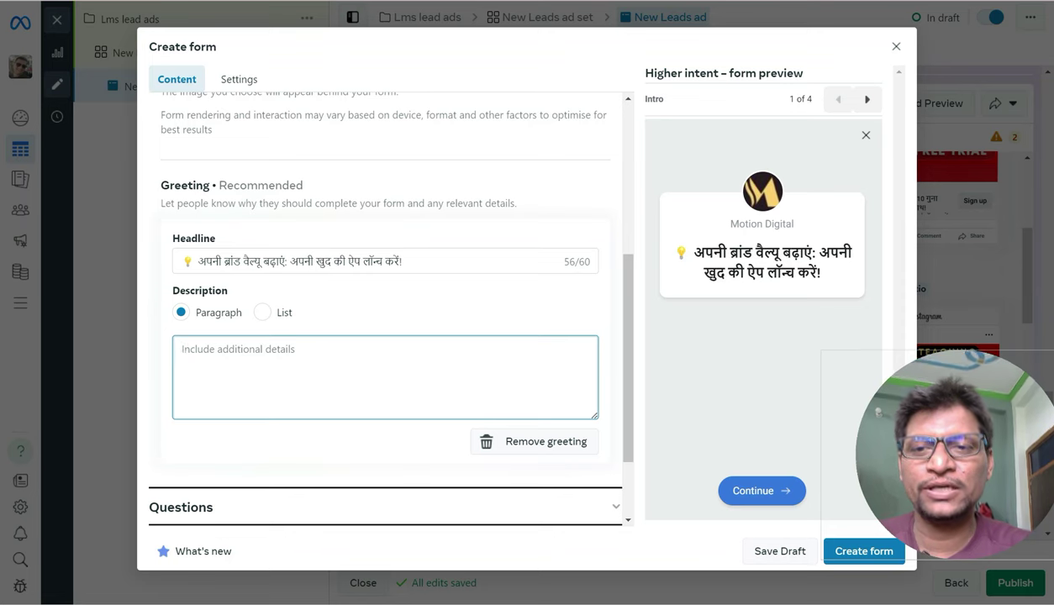
key("ctrl+v")
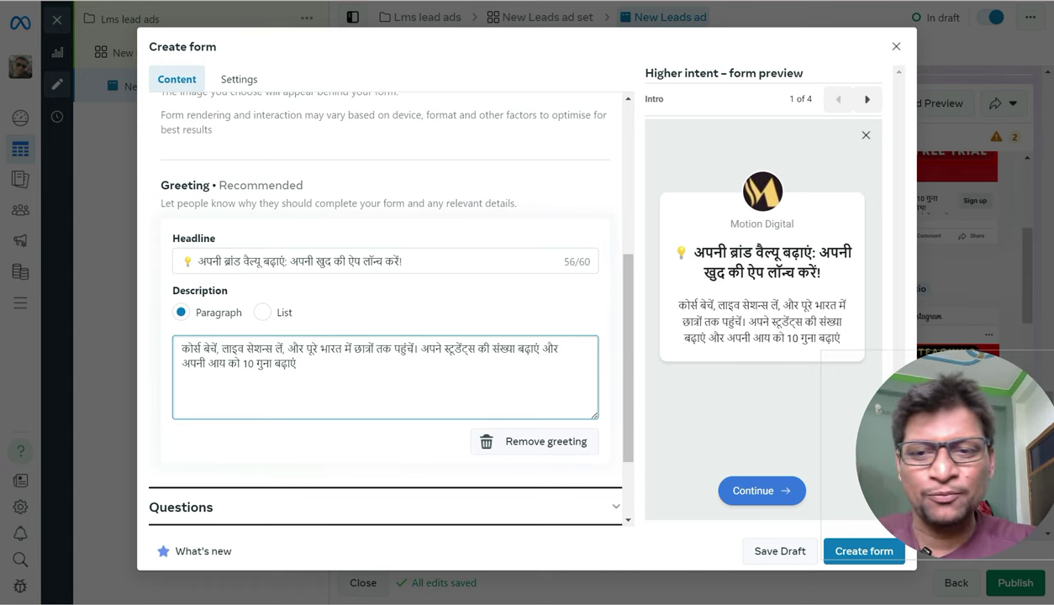
scroll(383, 302, "down", 3)
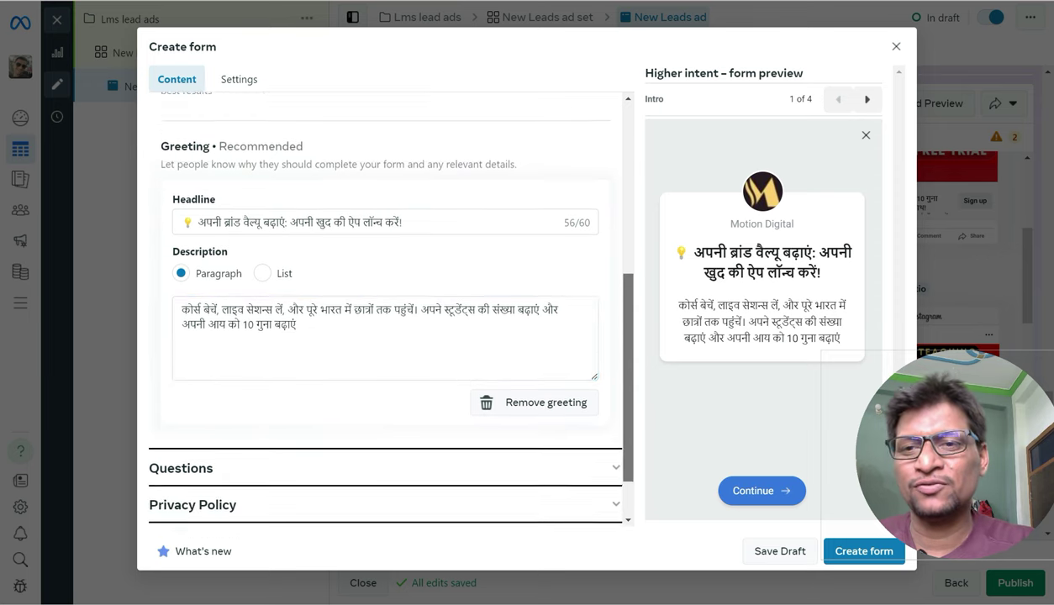
mouse_move(628, 410)
left_mouse_down()
mouse_move(627, 373)
mouse_move(628, 410)
left_mouse_up()
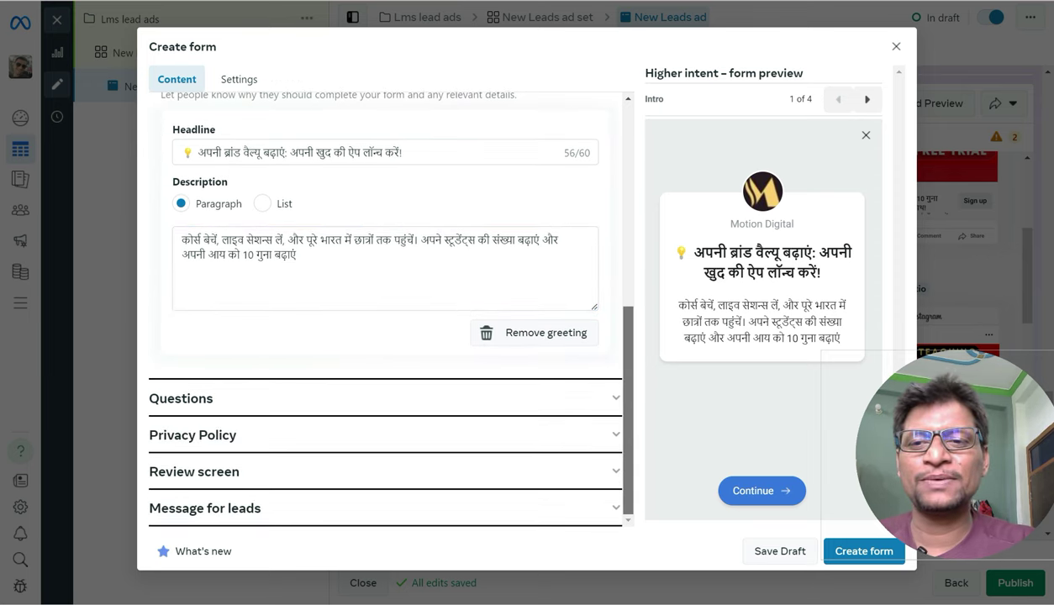
Add the Phone number contact field to the prefill questions in the form's Questions section
left_click(181, 399)
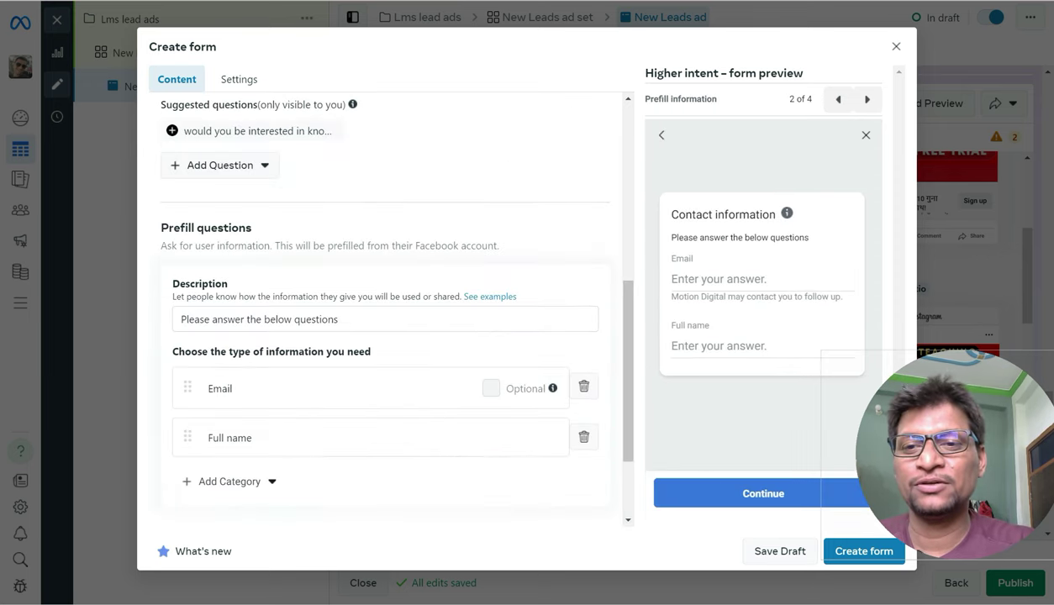
scroll(383, 302, "down", 2)
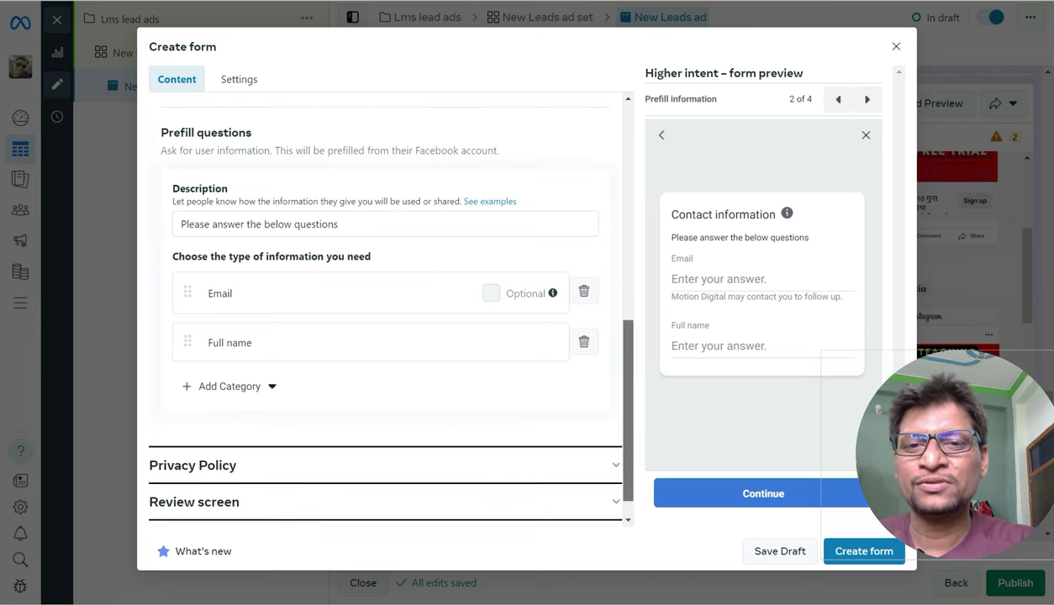
left_click_drag(504, 293, 254, 342)
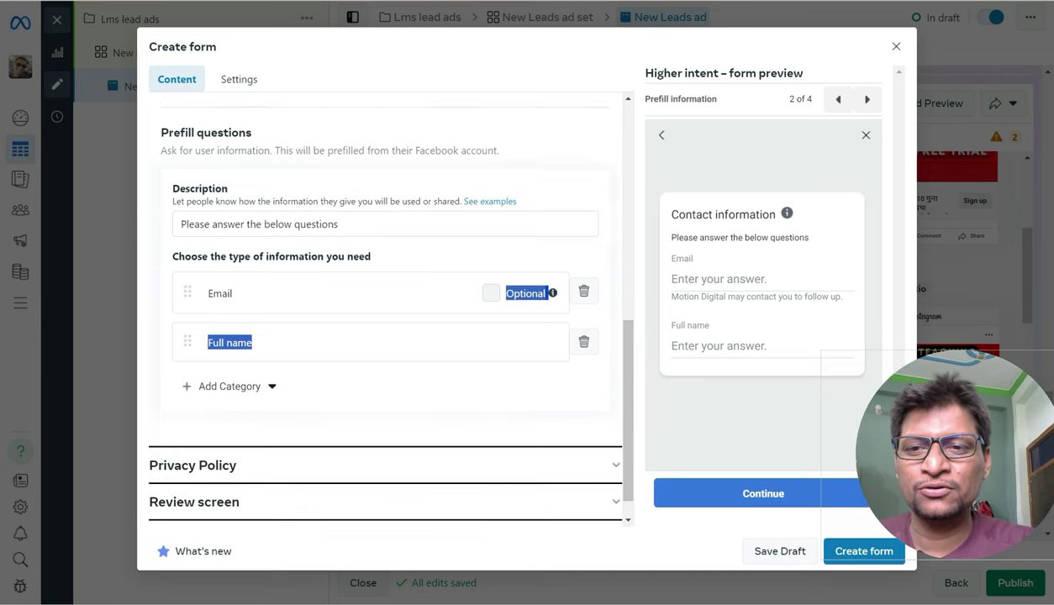
left_click_drag(188, 341, 184, 292)
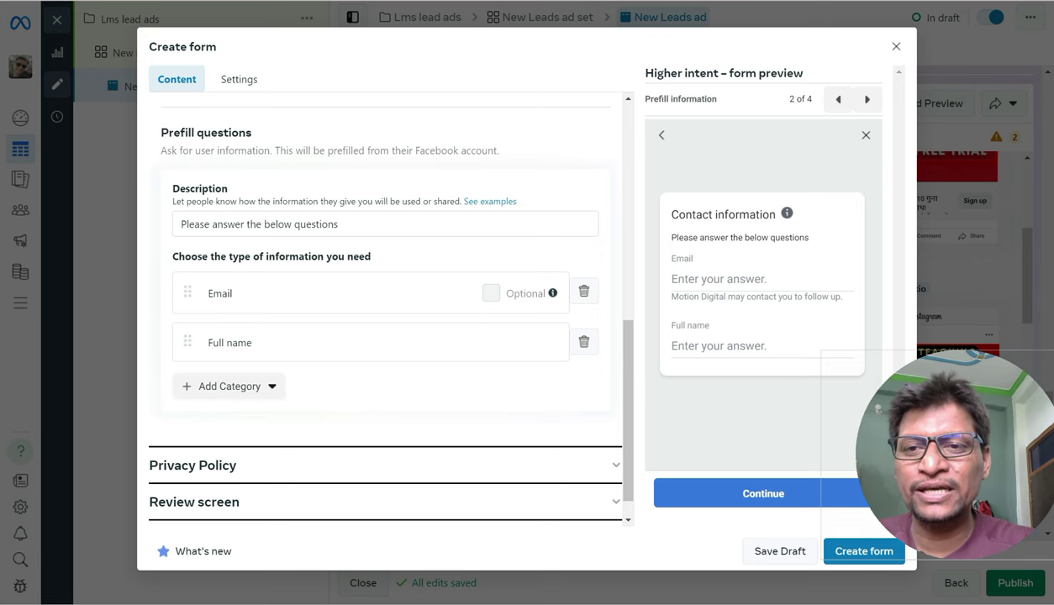
left_click(229, 385)
mouse_move(244, 419)
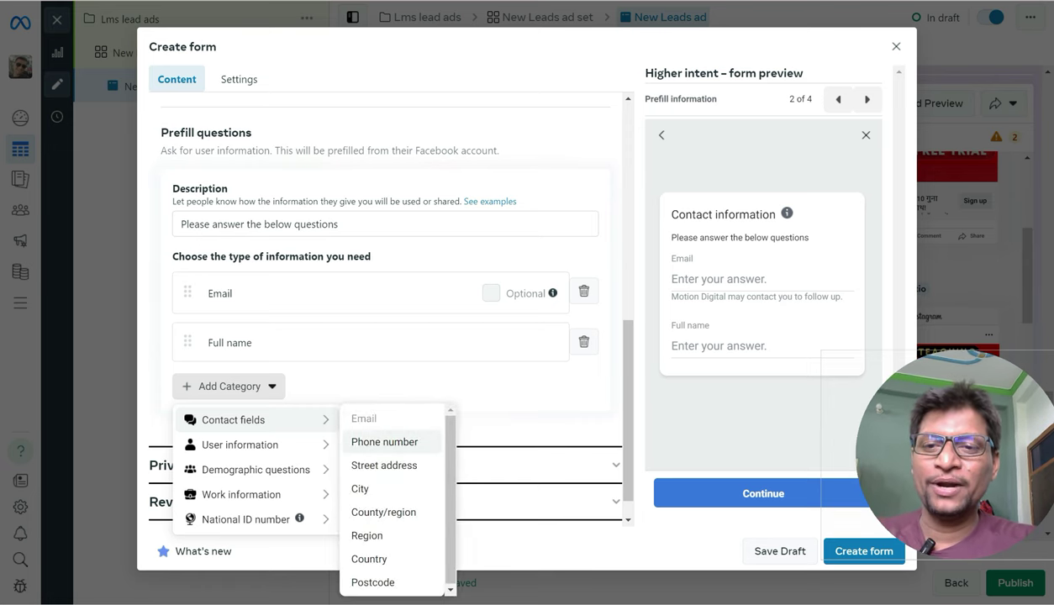
left_click(384, 441)
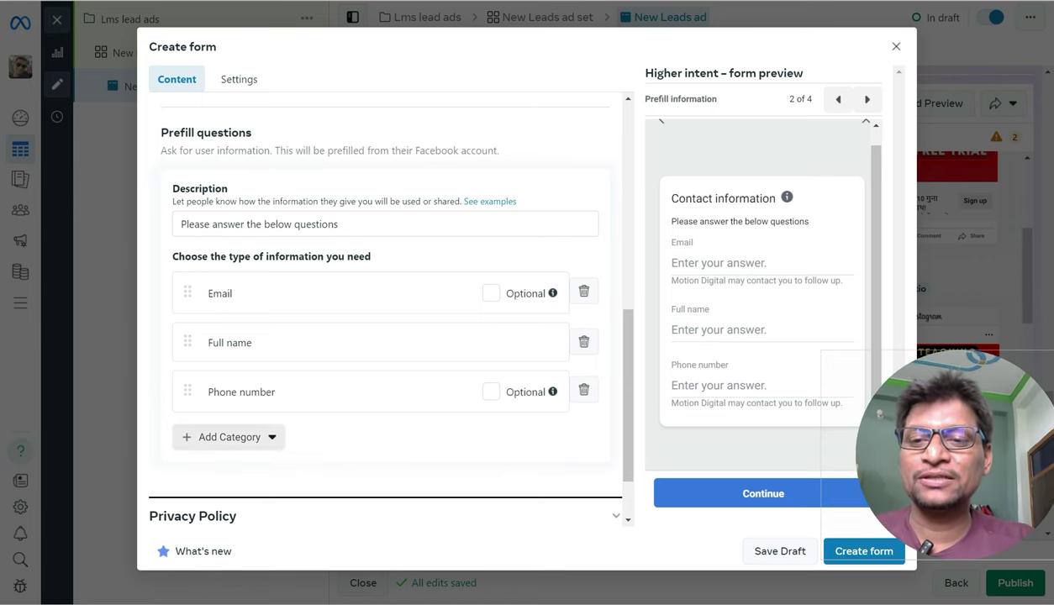
Add the City and Postcode contact fields to the prefill questions
left_click(229, 437)
mouse_move(256, 470)
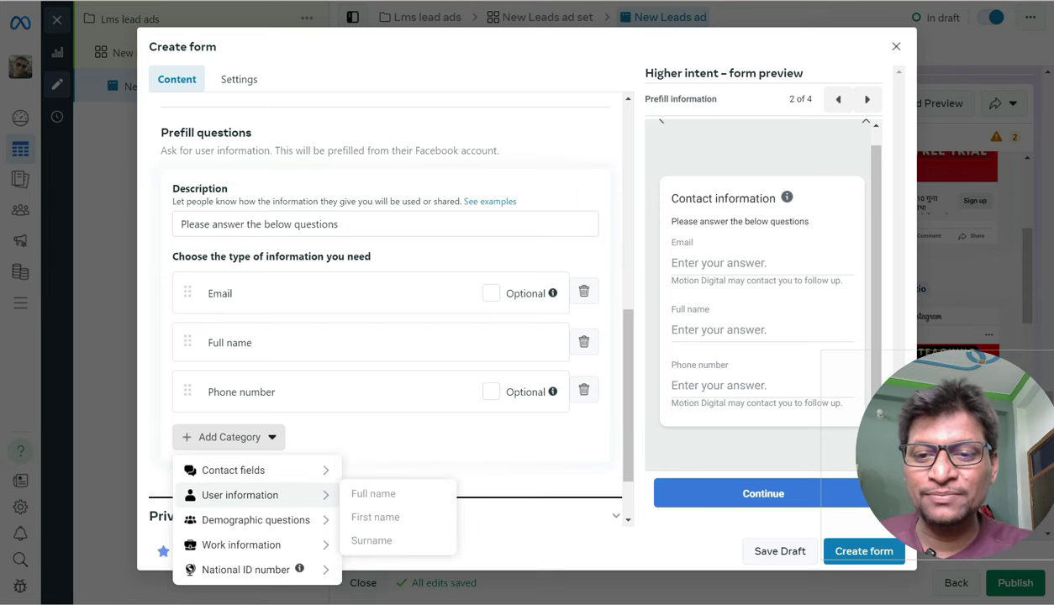
mouse_move(240, 495)
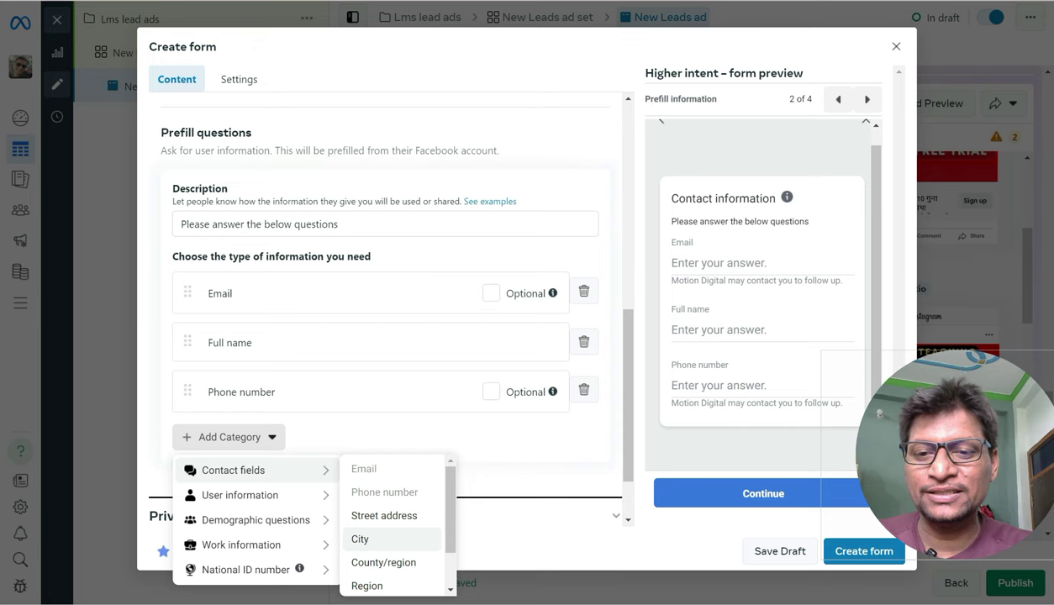
left_click(392, 539)
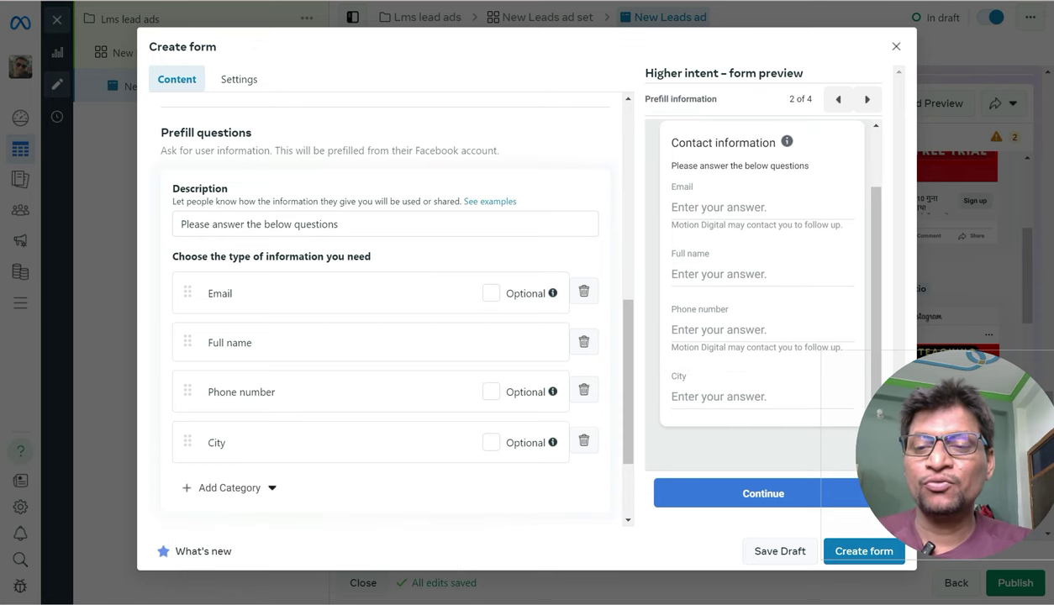
left_click(228, 488)
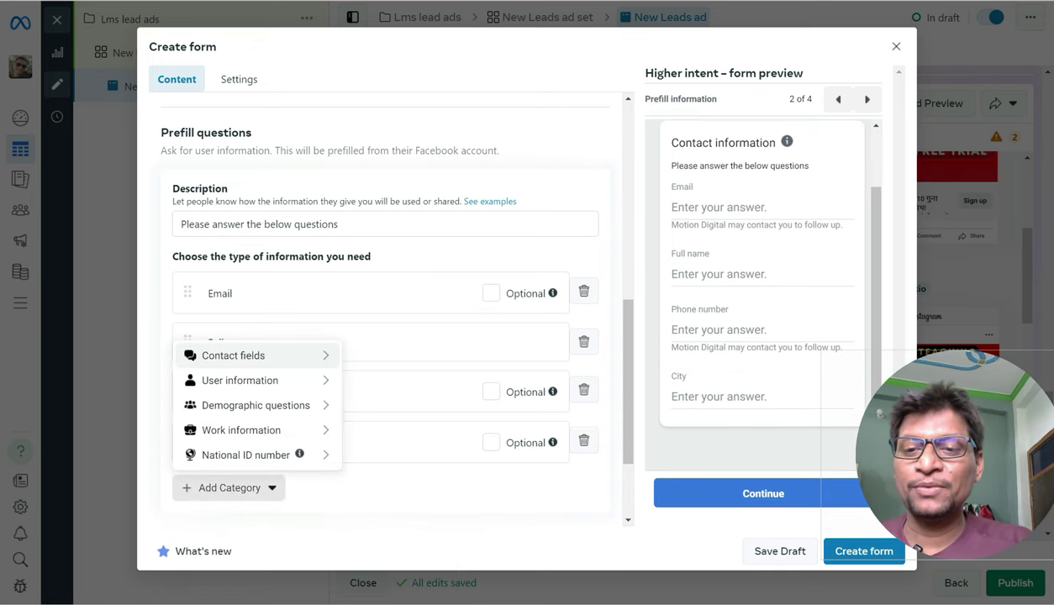
mouse_move(239, 380)
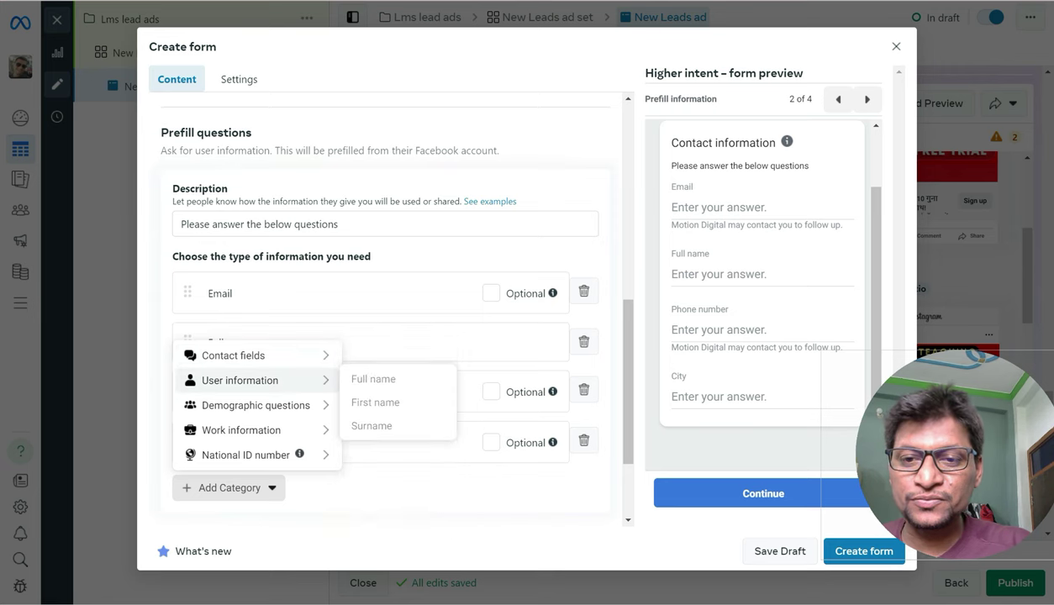
mouse_move(236, 355)
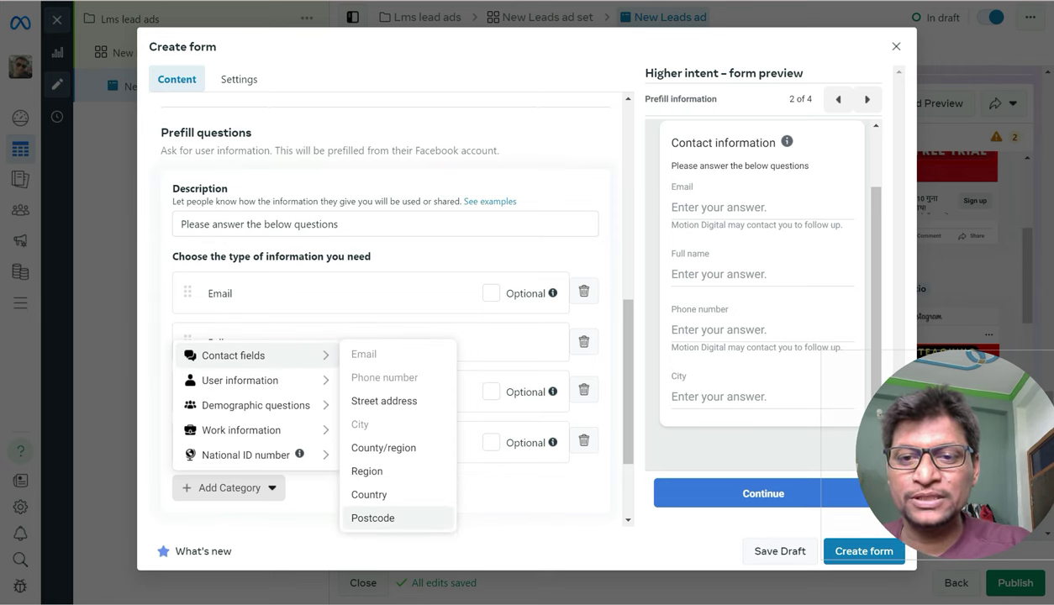
left_click(372, 517)
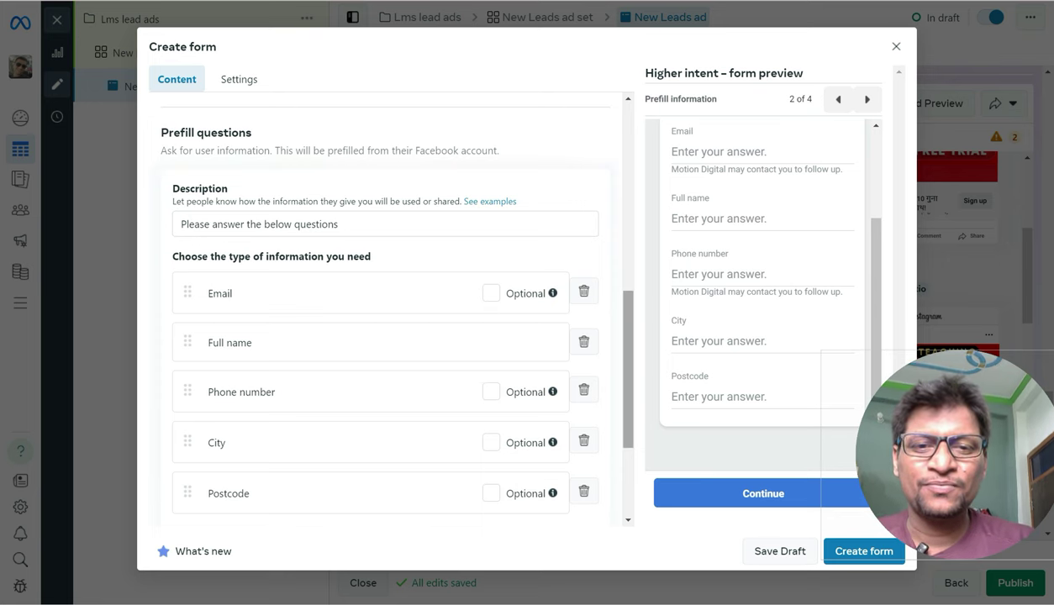
Look through the prefill information categories and add the Region contact field
scroll(384, 337, "down", 2)
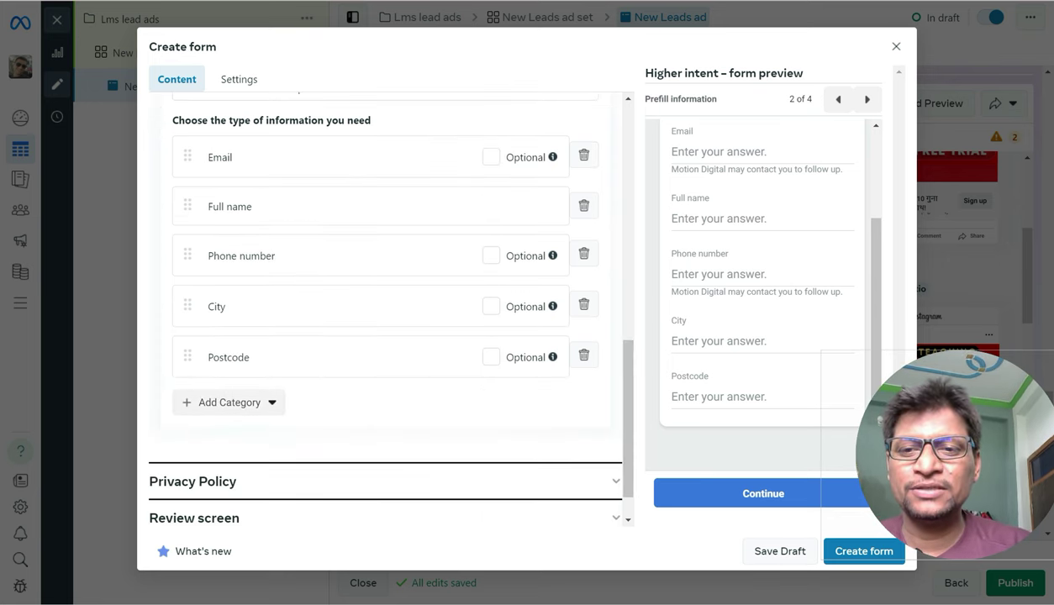
left_click(227, 402)
mouse_move(252, 460)
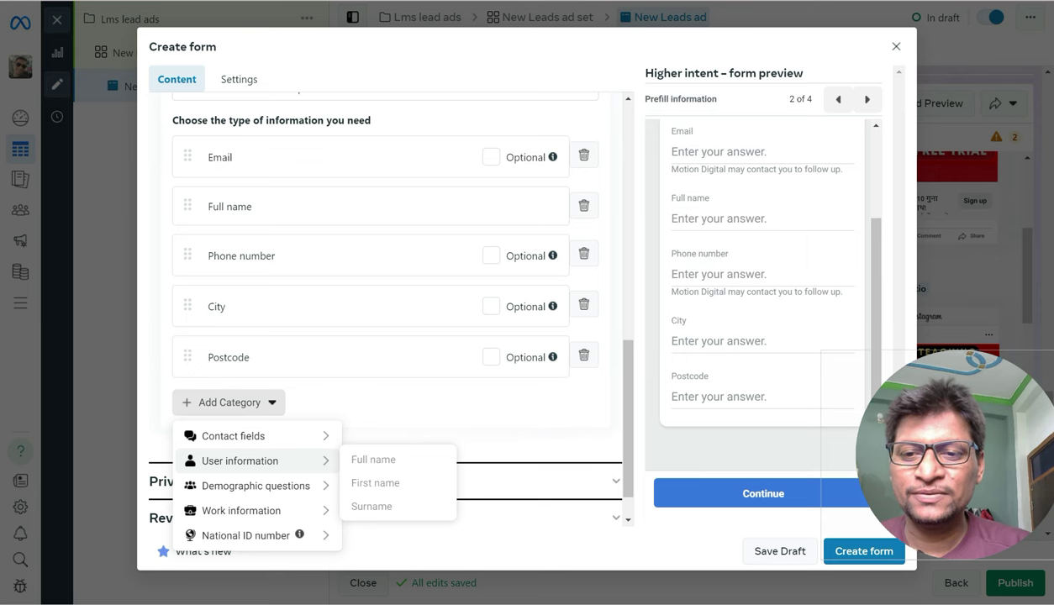
mouse_move(252, 486)
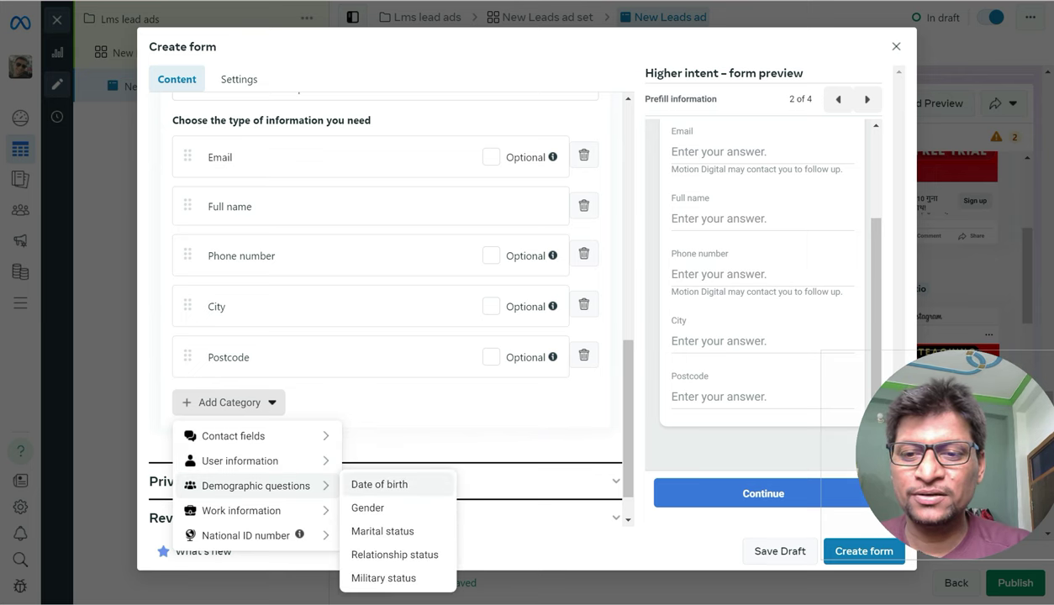
mouse_move(252, 510)
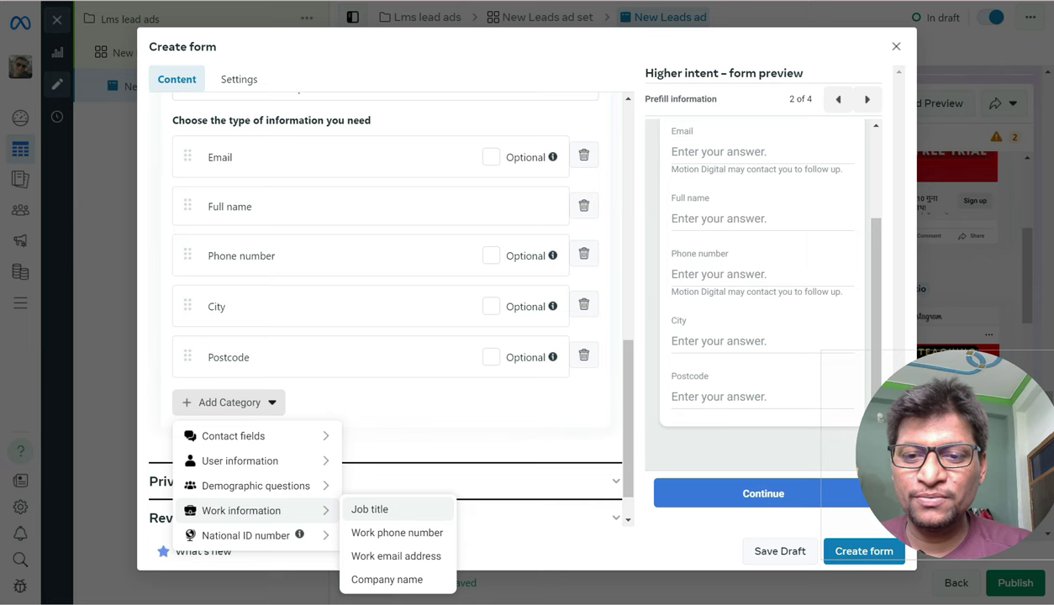
mouse_move(253, 535)
mouse_move(299, 535)
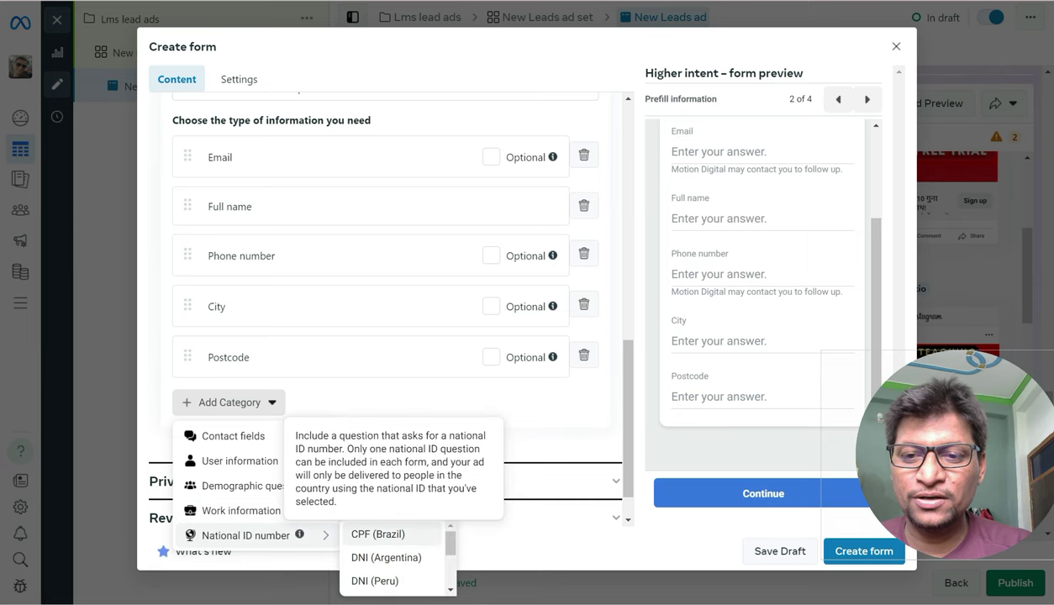
mouse_move(252, 461)
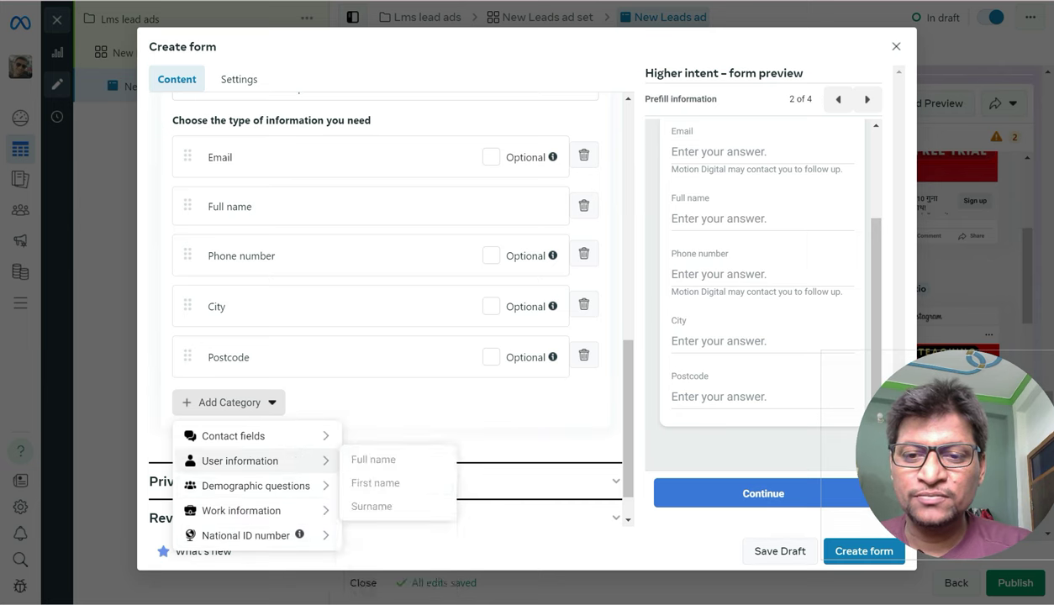
mouse_move(244, 435)
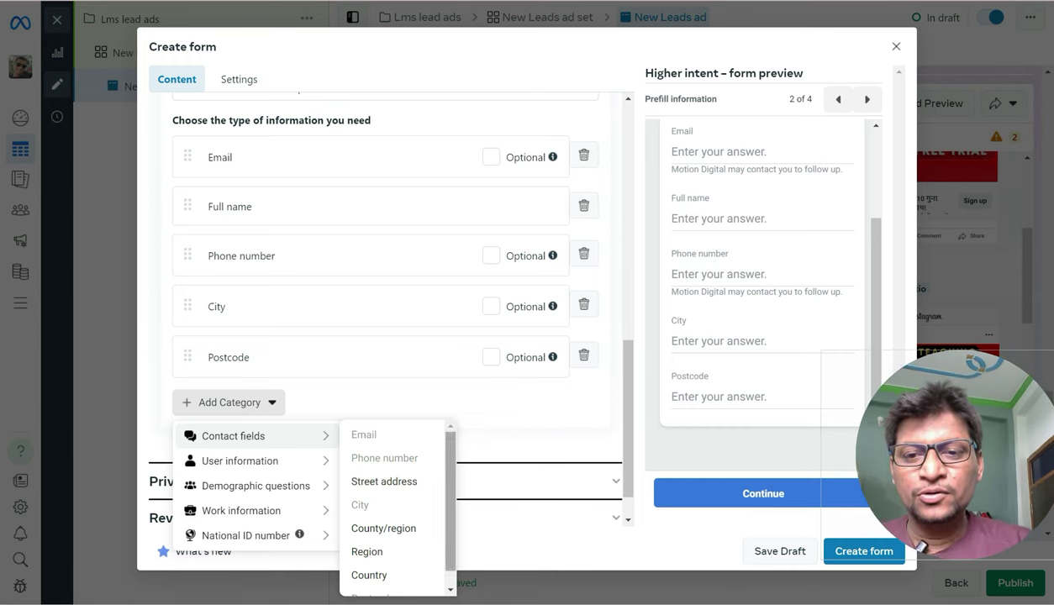
scroll(392, 505, "down", 1)
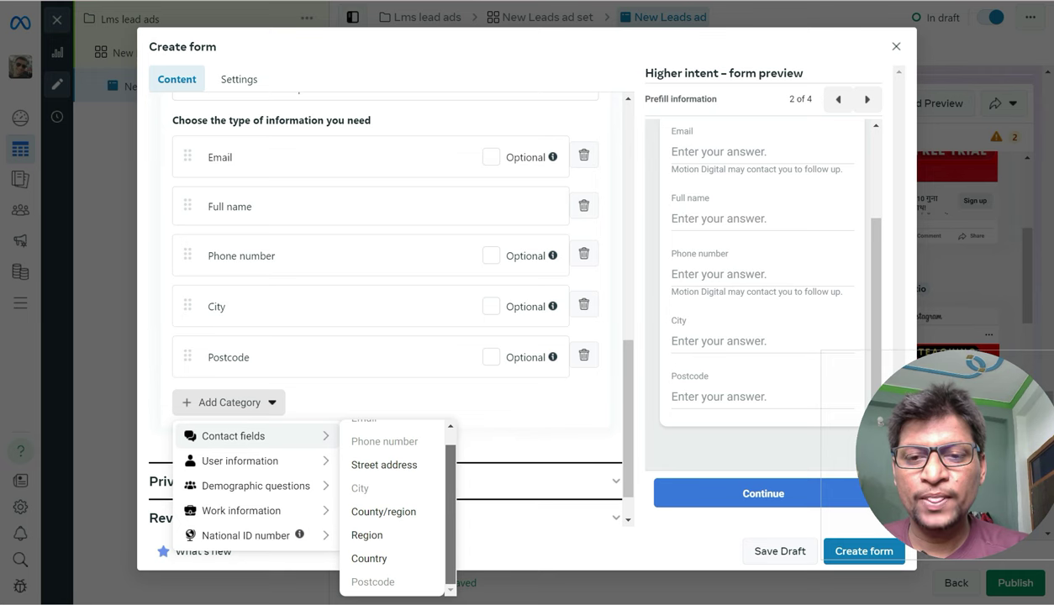
scroll(391, 504, "up", 1)
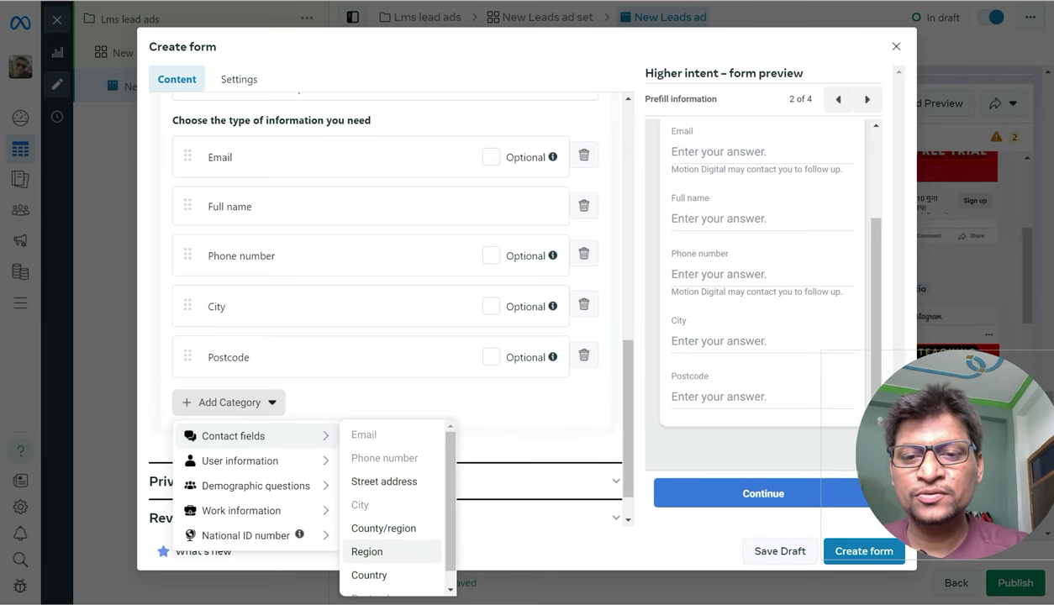
left_click(367, 552)
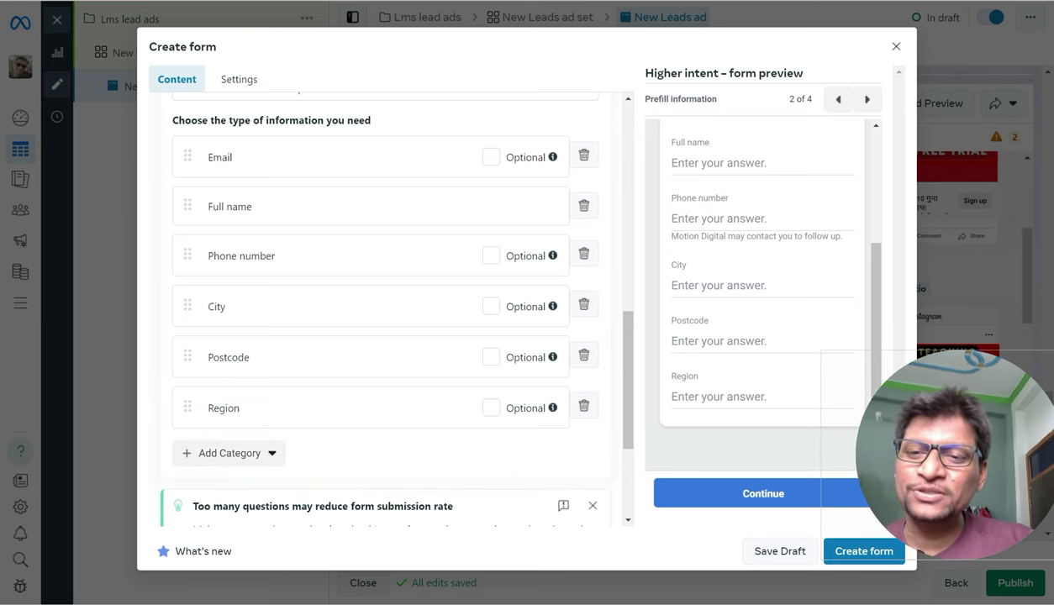
Examine the demographic and work information fields available for the prefill questions
left_click(228, 453)
mouse_move(244, 486)
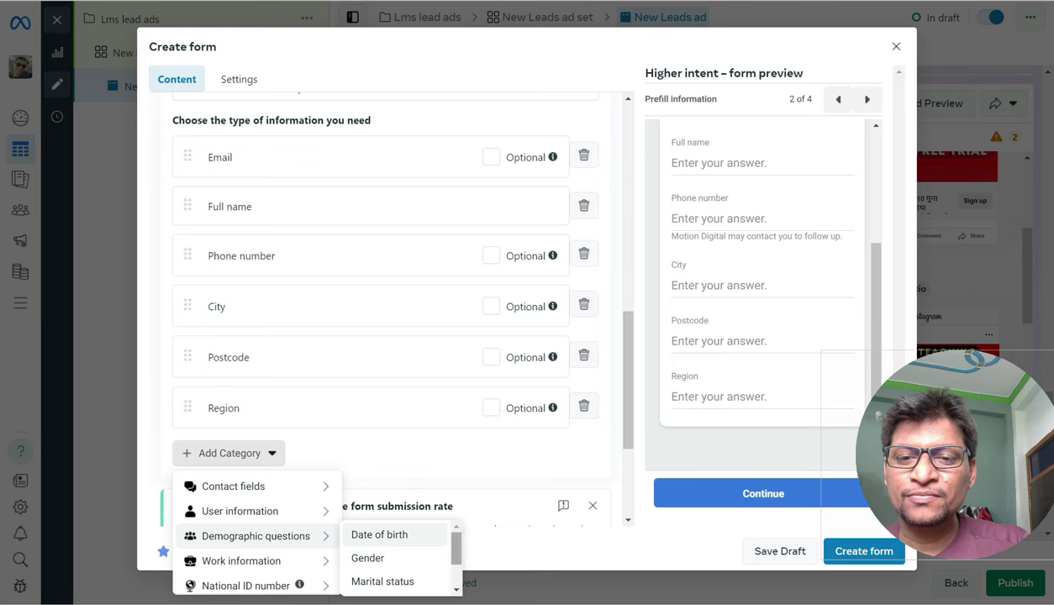
scroll(448, 546, "down", 2)
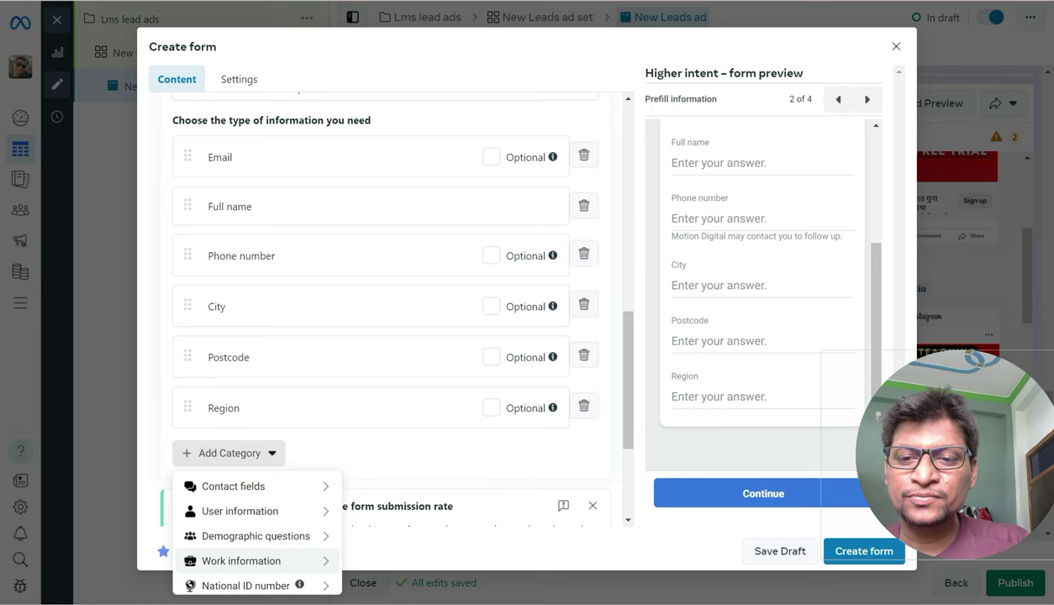
mouse_move(257, 561)
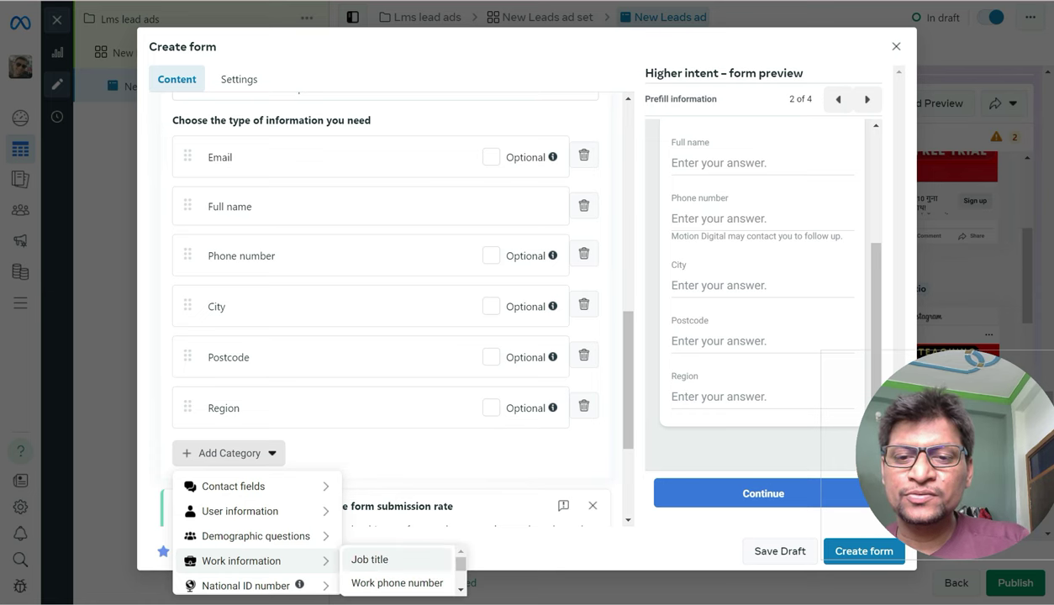
scroll(452, 552, "down", 1)
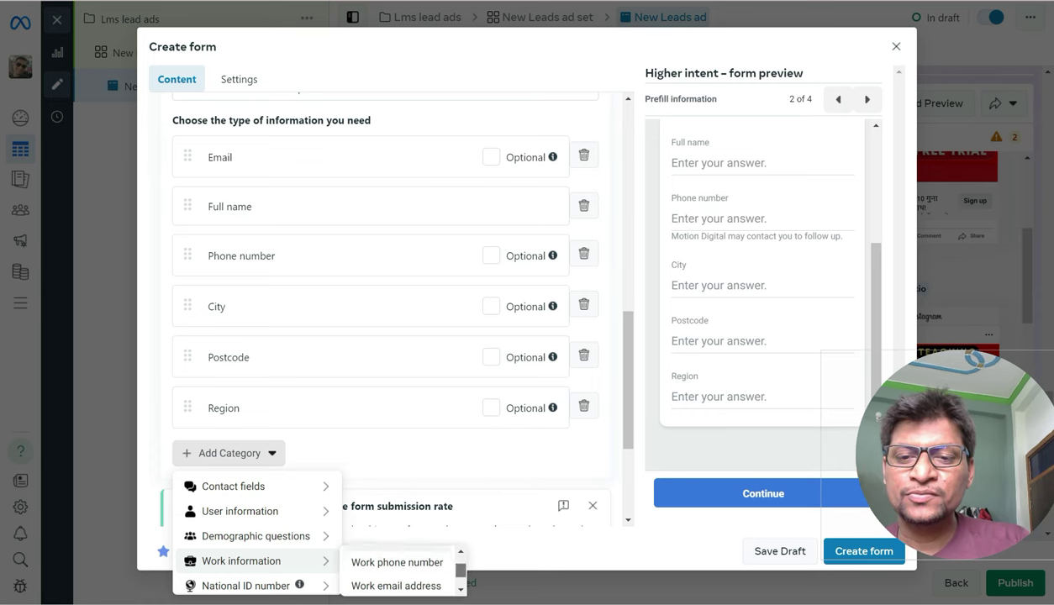
scroll(399, 571, "down", 1)
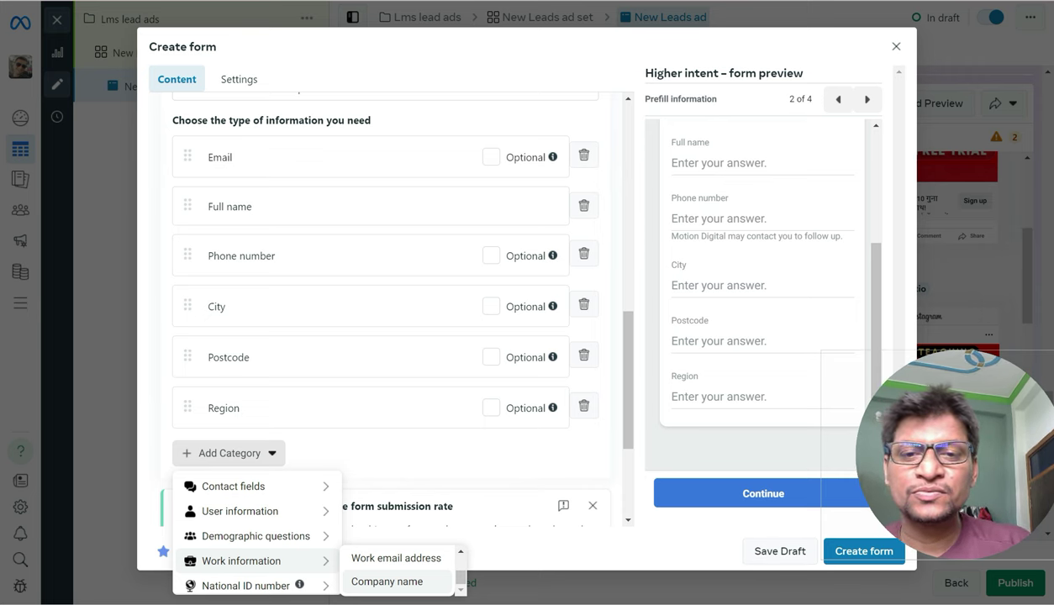
scroll(395, 569, "up", 1)
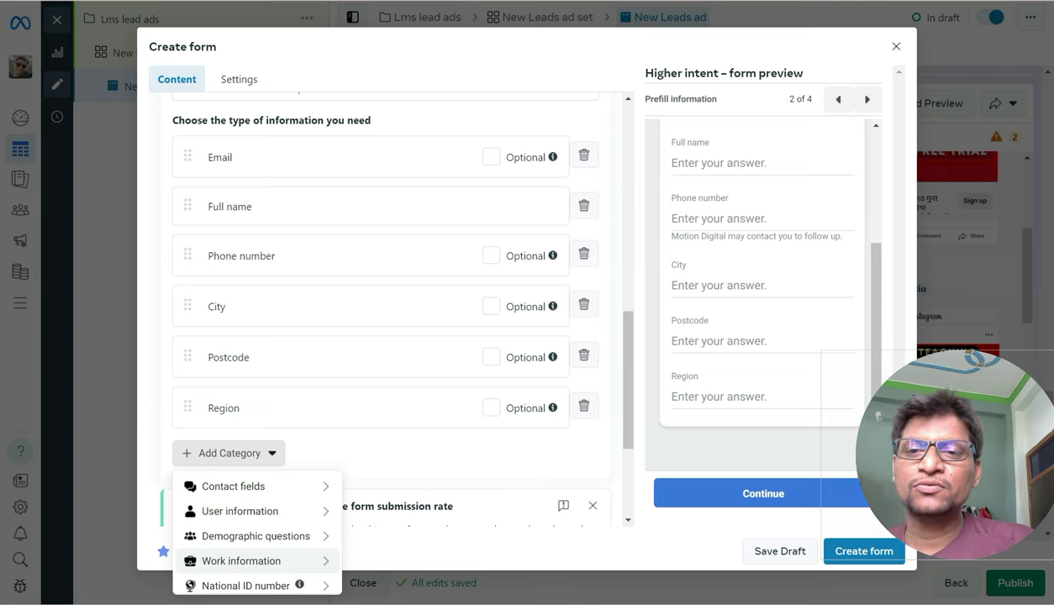
key("Escape")
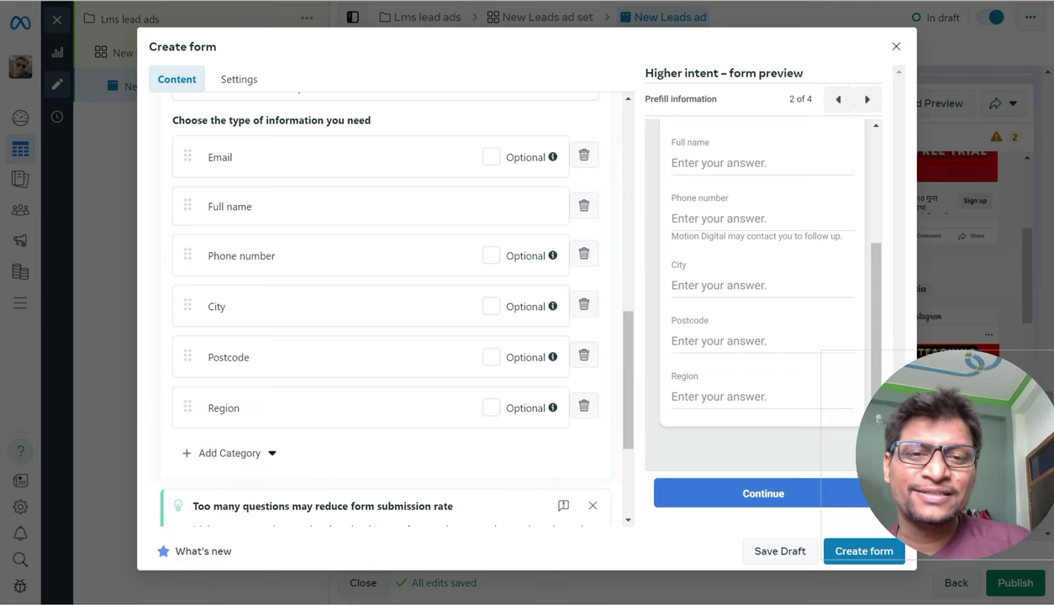
Remove the Region field from the prefill questions
left_click_drag(628, 379, 628, 380)
scroll(387, 311, "down", 3)
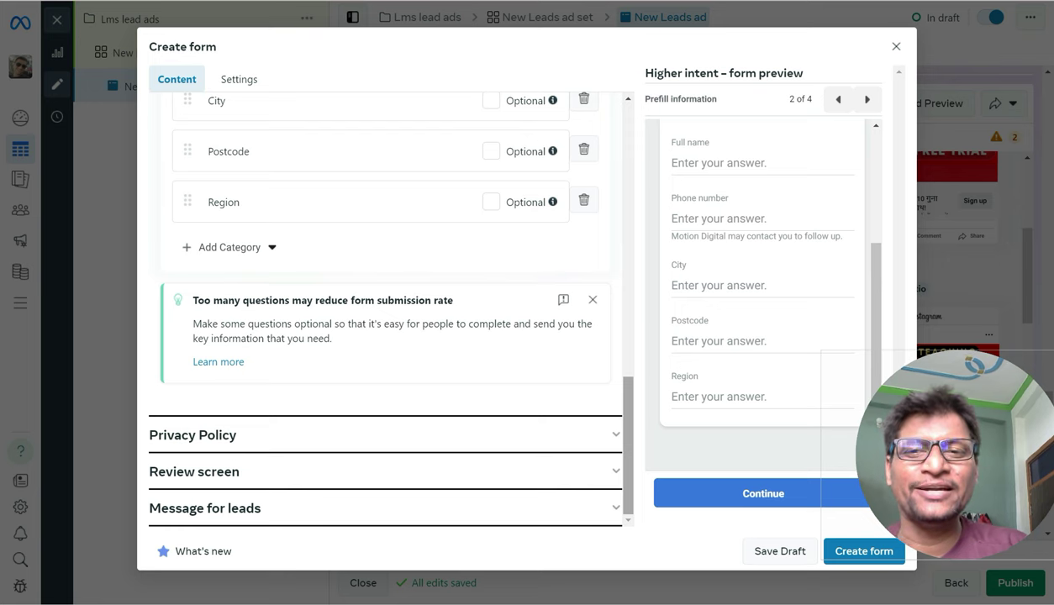
scroll(387, 311, "up", 1)
scroll(386, 311, "up", 1)
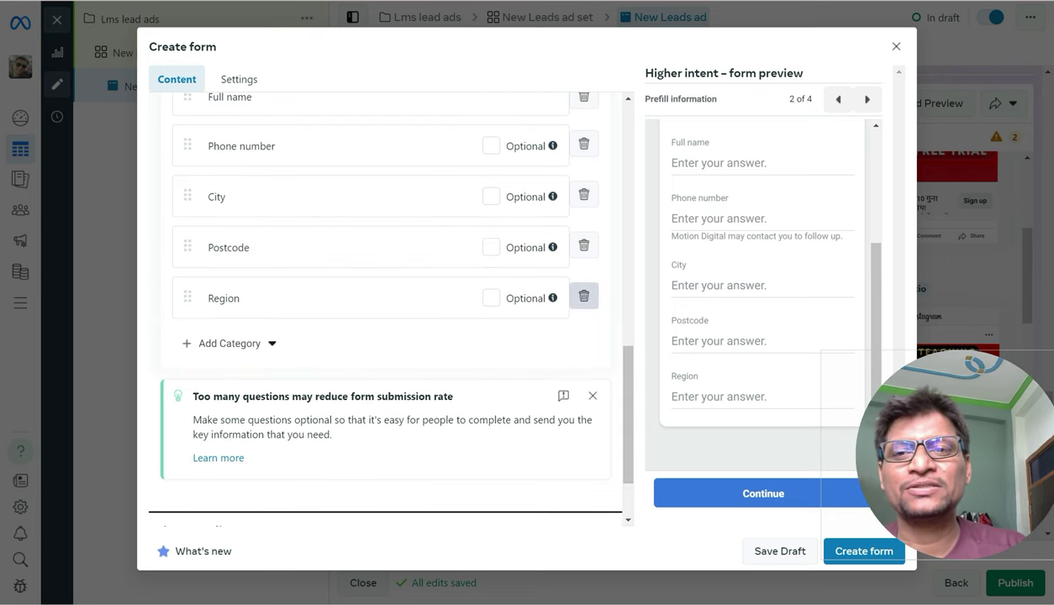
left_click(583, 296)
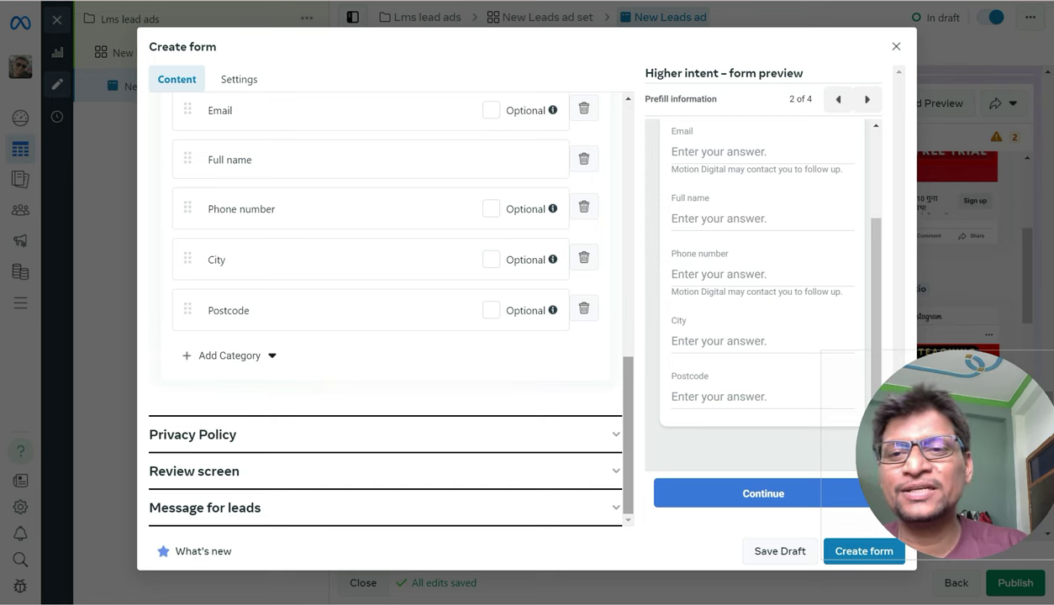
Add a short-answer custom question to the form above the prefill questions
scroll(383, 303, "up", 6)
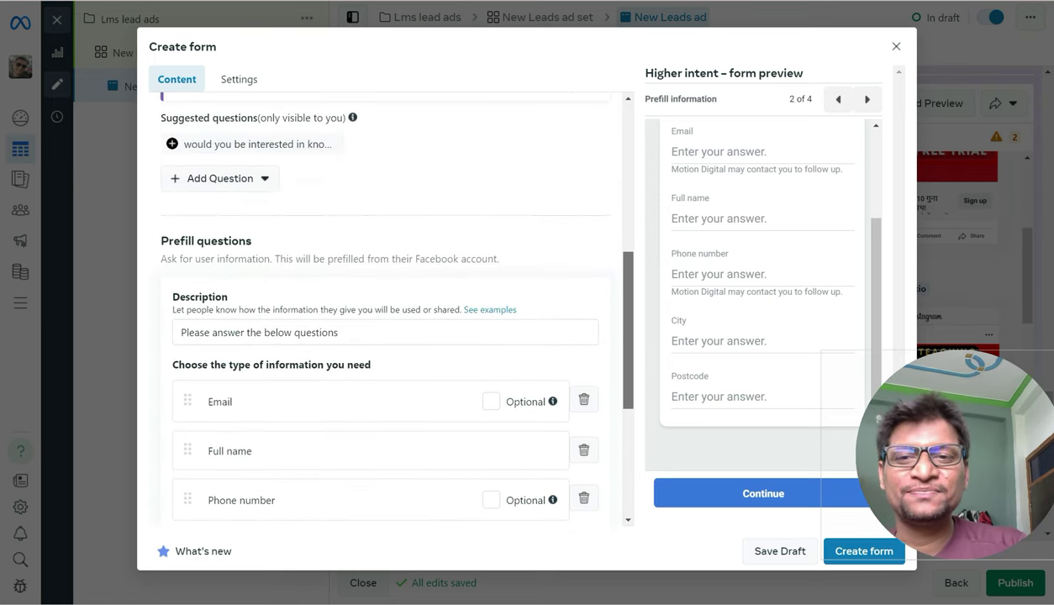
scroll(382, 303, "up", 1)
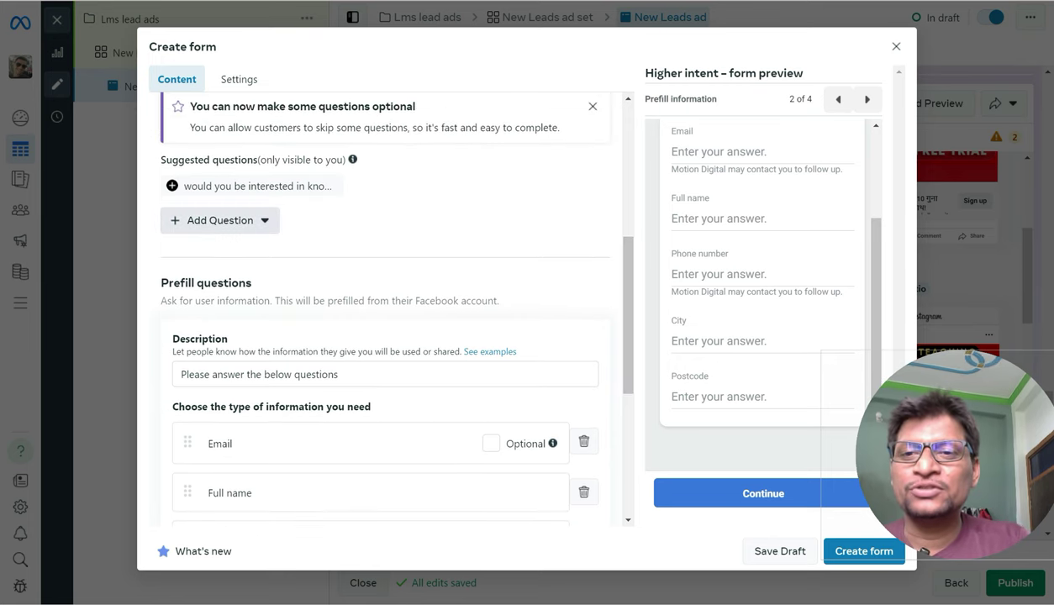
left_click(220, 220)
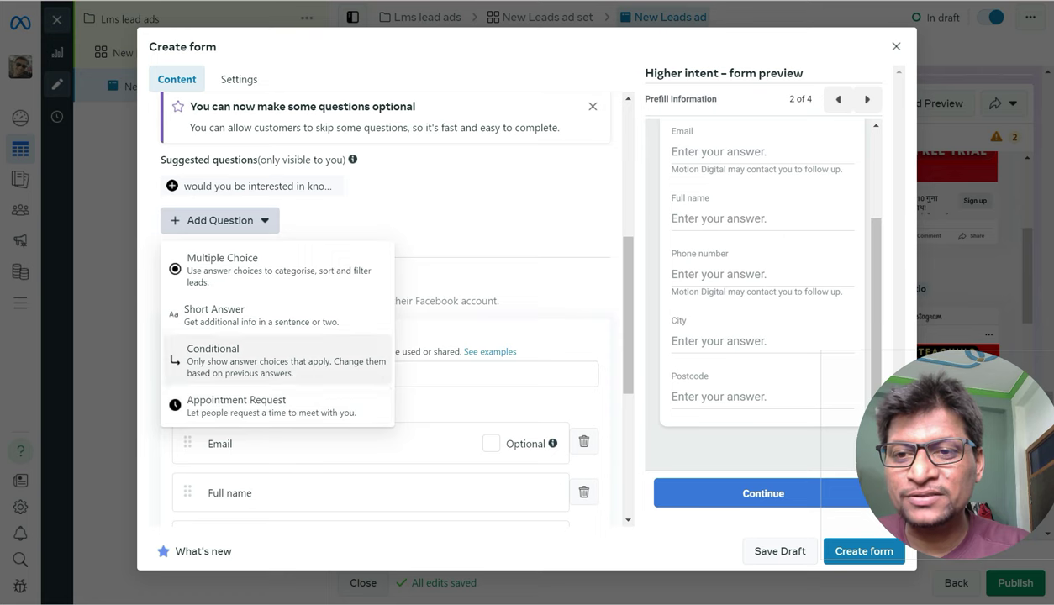
left_click(252, 315)
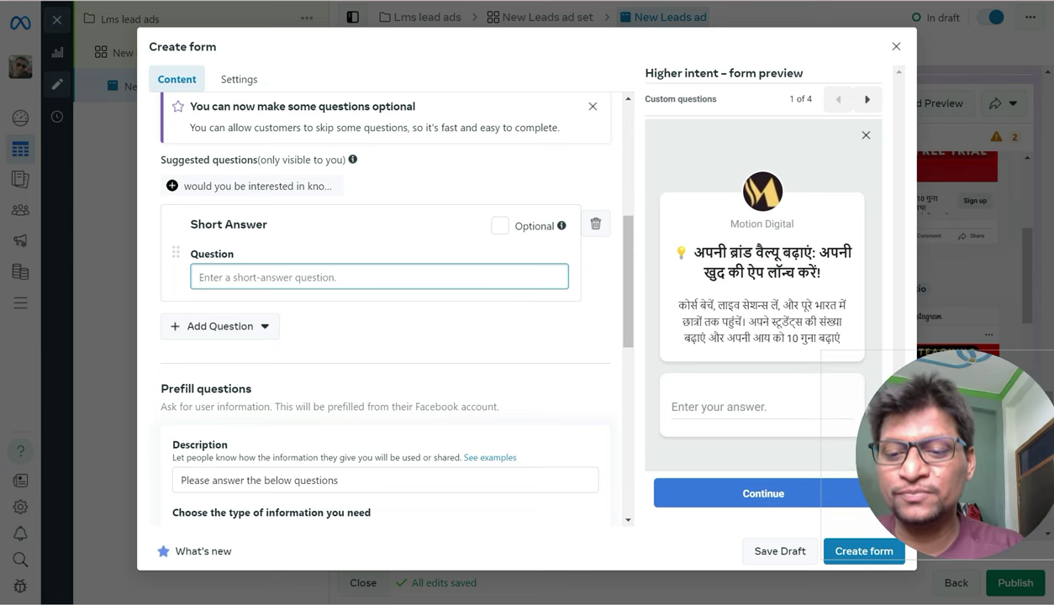
Enter "Your Coaching/School/Institute name" as the text of the short-answer question
type("Ypur")
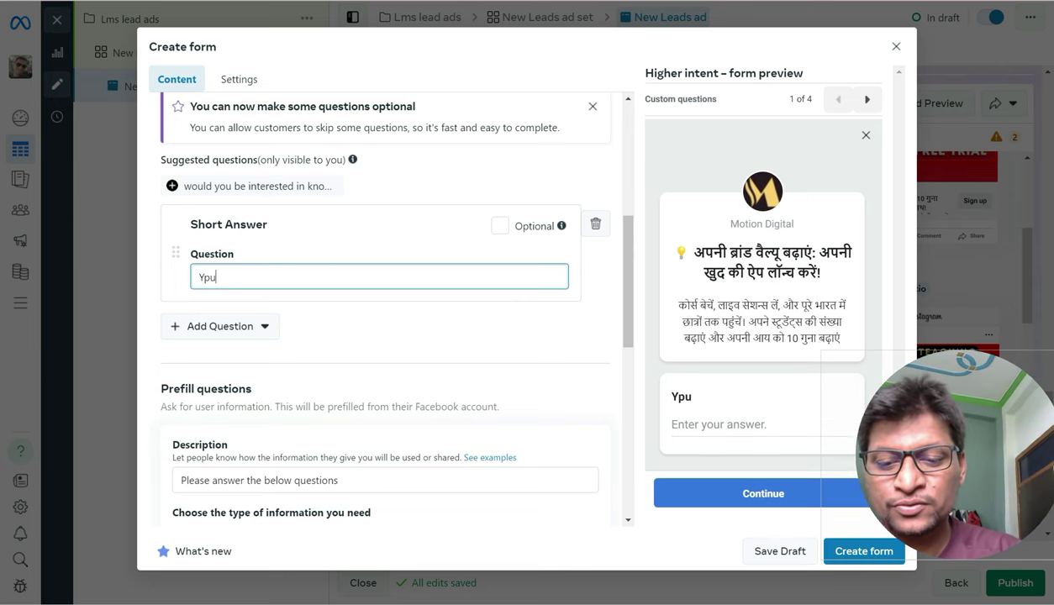
key("BackSpace")
key("BackSpace")
key("BackSpace")
key("BackSpace")
key("BackSpace")
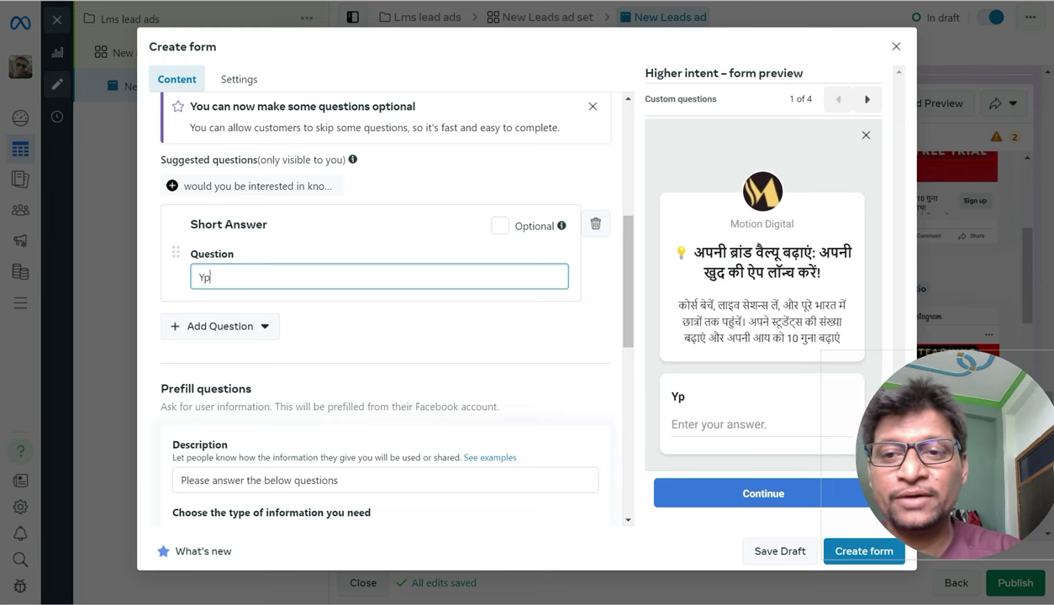
type("Y")
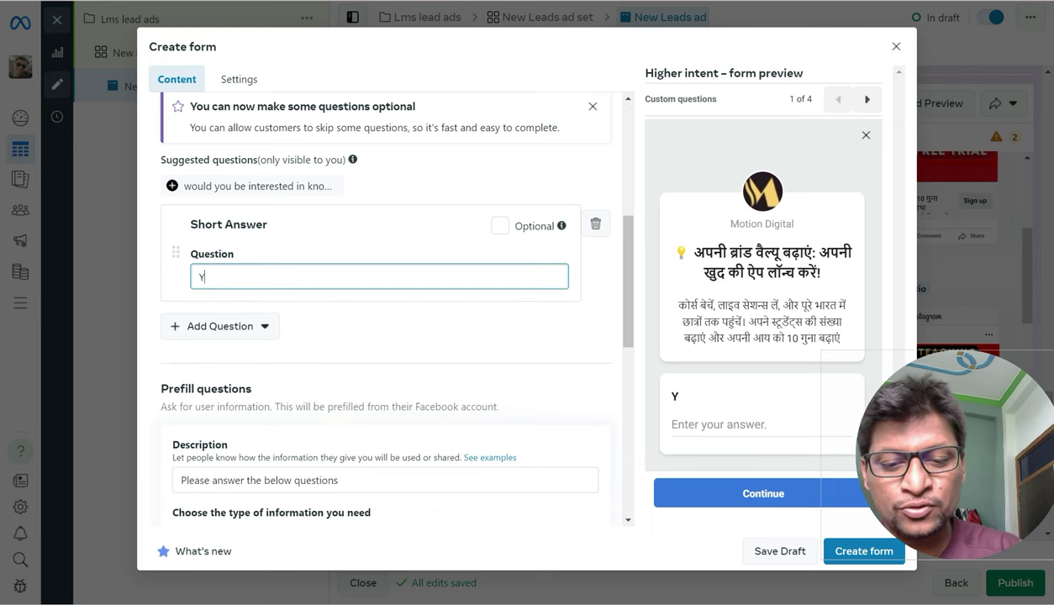
type("our C")
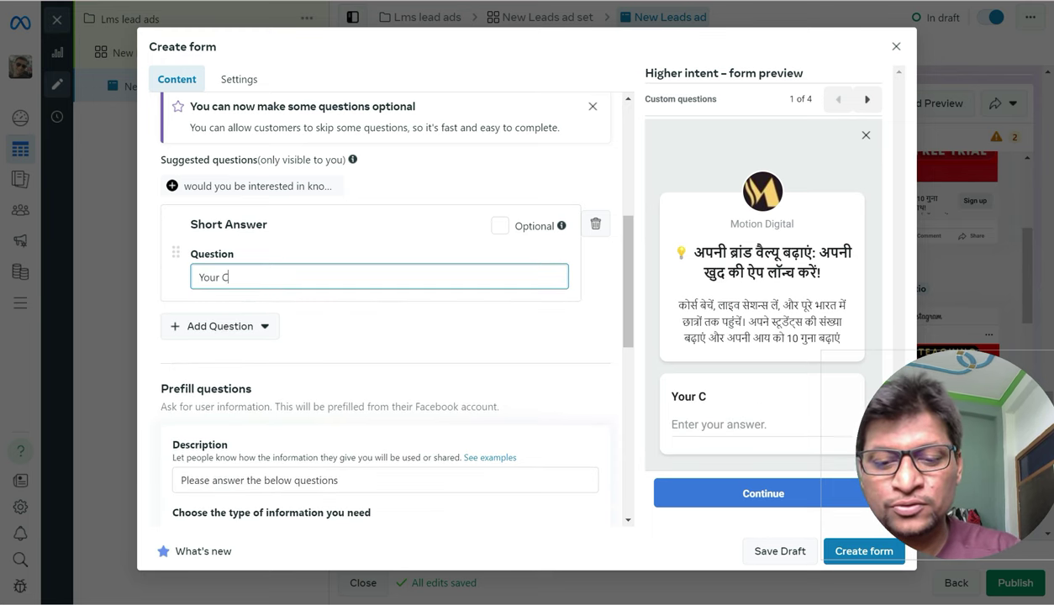
type("oaching")
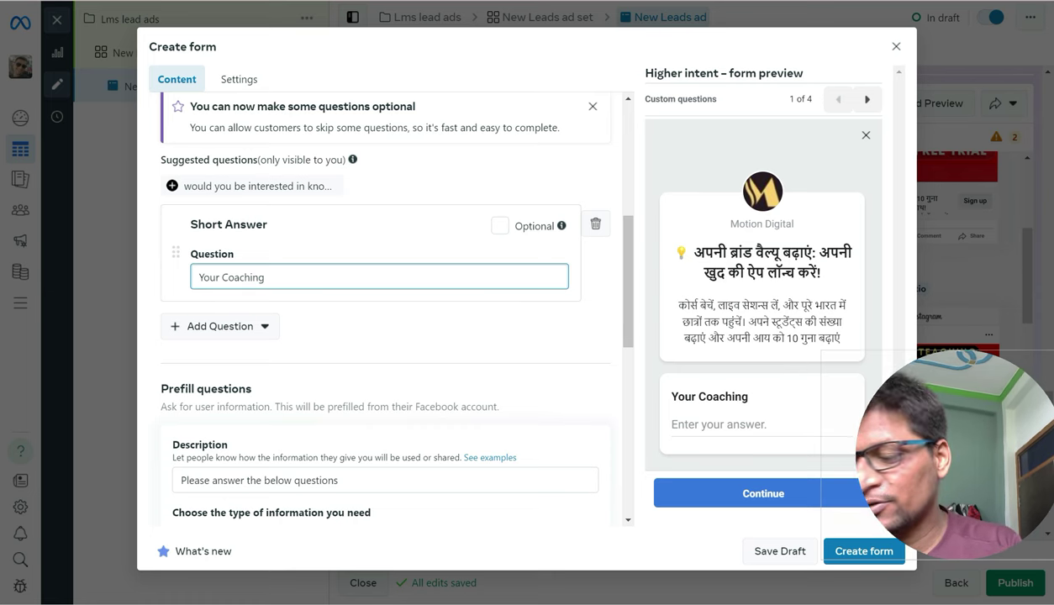
type("/Sc")
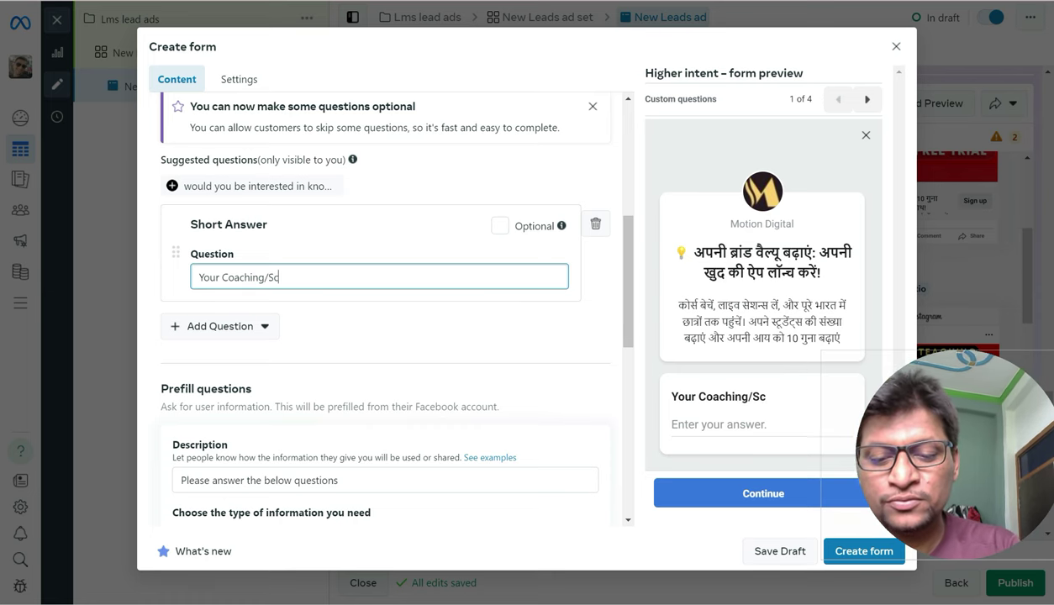
type("hool")
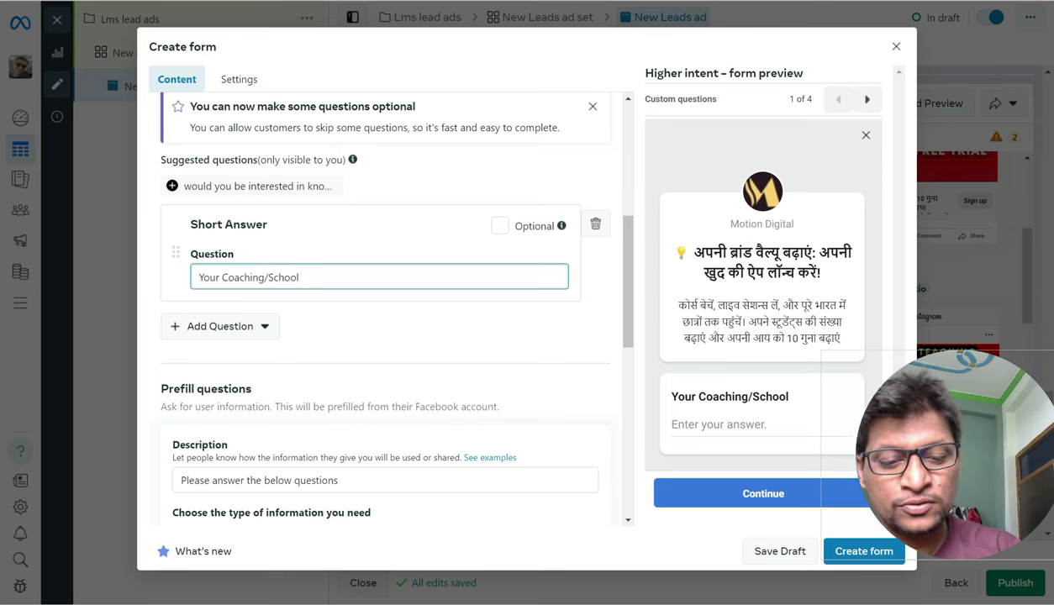
type("/")
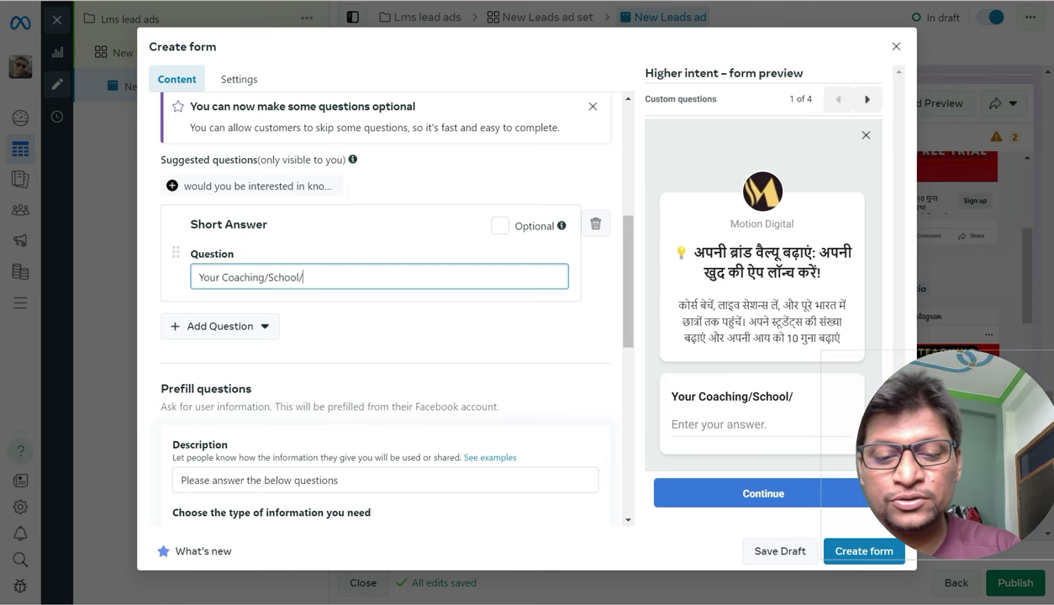
type("Instit")
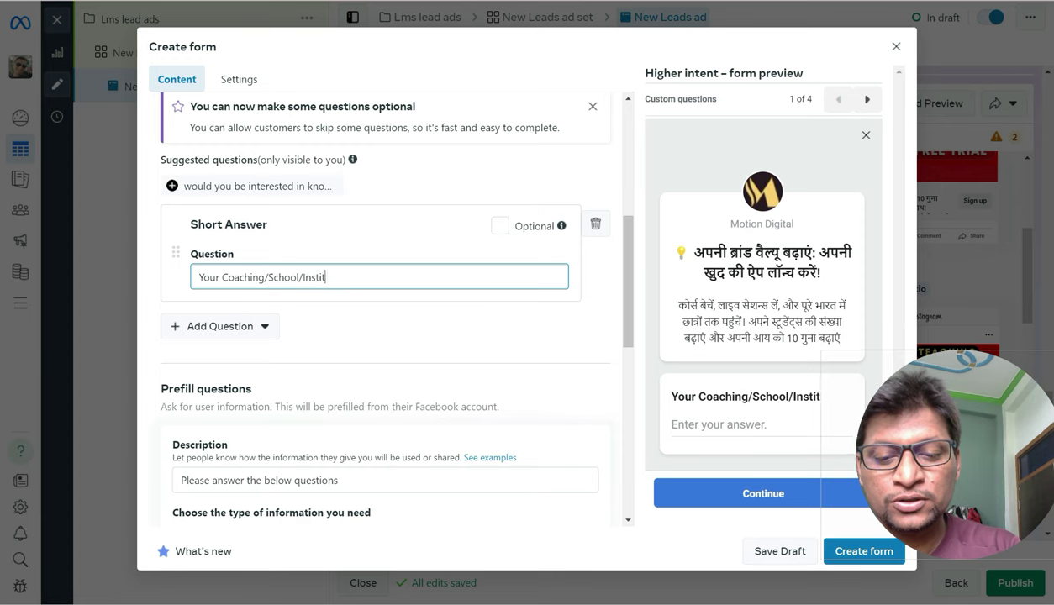
type("ute")
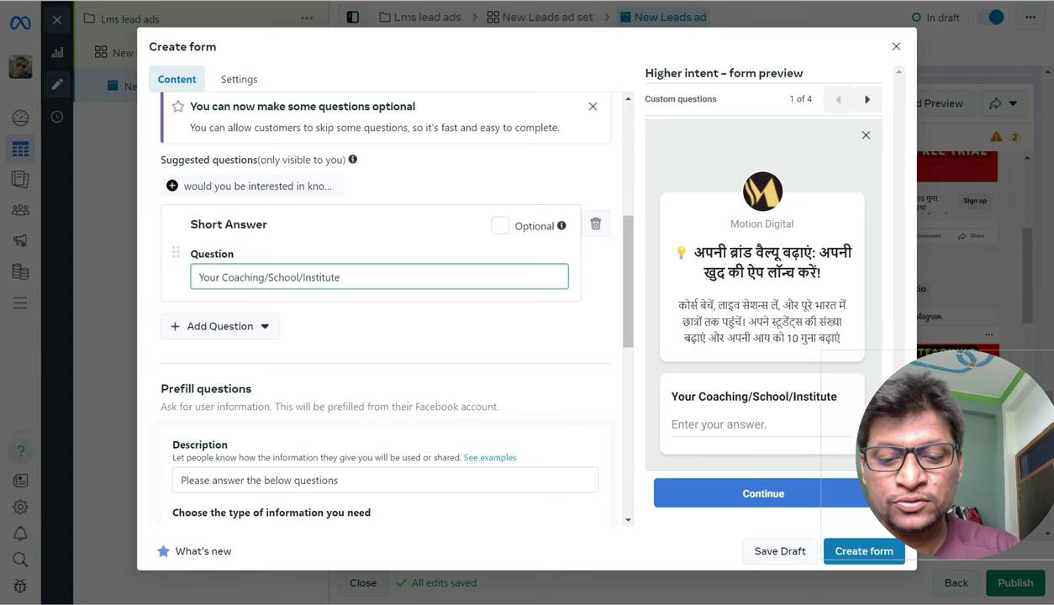
type(" name")
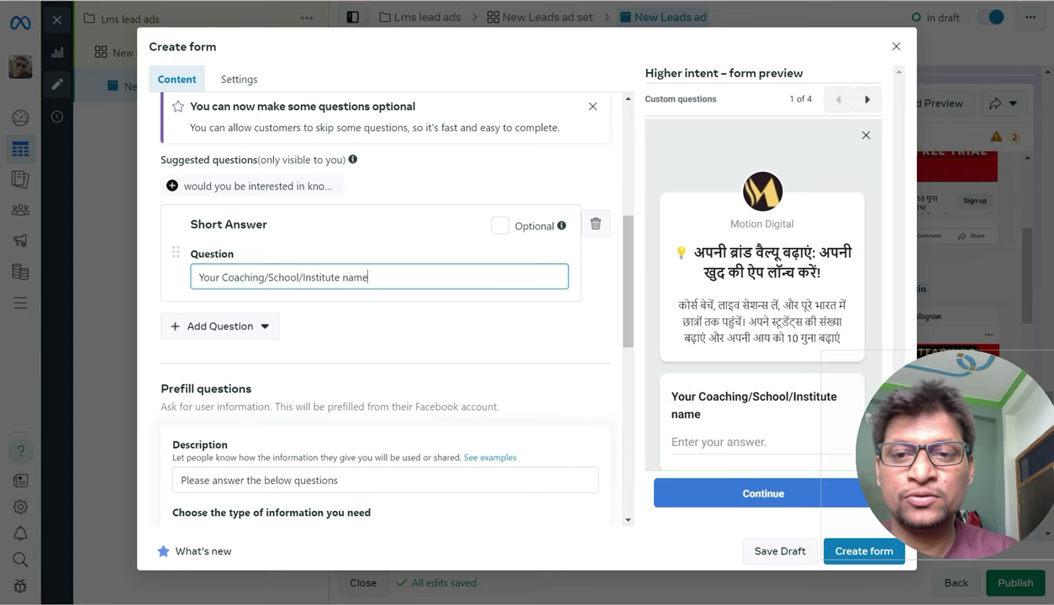
Capitalise the last word of the question so it reads "Your Coaching/School/Institute Name"
key("BackSpace")
key("BackSpace")
key("BackSpace")
key("BackSpace")
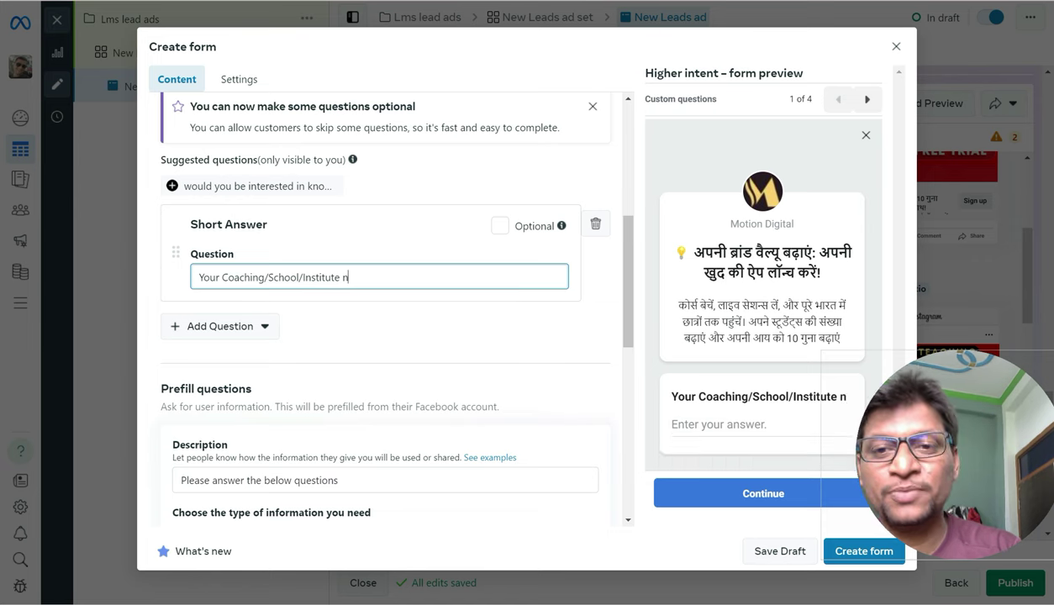
type("Name")
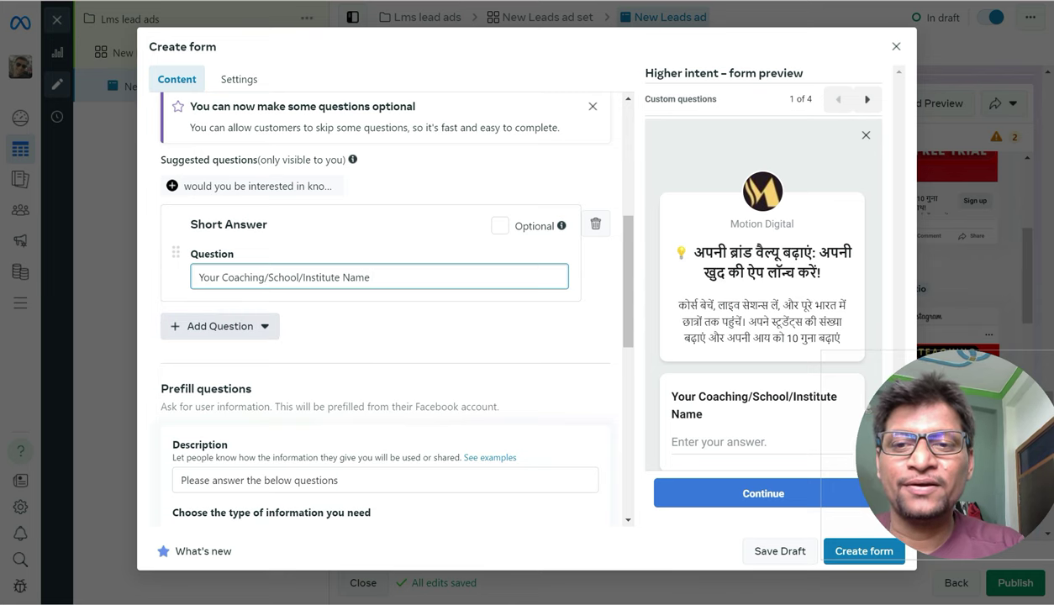
Add a second short-answer custom question below the institute name question
left_click(219, 326)
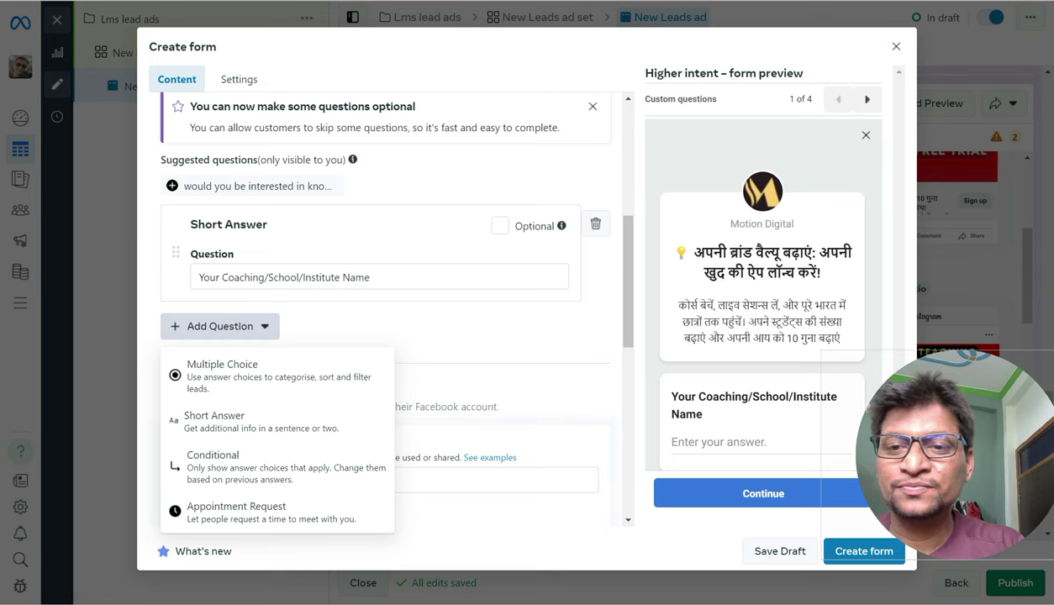
key("Escape")
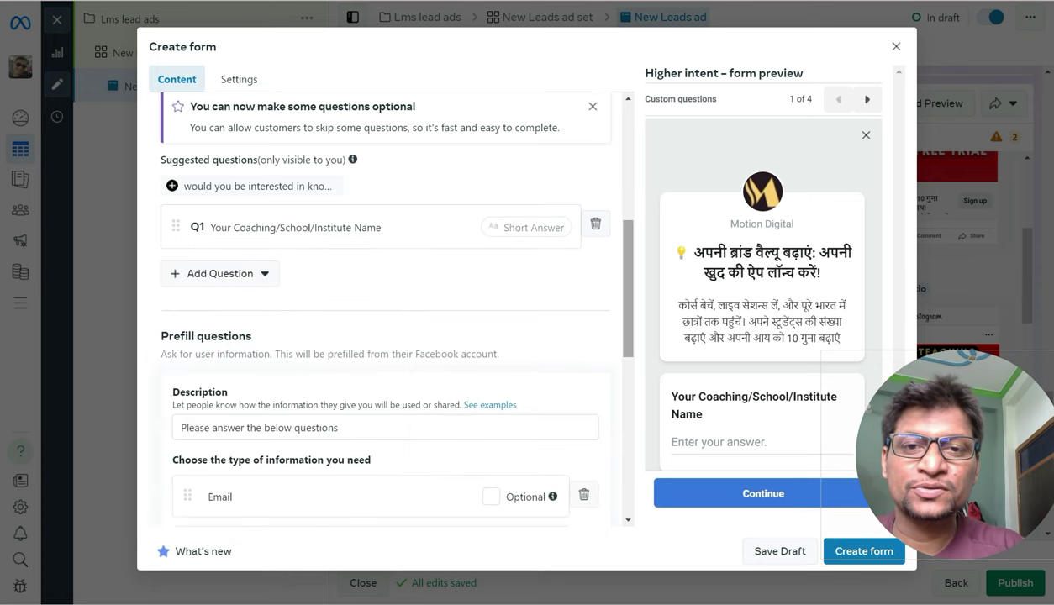
left_click(370, 227)
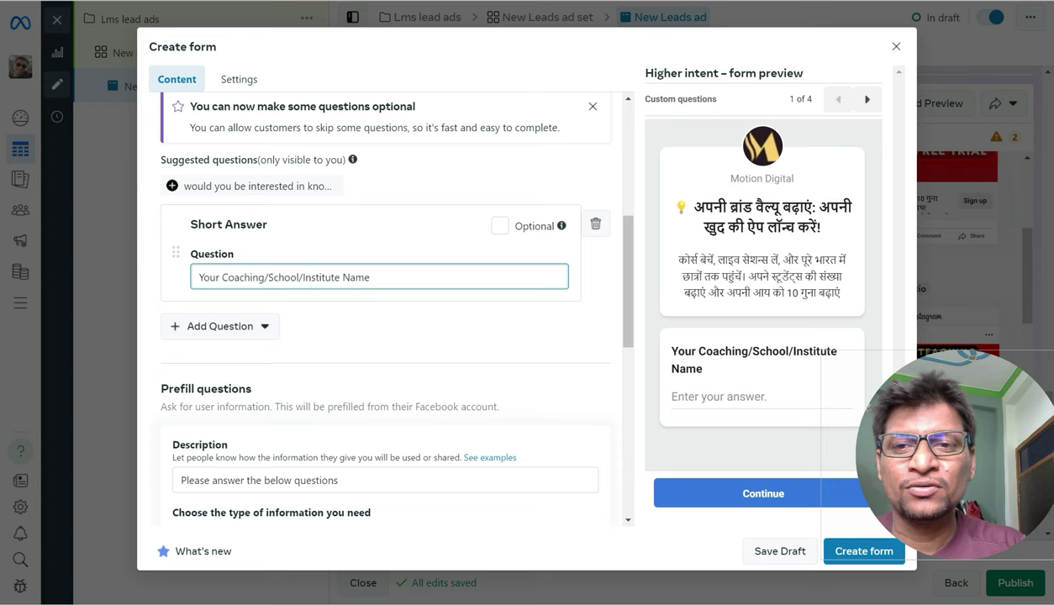
key("Tab")
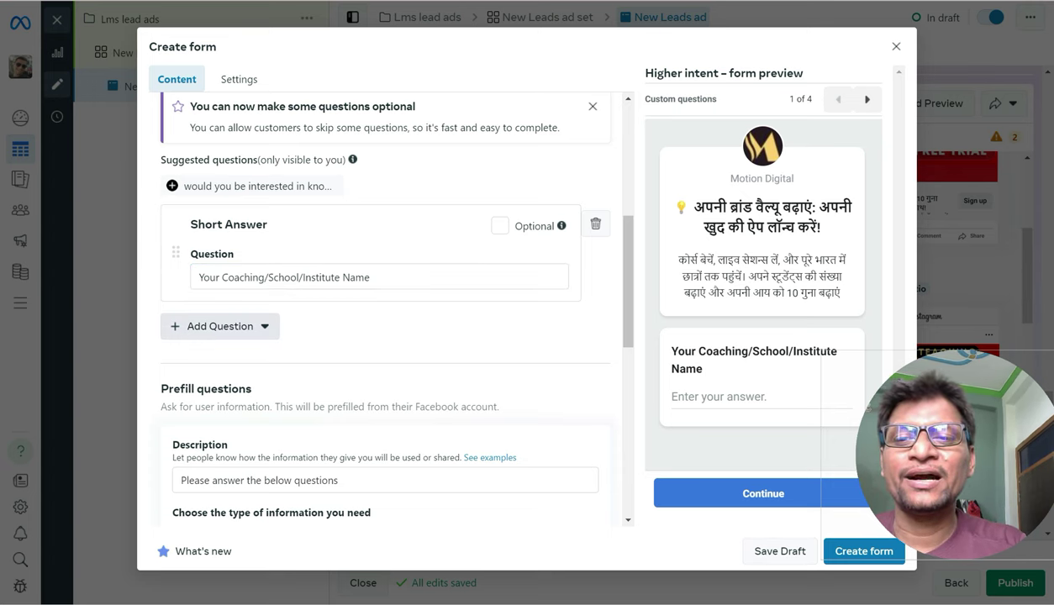
key("Return")
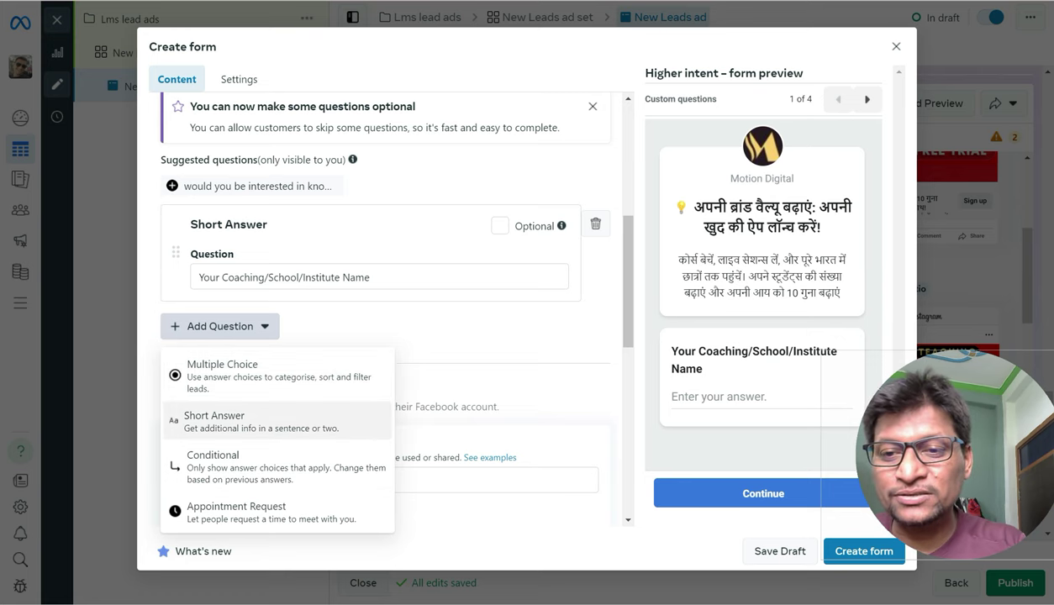
left_click(276, 421)
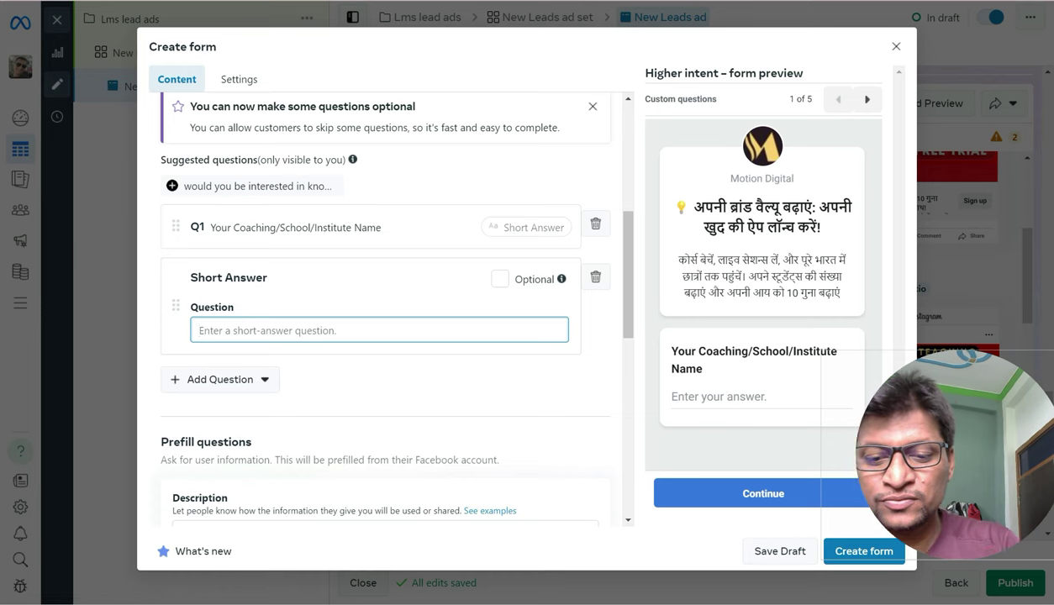
Enter "Your State Name ?" as the text of the second short-answer question
type("Your")
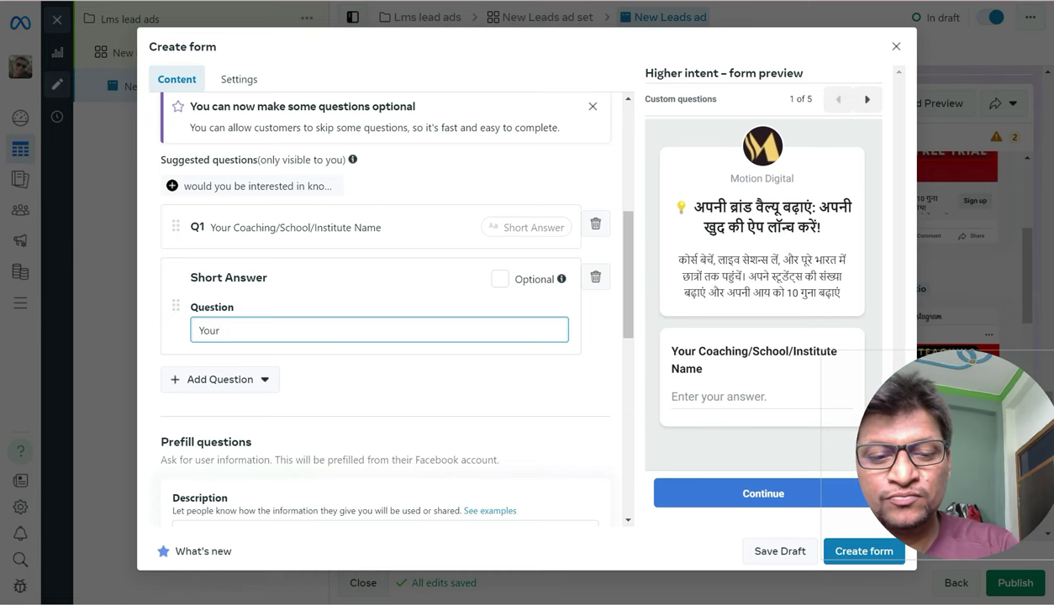
key("BackSpace")
key("BackSpace")
key("BackSpace")
key("BackSpace")
key("BackSpace")
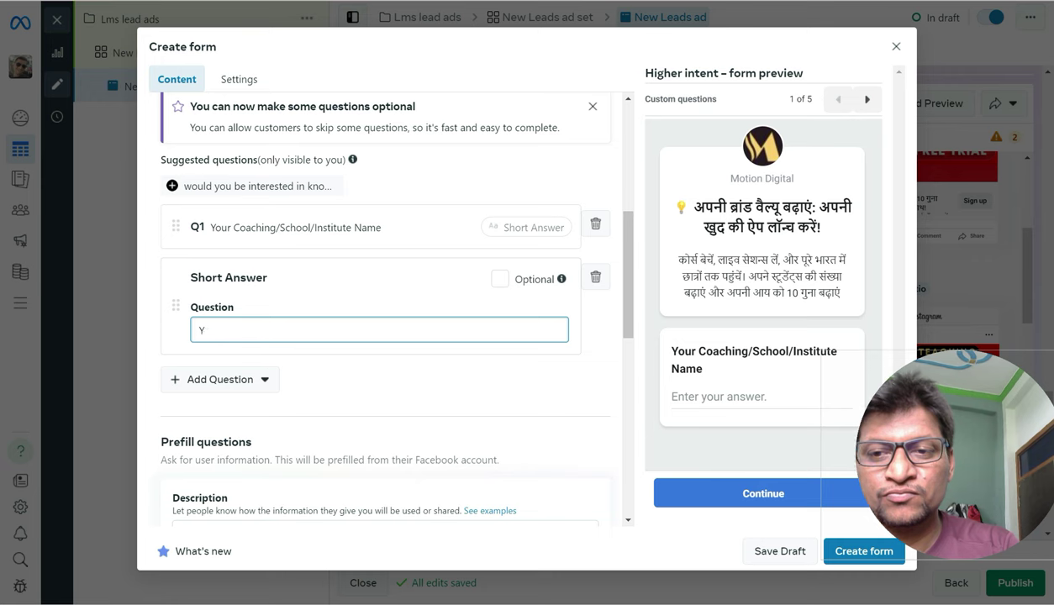
type("Your ")
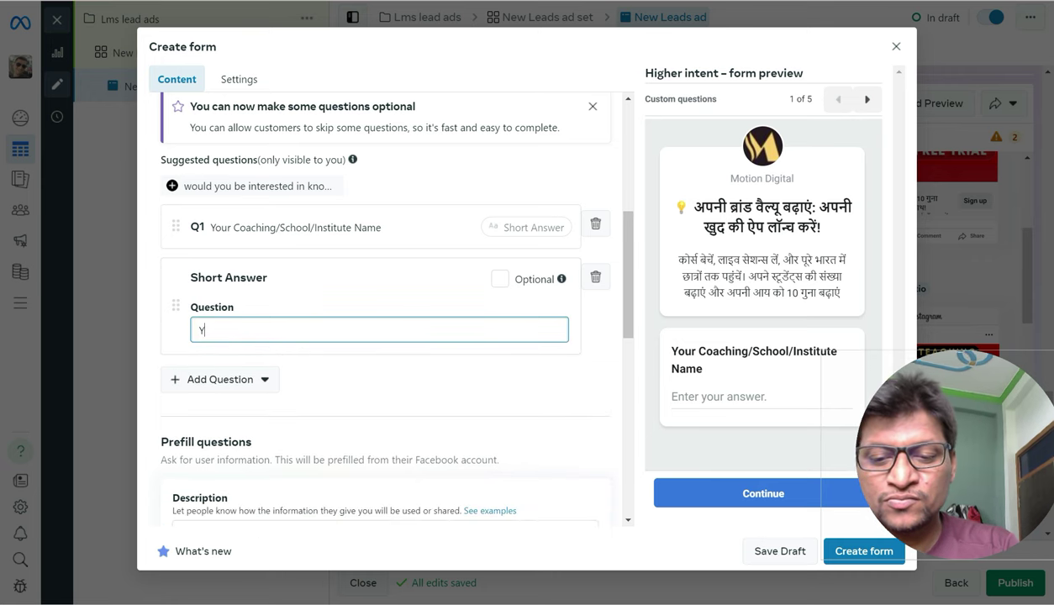
type("State")
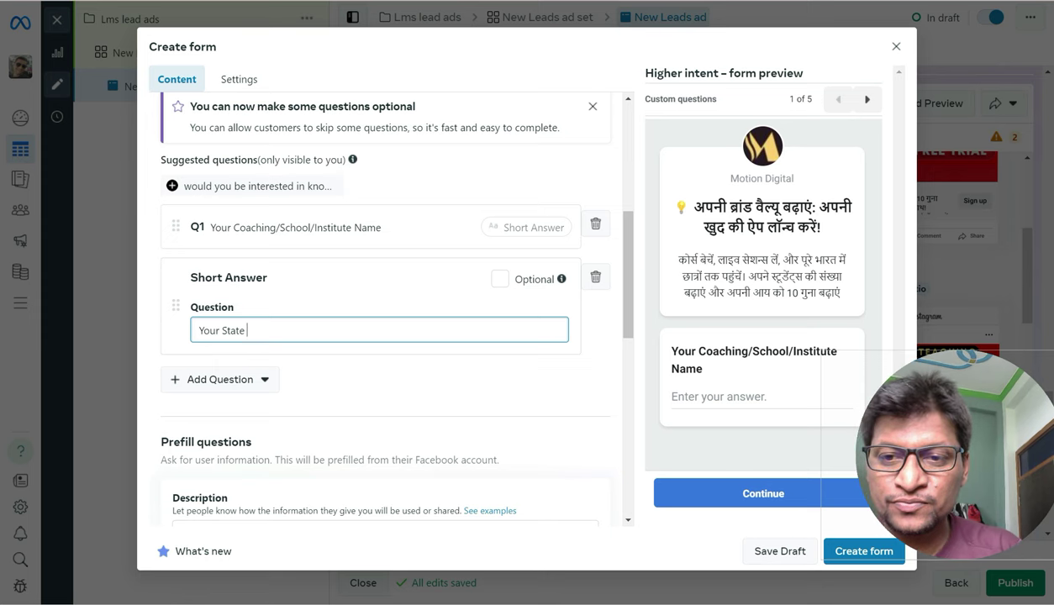
left_click(226, 330)
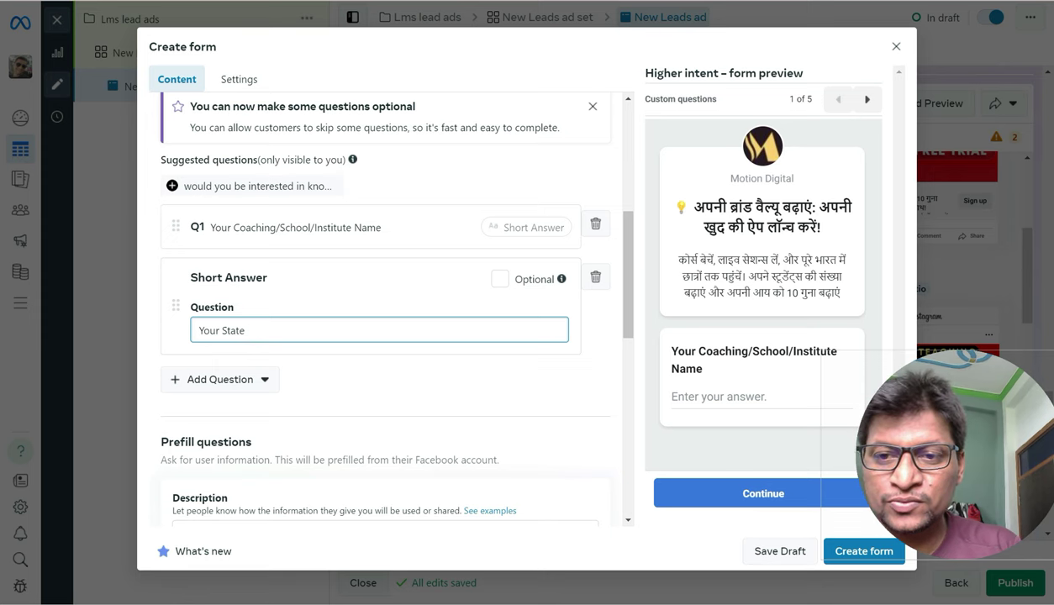
key("Left")
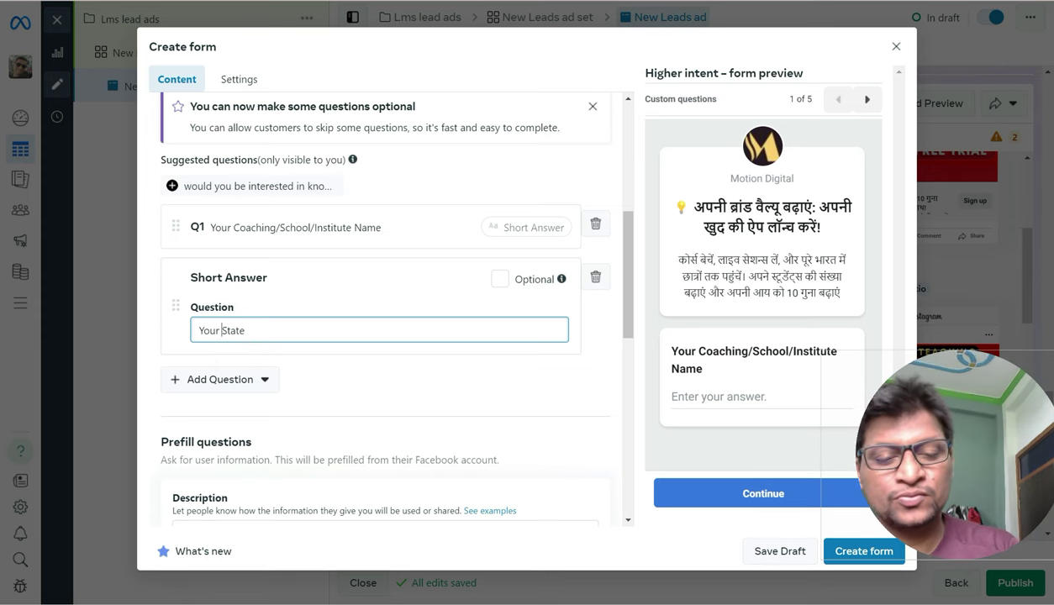
left_click(247, 330)
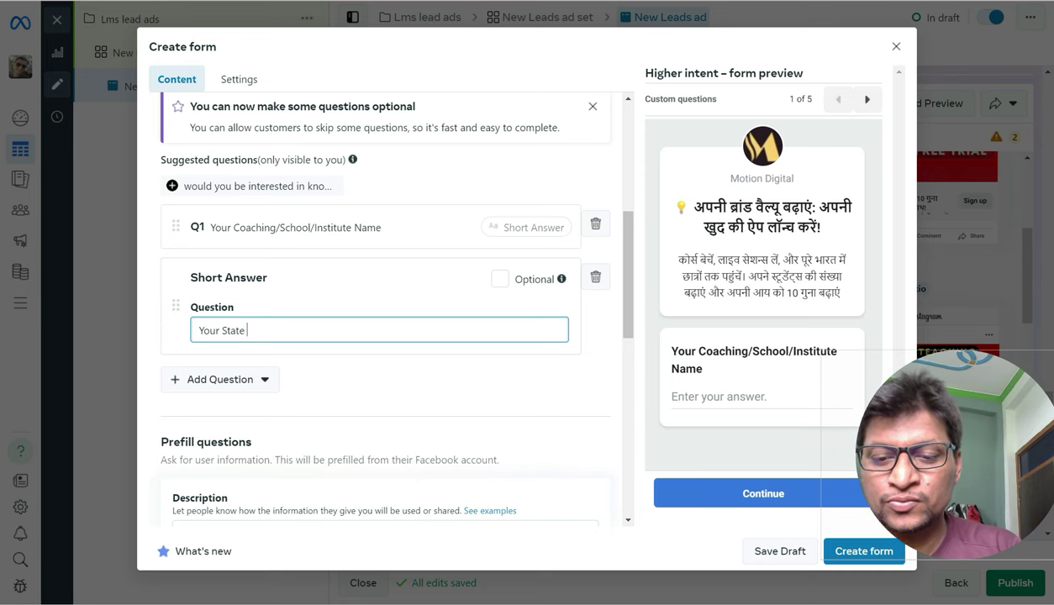
type("Name")
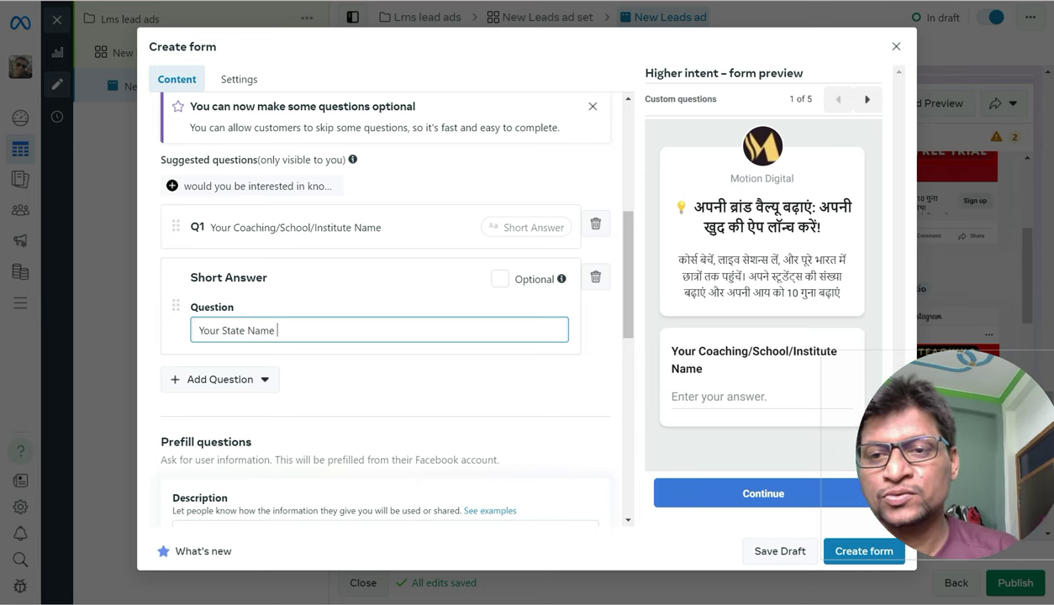
left_click(221, 331)
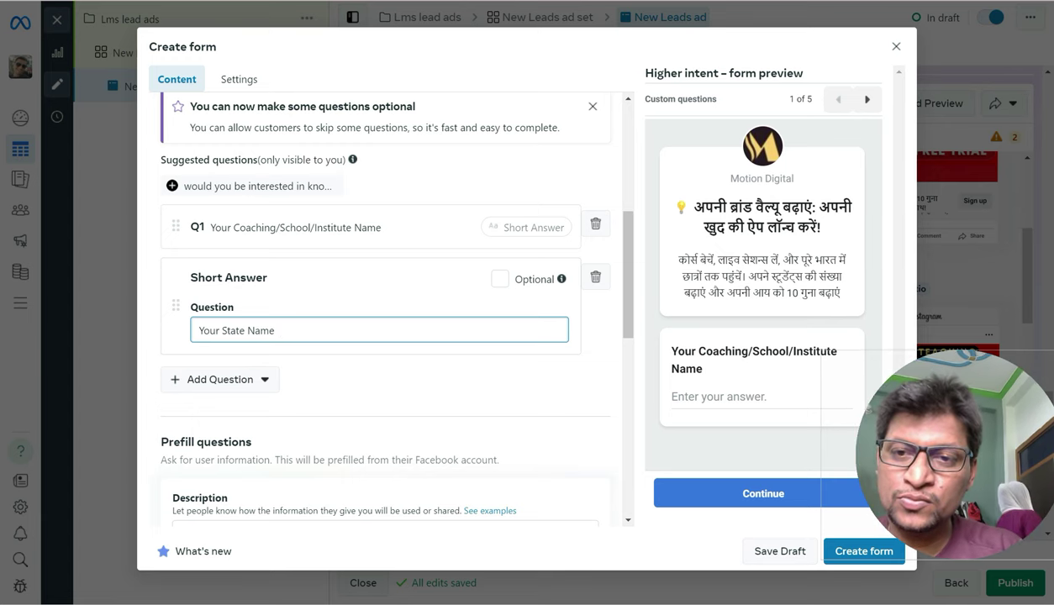
type("?")
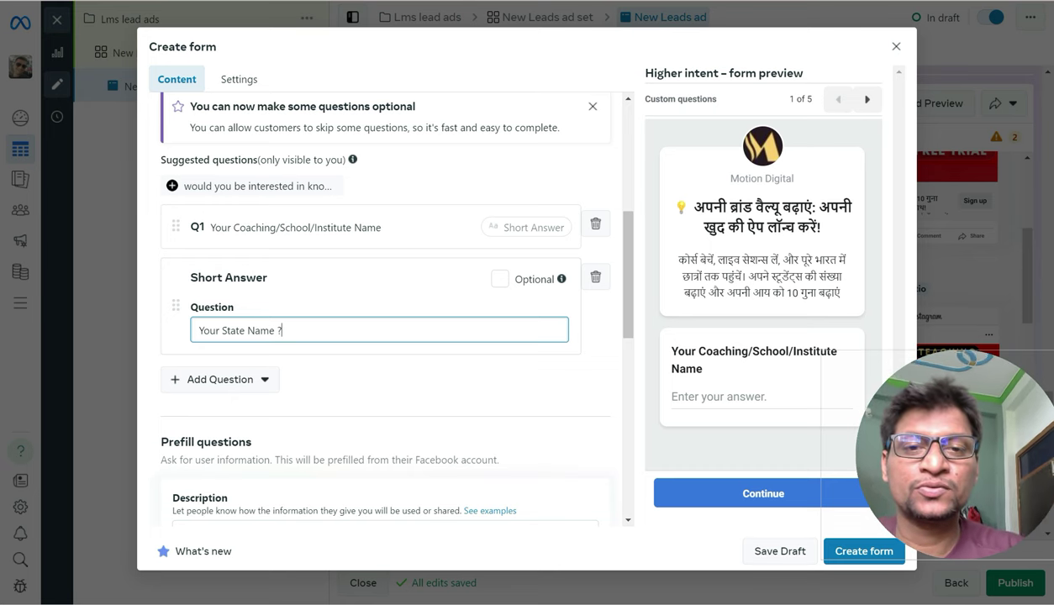
Review the form's custom questions and the prefill contact fields from email to postcode
scroll(387, 302, "down", 3)
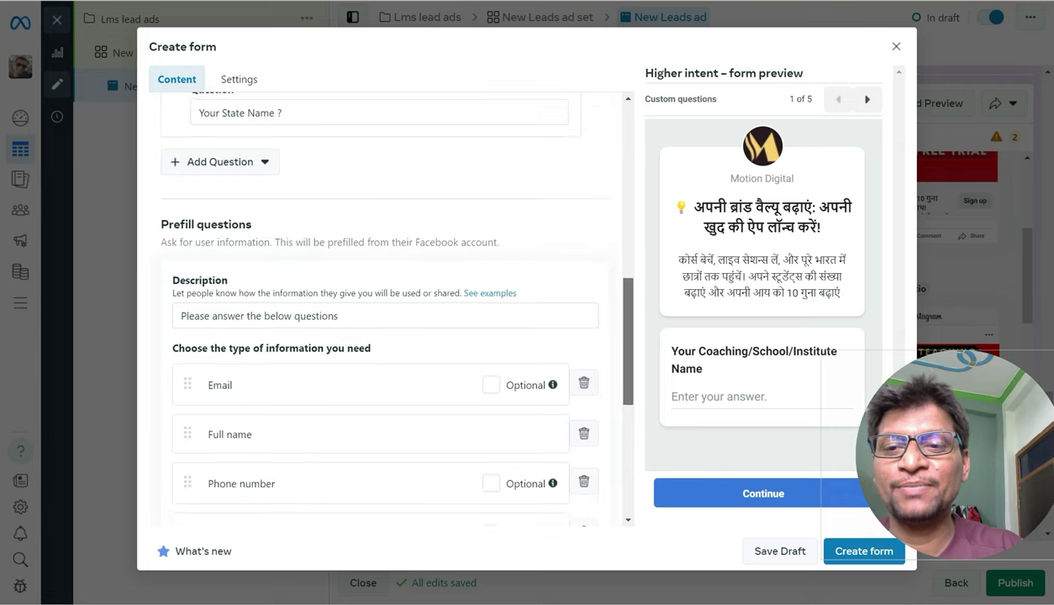
scroll(386, 303, "down", 4)
scroll(383, 302, "up", 1)
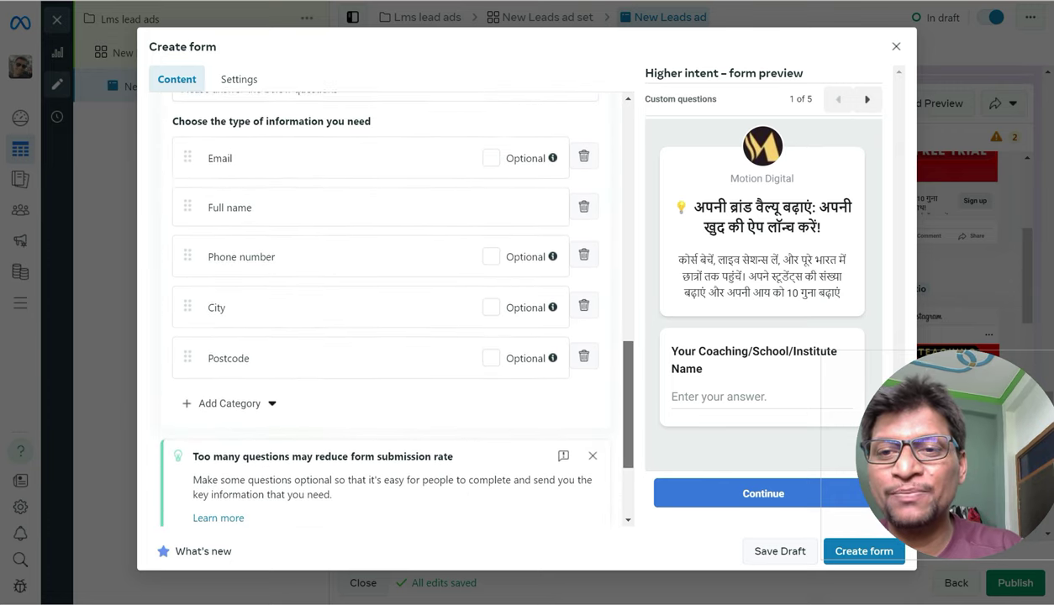
scroll(387, 303, "up", 1)
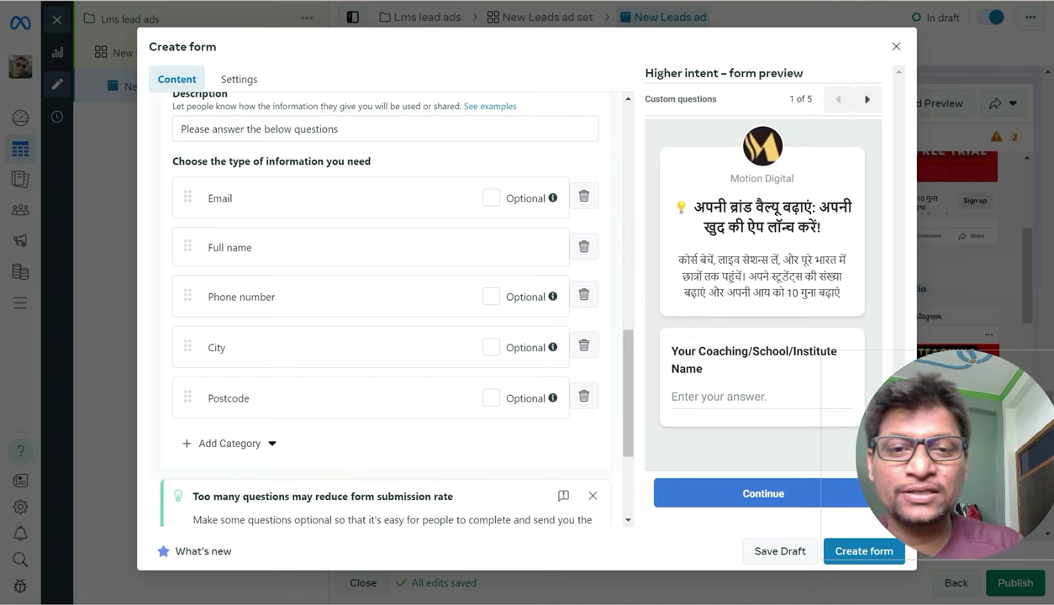
scroll(386, 303, "down", 2)
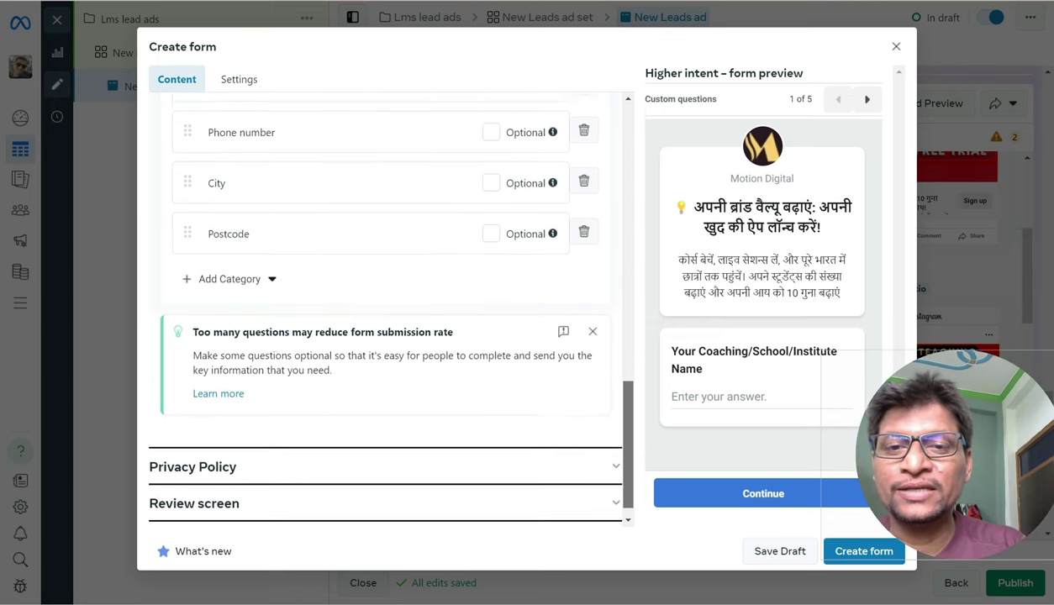
scroll(386, 303, "up", 10)
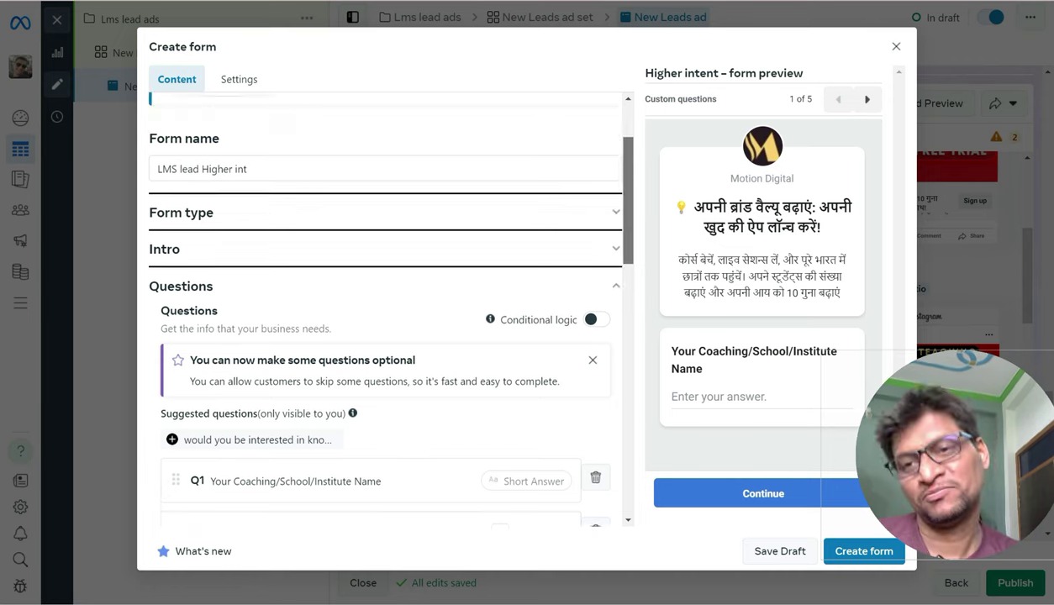
scroll(387, 303, "up", 1)
scroll(386, 303, "down", 9)
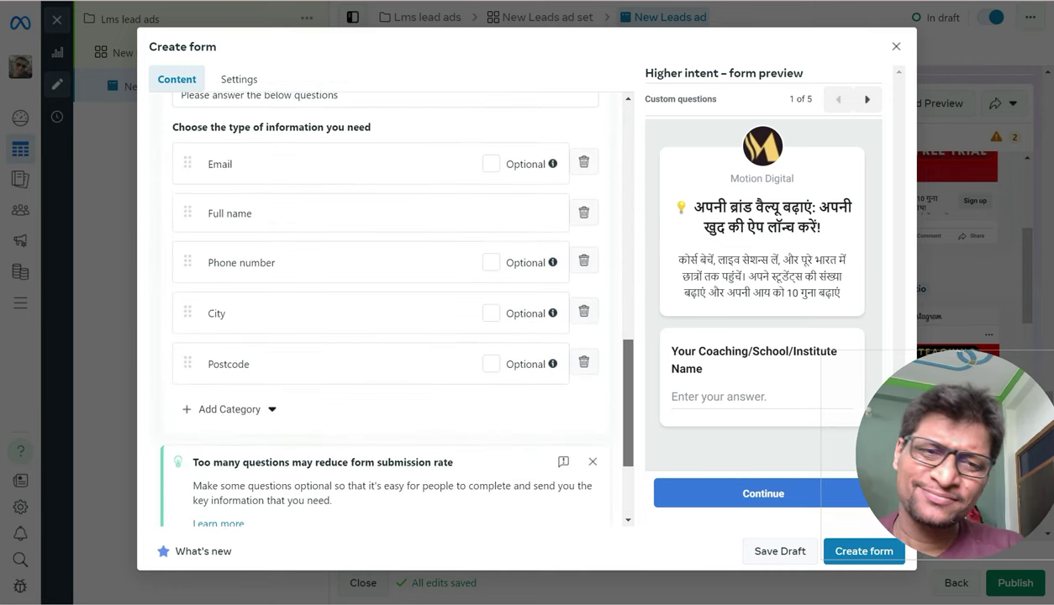
scroll(386, 303, "down", 2)
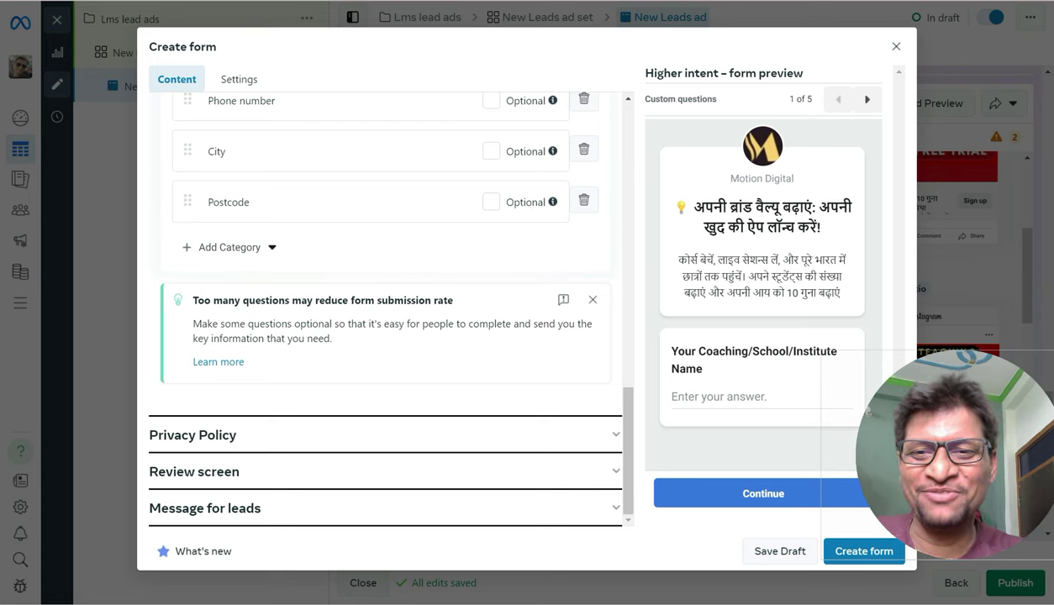
Open the form's privacy policy settings and search the web for "motion digital" to reach the Motion Digital website
left_click(192, 434)
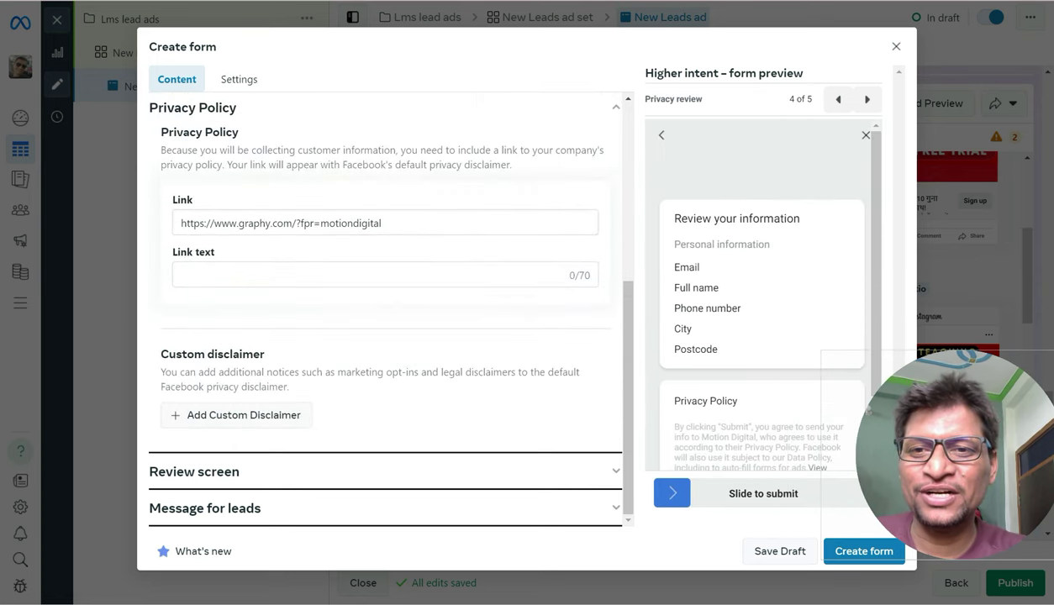
triple_click(211, 223)
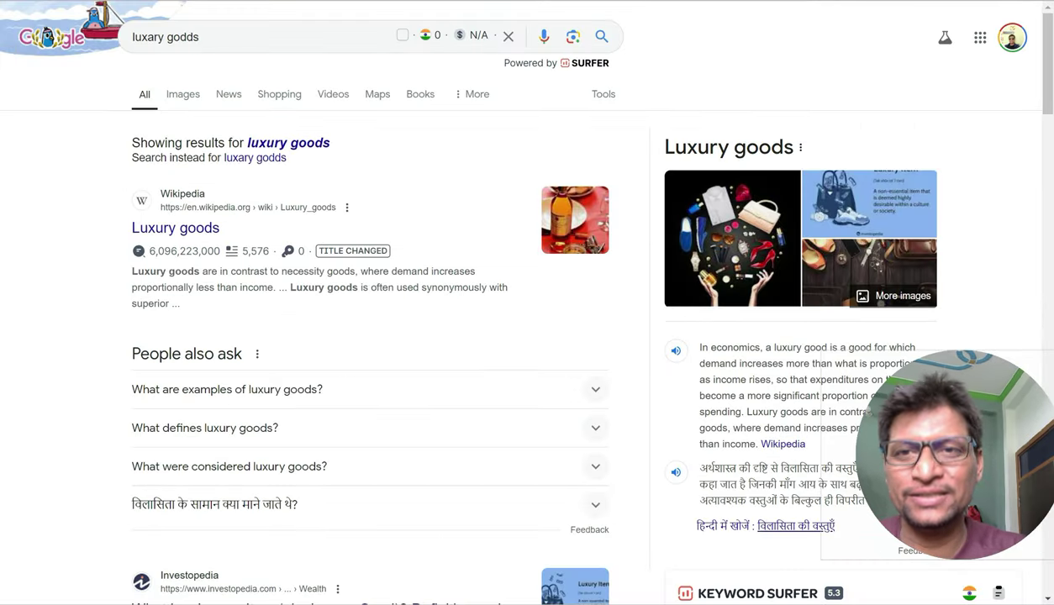
key("ctrl+l")
type("motio")
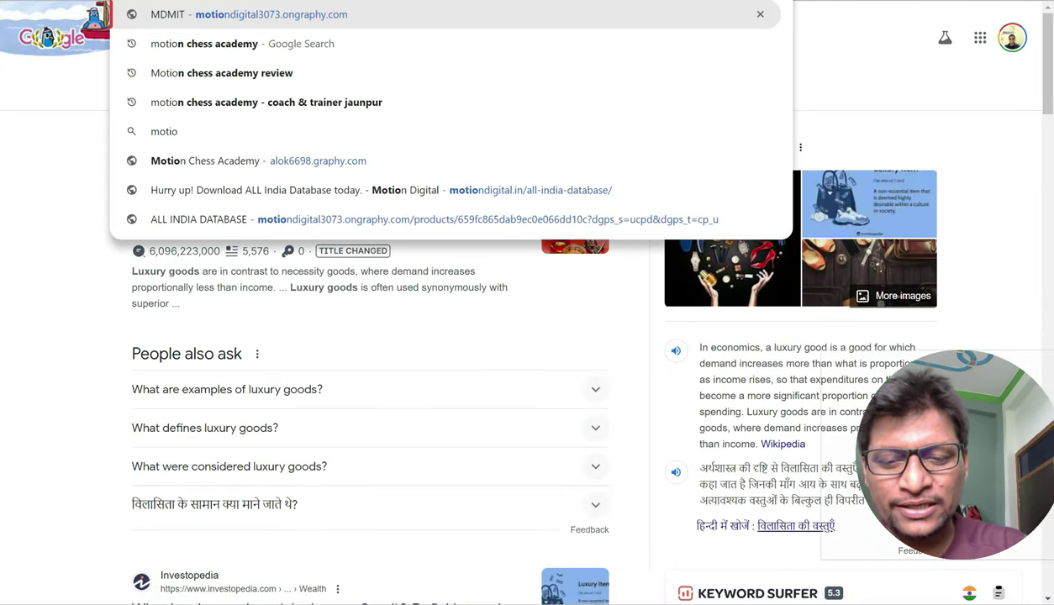
type("n")
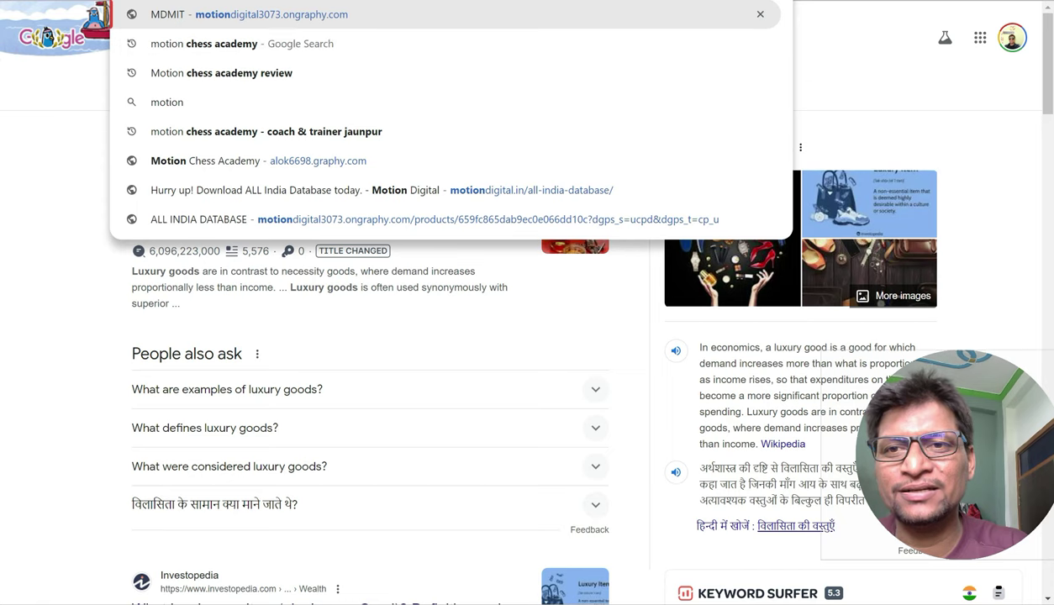
type(" digital")
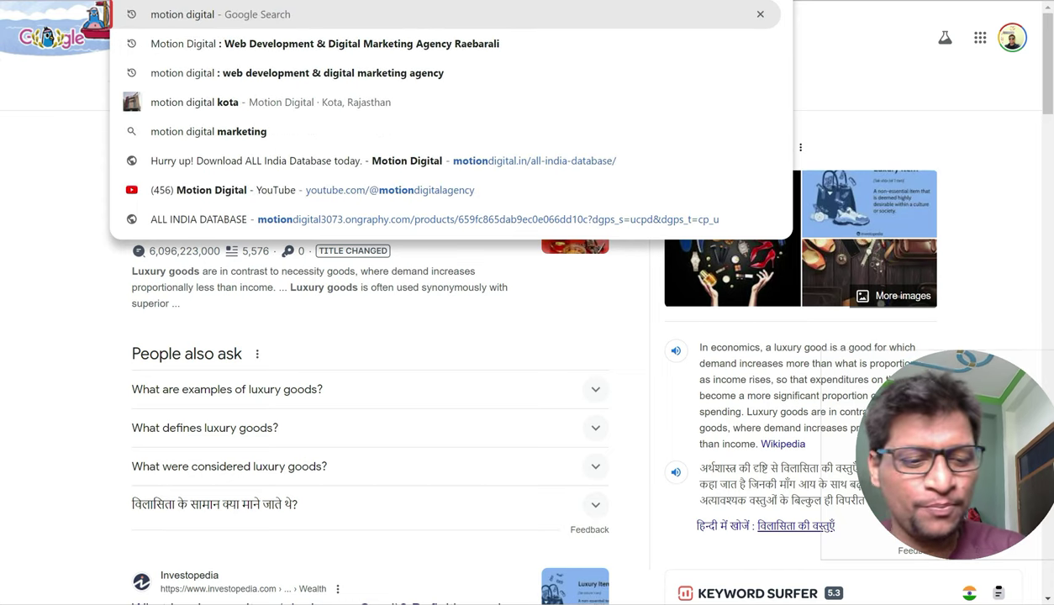
key("Return")
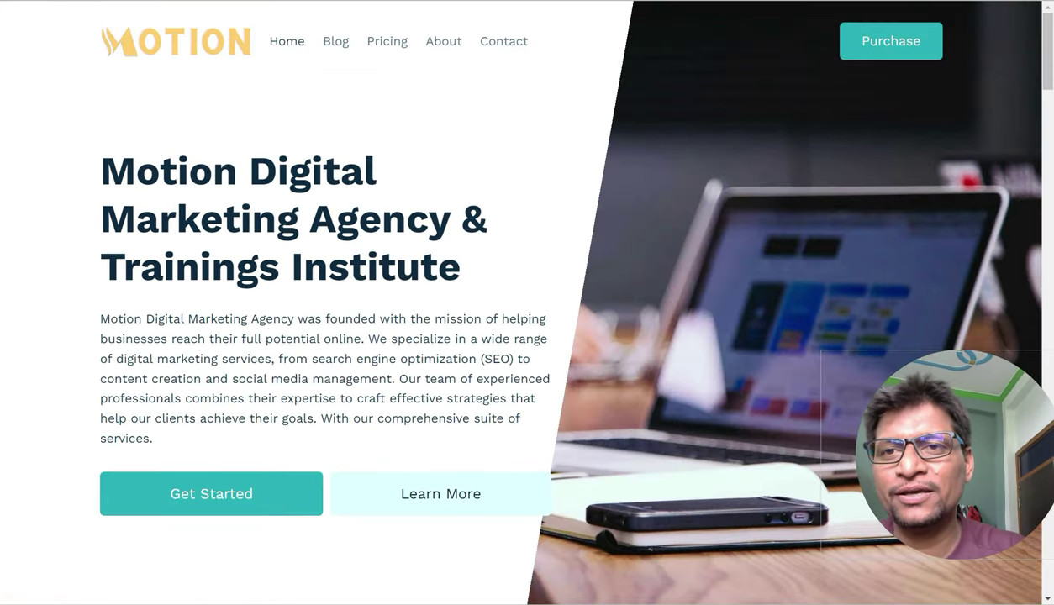
right_click(244, 2)
left_click(289, 121)
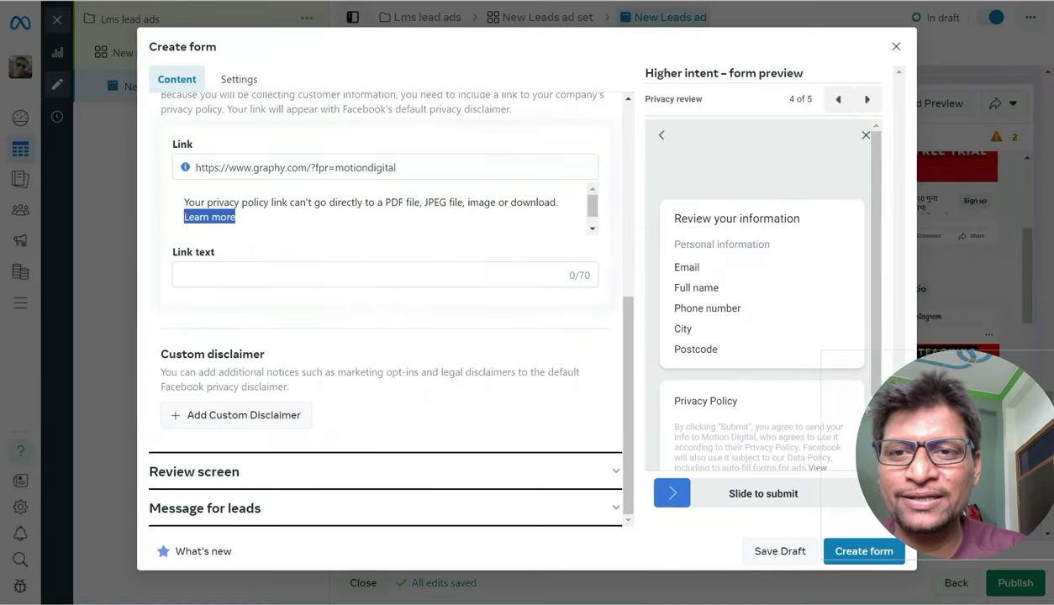
triple_click(296, 167)
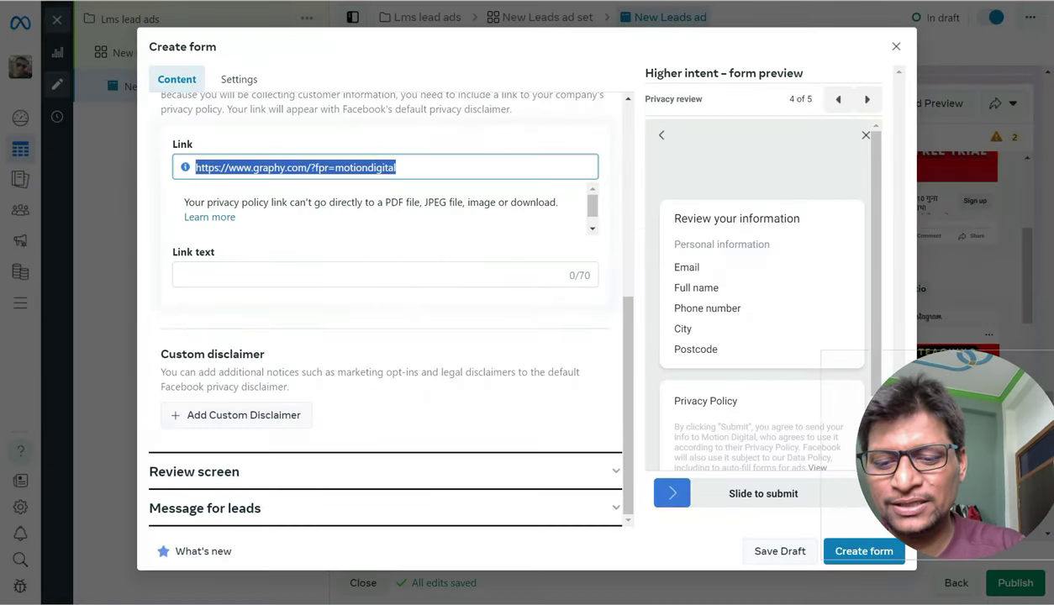
key("ctrl+v")
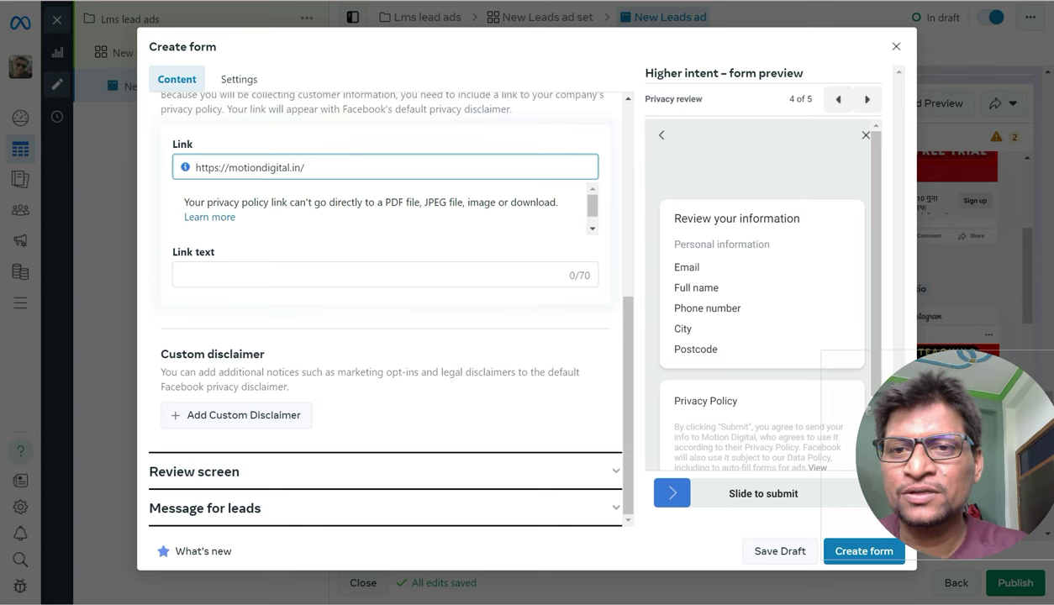
key("BackSpace")
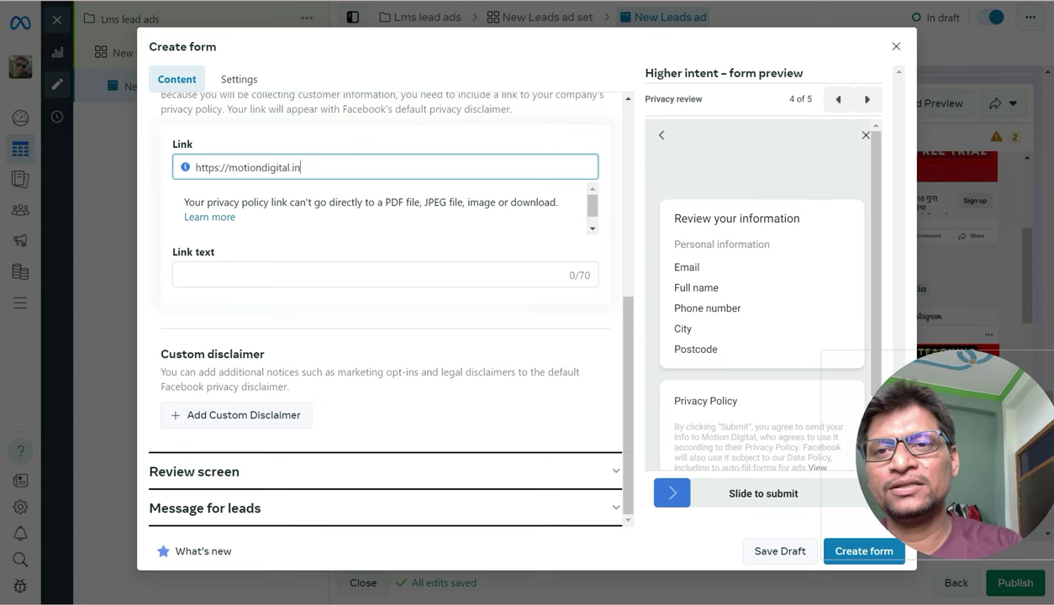
Copy the opening sentence about the agency's mission from the Motion Digital website into the privacy policy link text
left_click(182, 275)
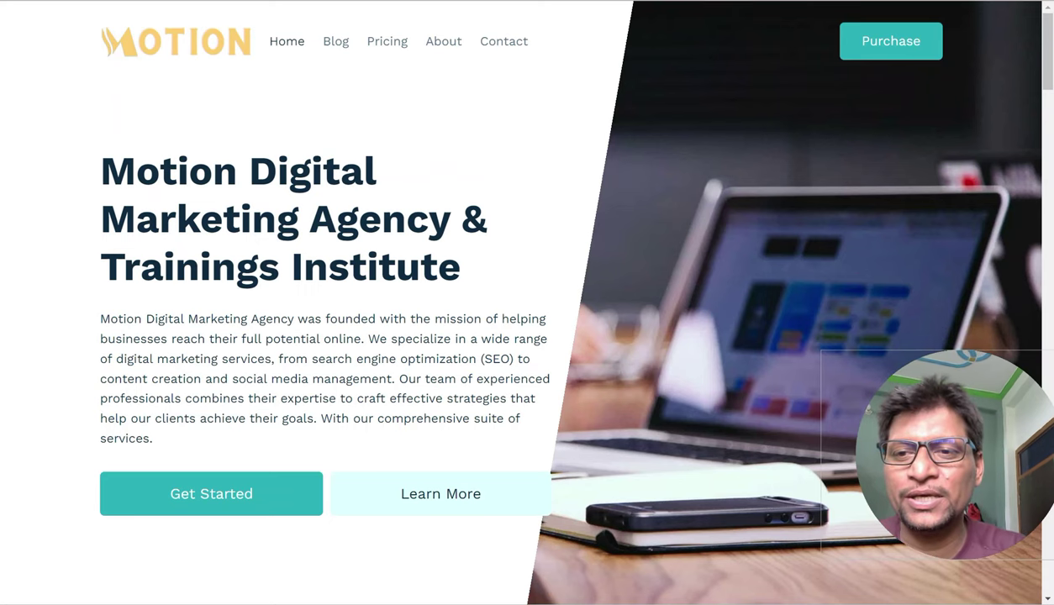
left_click_drag(100, 318, 364, 338)
right_click(320, 318)
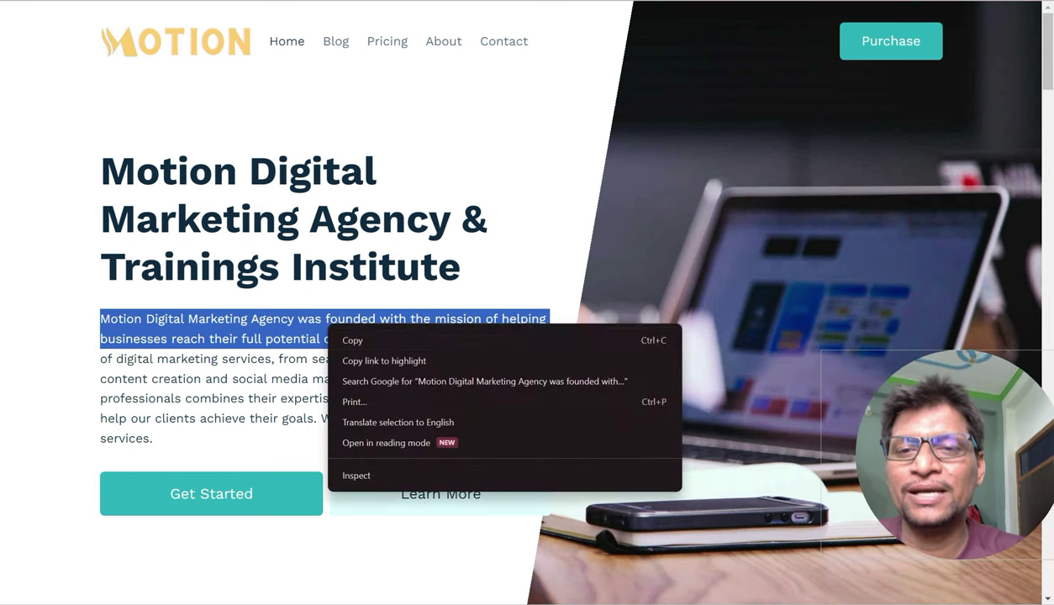
left_click(353, 333)
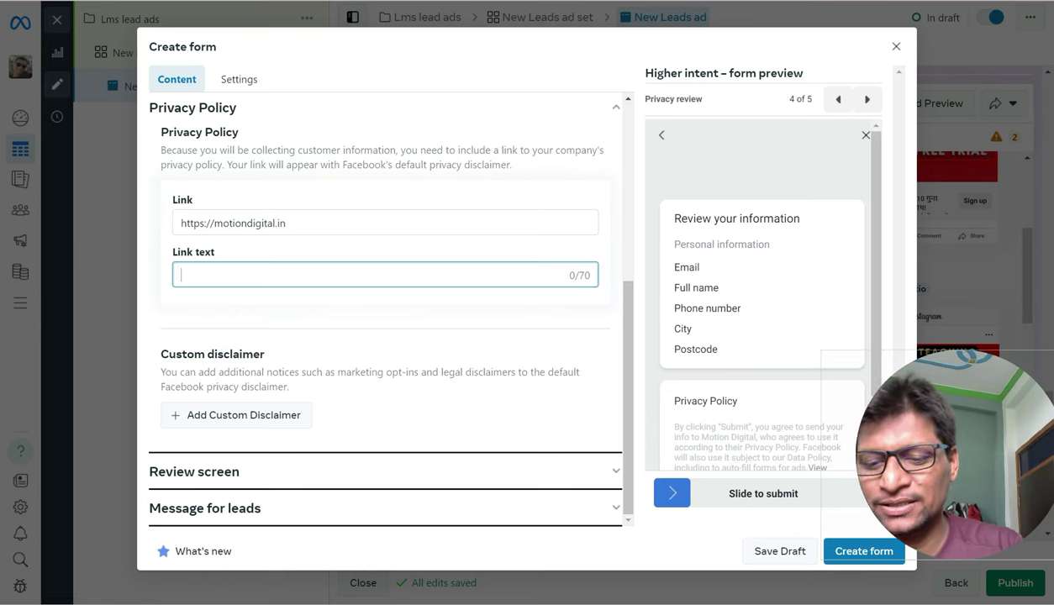
key("ctrl+v")
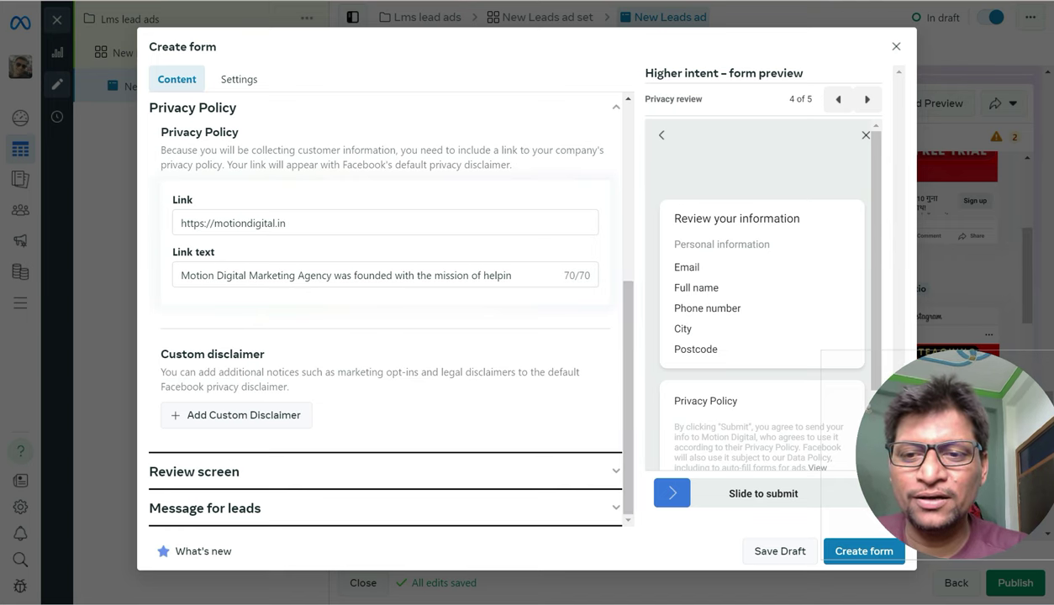
Examine the review screen section and the headline, description and additional action options of the message for leads
left_click(385, 472)
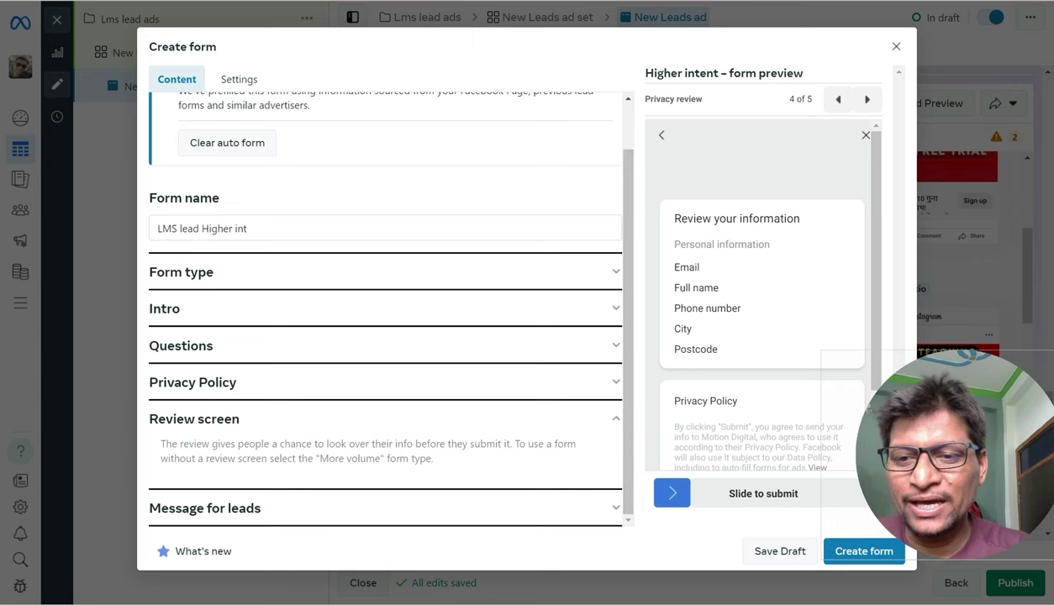
left_click(385, 508)
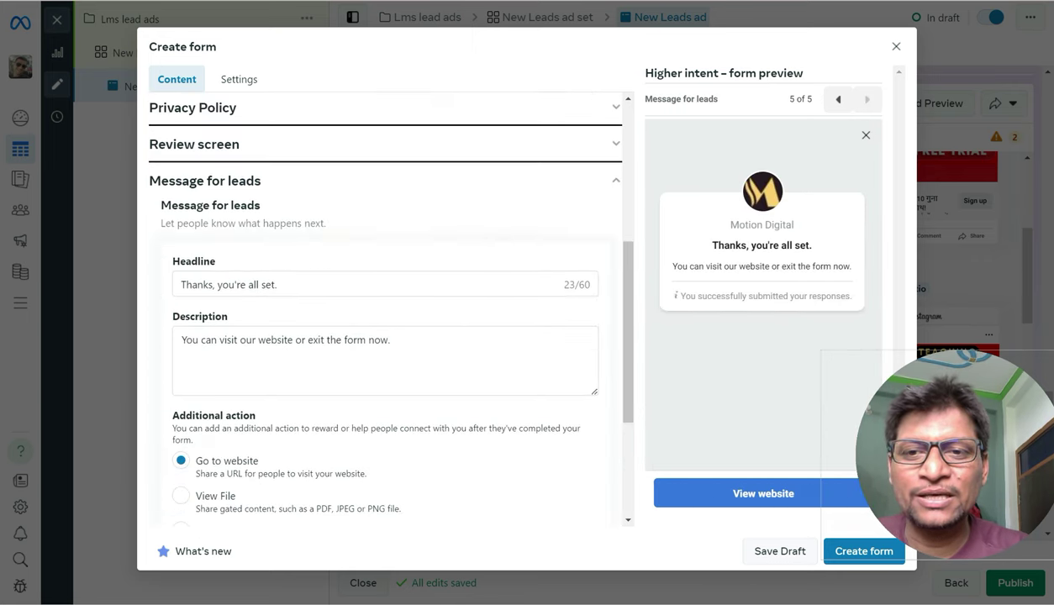
scroll(385, 309, "down", 1)
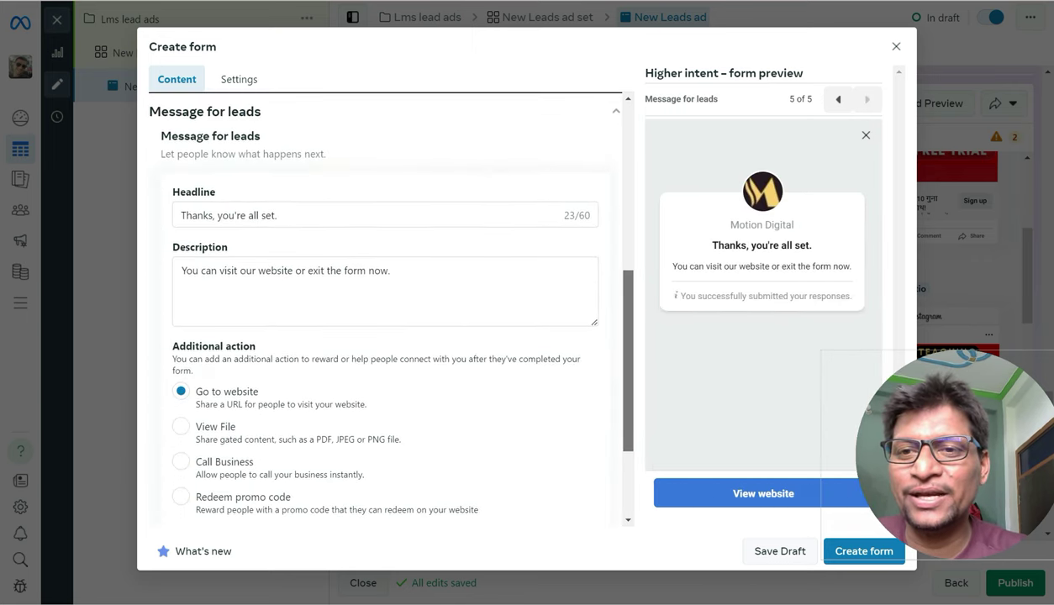
left_click_drag(628, 361, 627, 363)
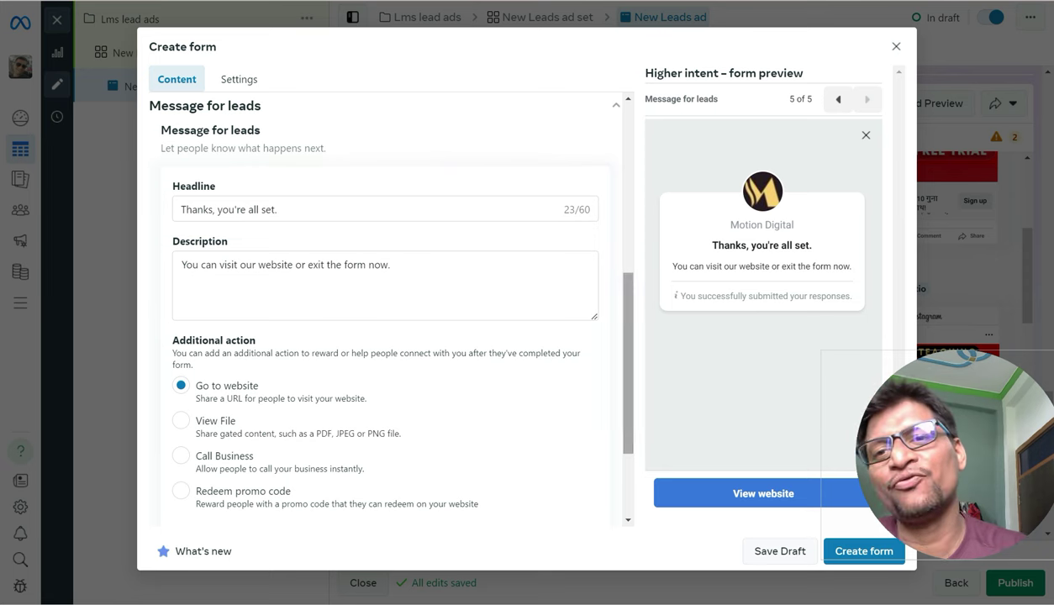
left_click_drag(277, 209, 178, 209)
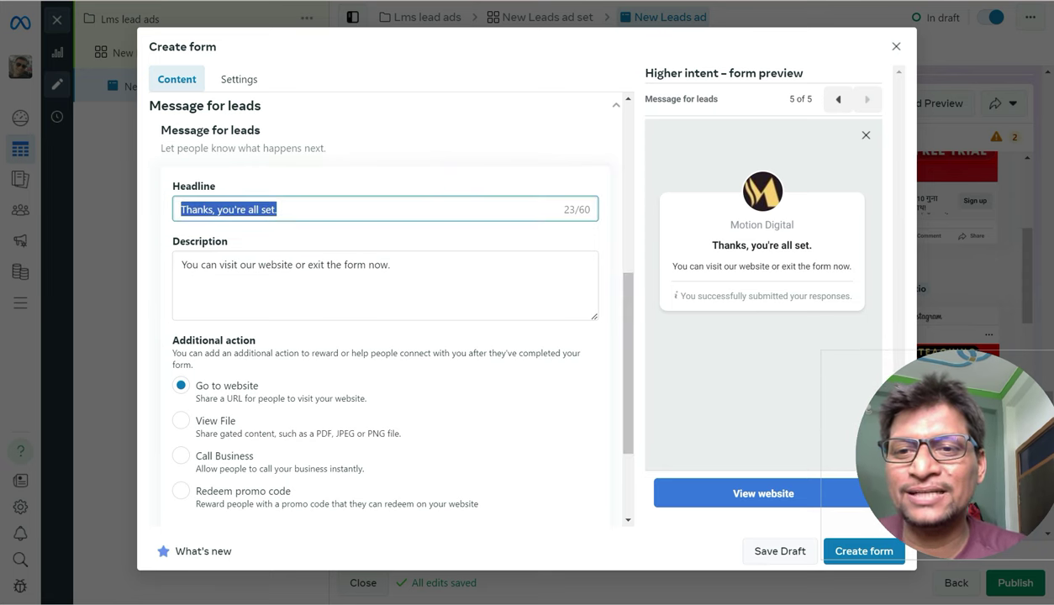
left_click_drag(390, 265, 182, 265)
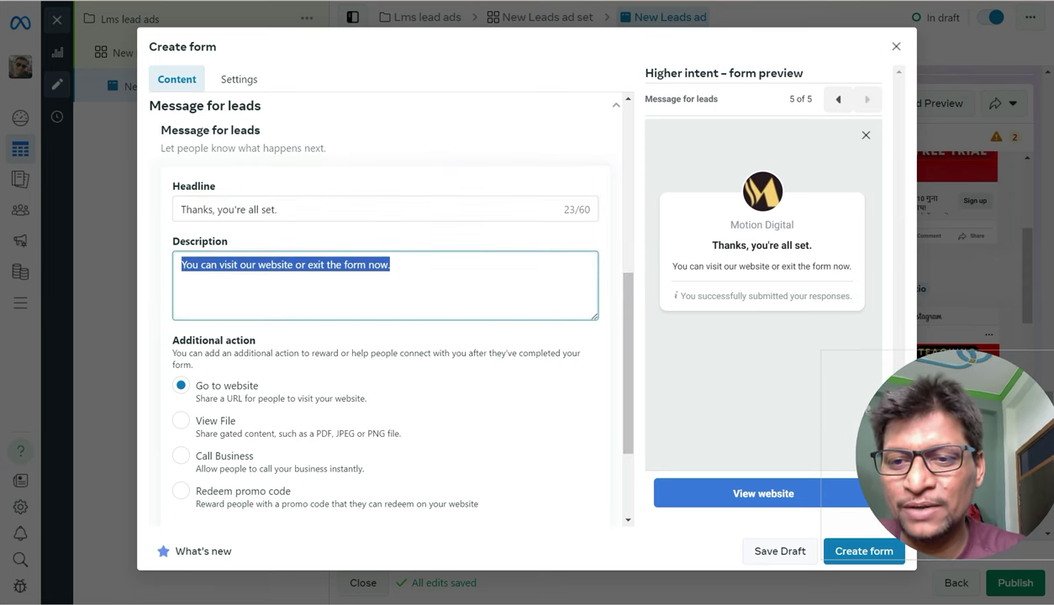
left_click(390, 264)
left_click_drag(628, 363, 628, 423)
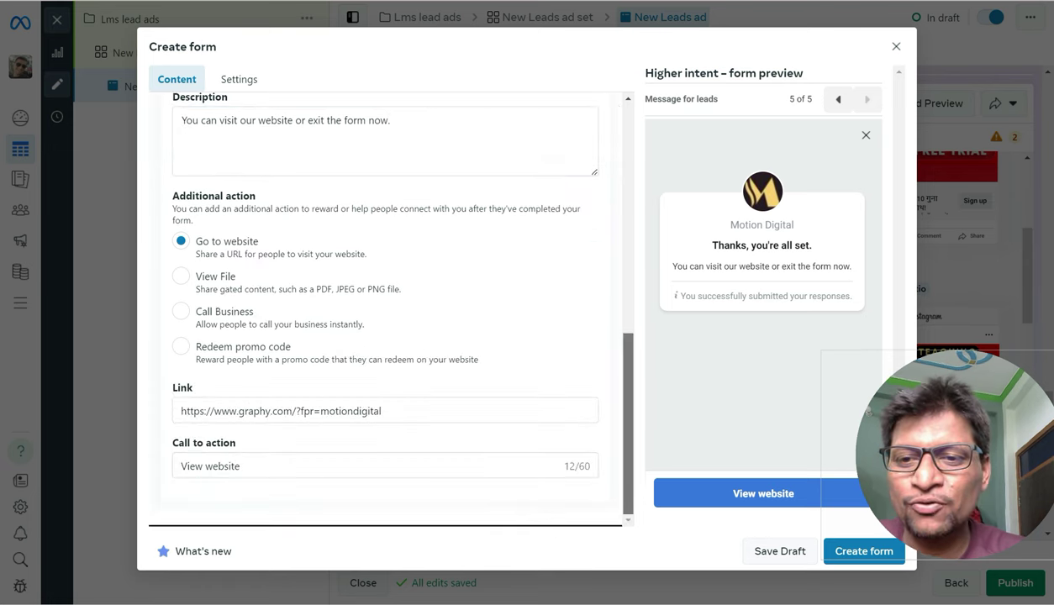
left_click_drag(396, 411, 190, 411)
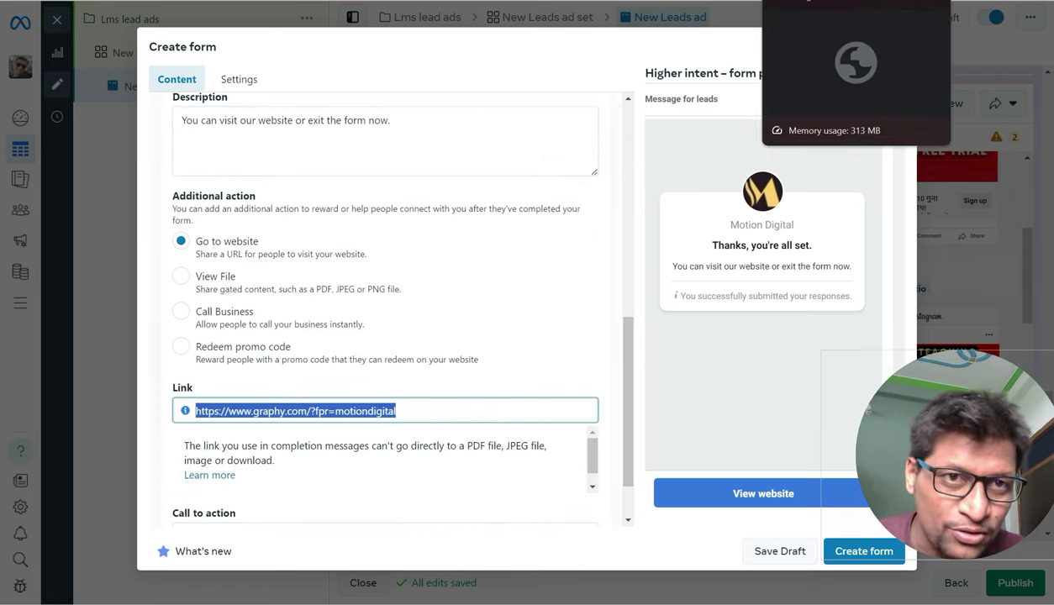
left_click(790, 2)
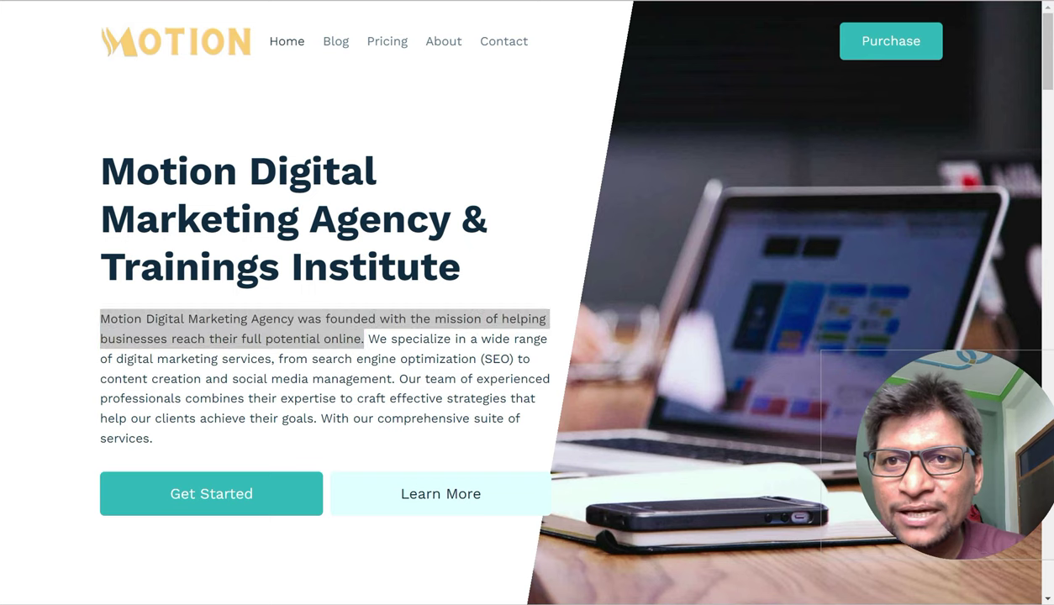
right_click(244, 1)
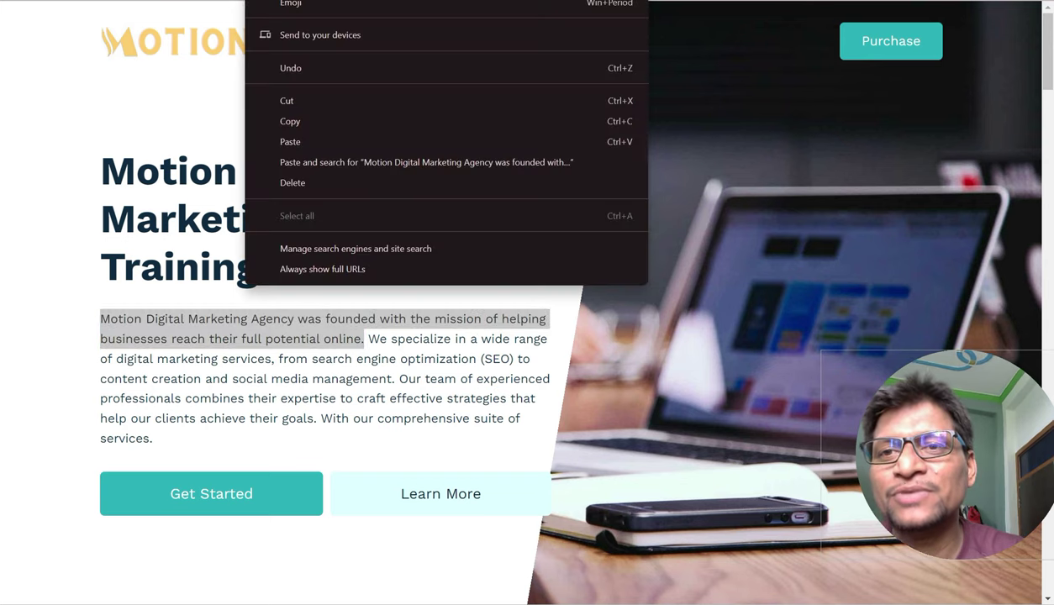
left_click(290, 121)
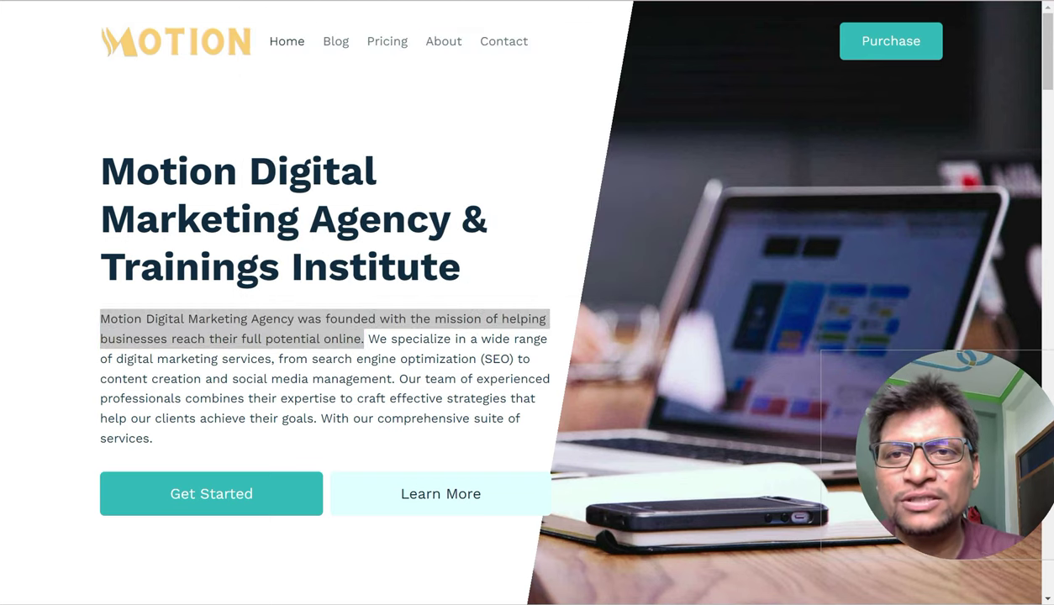
key("ctrl+shift+Tab")
key("ctrl+shift+Tab")
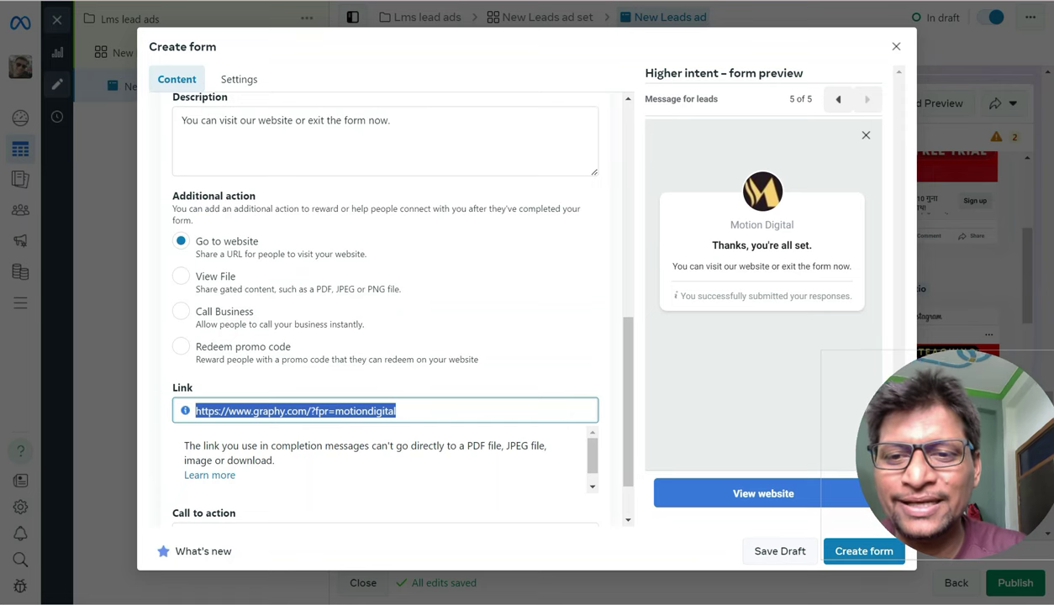
type("https://motiondigital.in/")
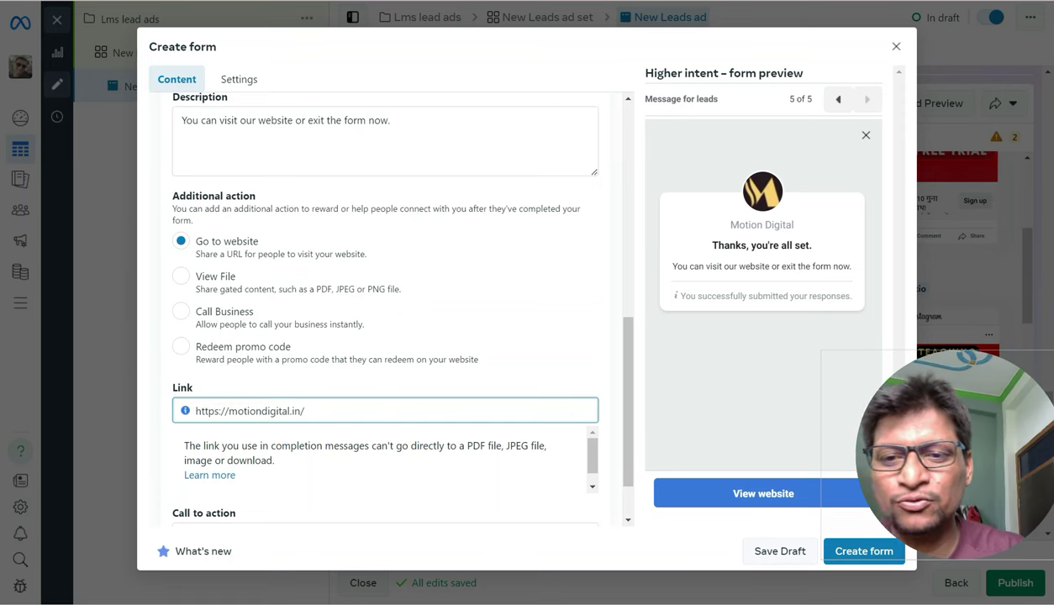
left_click_drag(627, 402, 628, 424)
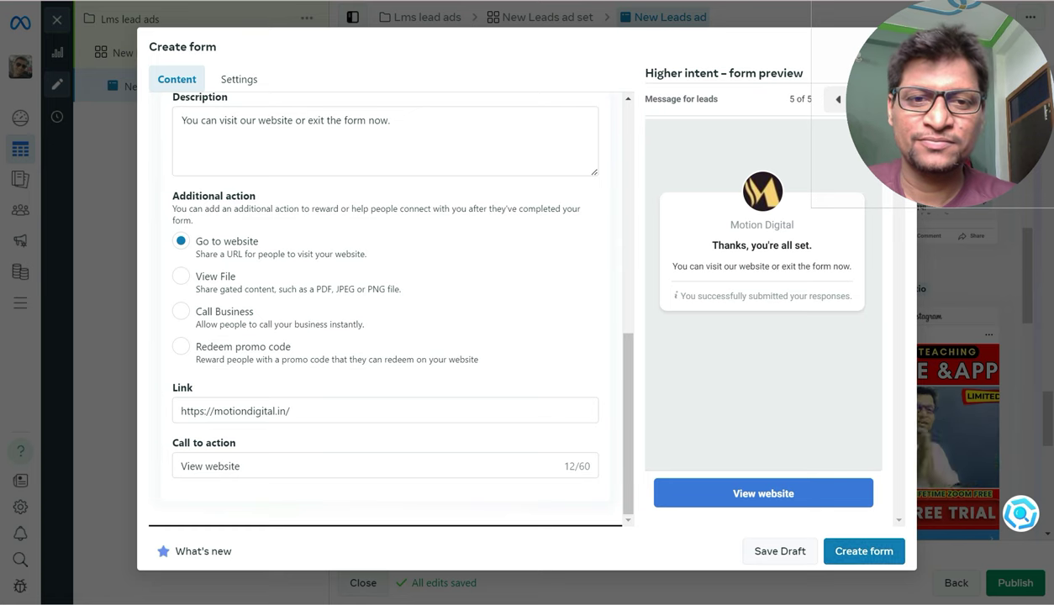
Look over the finished form, create it, and check LMS lead Higher int in the ad's destination form list
scroll(385, 311, "up", 10)
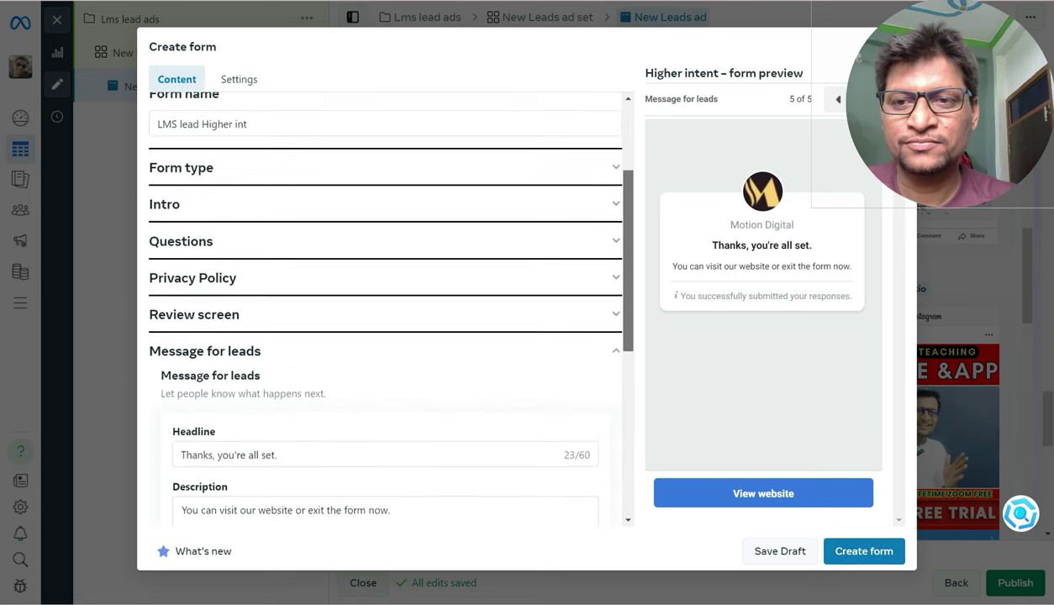
scroll(385, 311, "down", 10)
scroll(385, 311, "up", 10)
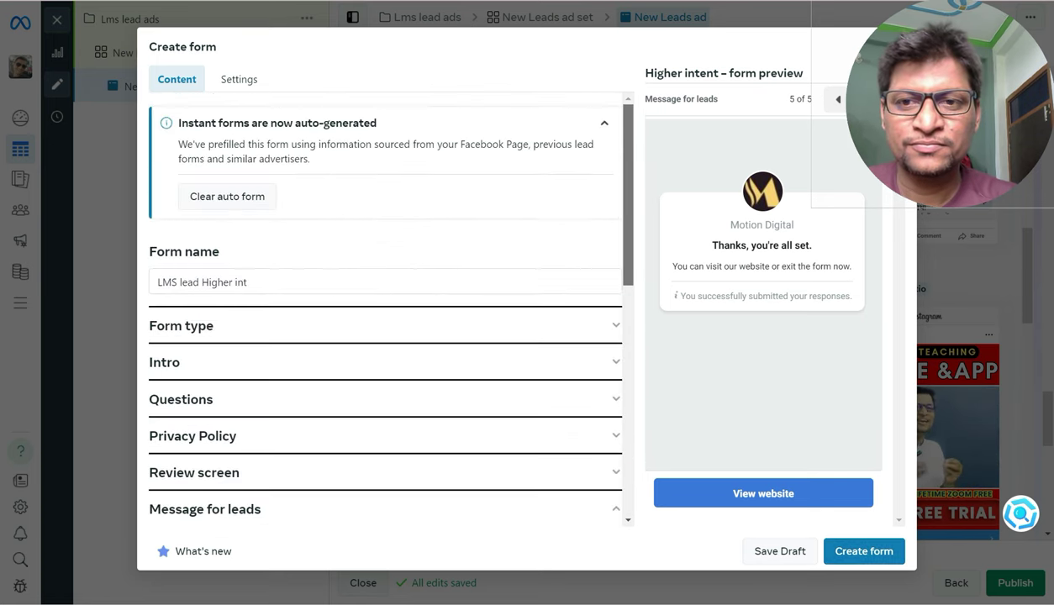
scroll(385, 311, "down", 10)
scroll(385, 311, "up", 10)
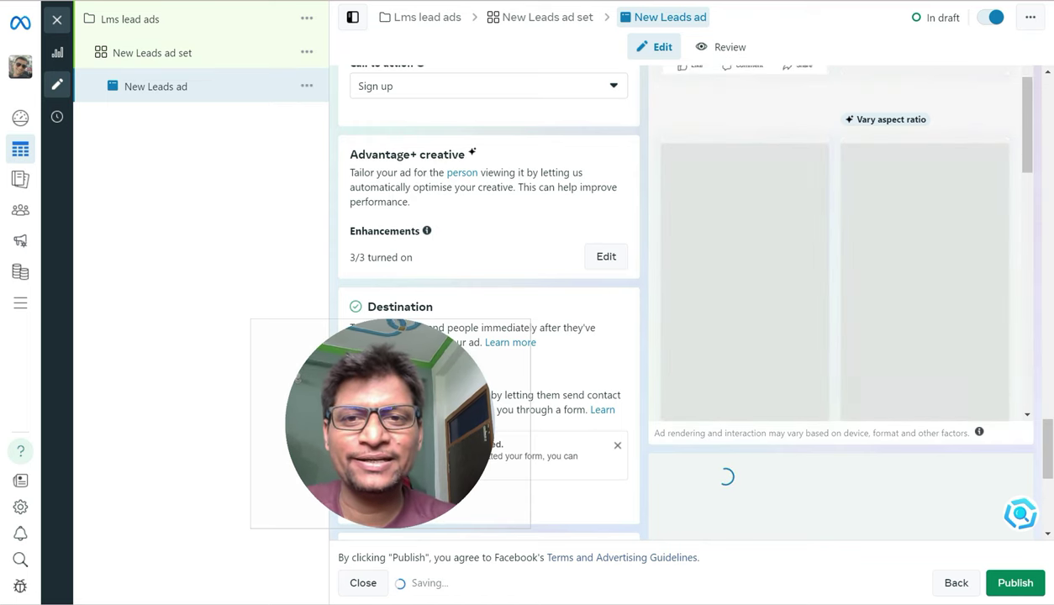
left_click_drag(926, 197, 700, 583)
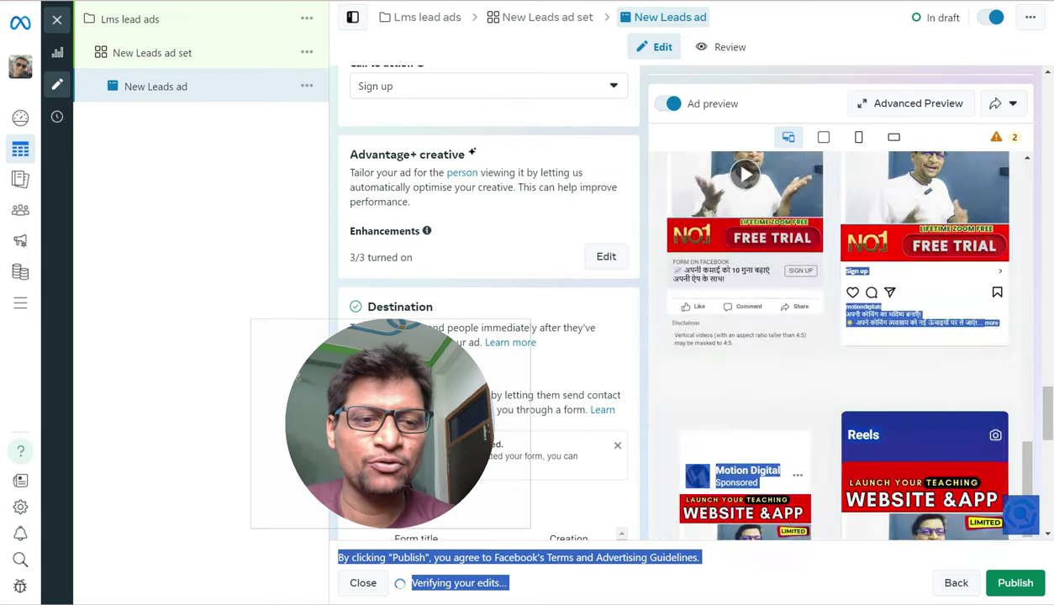
left_click_drag(1048, 413, 1047, 451)
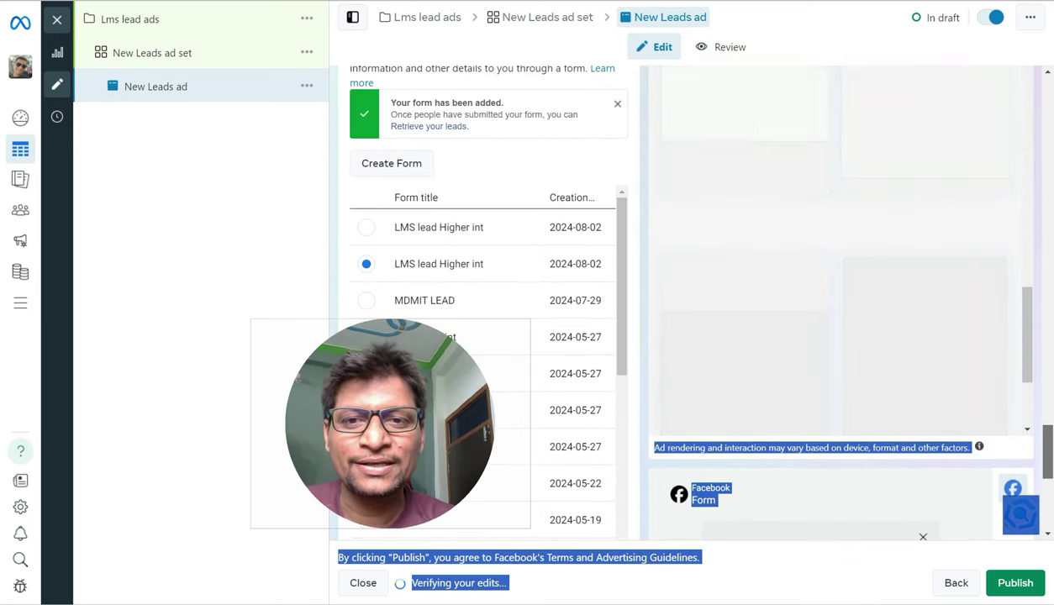